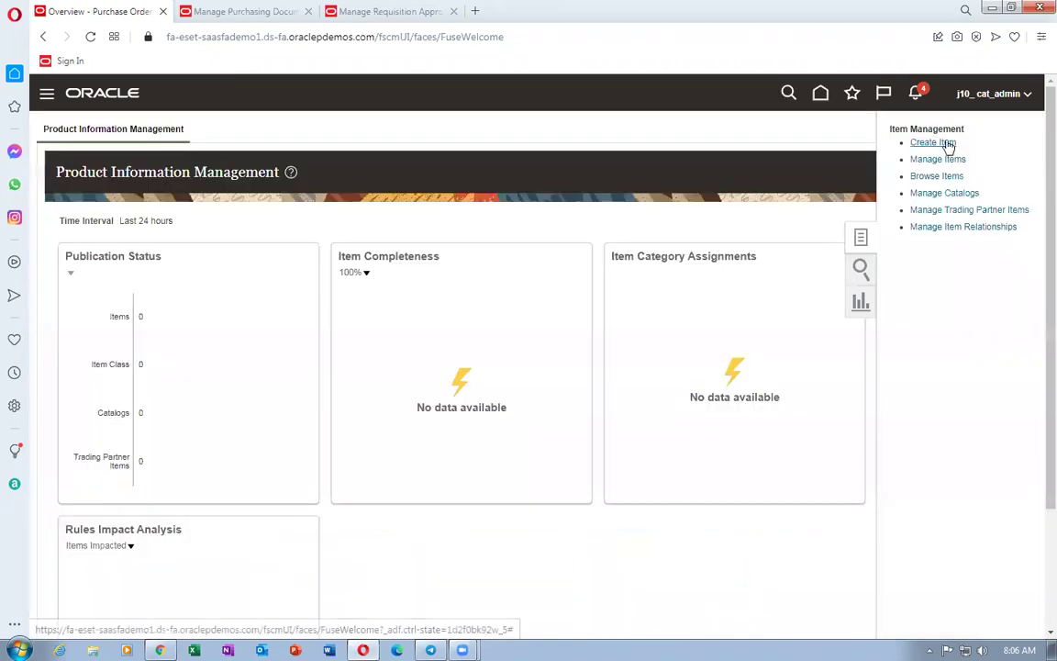
Start creating one new item in organization 000 with the Root Item Class.
left_click(936, 143)
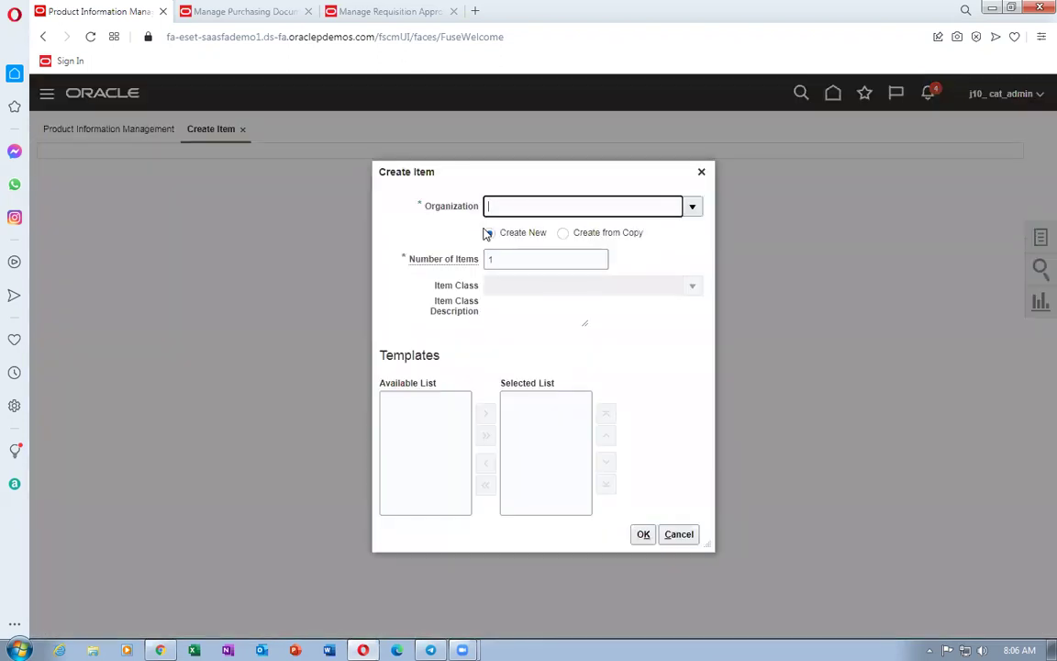
type("000")
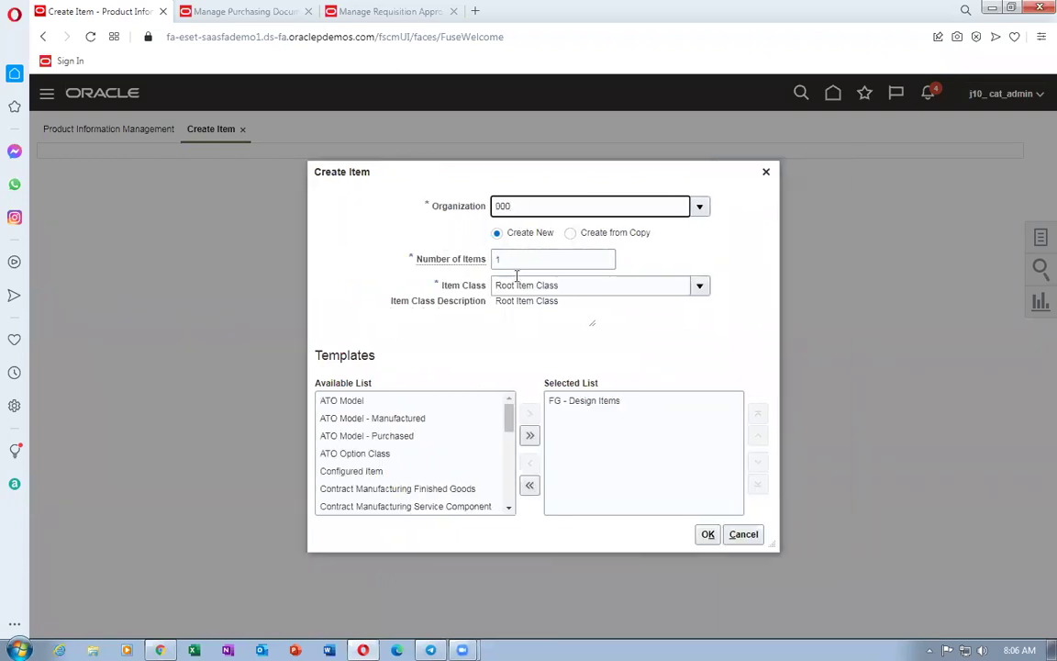
left_click(704, 535)
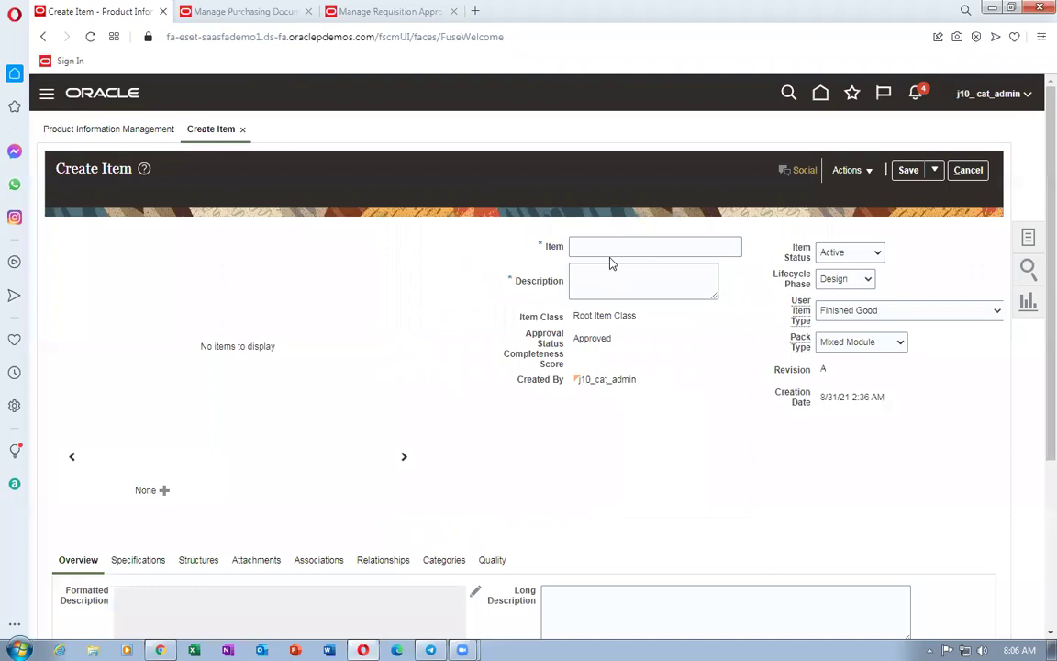
Enter j10_desktop_2 as both the item name and its description.
left_click(608, 245)
type("j10_desktop_2")
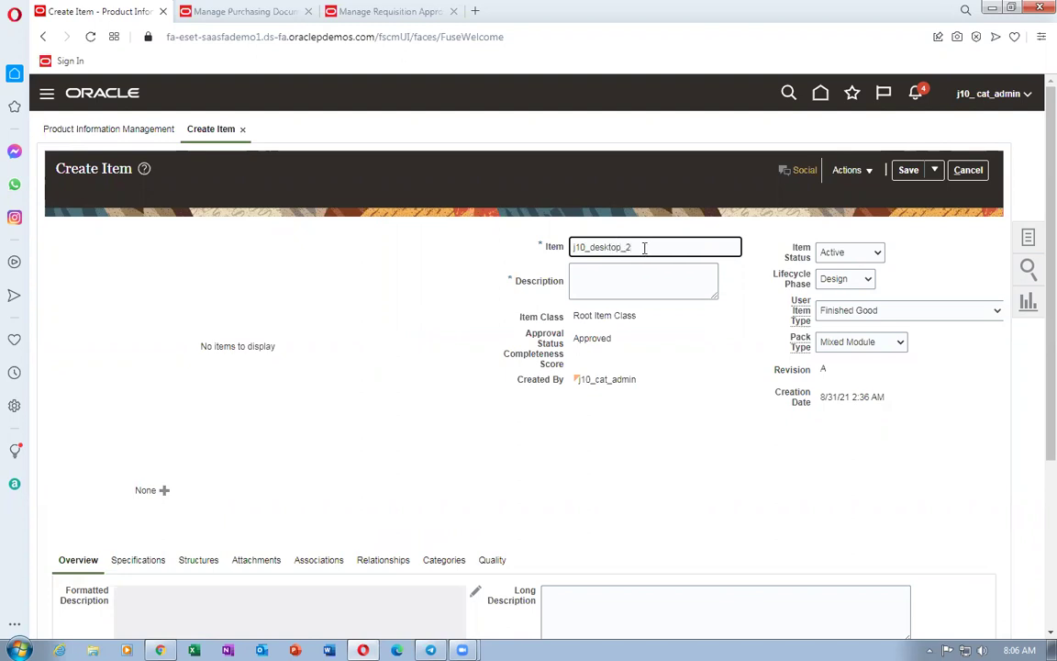
left_click_drag(644, 248, 502, 266)
key("ctrl+c")
left_click(588, 279)
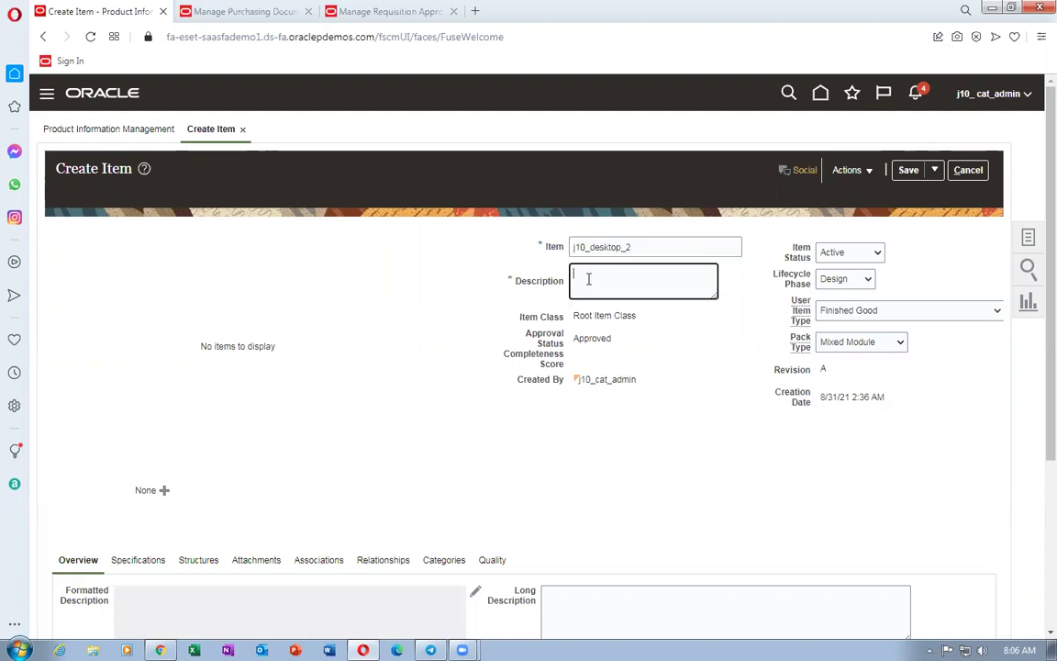
key("ctrl+v")
Set the item's purchase price to 30 USD in its purchasing specifications and save the item.
scroll(432, 368, "down", 2)
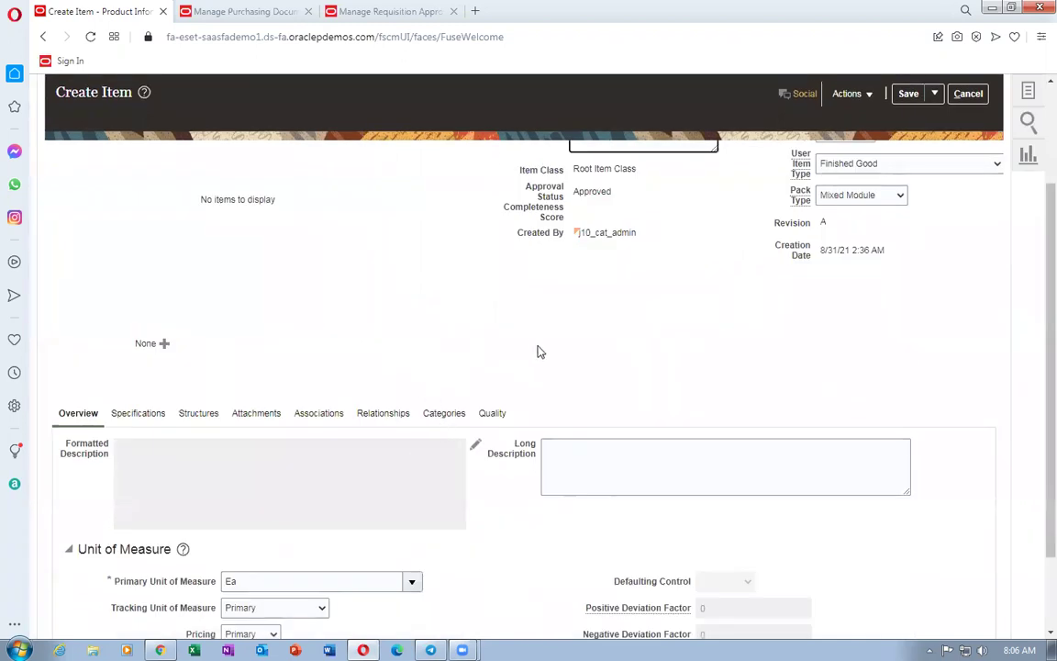
scroll(540, 353, "up", 2)
scroll(535, 354, "down", 2)
left_click(136, 414)
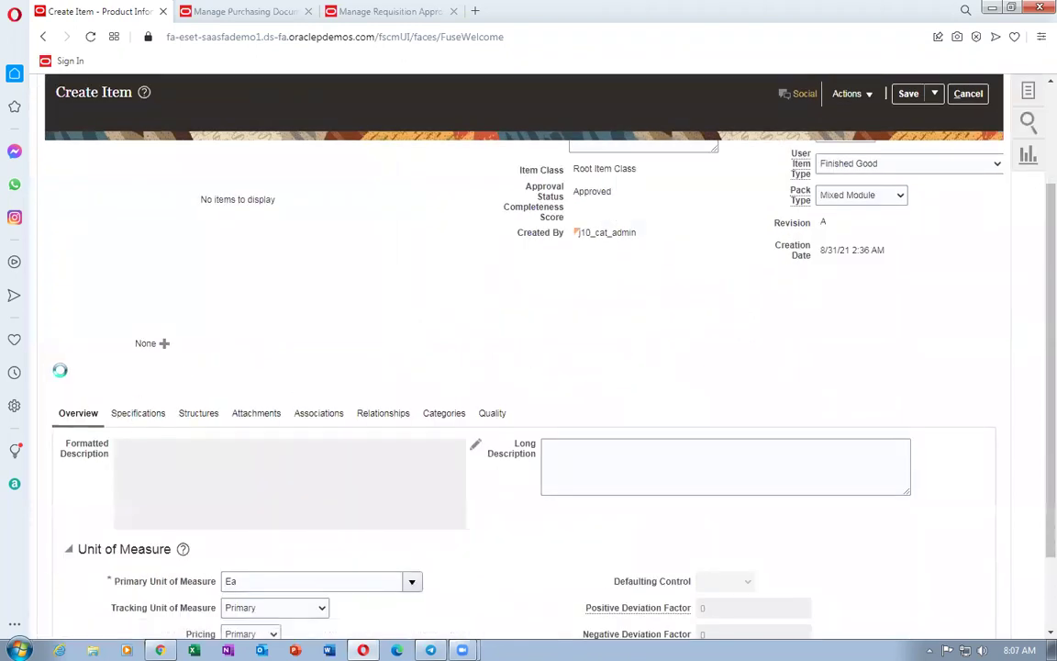
scroll(79, 383, "down", 3)
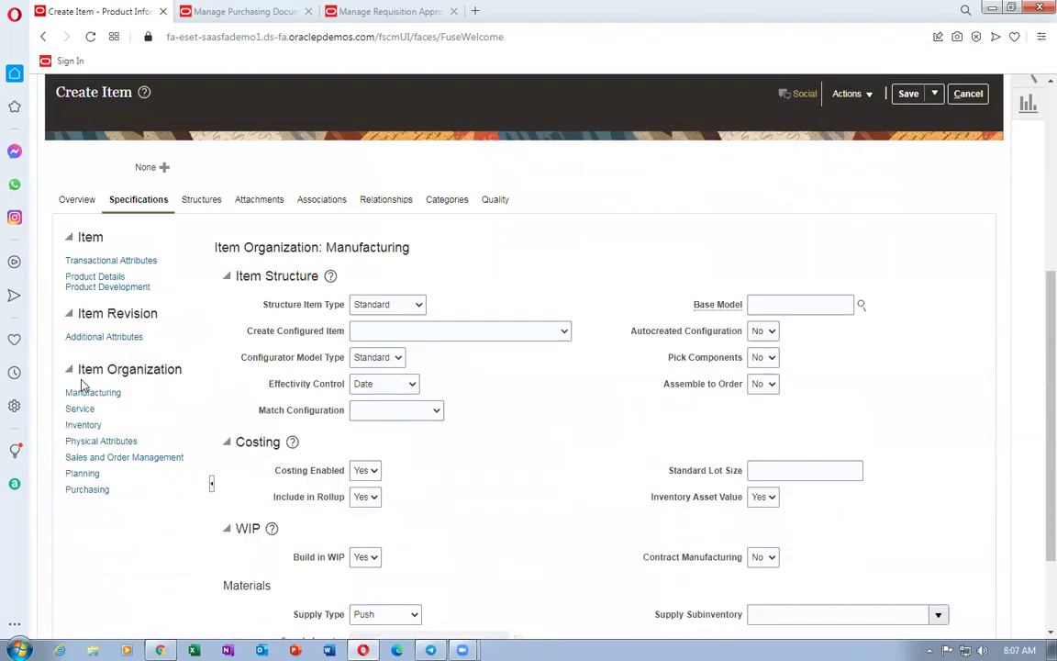
left_click(89, 482)
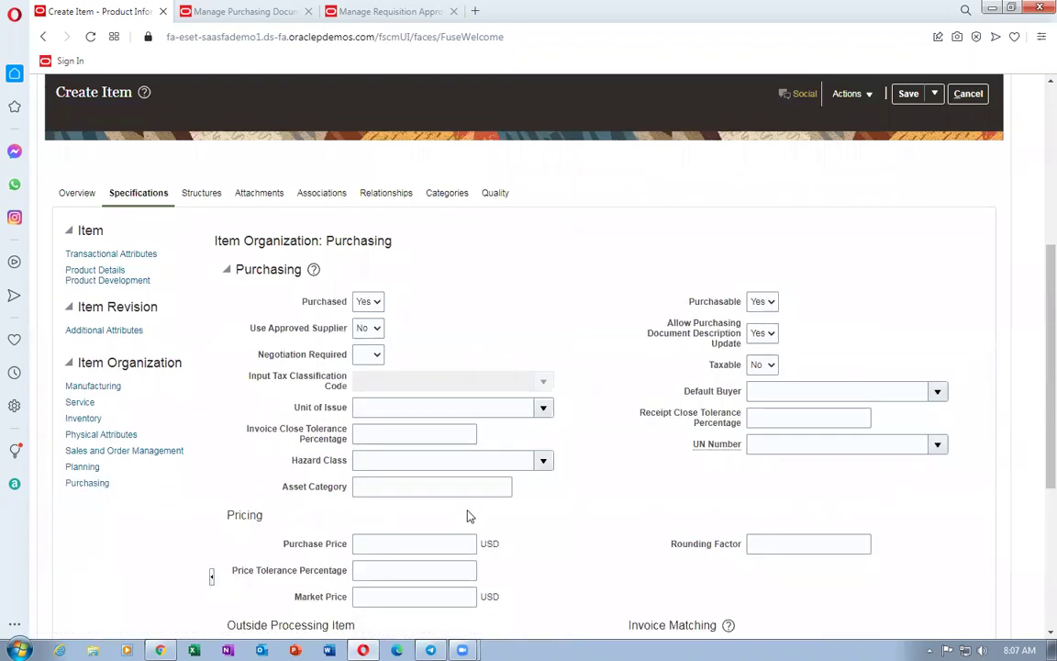
left_click(404, 547)
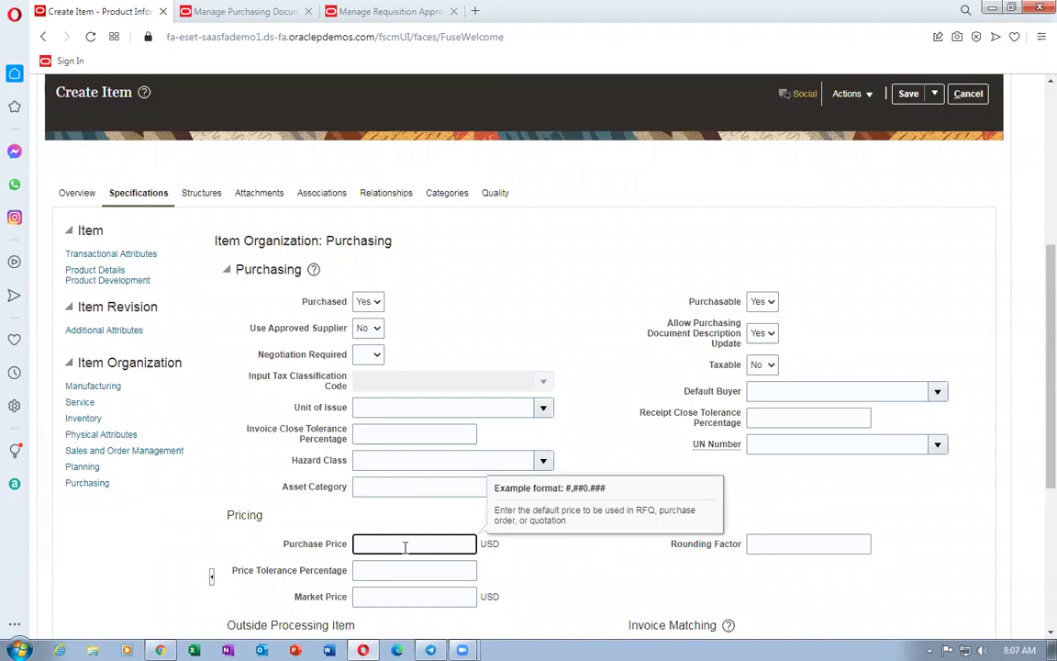
left_click(614, 445)
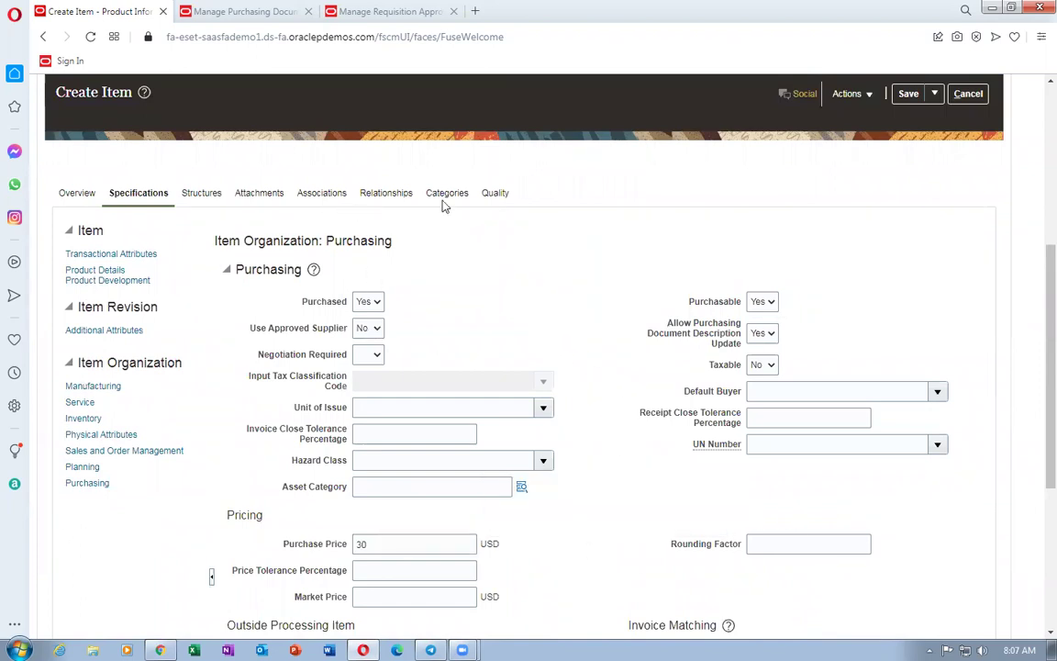
scroll(896, 247, "up", 4)
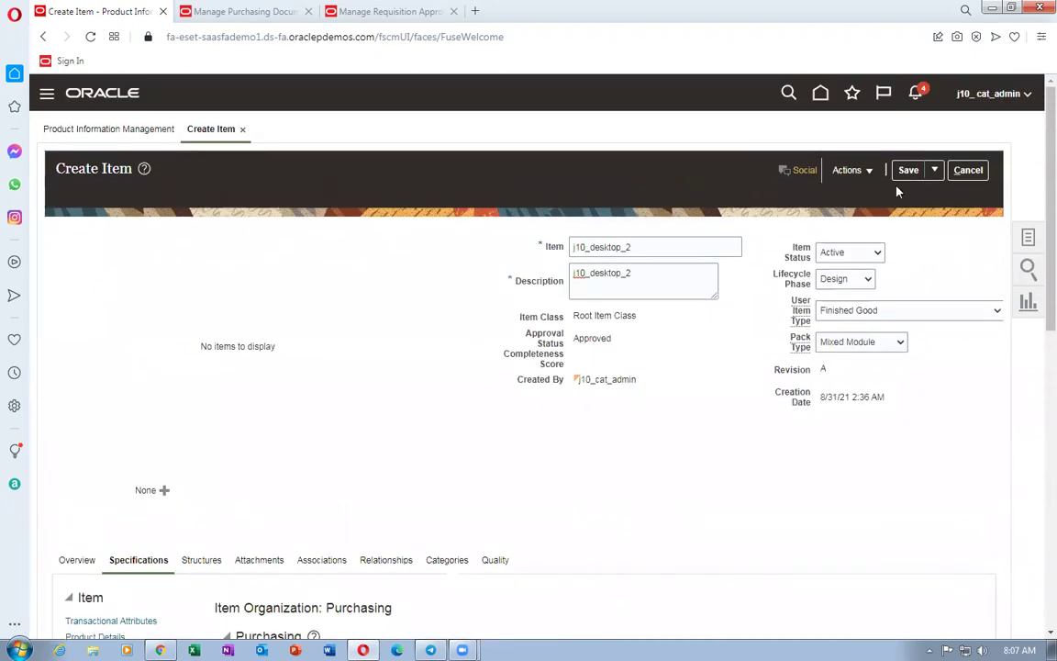
left_click(905, 171)
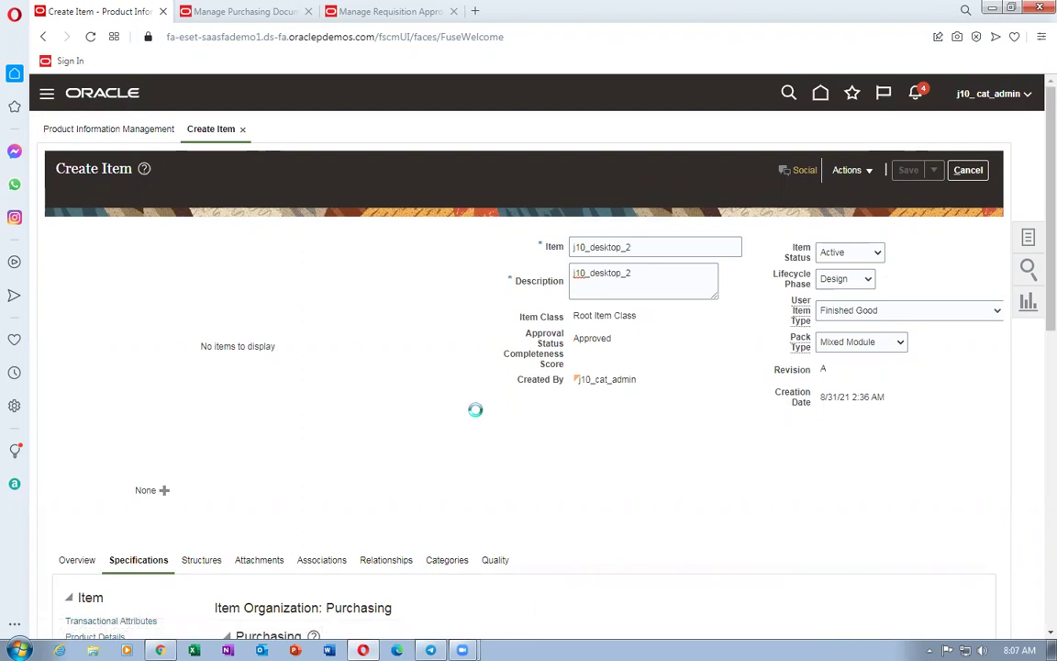
Change the item's category in the Purchasing catalog to j10_desktop.
scroll(475, 423, "down", 3)
left_click(444, 414)
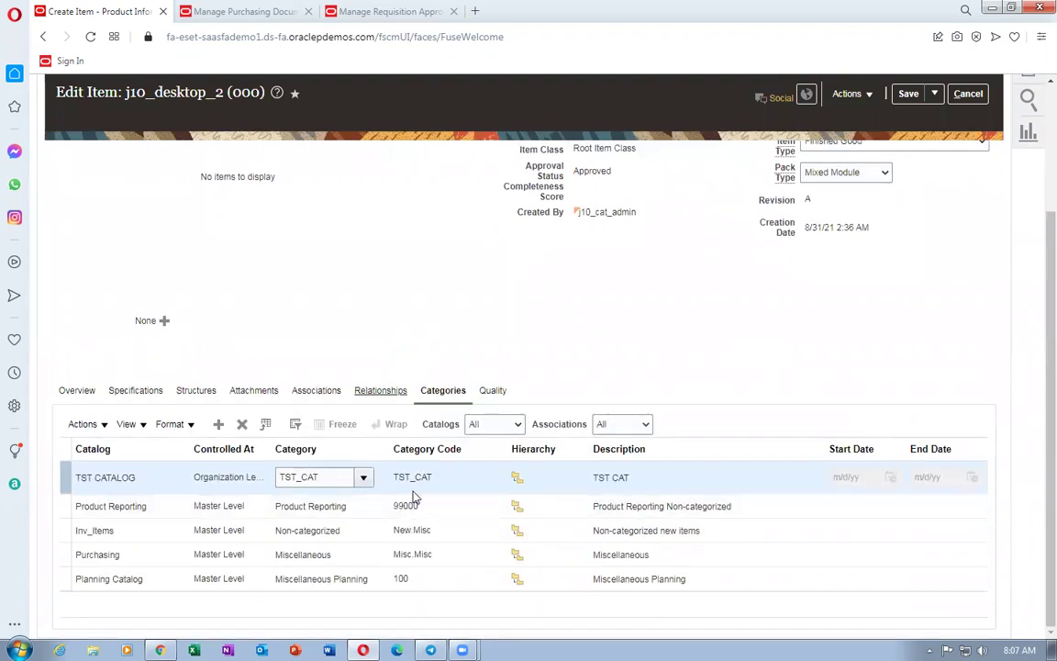
left_click(294, 554)
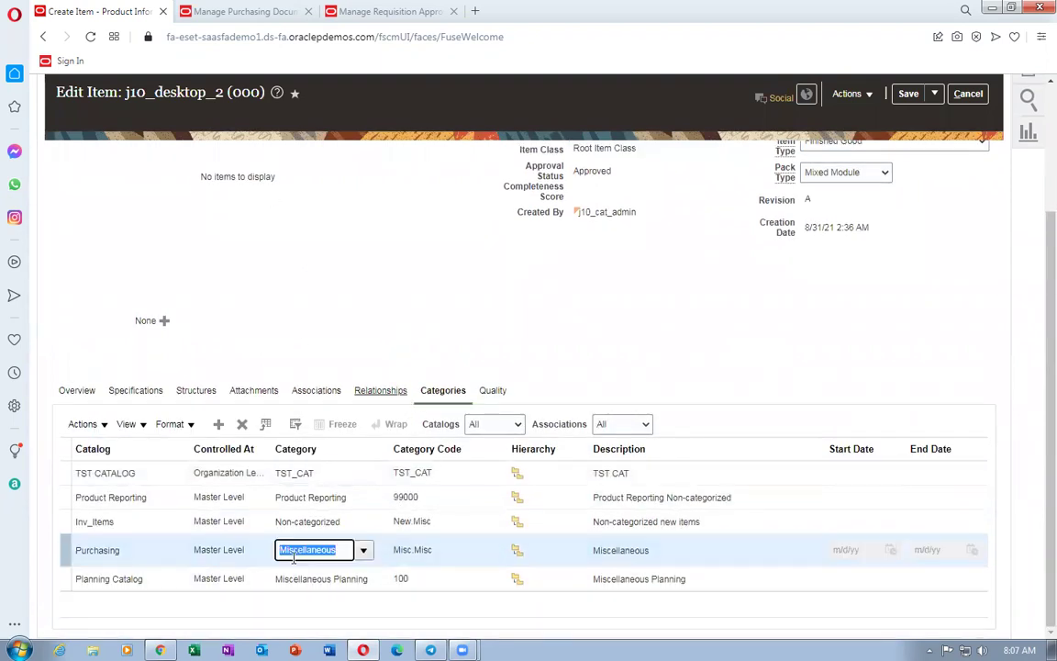
type("j10")
key("Tab")
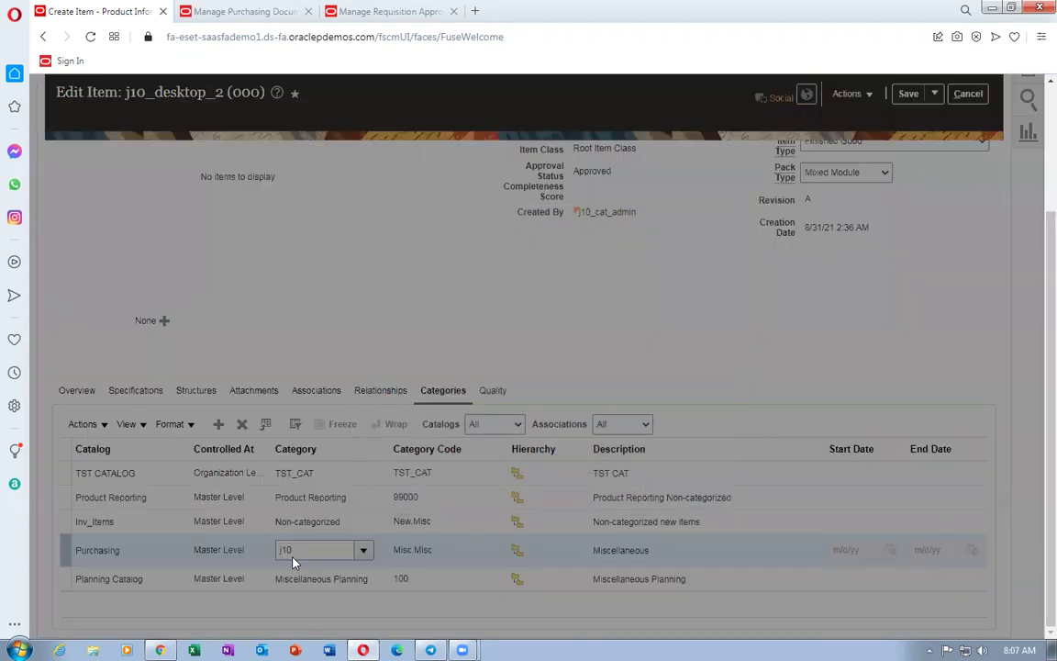
left_click(440, 412)
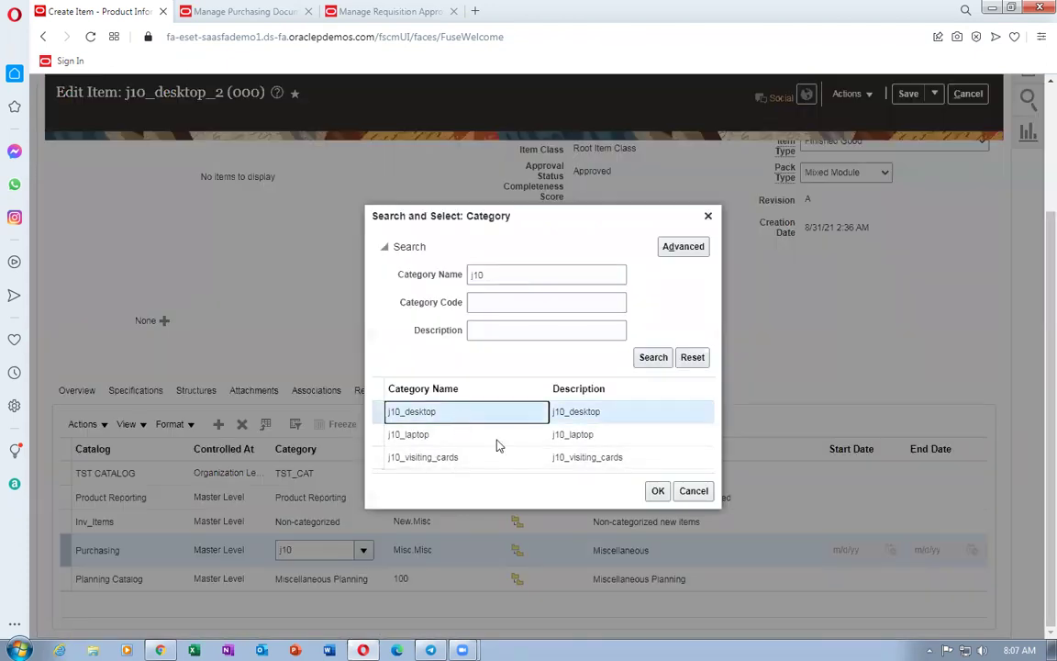
left_click(659, 490)
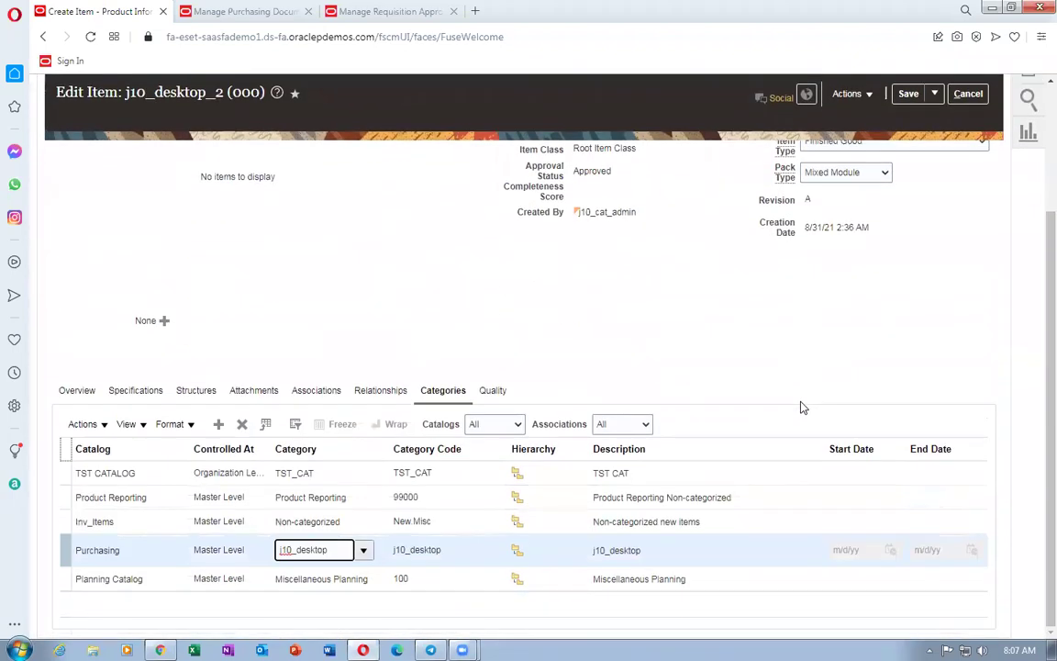
Save the item with its new category and close it.
scroll(801, 407, "up", 3)
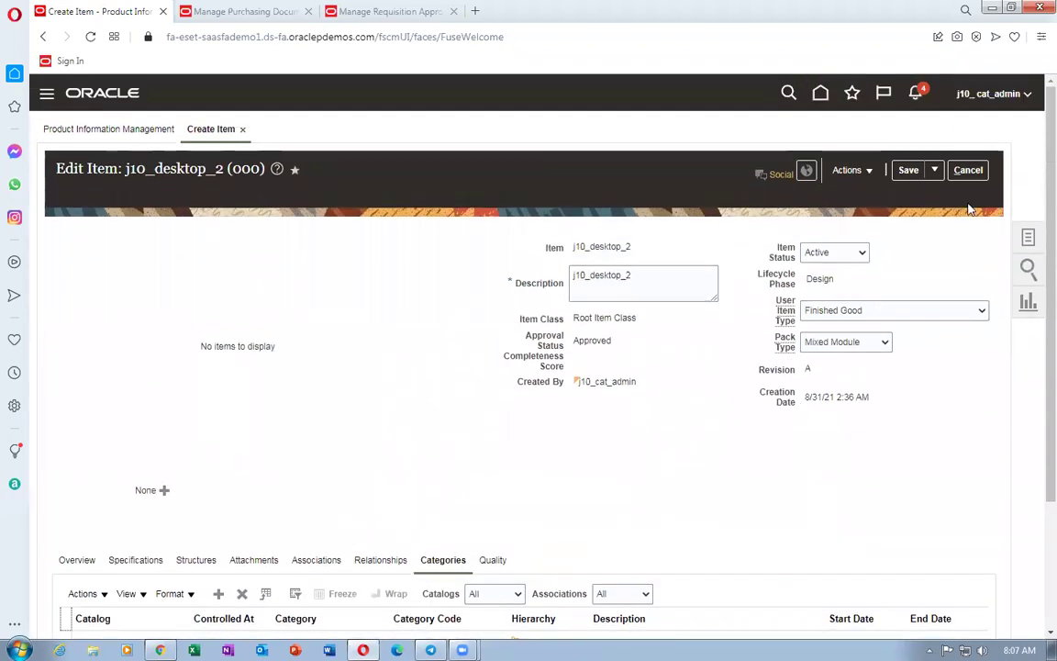
left_click(934, 170)
left_click(942, 196)
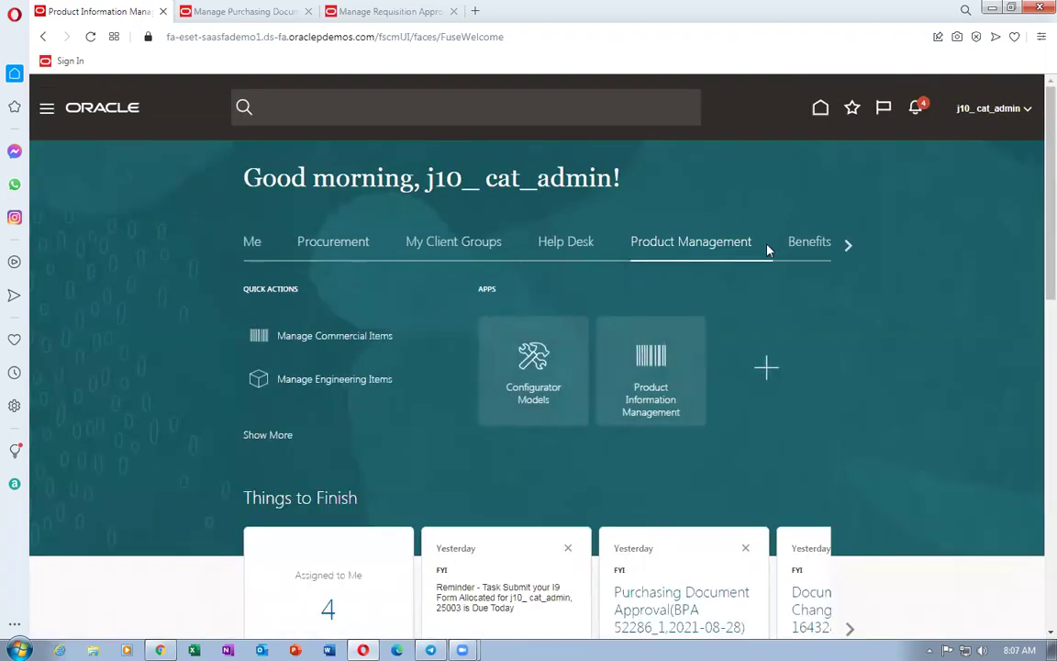
Open the Purchase Orders work area under Procurement and show its task list.
left_click(847, 245)
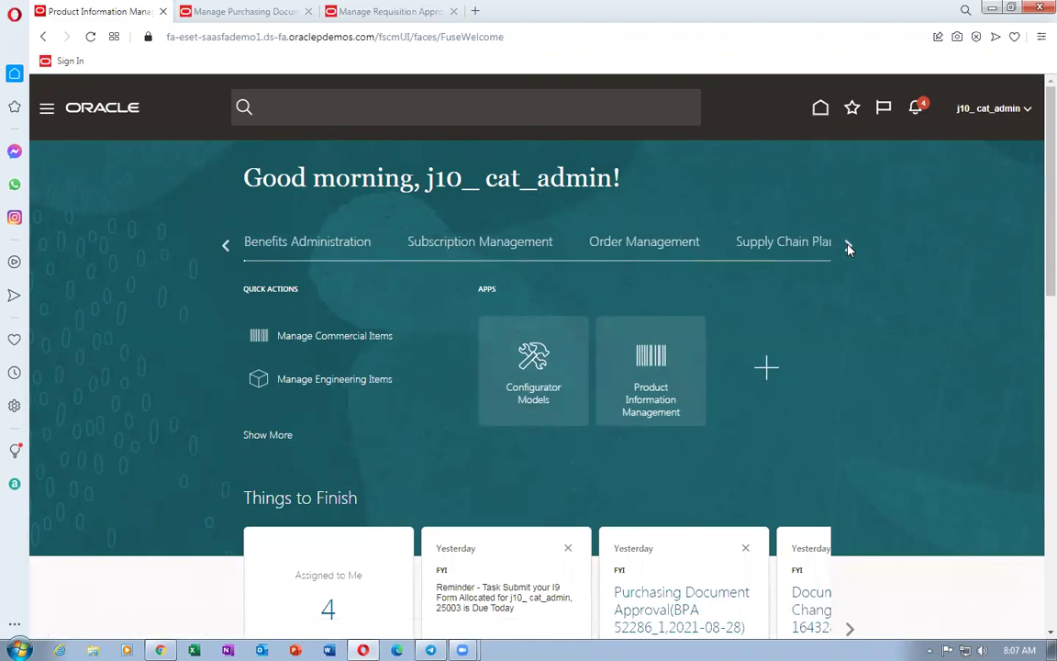
left_click(848, 247)
left_click(226, 245)
left_click(226, 245)
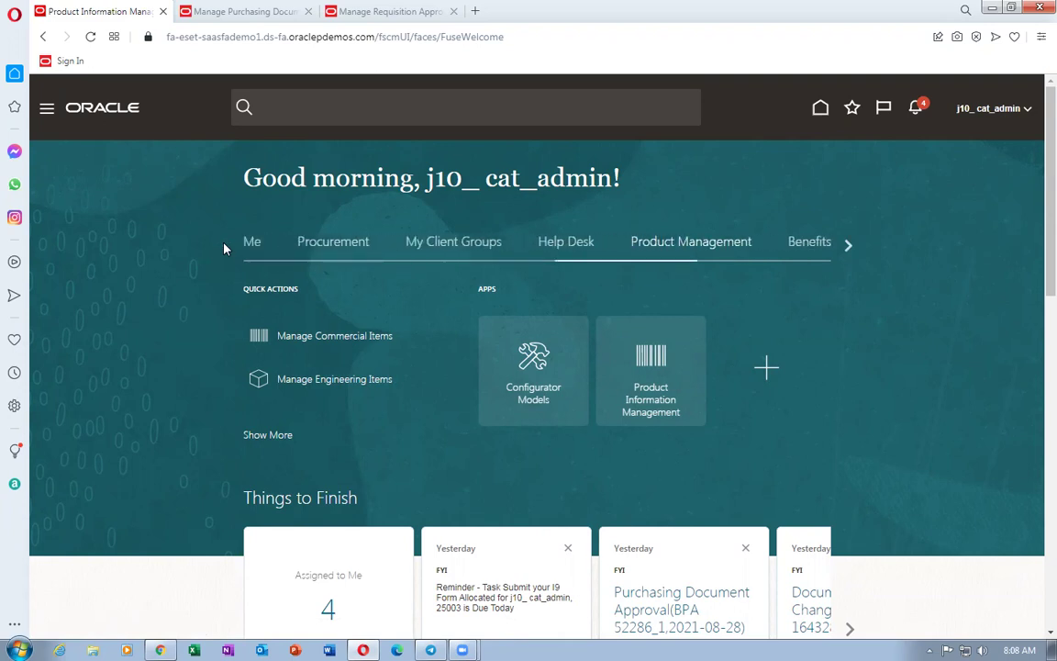
left_click(352, 242)
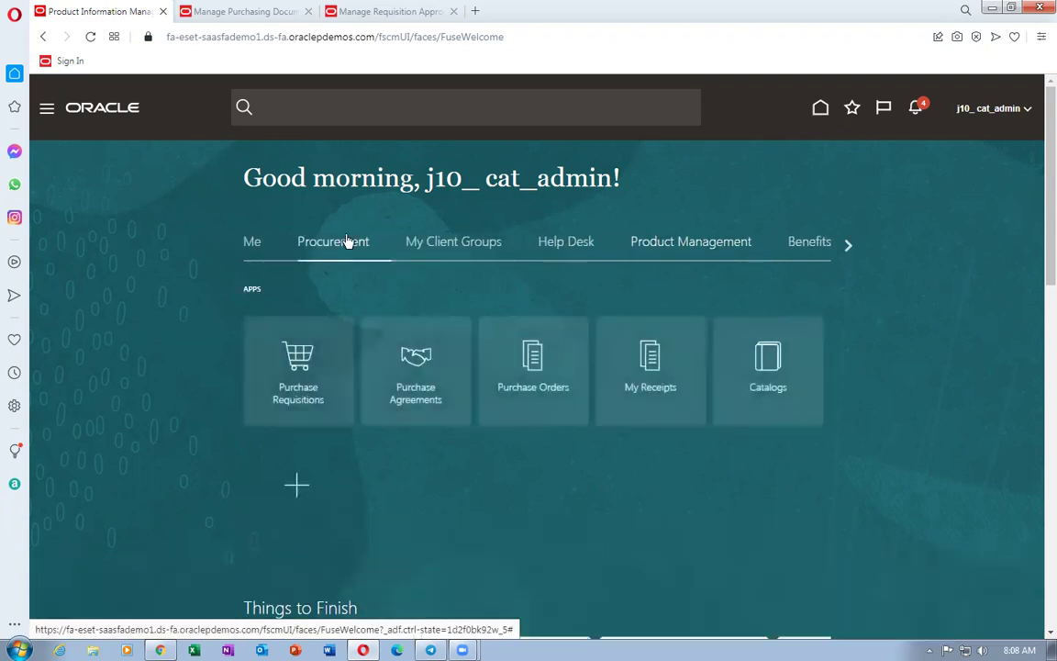
left_click(559, 369)
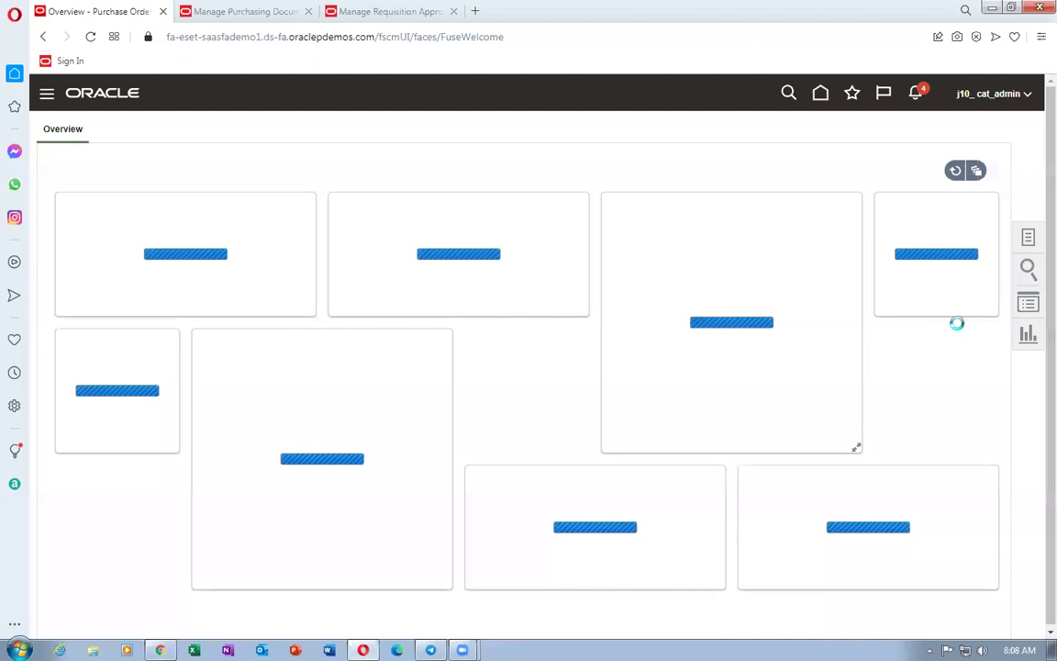
left_click(1040, 241)
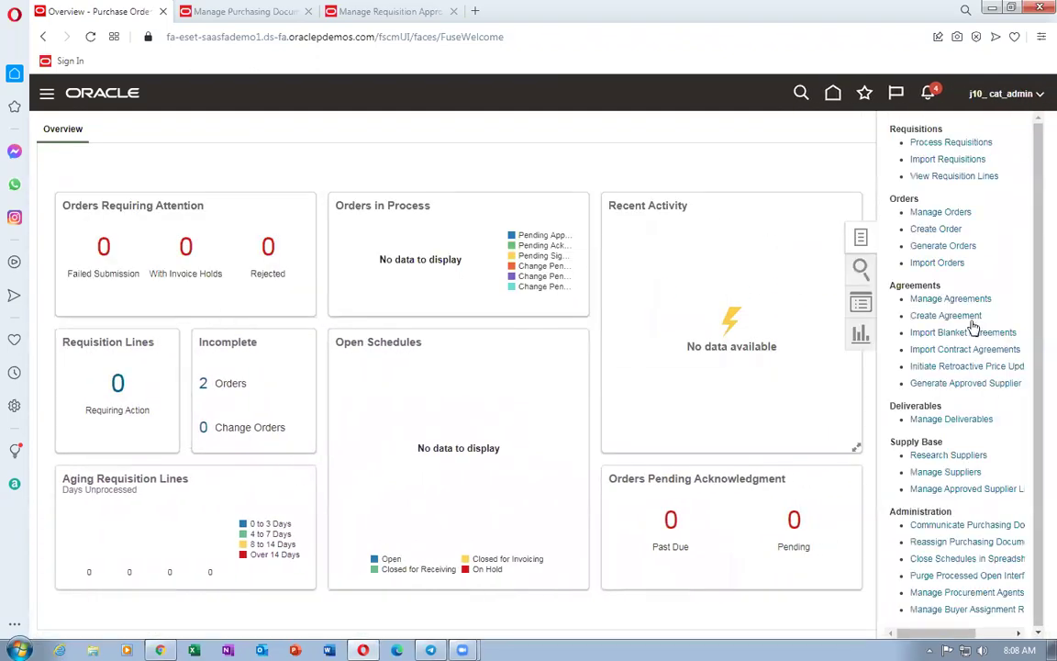
Create a blanket purchase agreement for US1 Business Unit with ABC Consulting as the supplier.
left_click(941, 315)
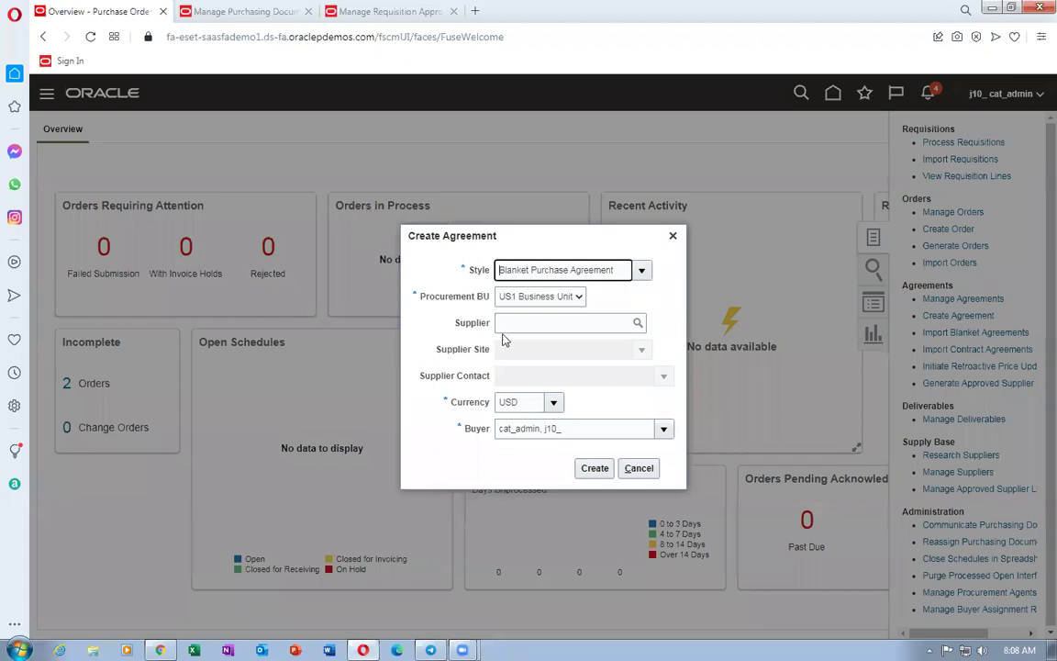
left_click(510, 322)
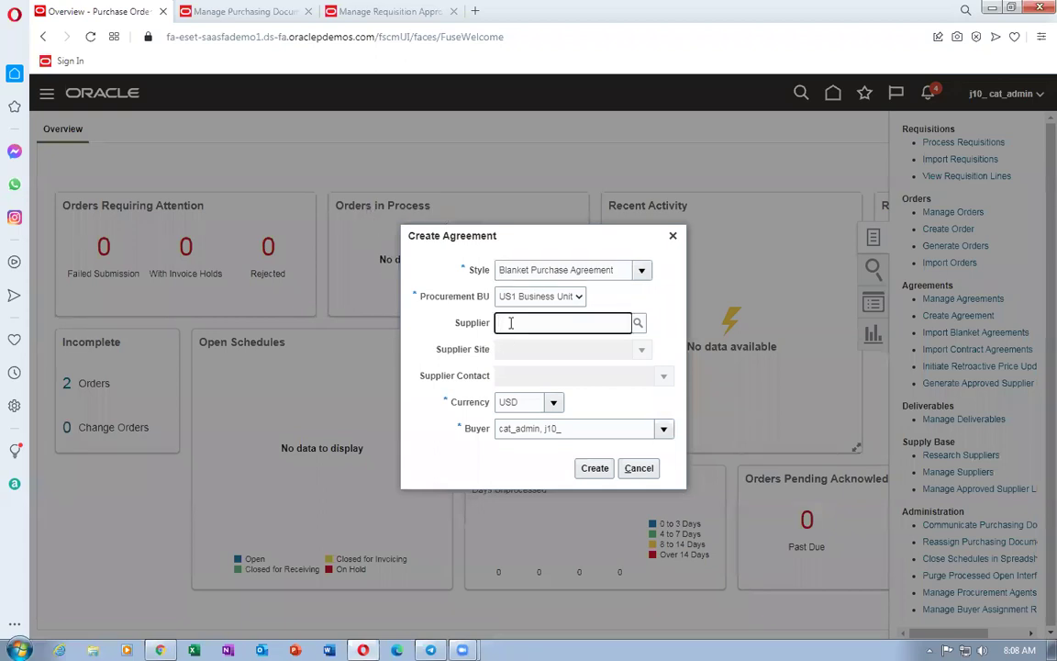
type("abc")
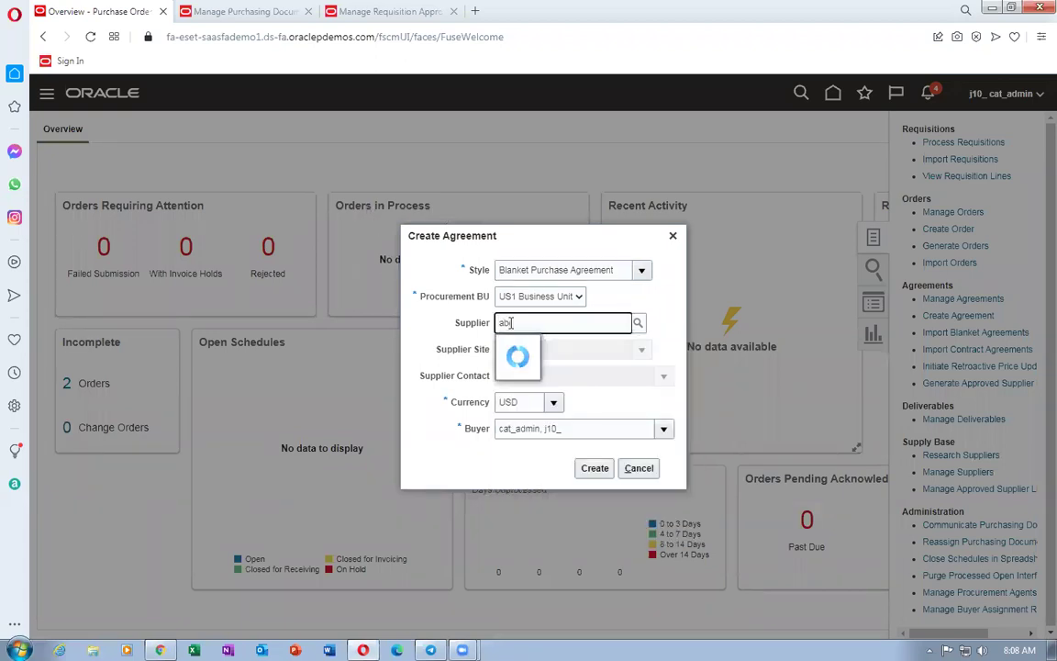
left_click(569, 371)
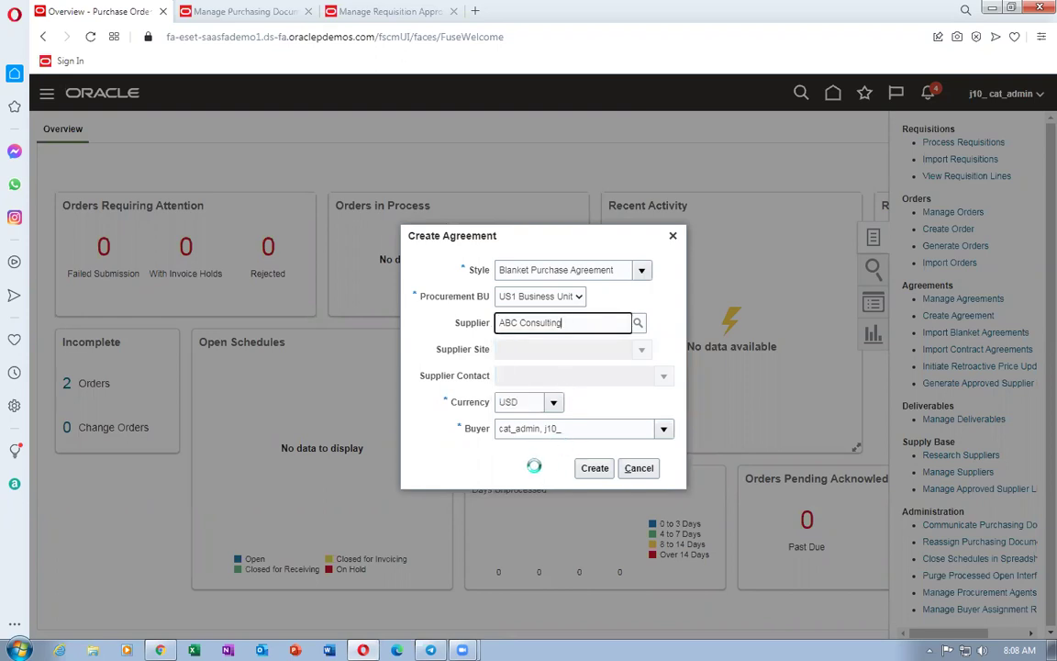
left_click(581, 471)
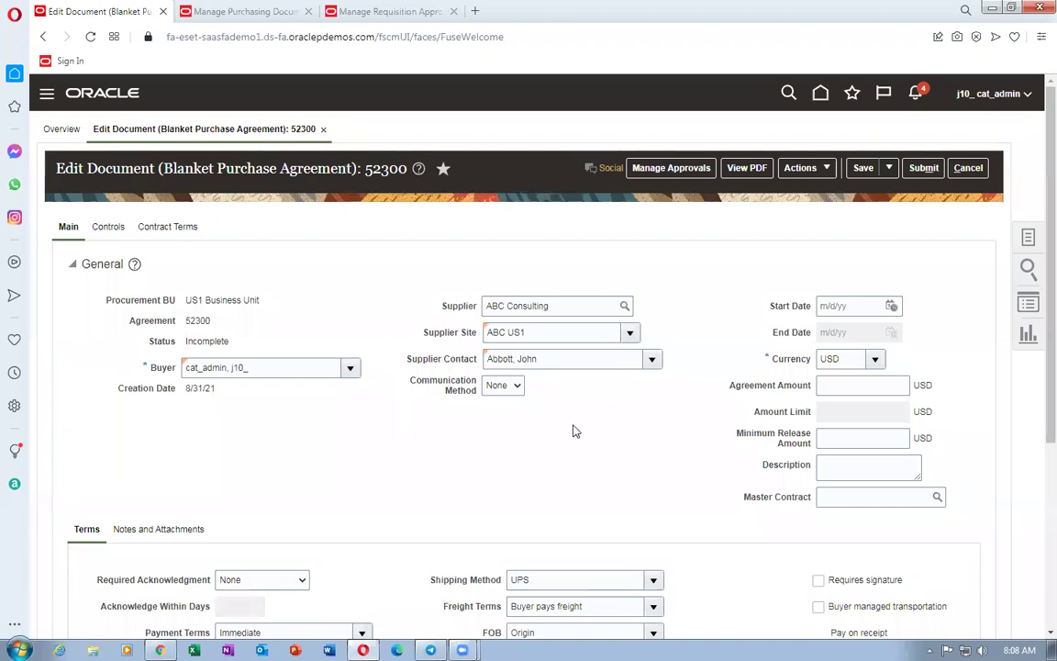
Add a goods line for item j10_desktop_2 to the agreement.
scroll(574, 430, "down", 4)
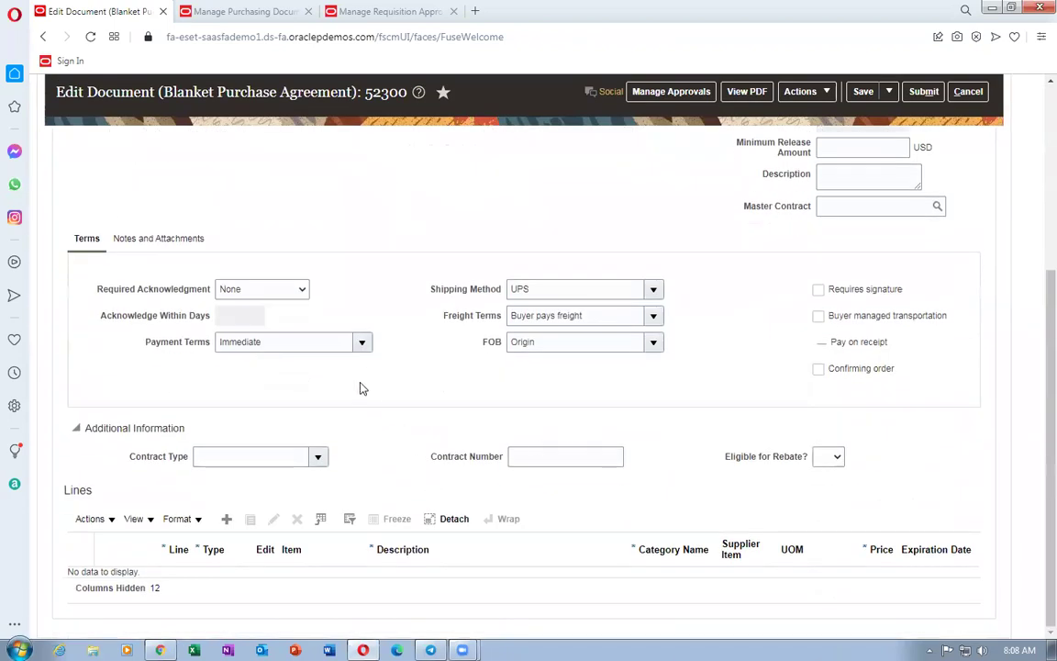
left_click(226, 519)
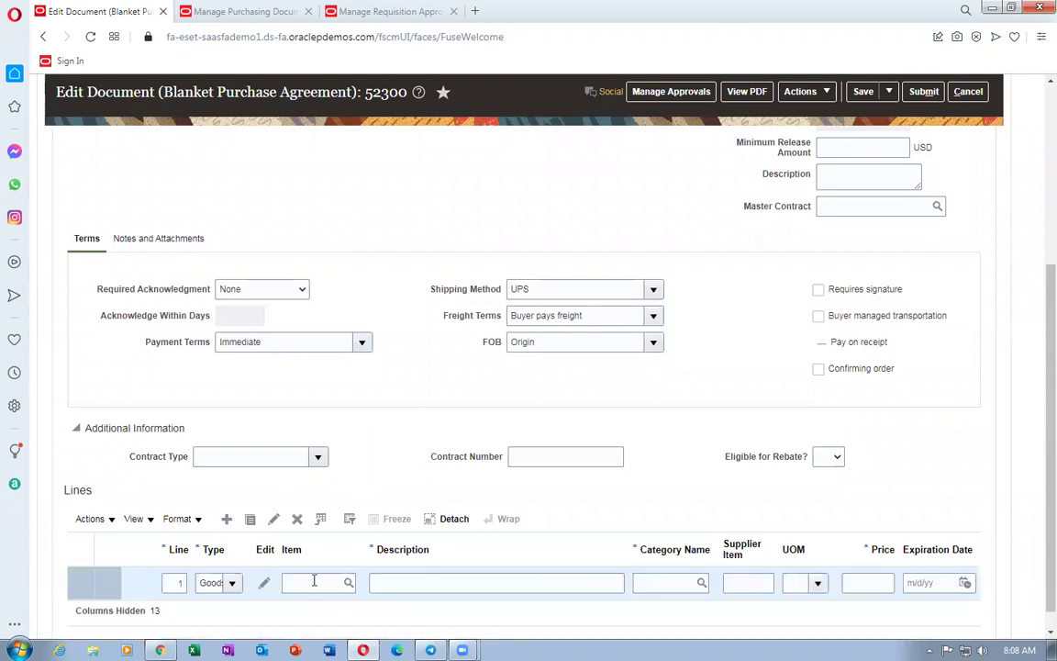
left_click(314, 581)
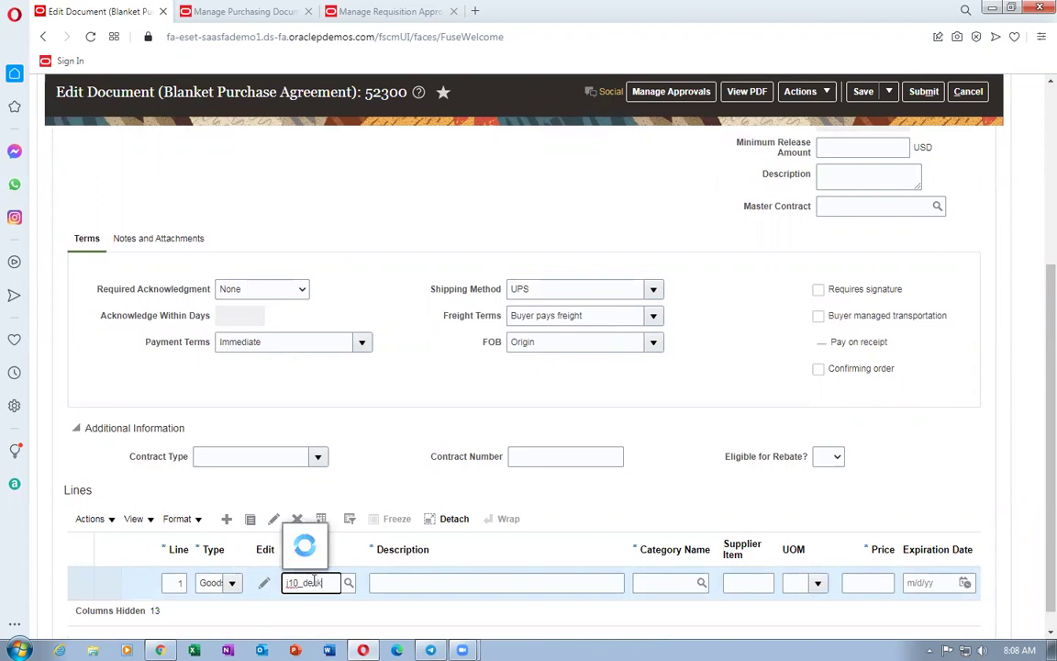
left_click(349, 535)
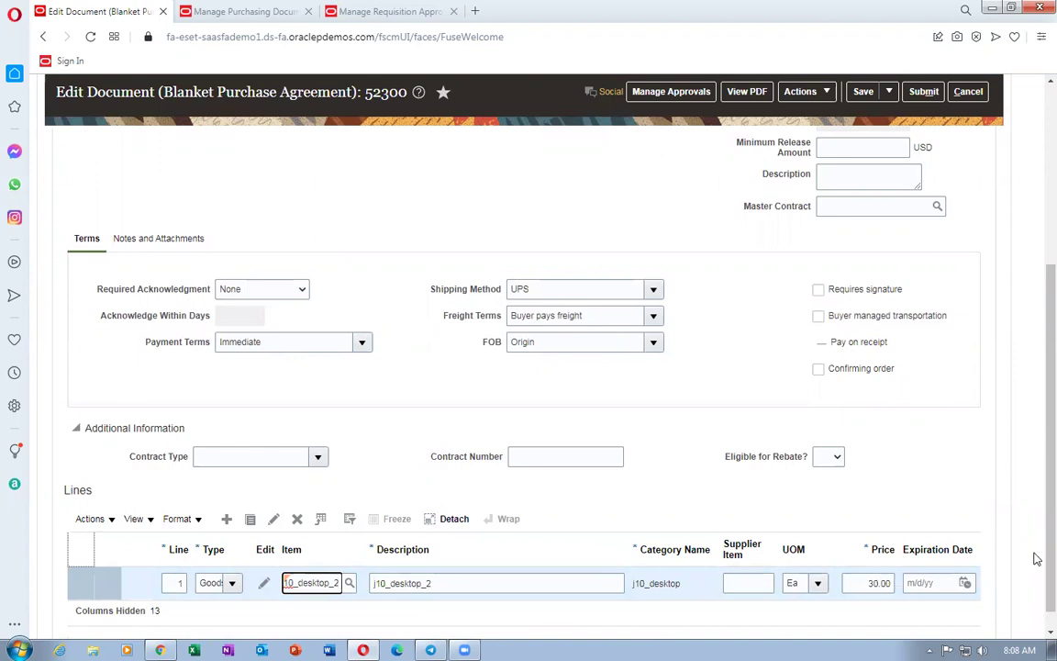
scroll(184, 501, "down", 1)
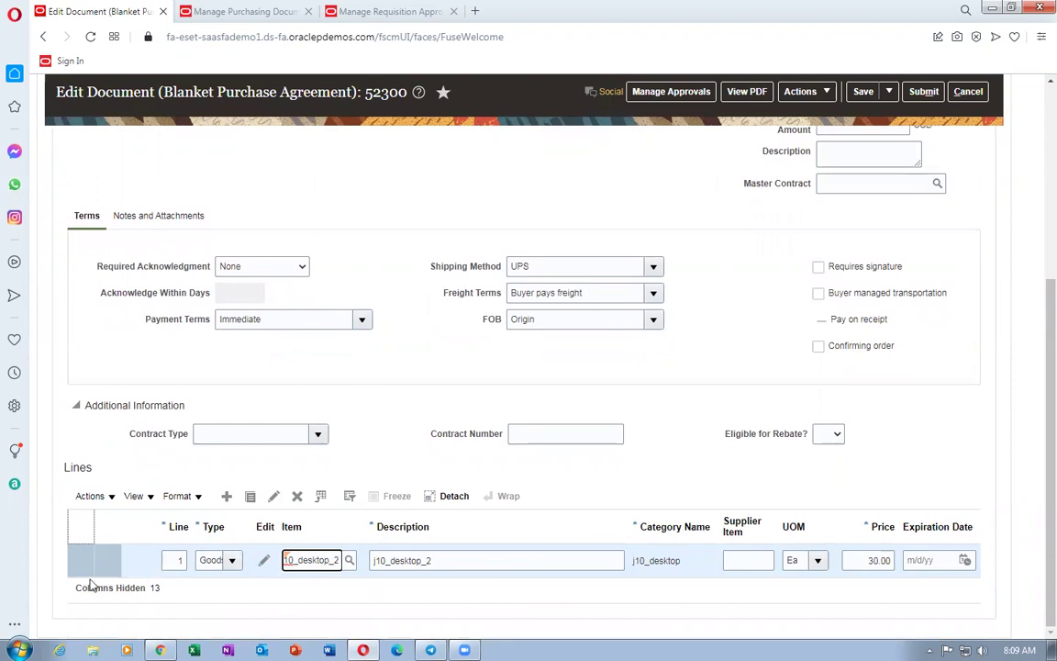
Open the j10_desktop_2 agreement line for editing and go to its Image URL attribute.
left_click(263, 561)
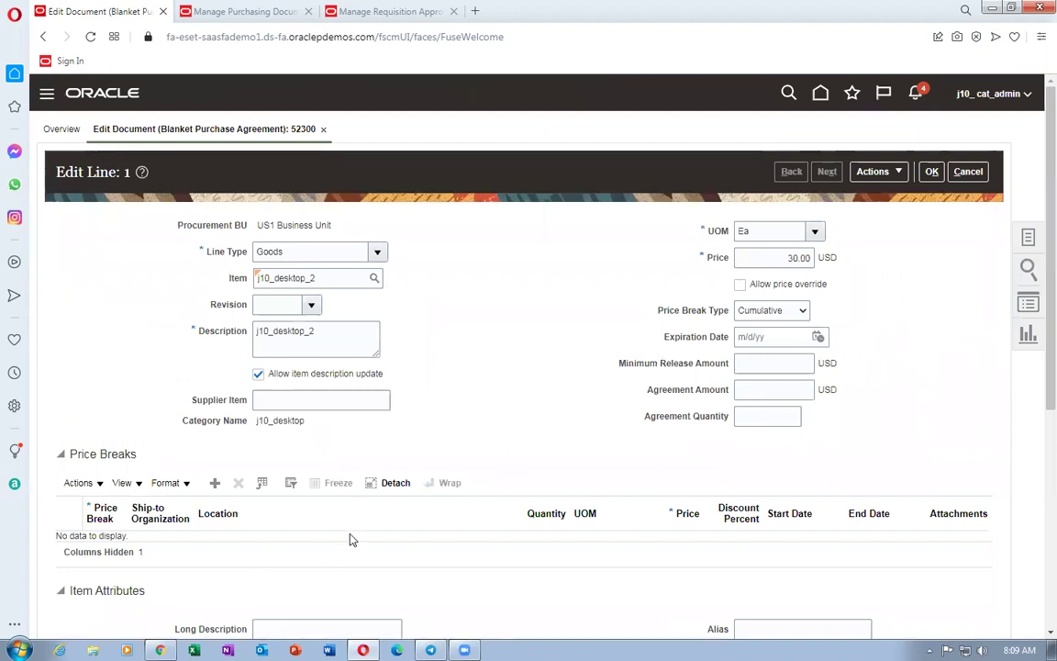
scroll(326, 514, "down", 3)
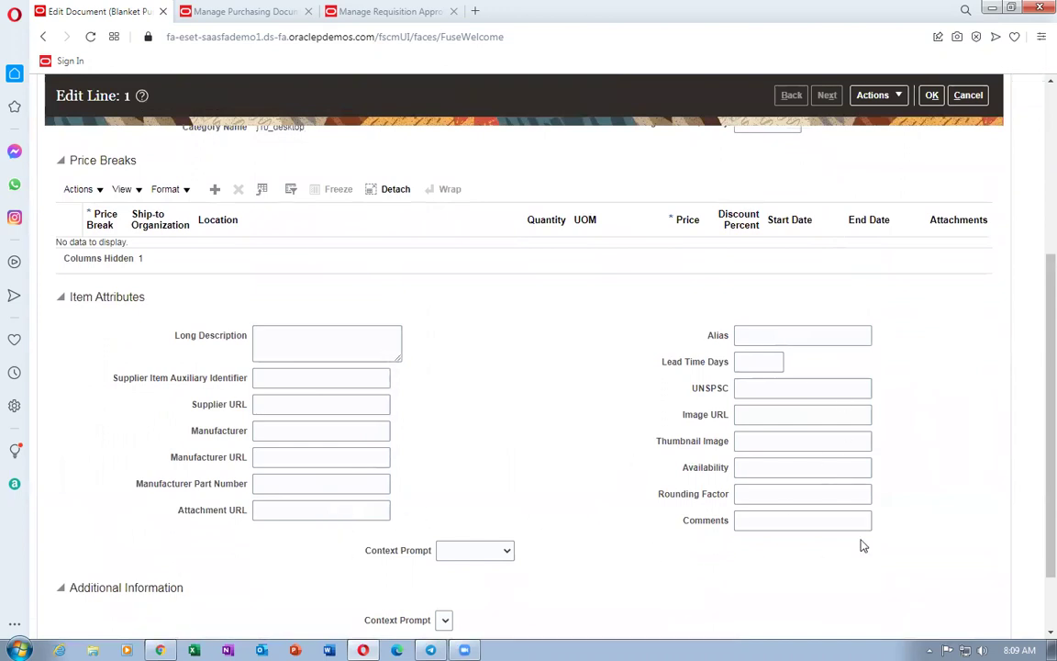
left_click(768, 414)
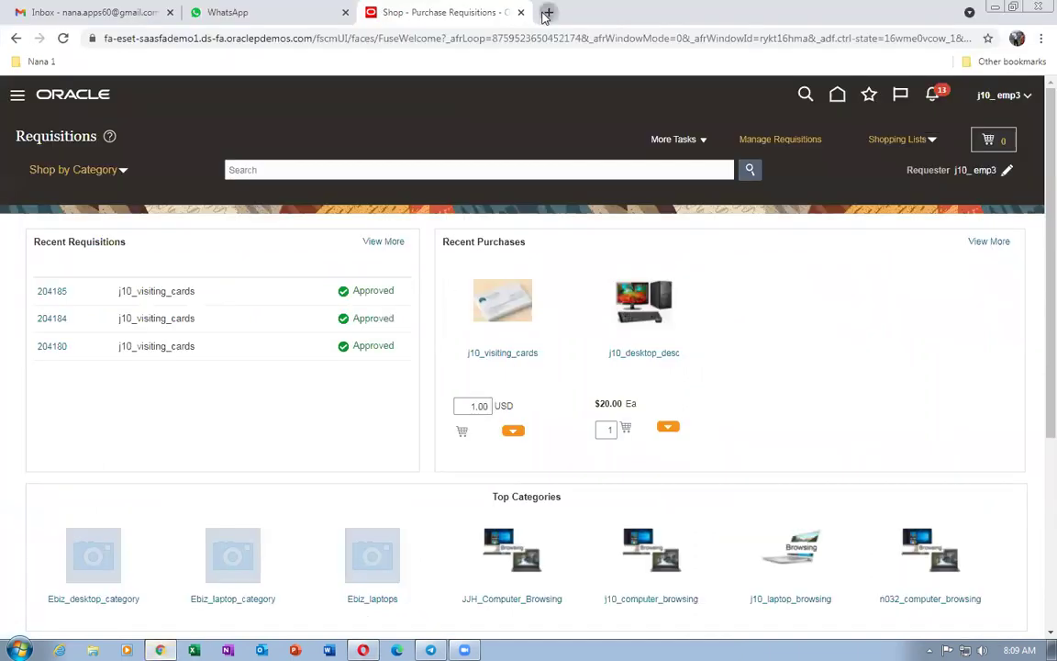
In a new Chrome tab, open oraclenana.com/Images, display Desktop_Item.jpg and copy its address.
left_click(547, 12)
type("oracl")
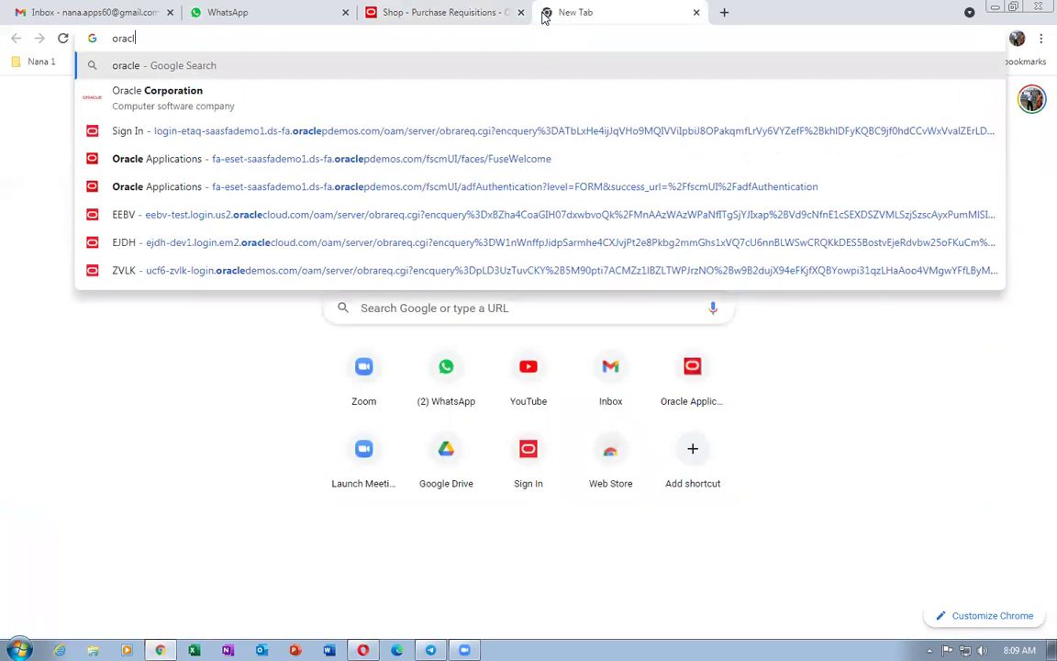
type("enana.c")
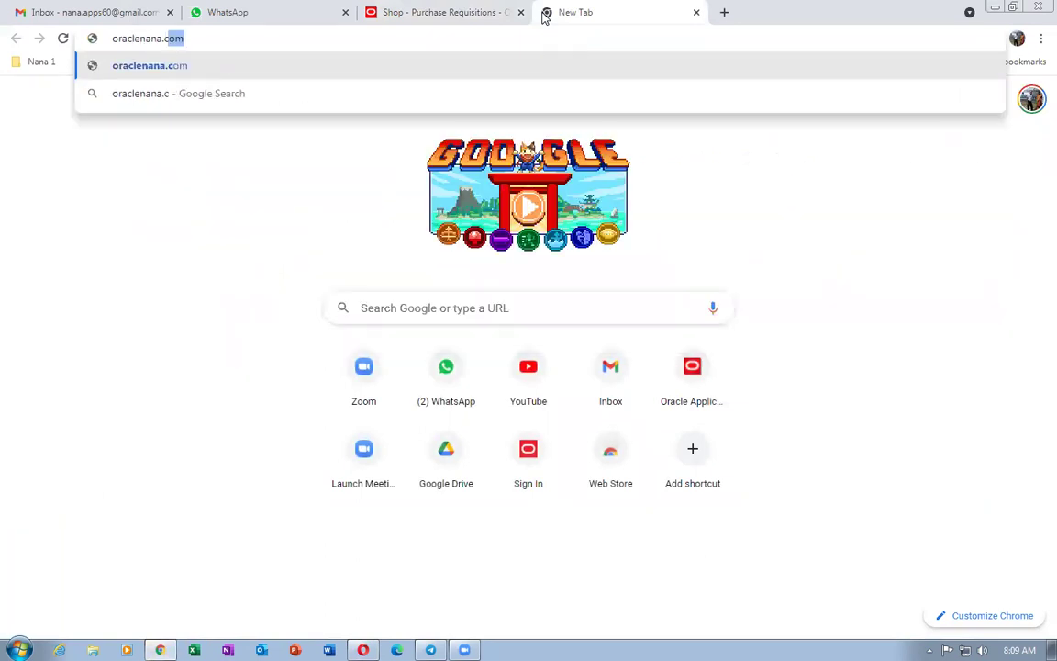
type("om")
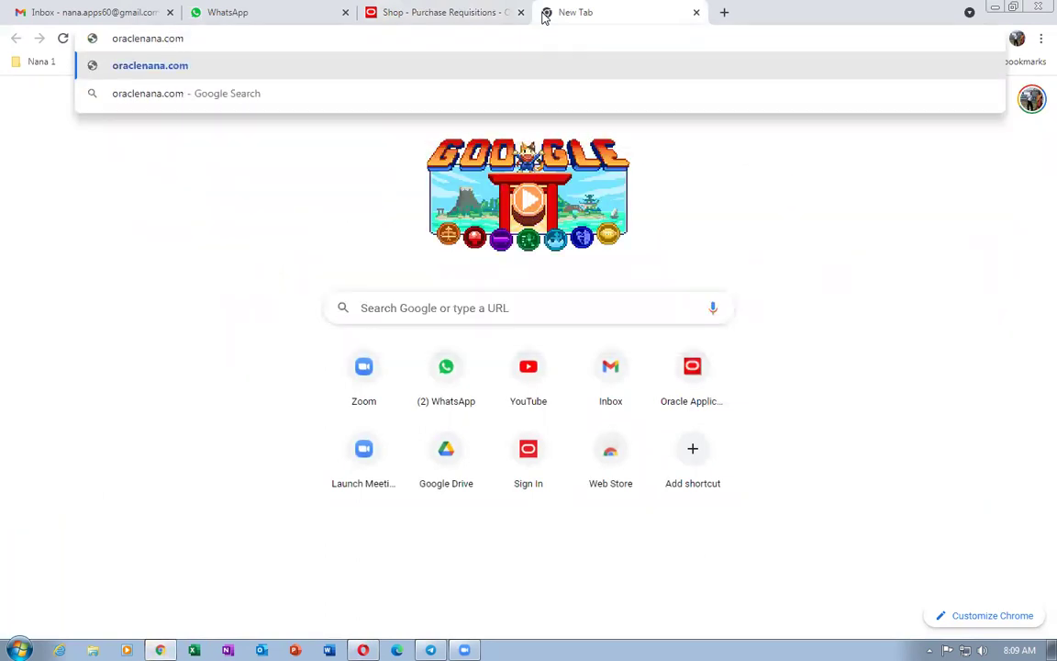
type("/Images")
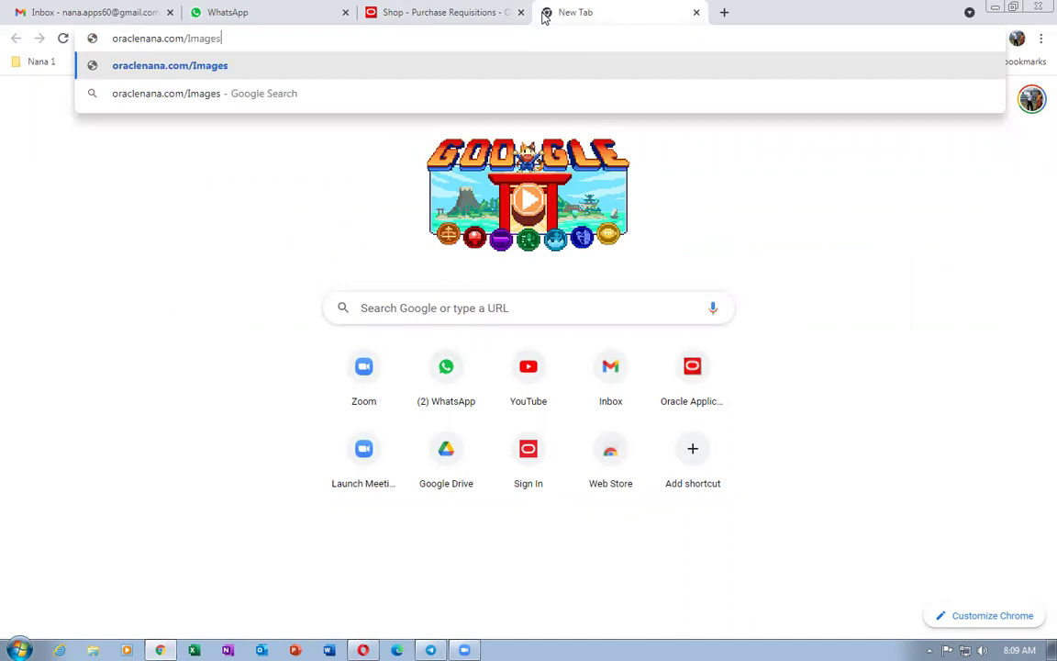
key("Return")
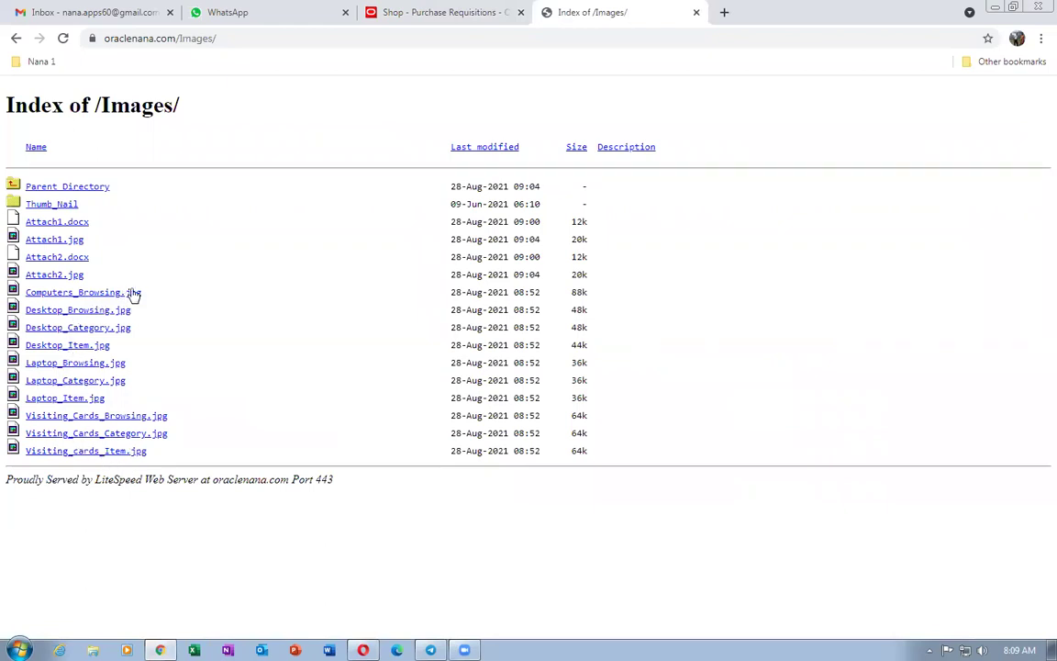
left_click(78, 345)
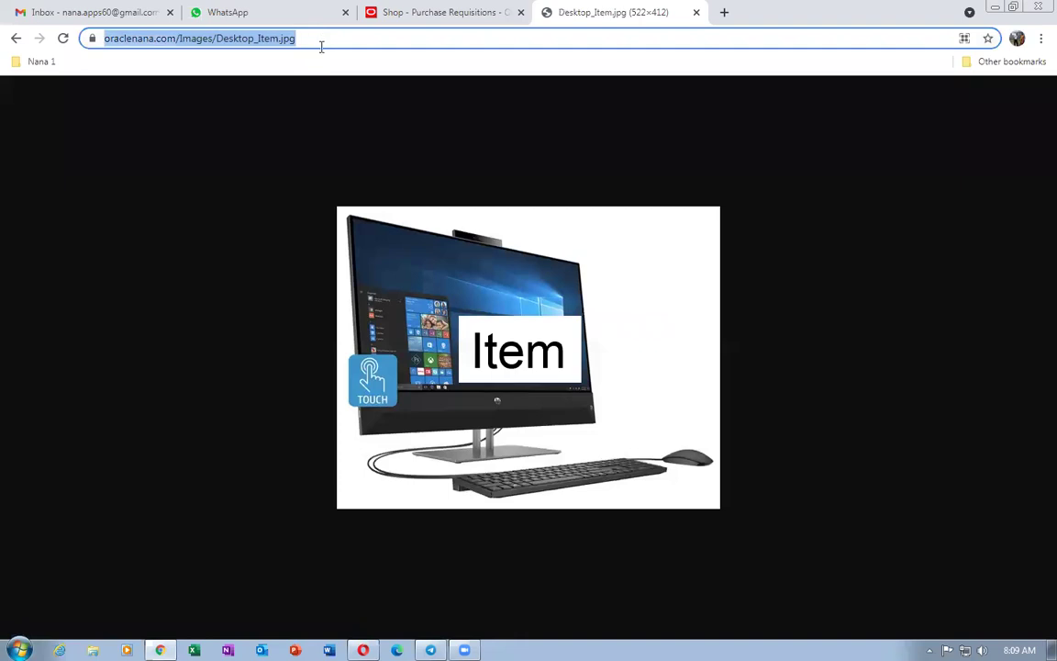
Back in Opera, enter the copied Desktop_Item.jpg address as the line's Image URL and confirm the line.
left_click(363, 650)
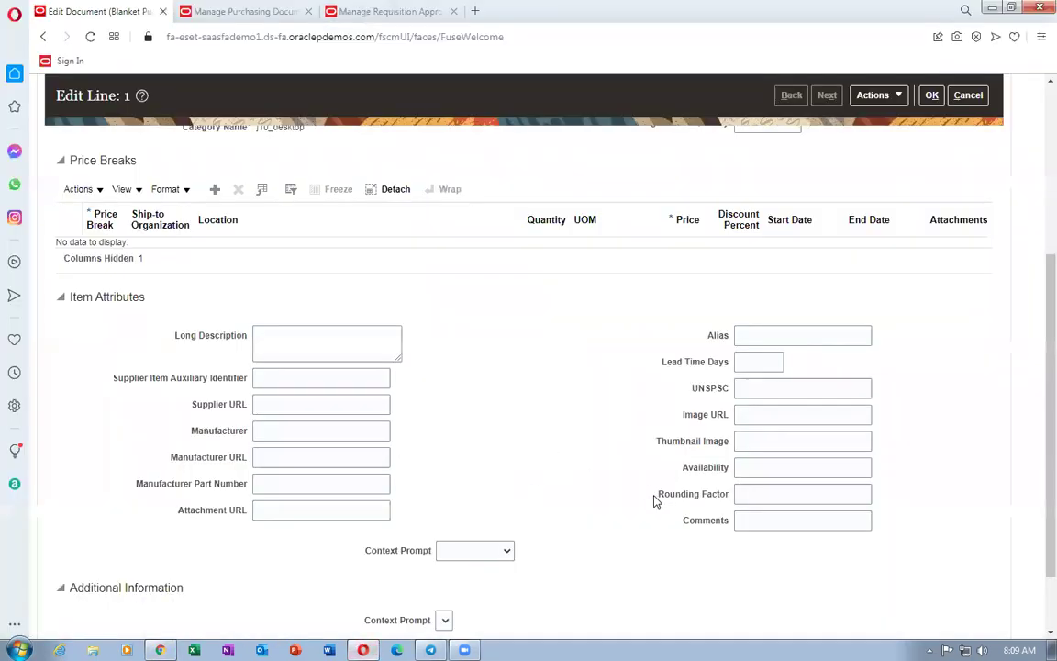
left_click(863, 415)
key("ctrl+v")
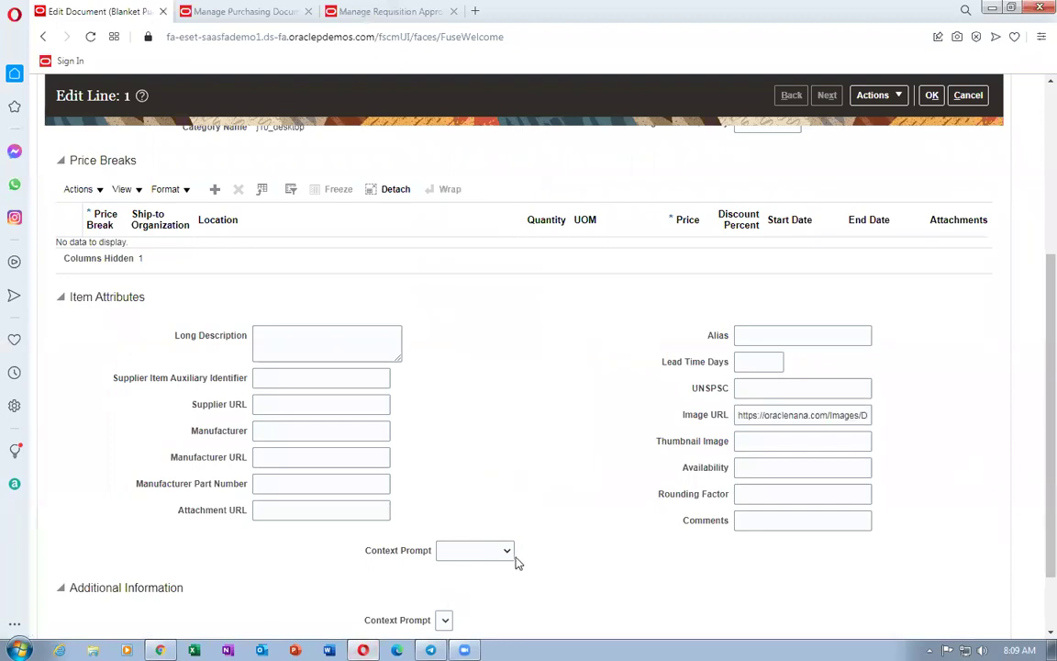
scroll(515, 564, "up", 3)
scroll(515, 567, "up", 1)
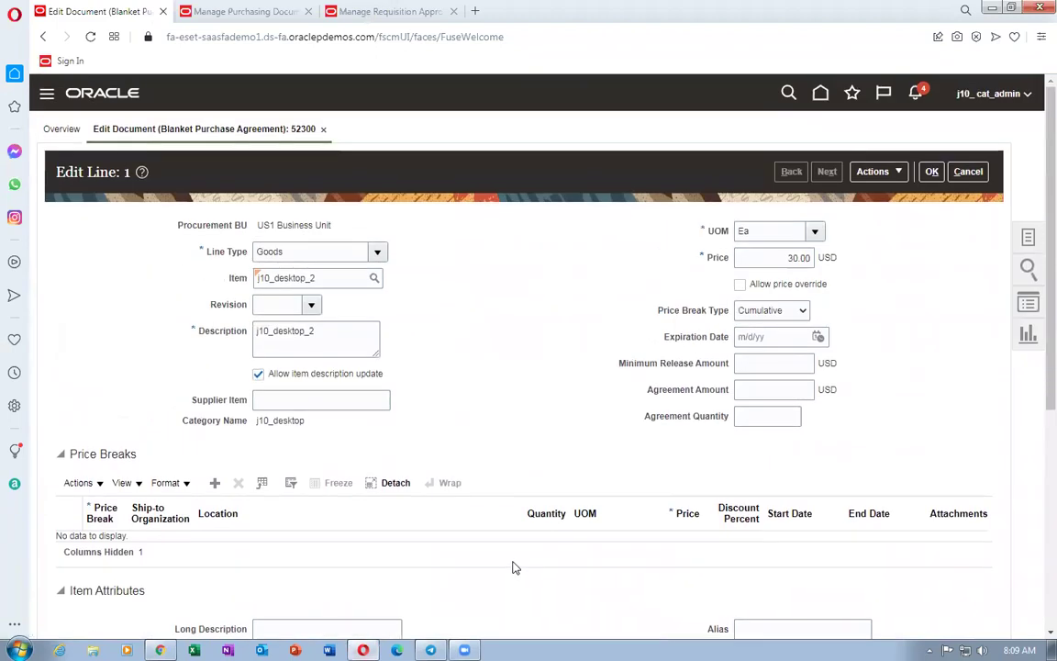
scroll(512, 567, "down", 3)
scroll(512, 566, "up", 4)
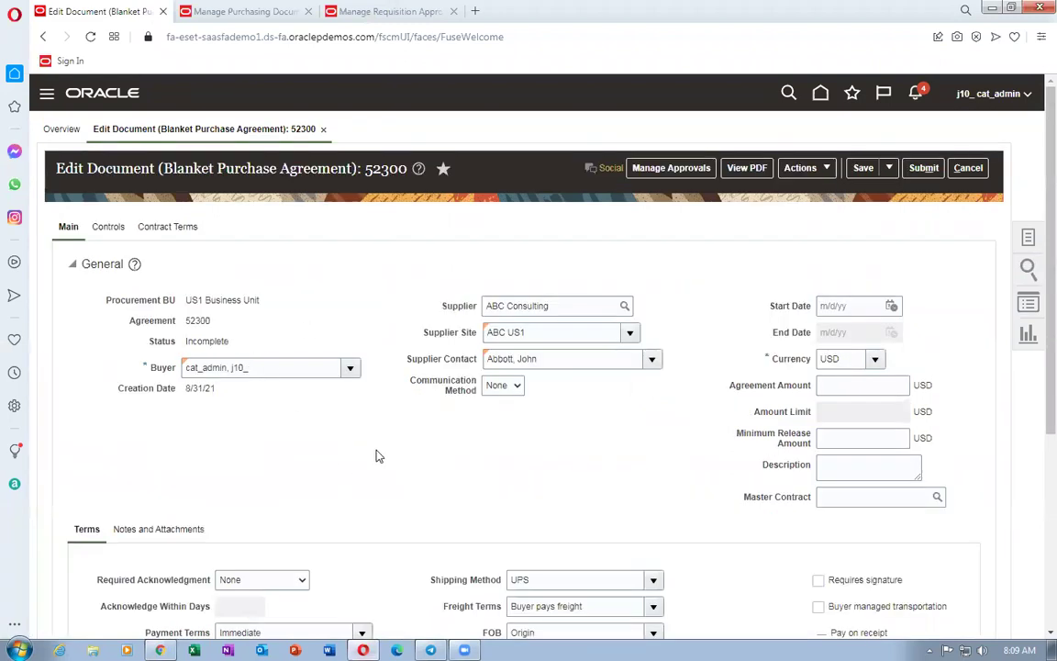
Reopen the j10_desktop_2 line, check its Image URL attribute and return to the agreement.
scroll(373, 456, "down", 4)
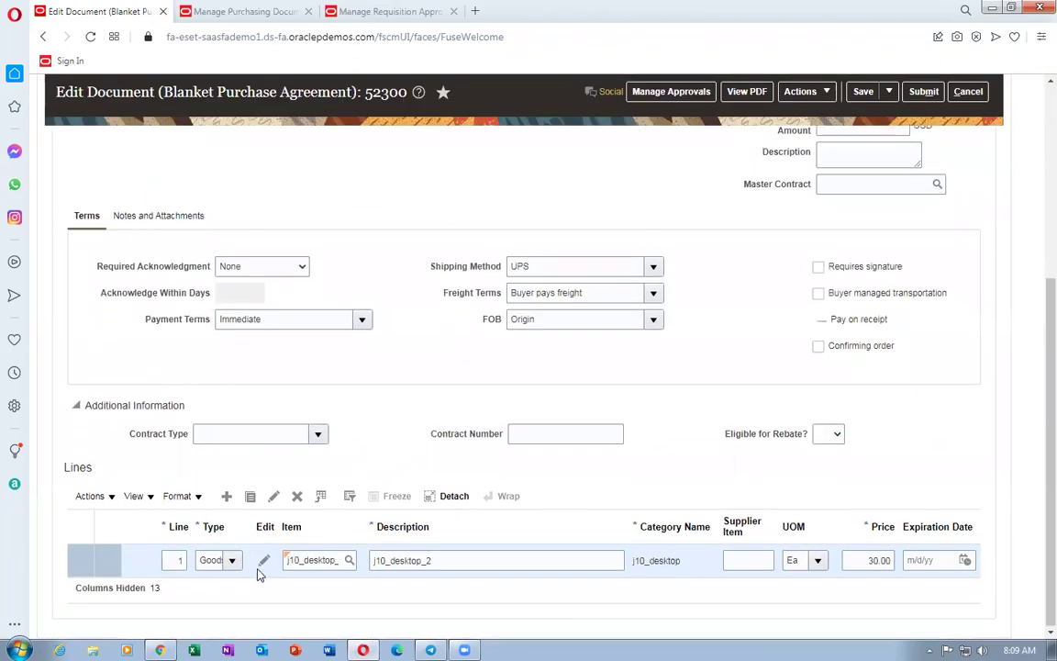
left_click(264, 561)
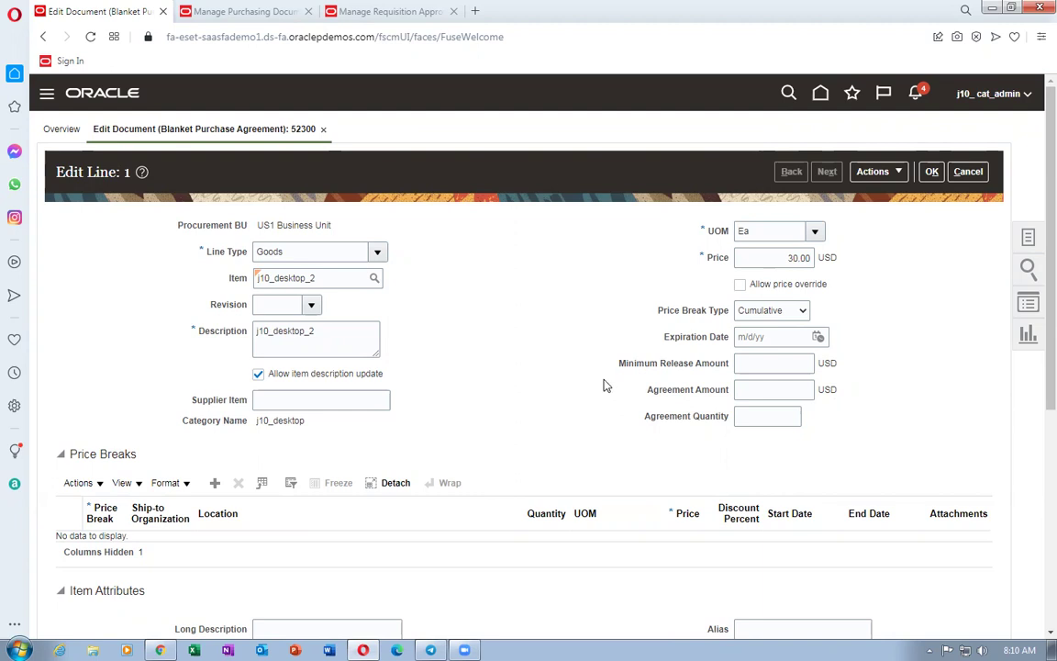
scroll(521, 418, "down", 3)
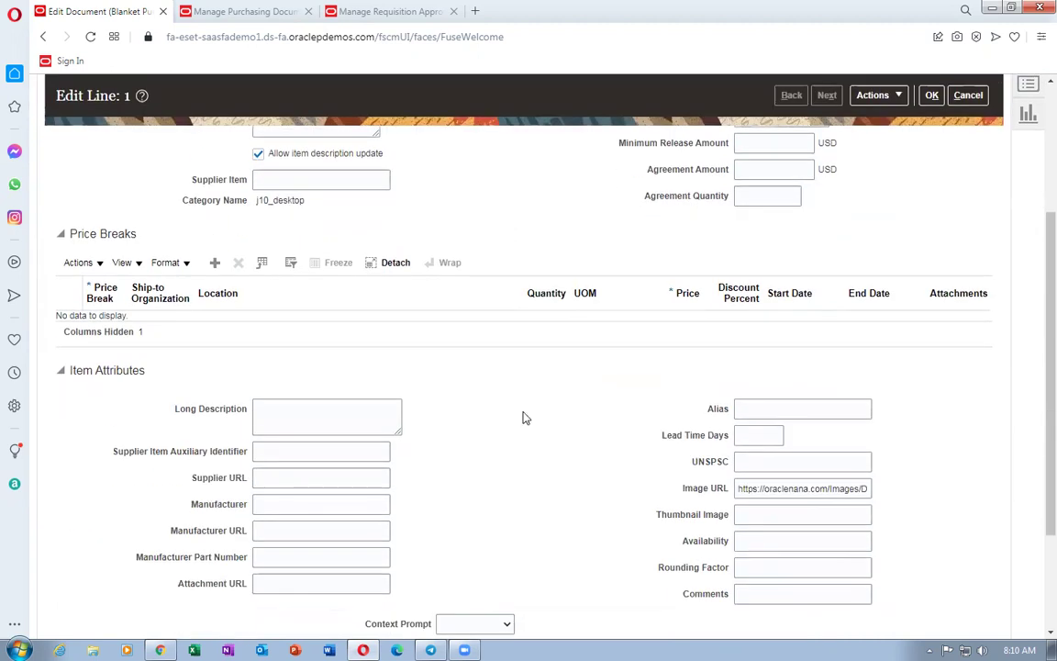
scroll(524, 417, "up", 3)
left_click(932, 176)
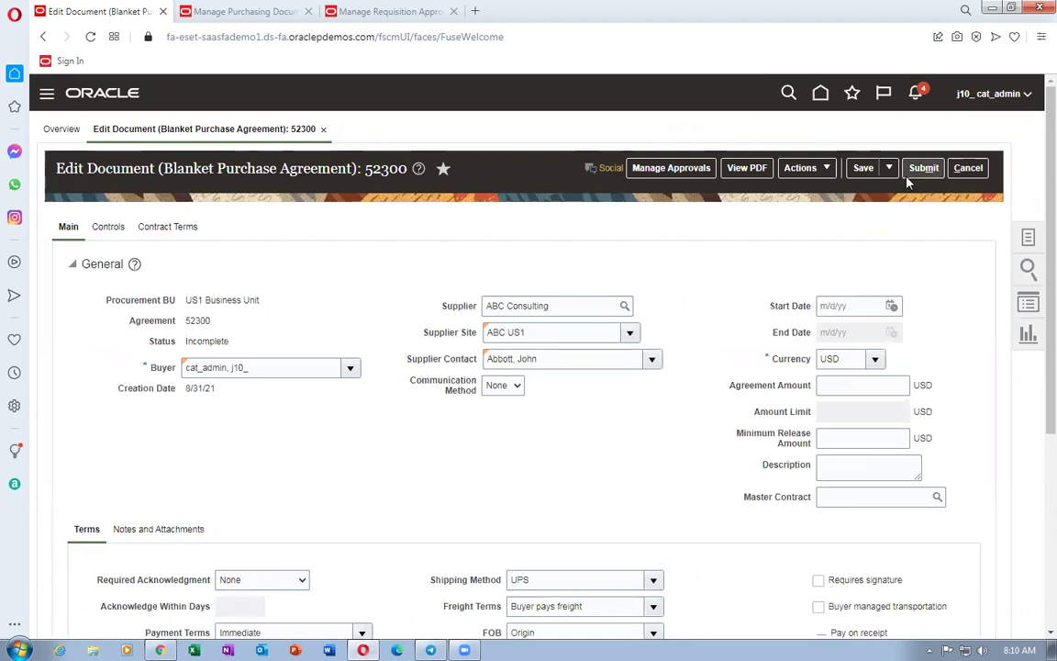
Save the blanket purchase agreement, review its approval routing and submit it for approval.
left_click(864, 168)
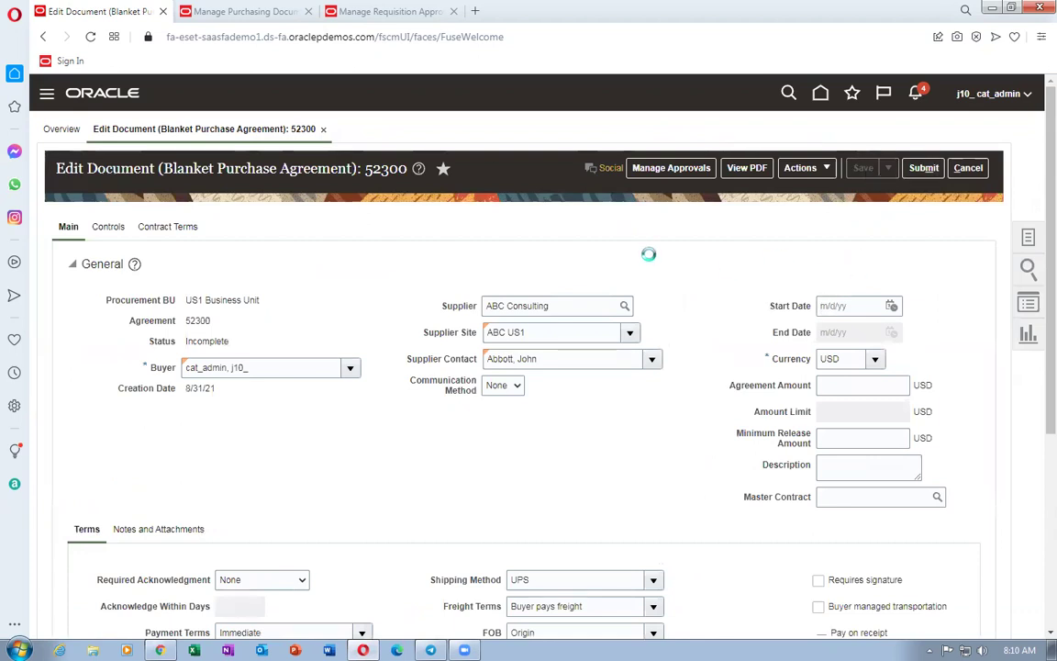
left_click(675, 168)
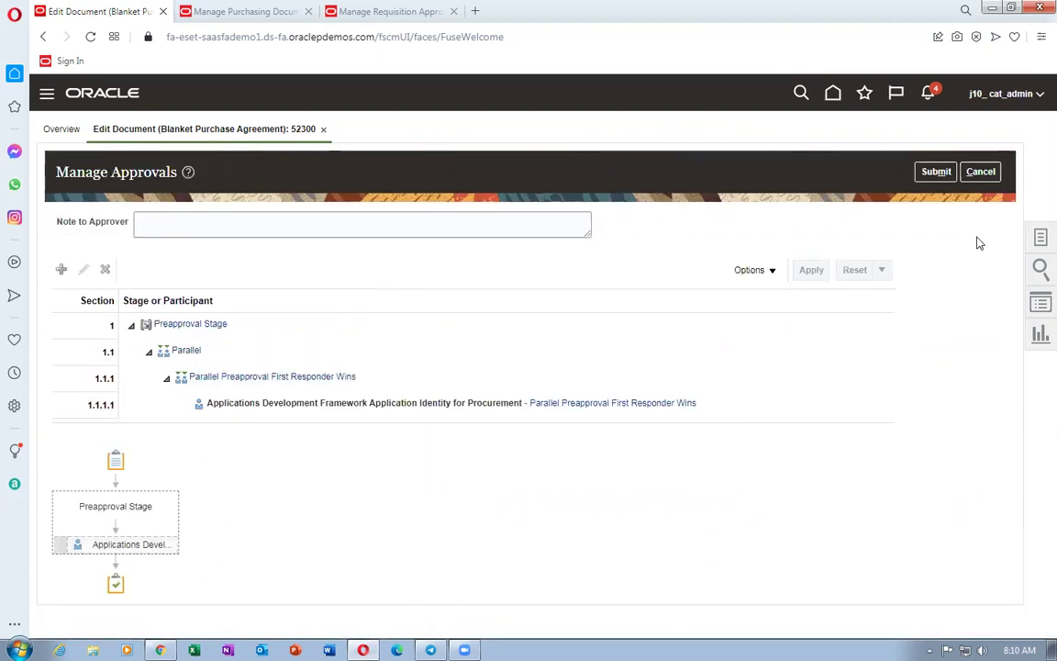
left_click(936, 179)
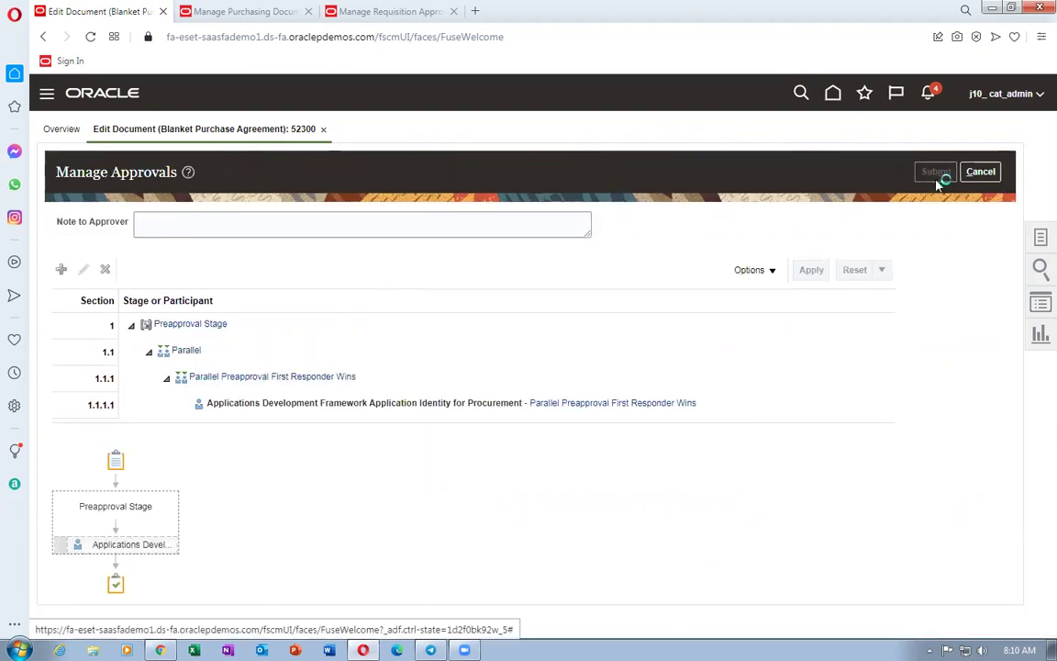
Start Notepad and write down the agreement number with the label BPA.
left_click(20, 649)
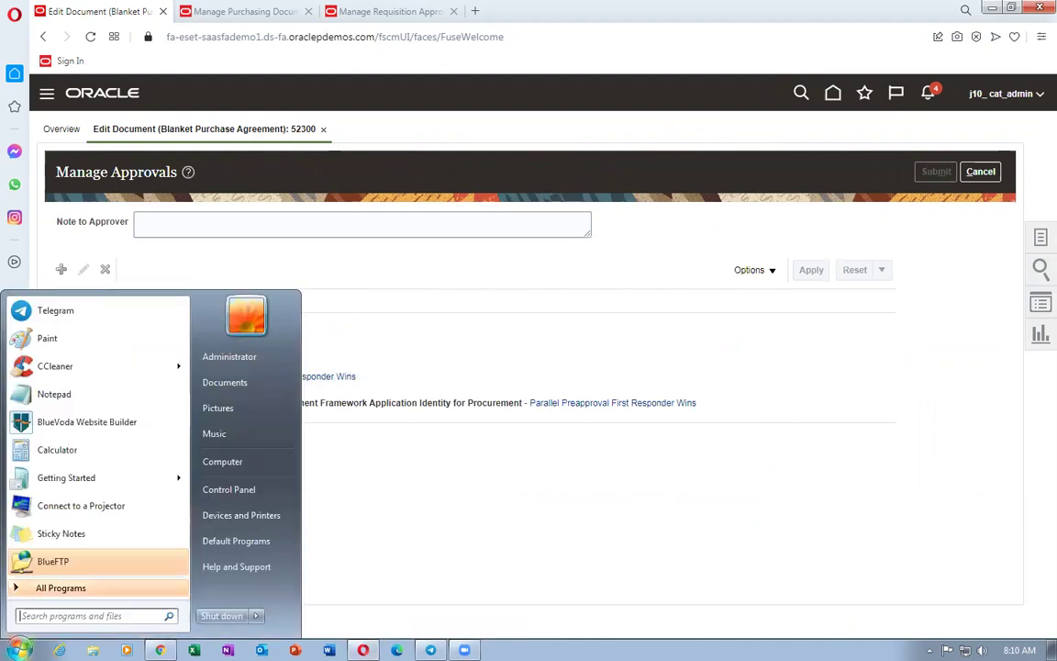
type("note")
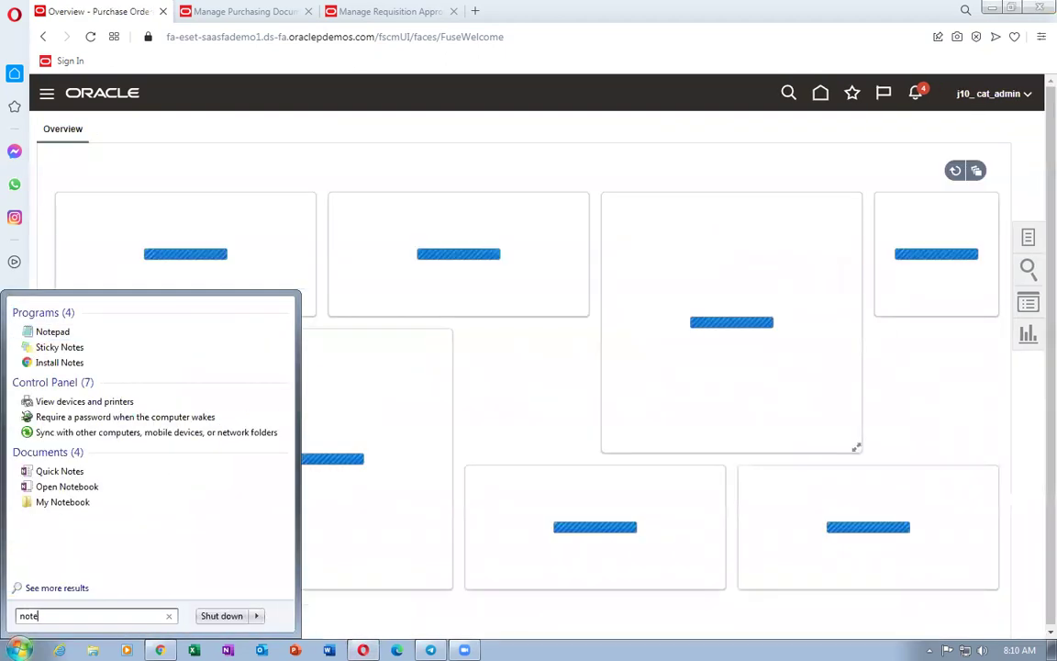
key("Return")
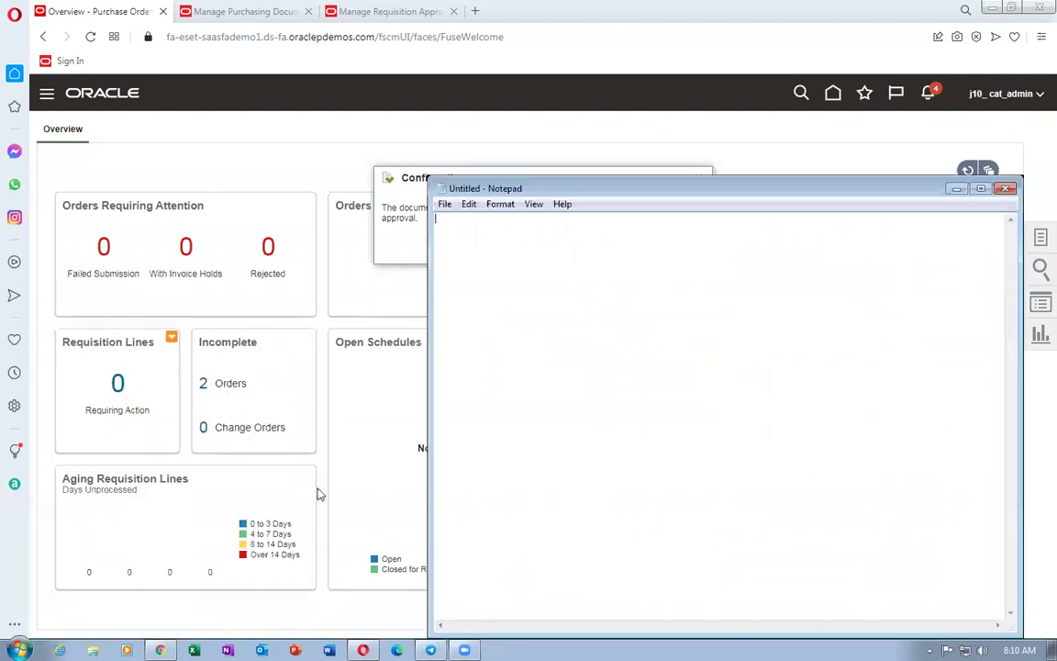
type("52300   BPA")
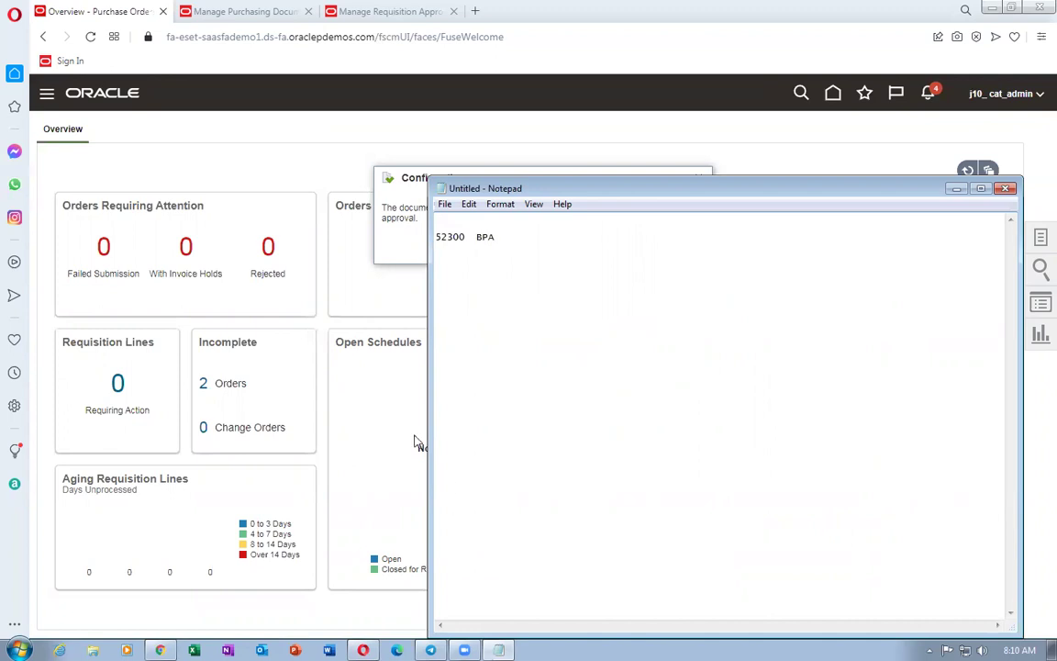
Return to the Purchase Orders work area, dismiss the submission confirmation and open Manage Agreements.
left_click(324, 160)
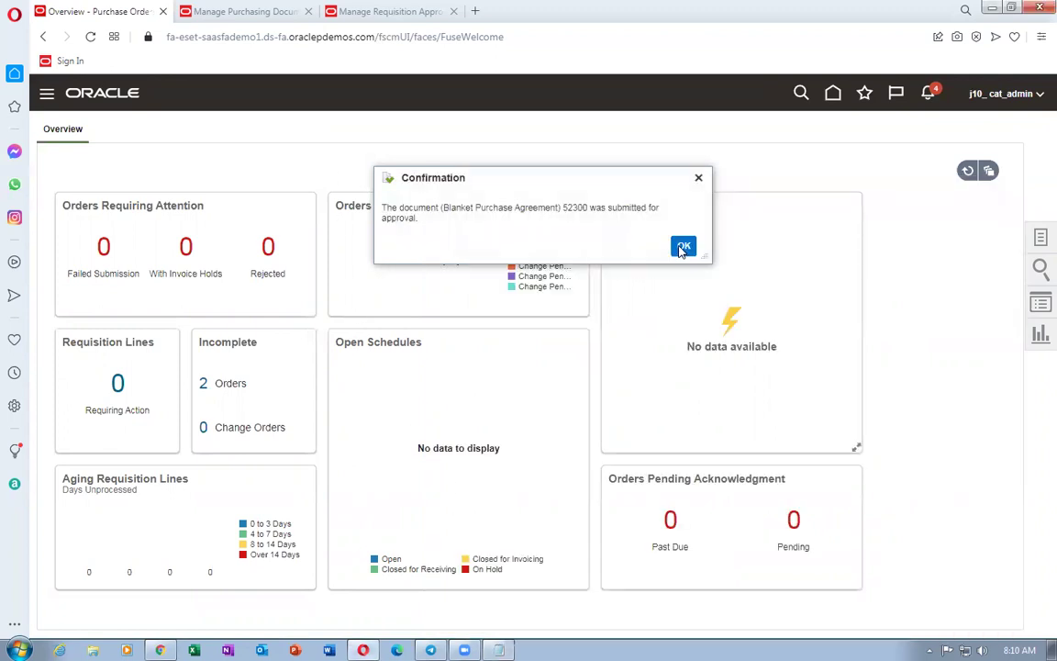
left_click(683, 248)
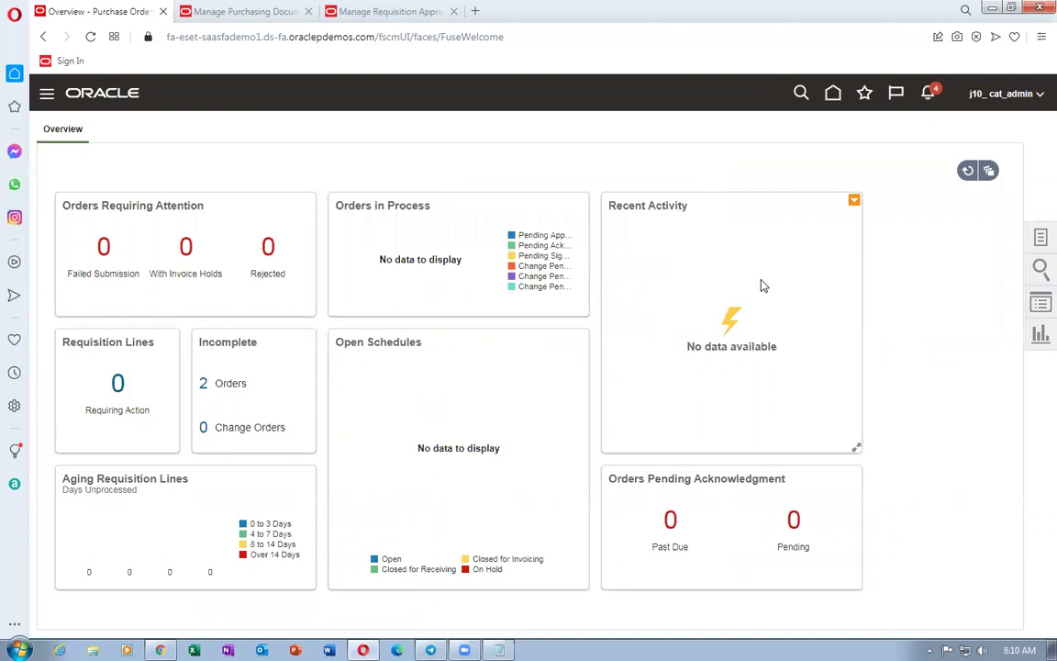
left_click(1040, 236)
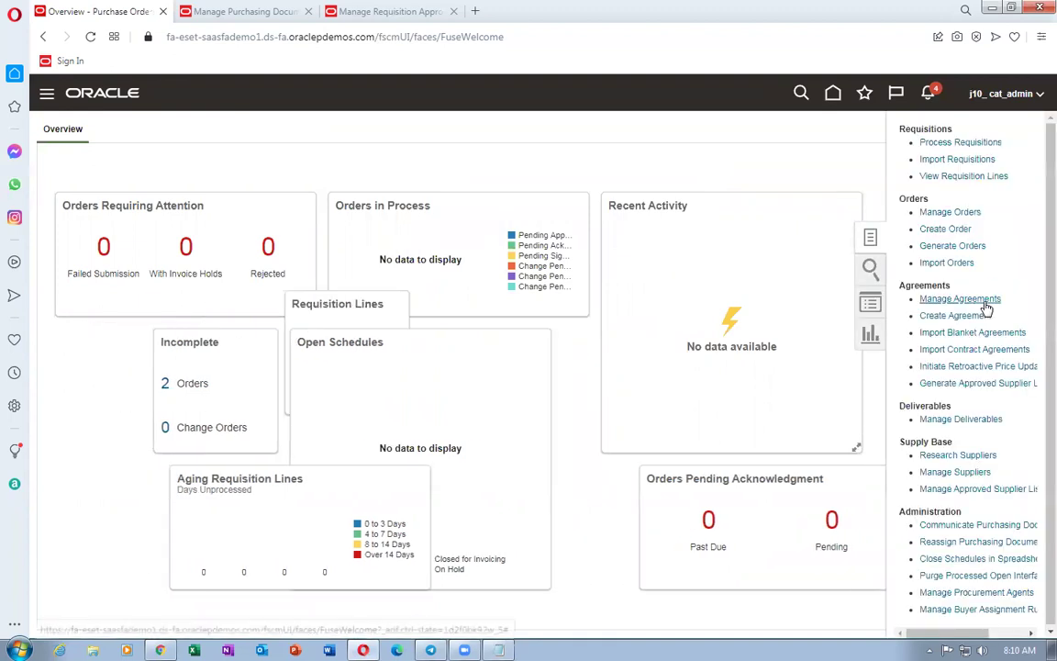
left_click(960, 299)
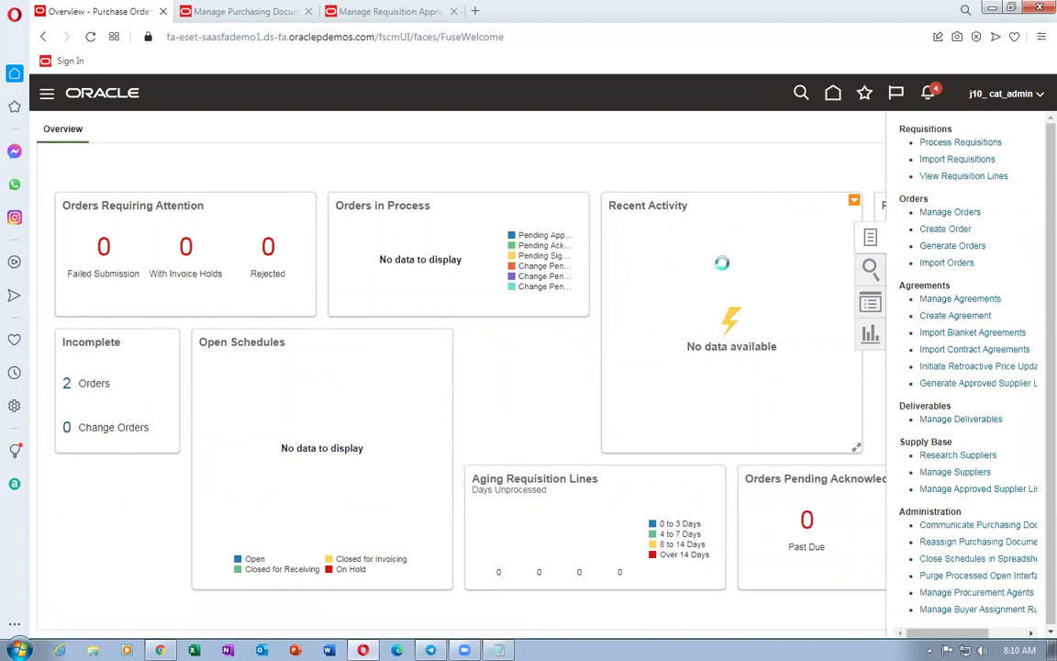
Search for the submitted agreement by its agreement number with the Buyer criterion cleared.
left_click(833, 305)
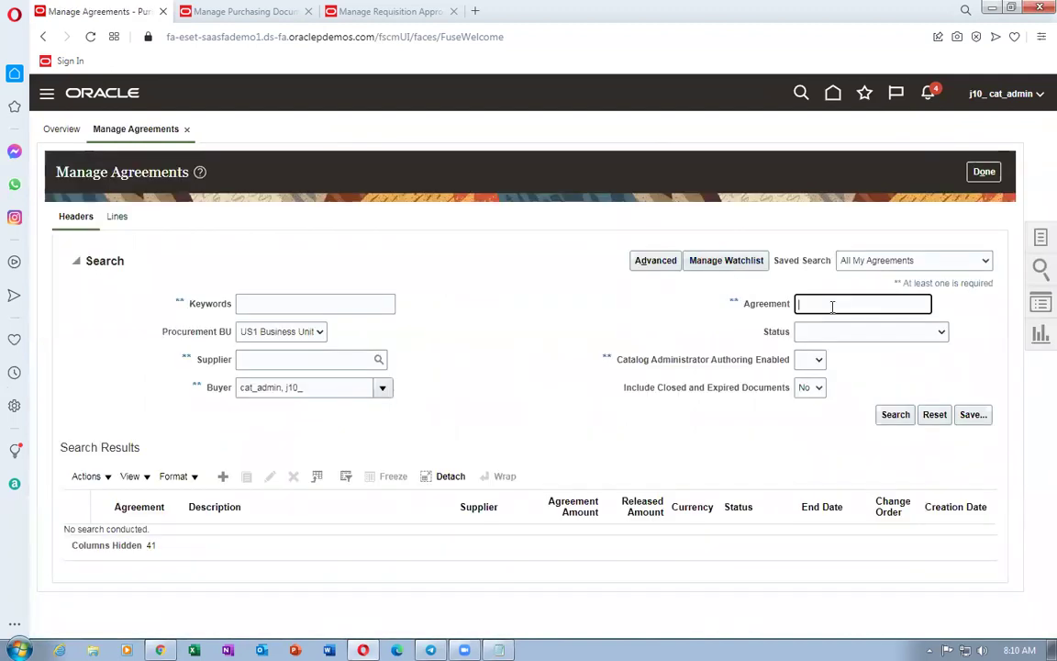
type("52300")
key("Tab")
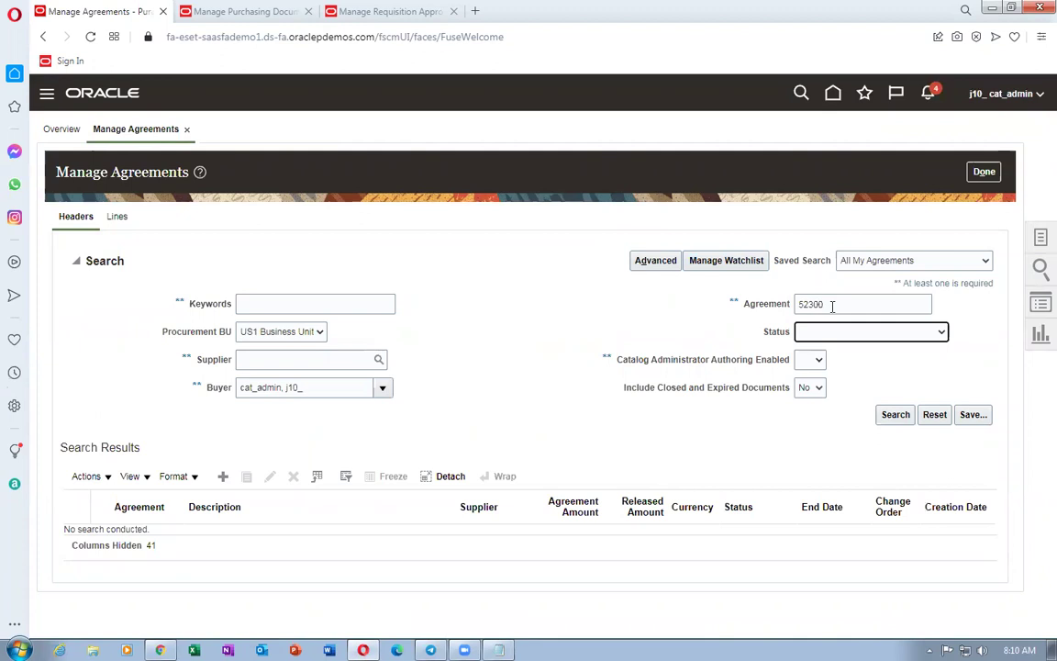
left_click_drag(355, 384, 32, 376)
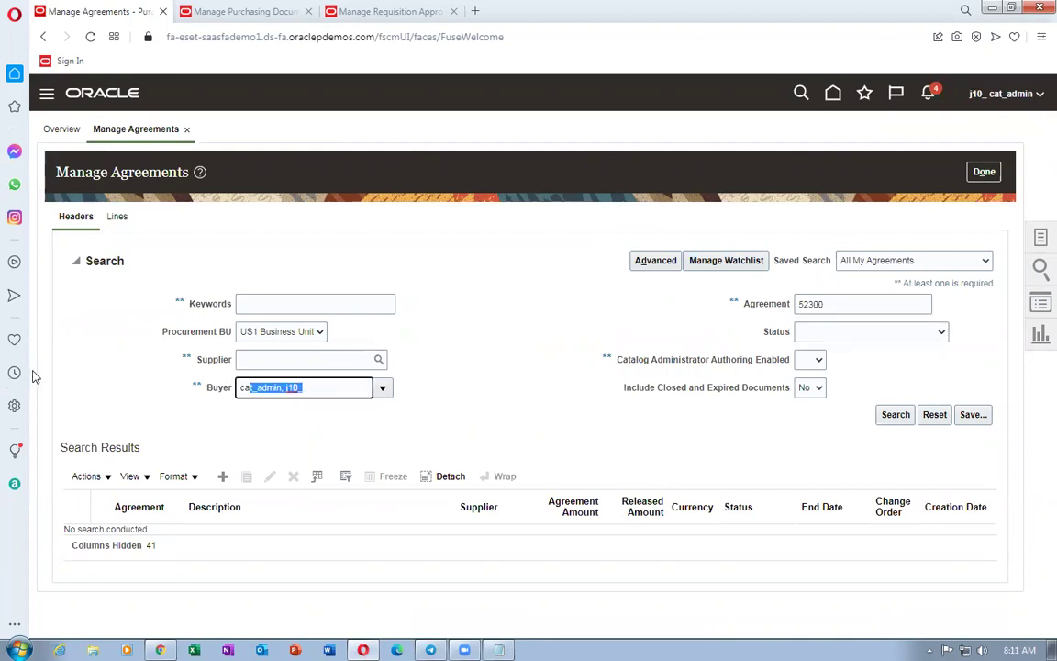
key("BackSpace")
left_click(890, 418)
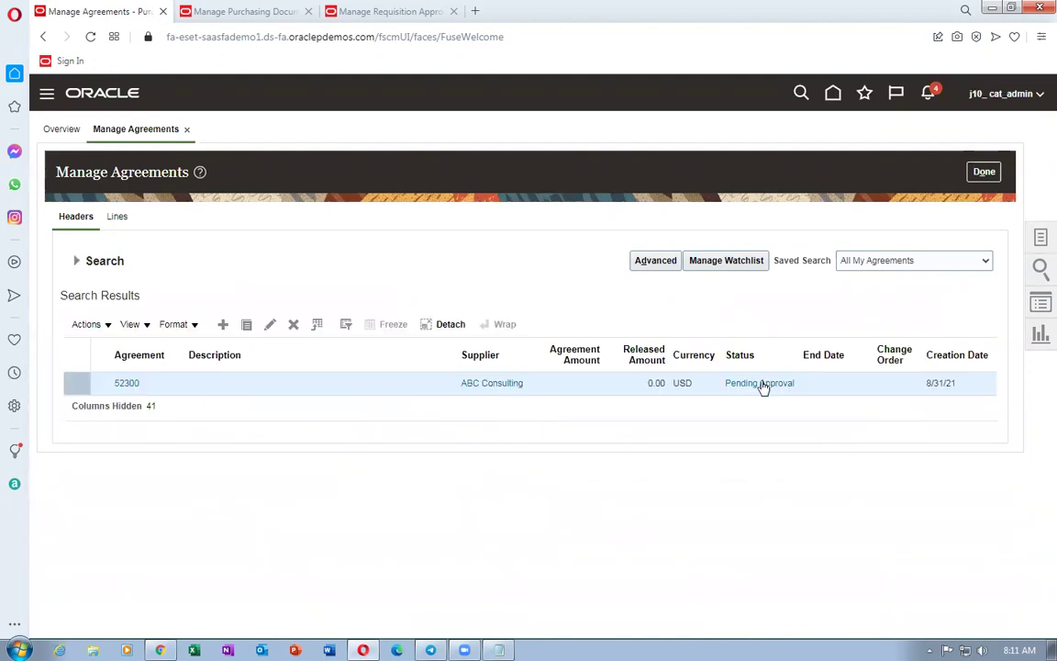
Try to view the approval details of the submitted agreement from its status, dismissing the resulting dialog.
left_click(762, 383)
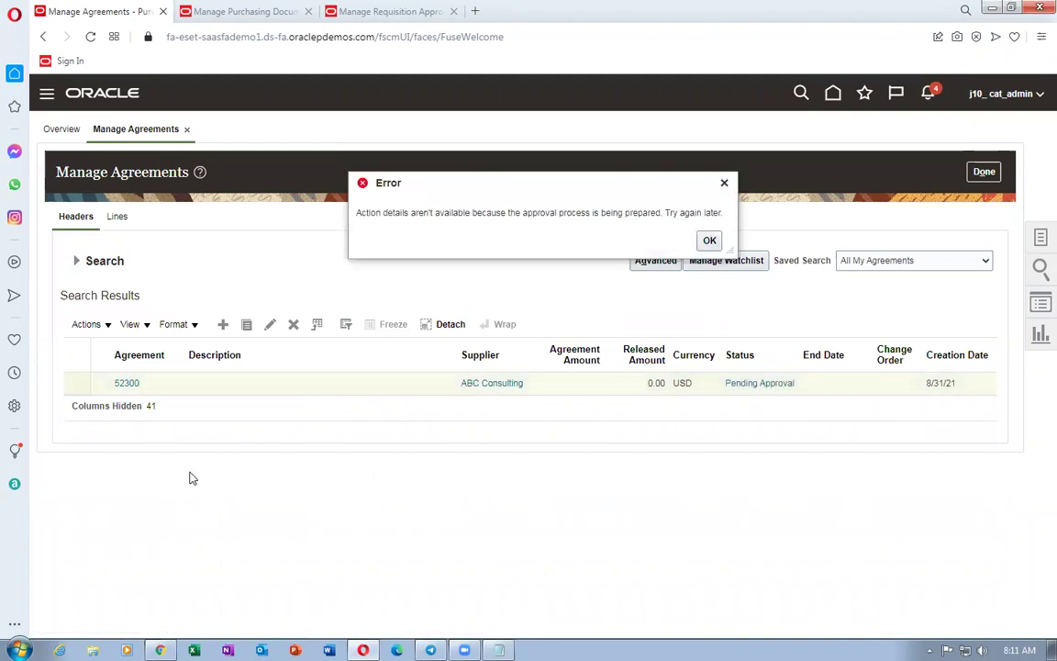
left_click(708, 240)
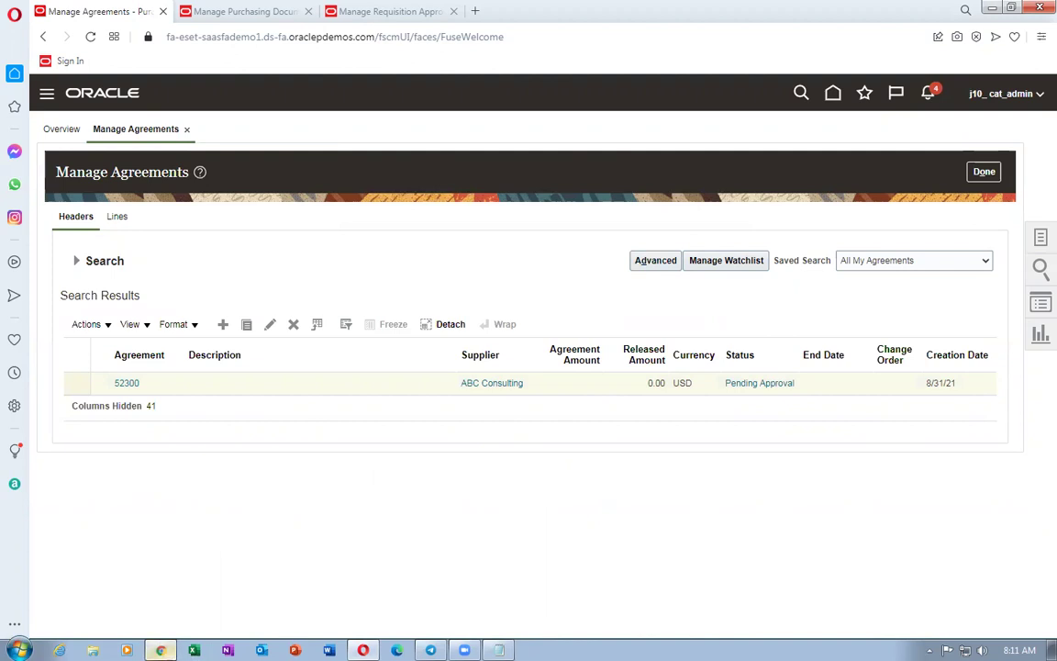
Switch to the requester's session in Chrome, return to the home page and open Purchase Requisitions.
left_click(161, 649)
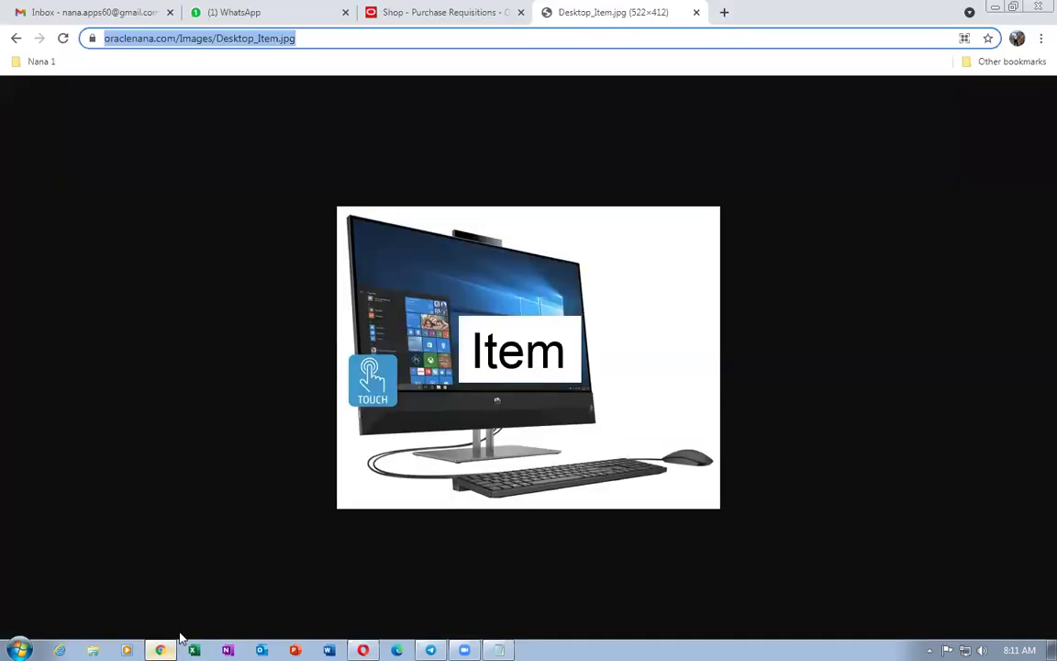
left_click(431, 13)
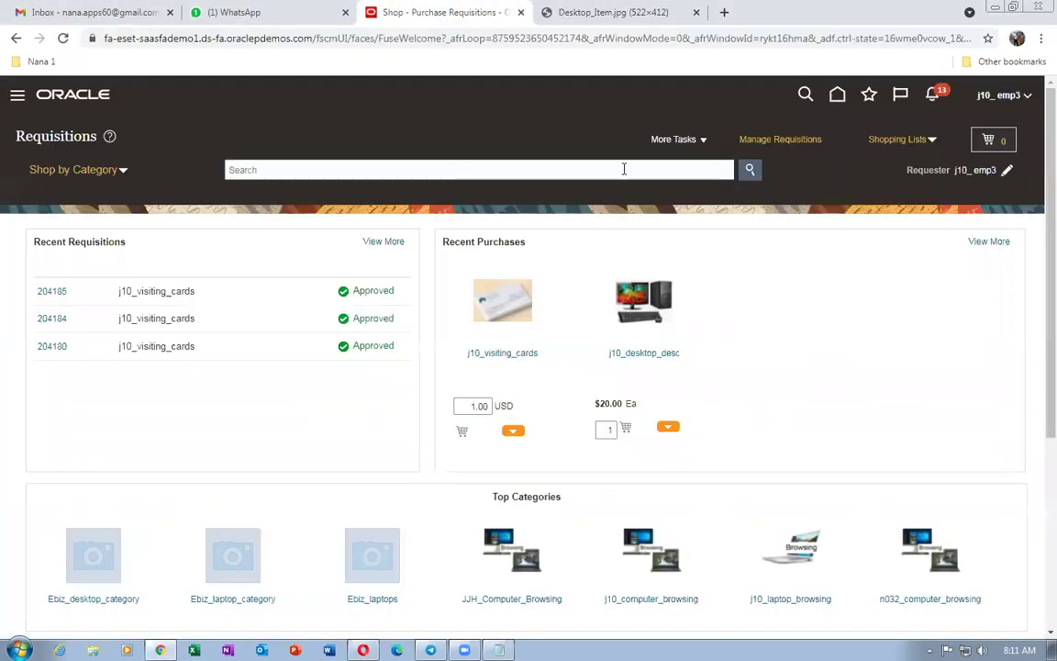
left_click(838, 97)
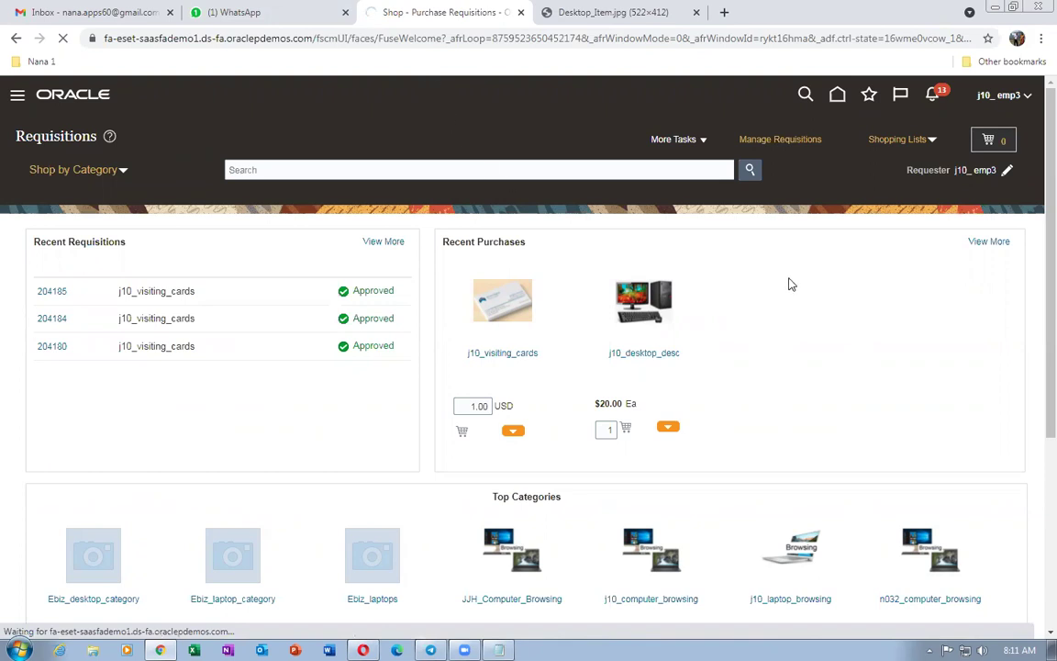
left_click(838, 96)
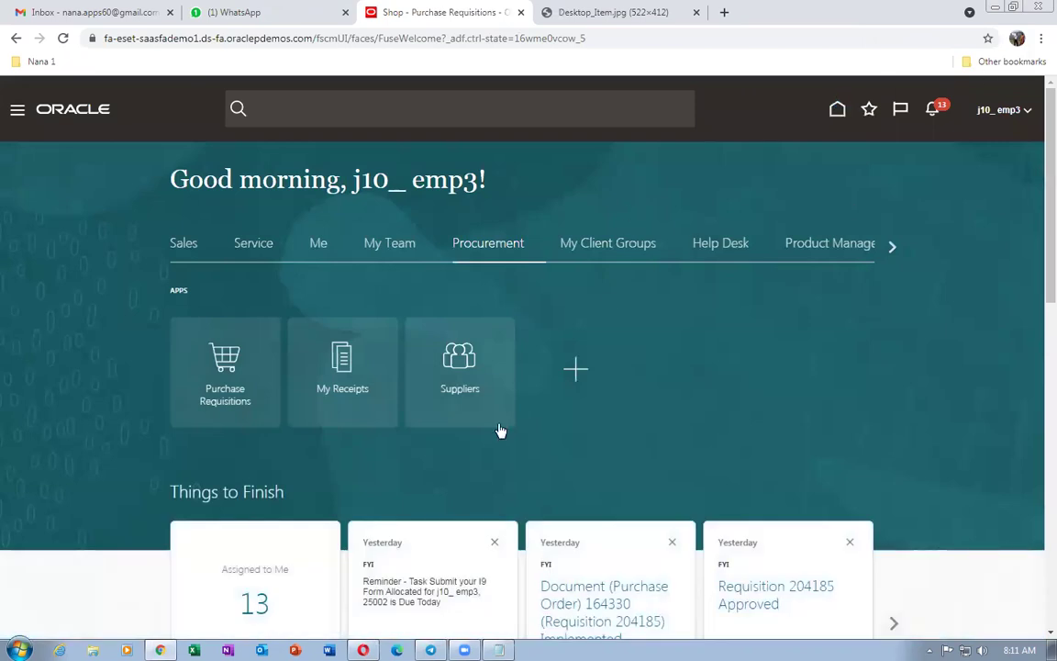
left_click(226, 366)
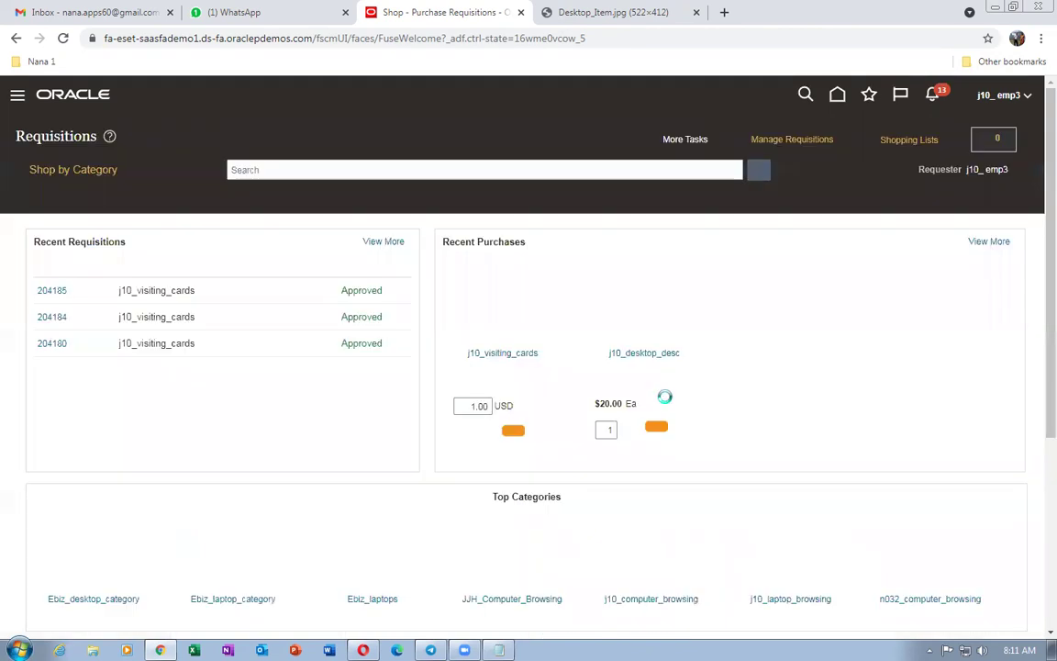
Browse the shop category j10_computer_browsing to j10_desktop_browsing and open the product details of j10_desktop_2.
left_click(55, 173)
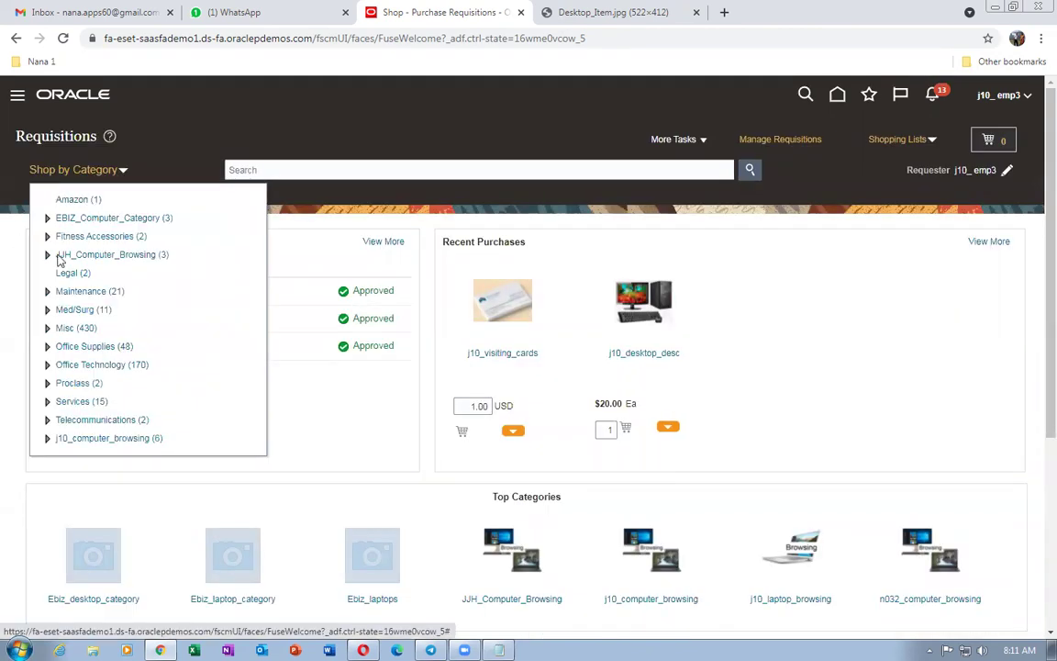
left_click(47, 439)
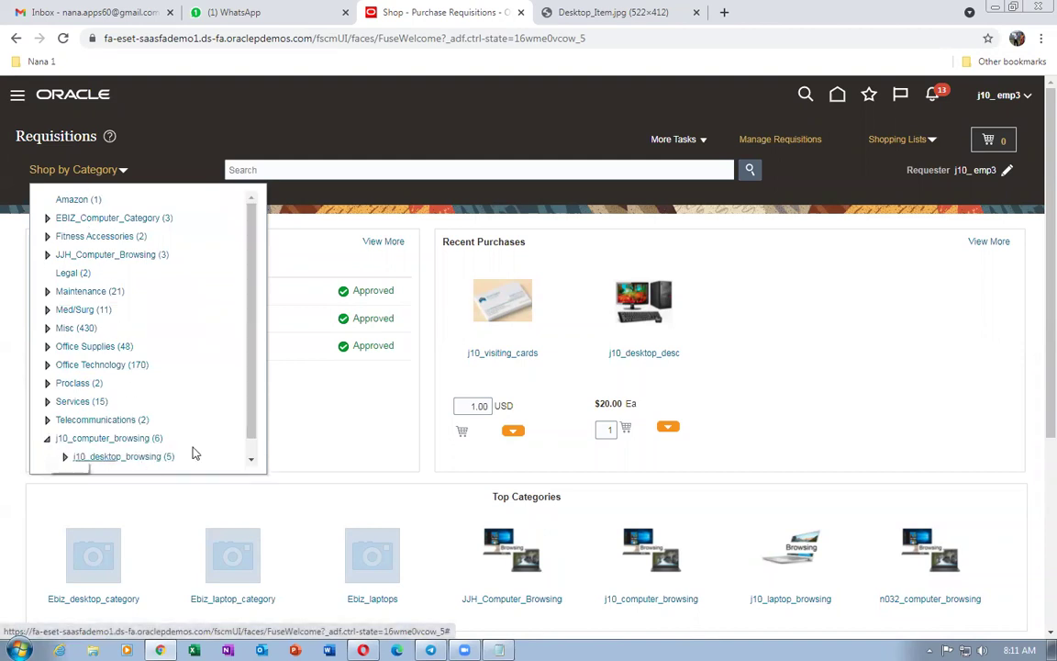
left_click(252, 459)
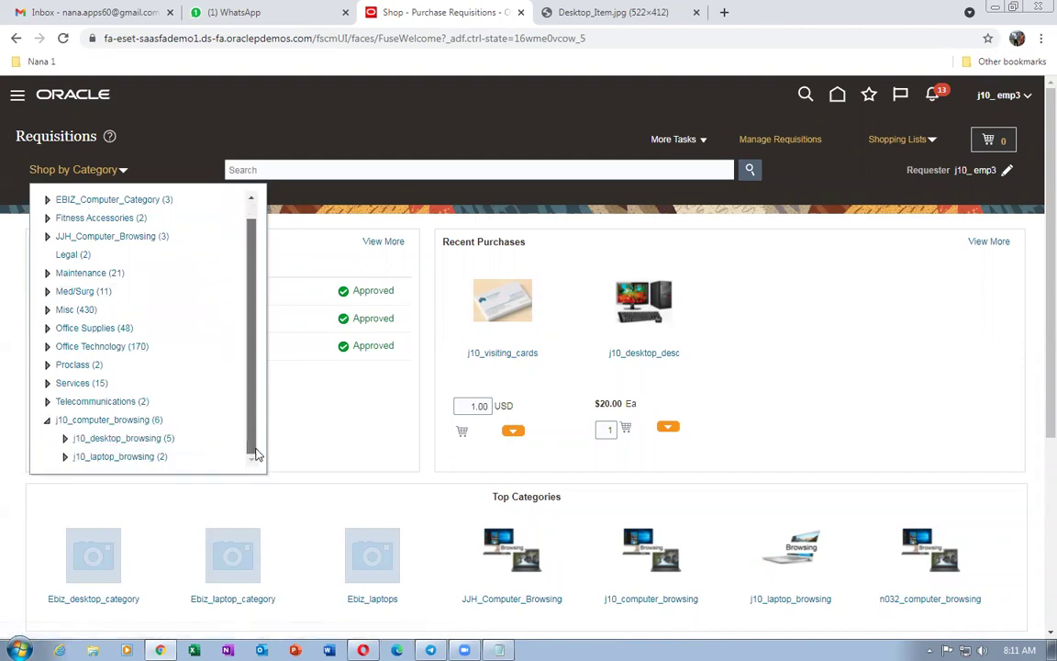
left_click(138, 446)
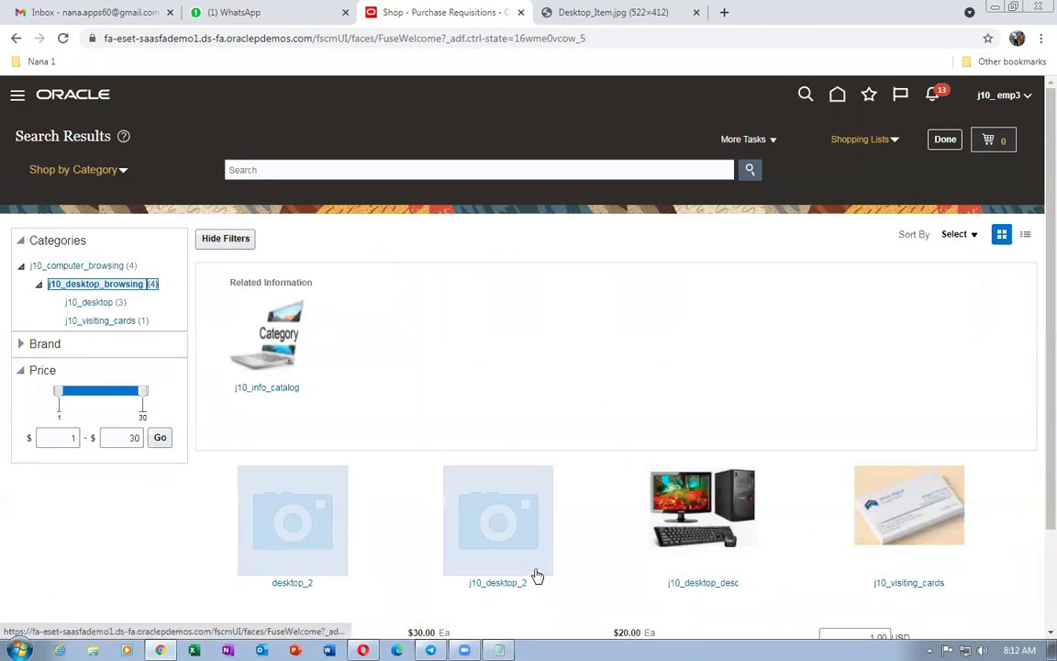
scroll(532, 575, "down", 2)
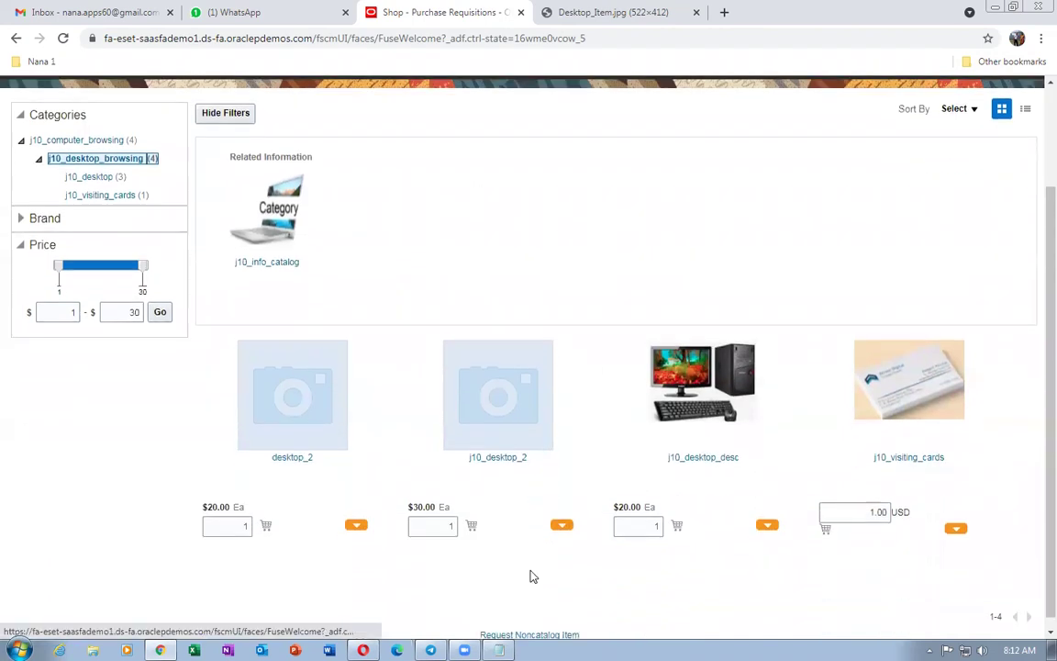
left_click(503, 459)
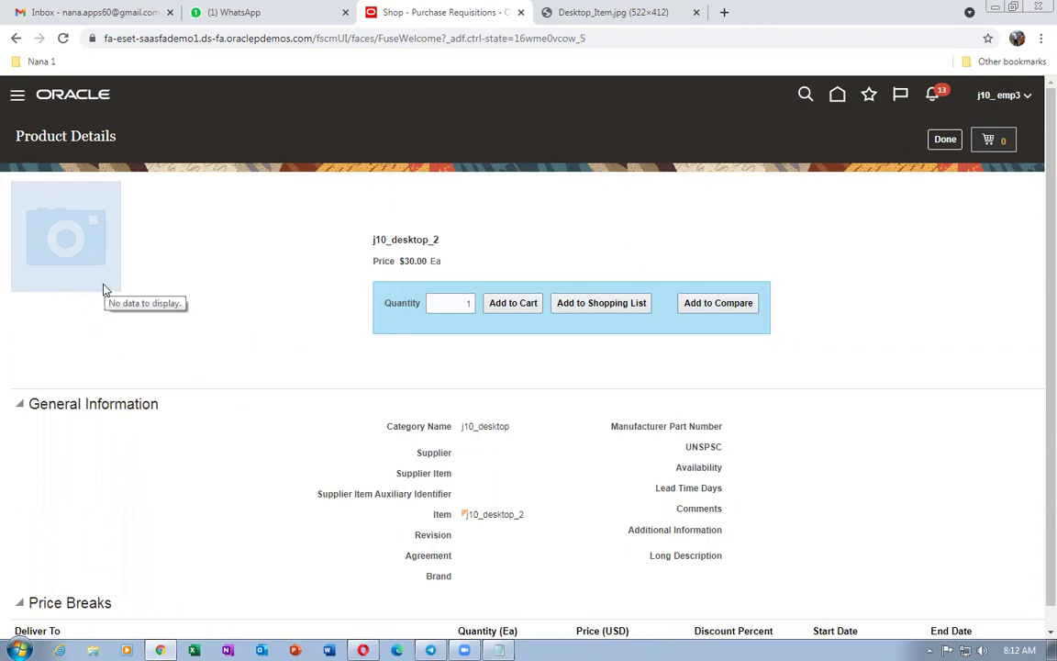
Add j10_desktop_2 to the cart with a quantity of 3 and open the resulting requisition for review.
double_click(458, 307)
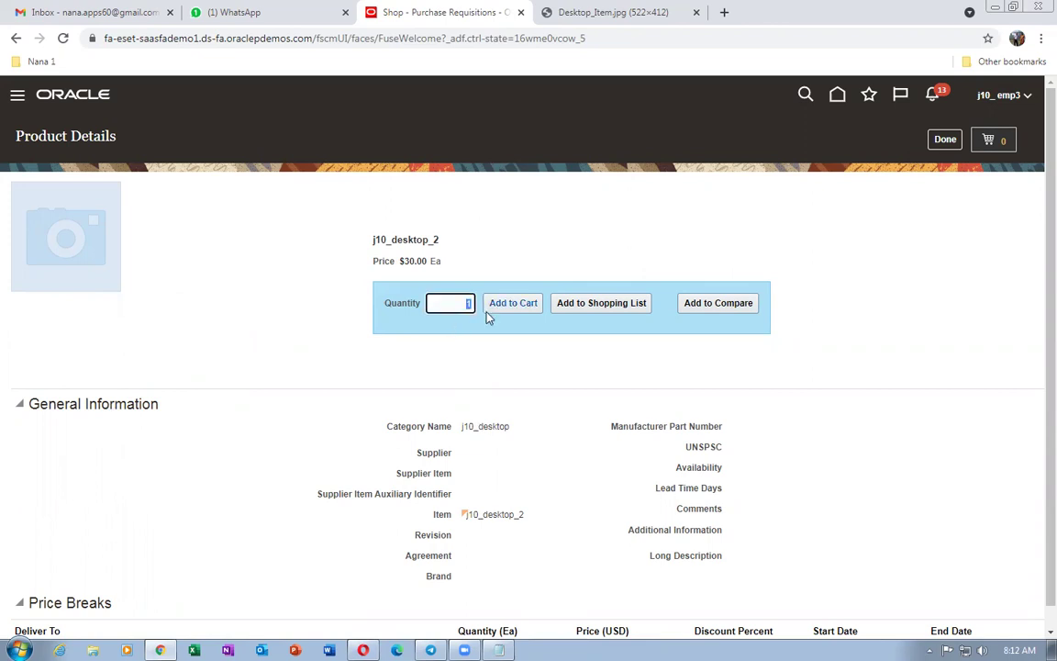
type("3")
key("Tab")
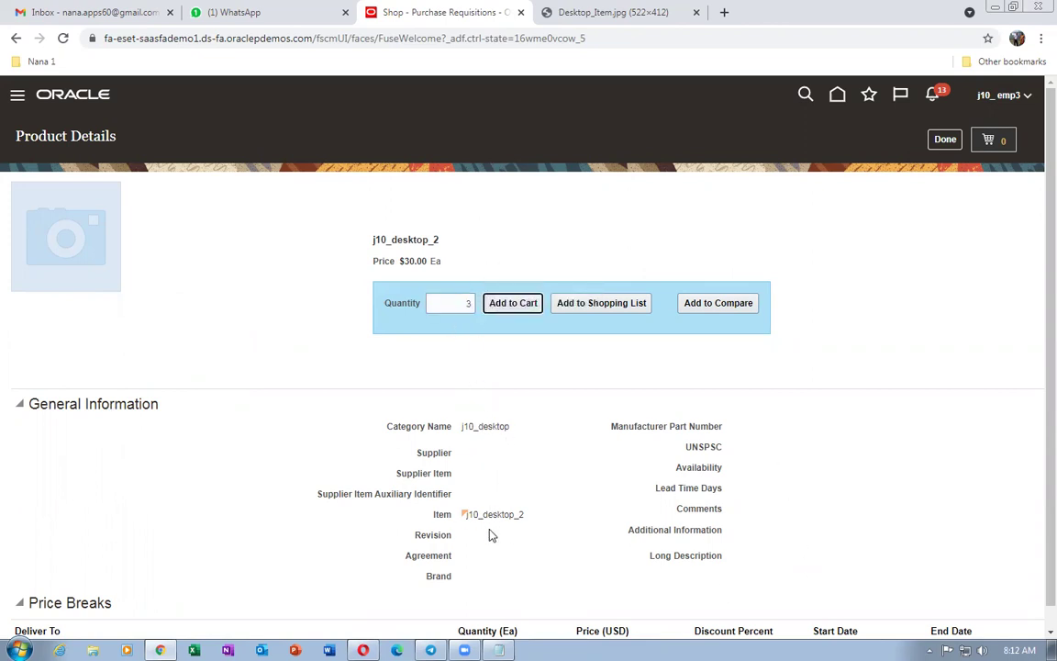
scroll(645, 535, "down", 1)
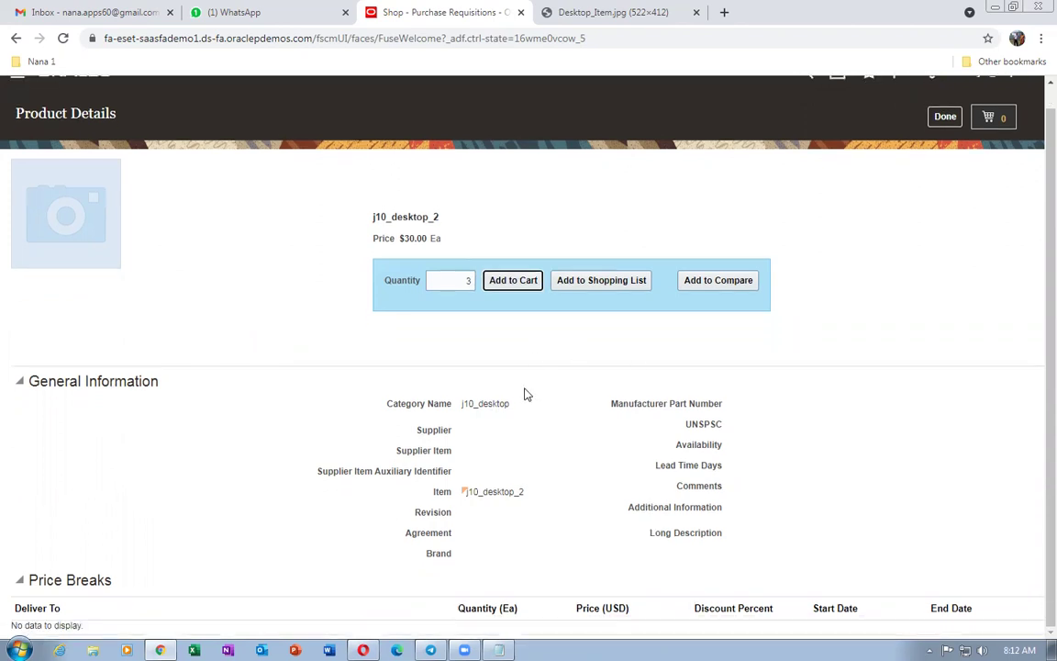
left_click(515, 282)
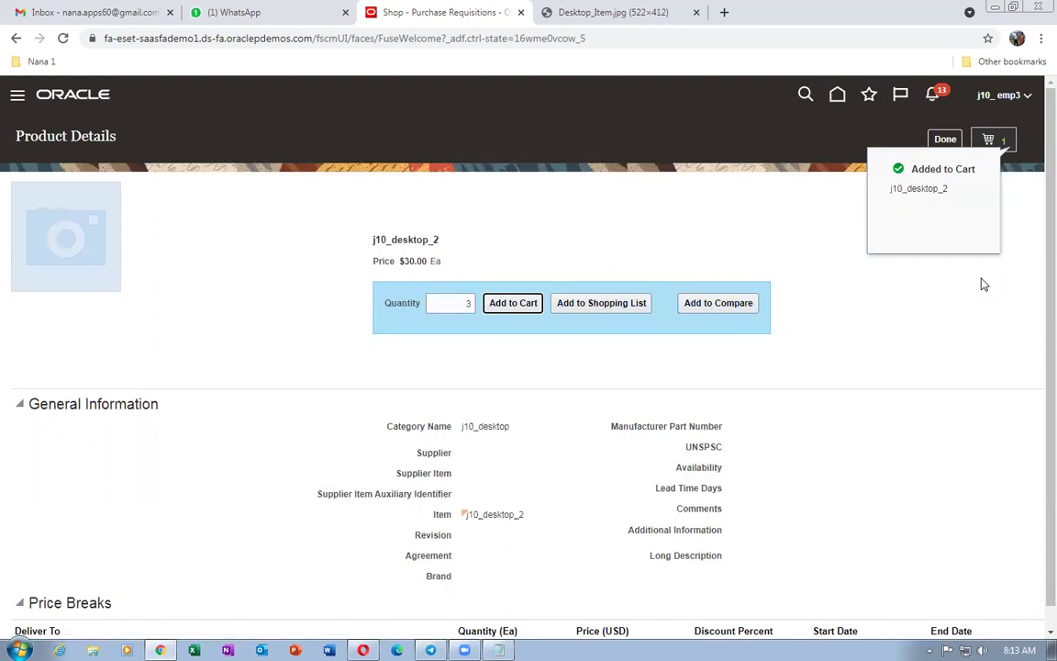
left_click(1004, 149)
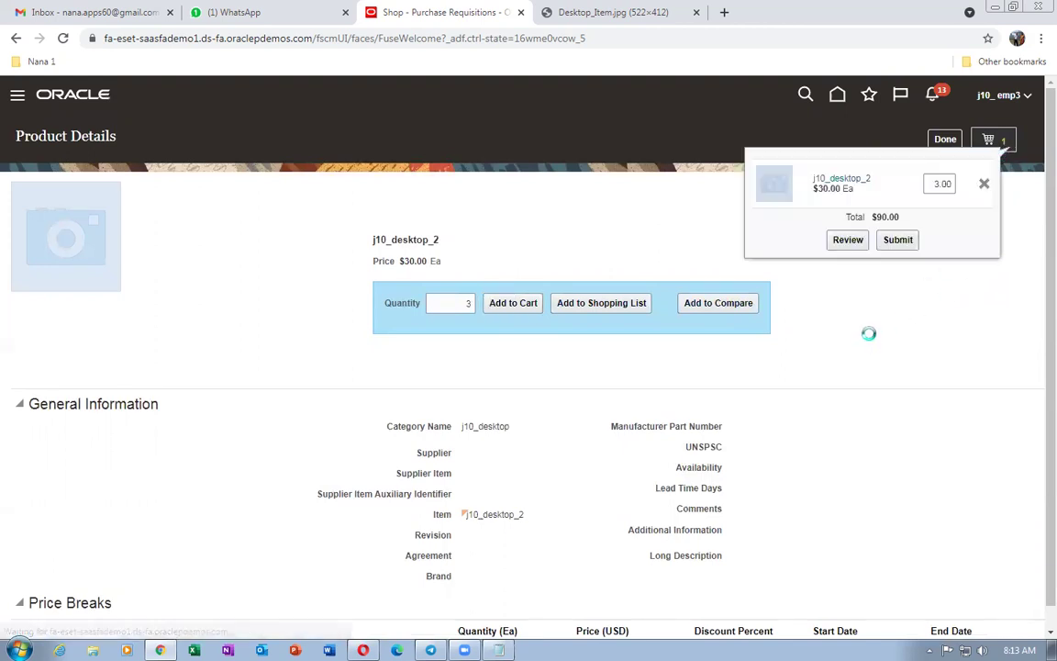
left_click(845, 243)
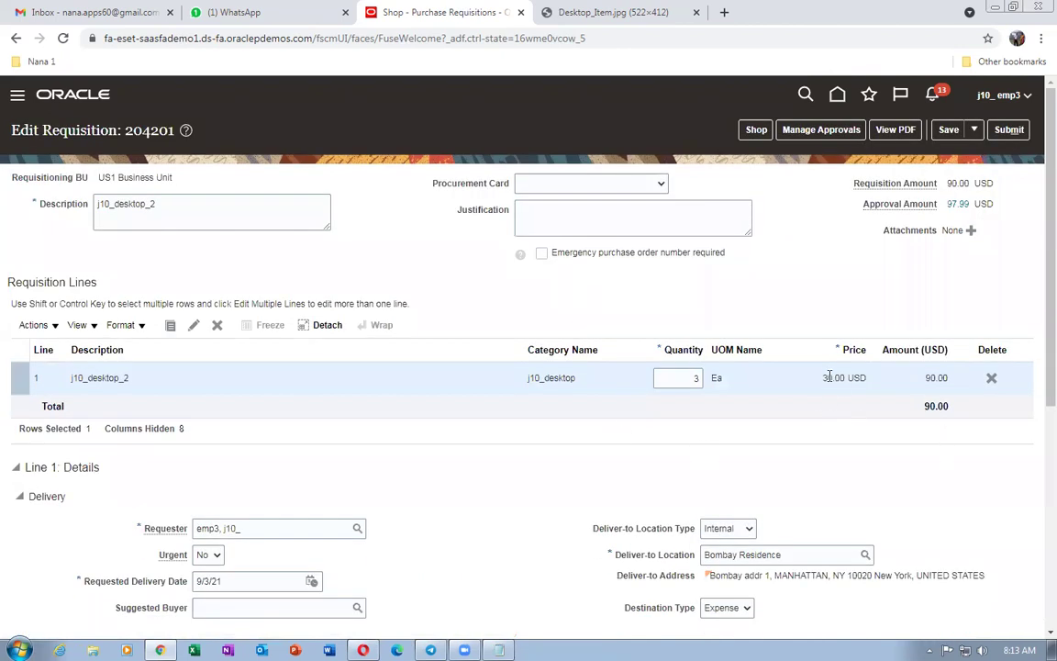
Examine the requisition line's price along with its delivery, billing and source agreement details.
left_click_drag(825, 377, 870, 387)
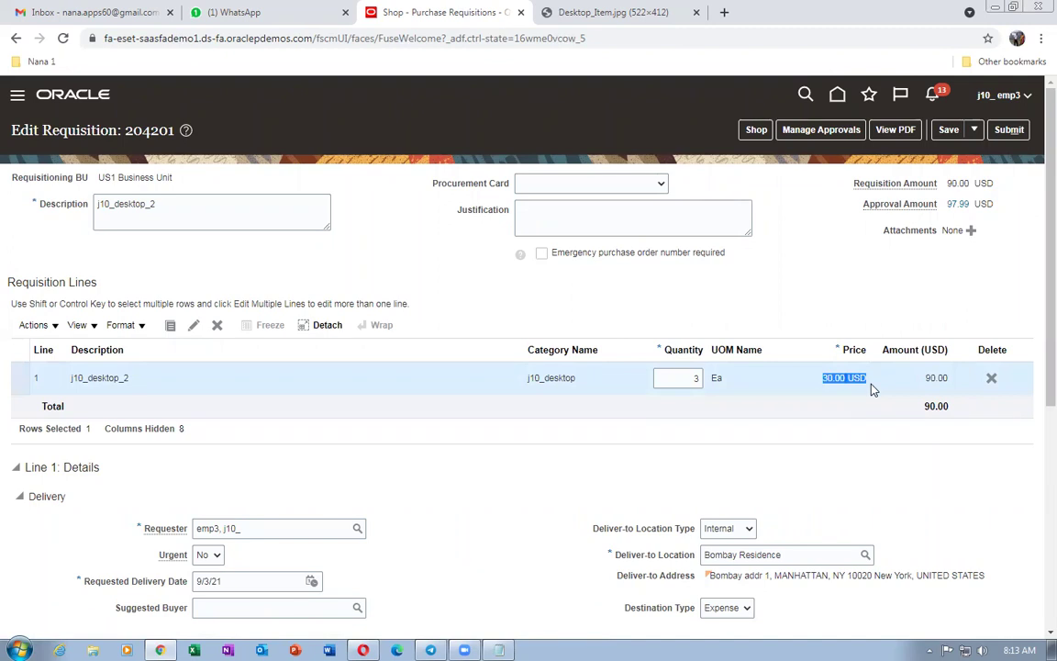
scroll(1037, 396, "down", 5)
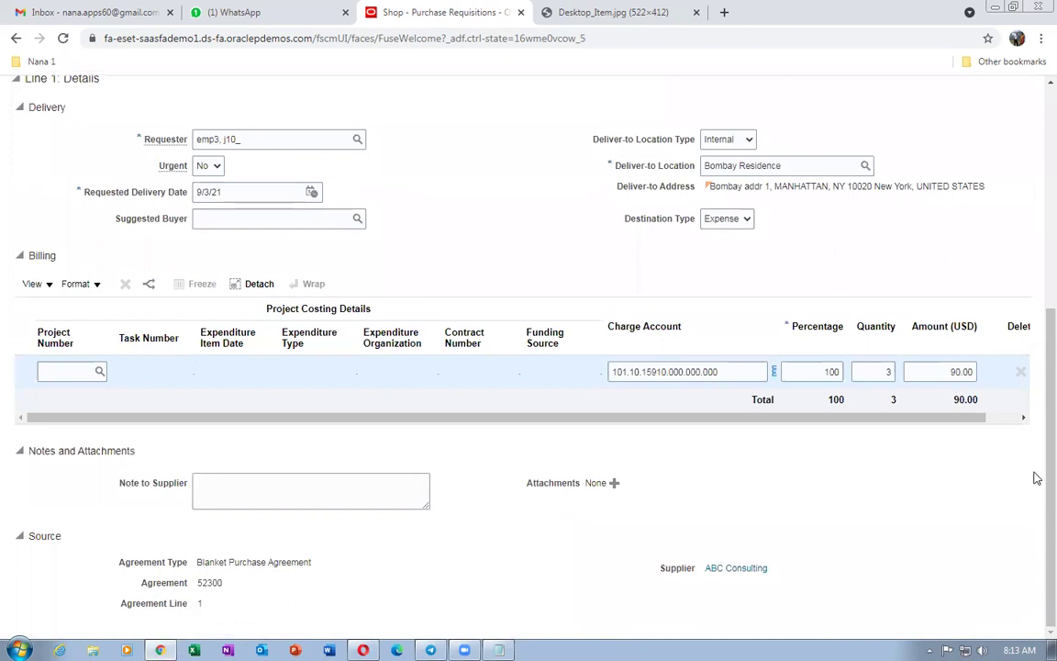
scroll(1034, 476, "up", 5)
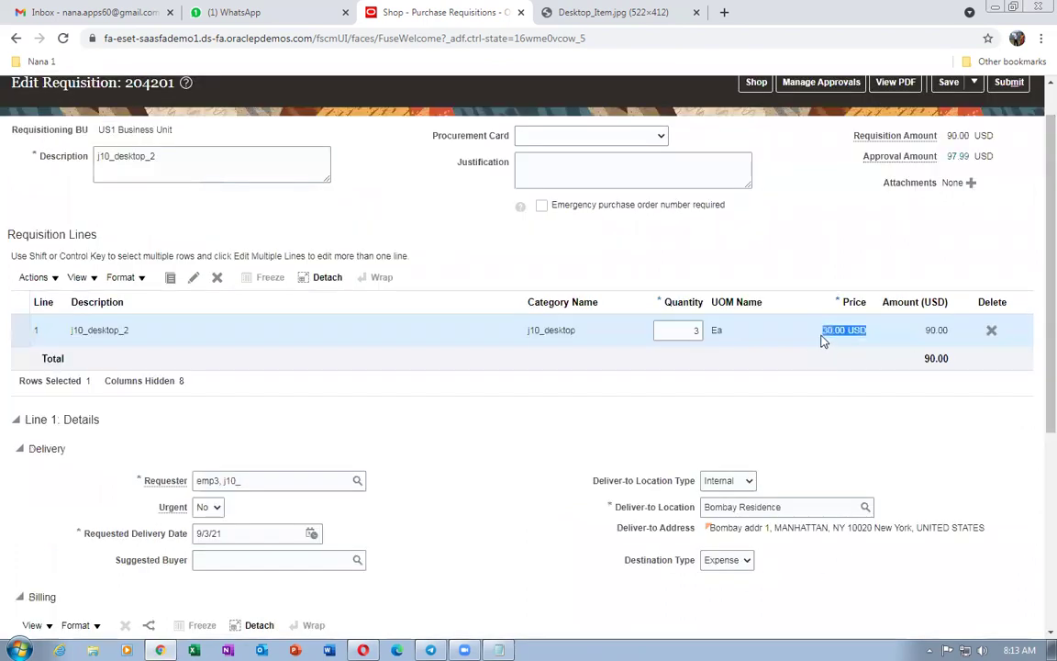
left_click(786, 277)
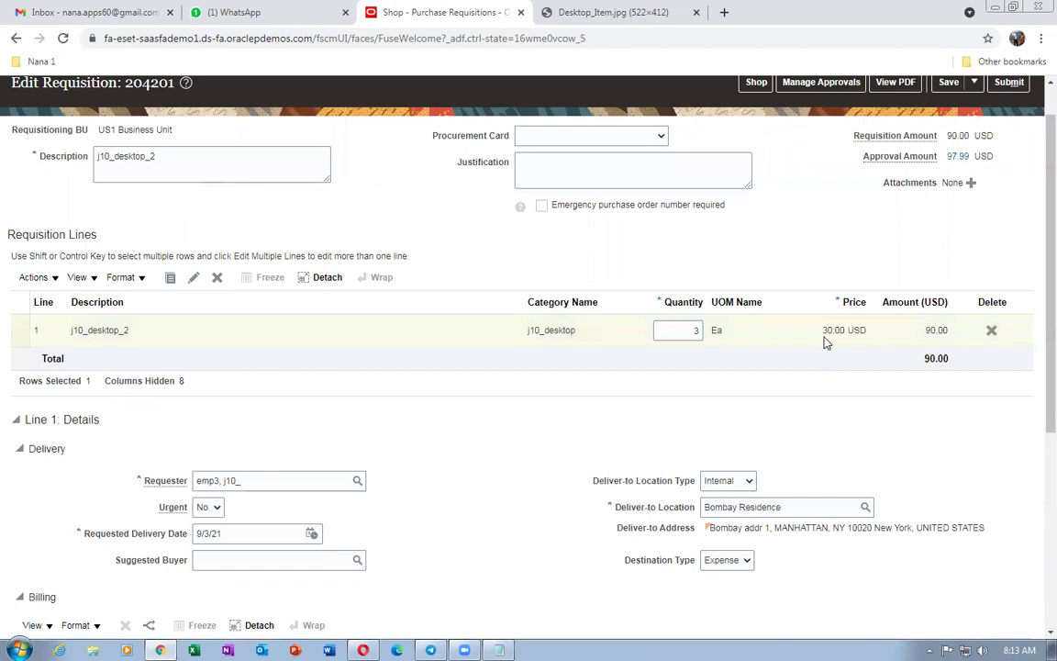
left_click_drag(825, 333, 867, 342)
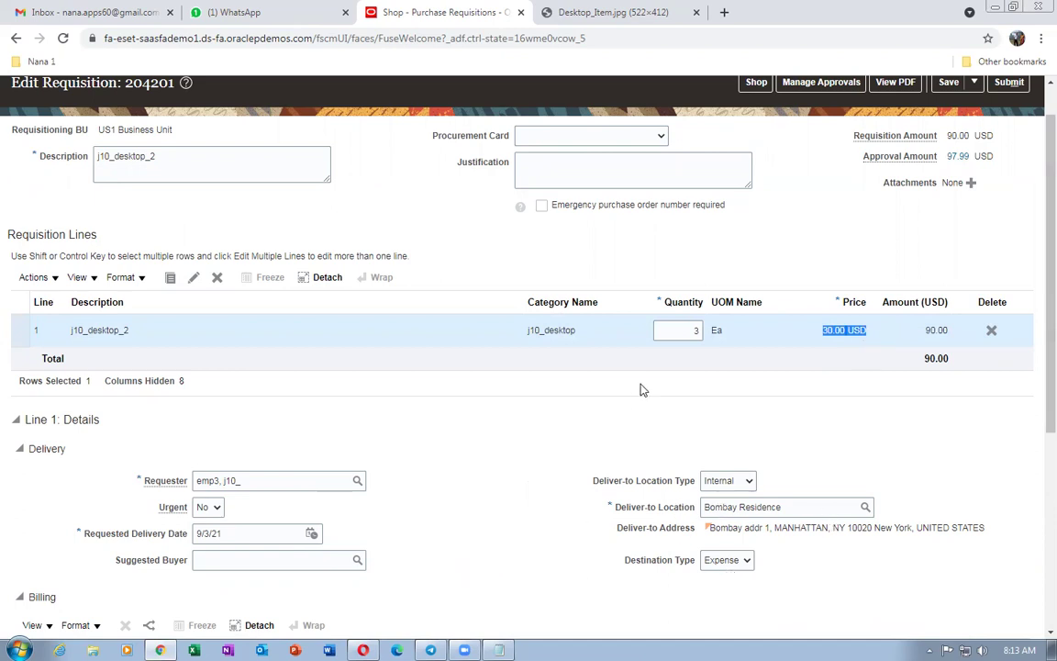
scroll(707, 300, "up", 1)
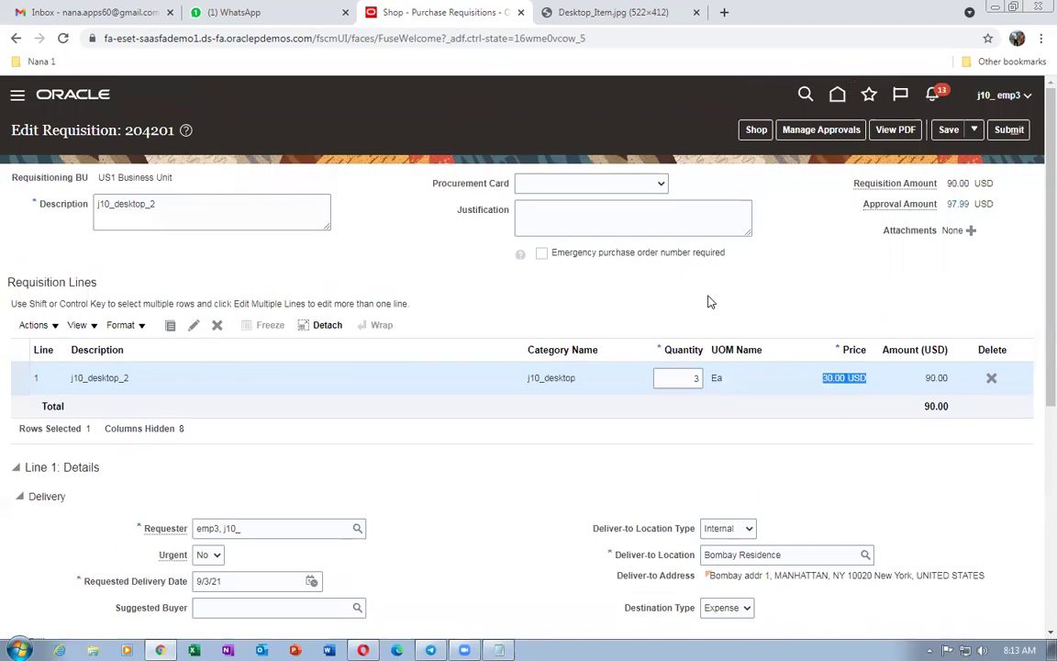
Submit the requisition and write down its number in Notepad with the label PR.
left_click(1009, 130)
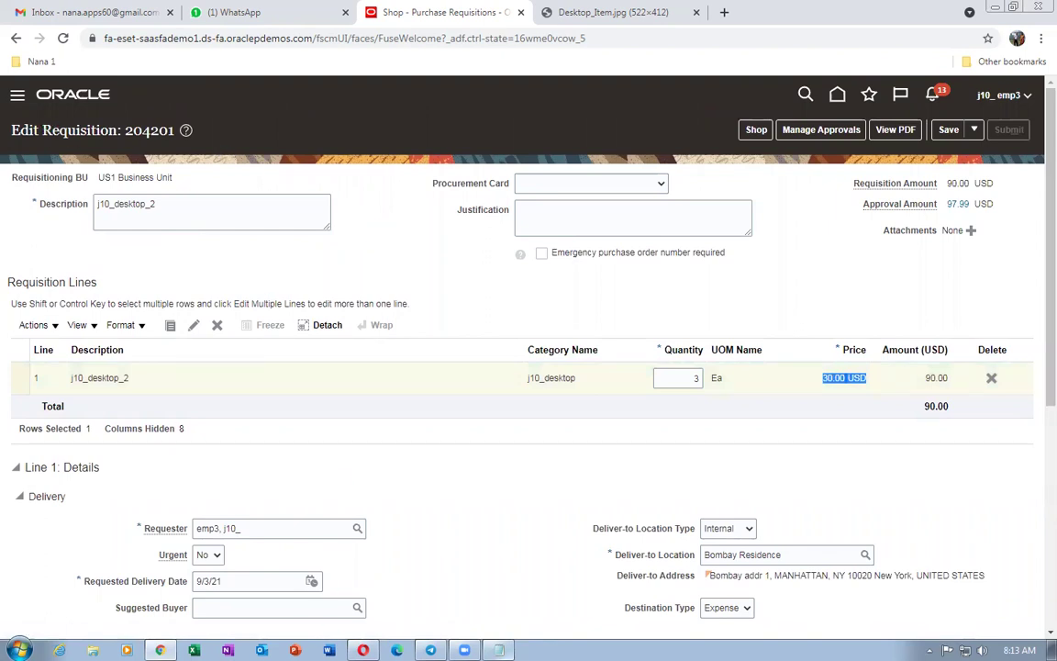
key("alt+Tab")
type("204201")
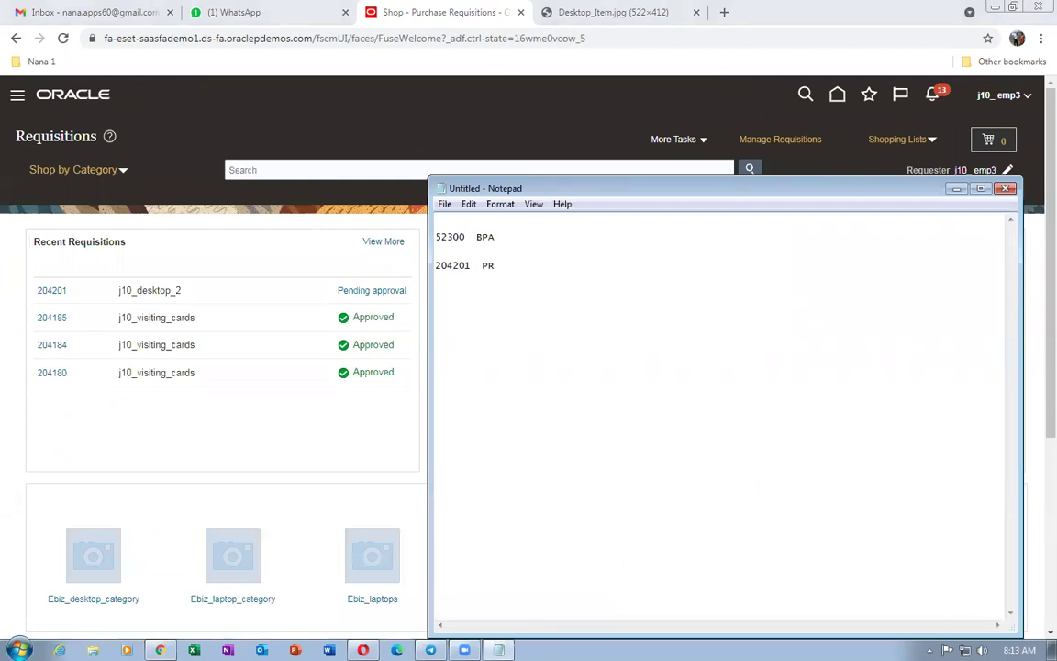
Check the approval status of the submitted j10_desktop_2 requisition, dismissing the confirmation and reopening the requisition from the recent list.
left_click(222, 460)
left_click(51, 290)
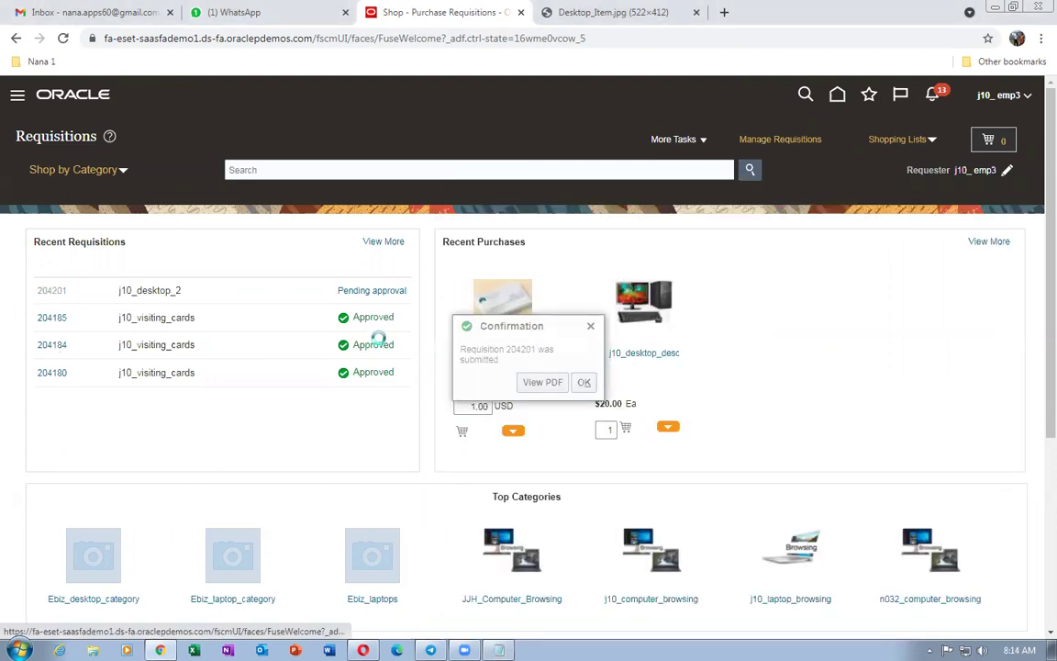
left_click(584, 382)
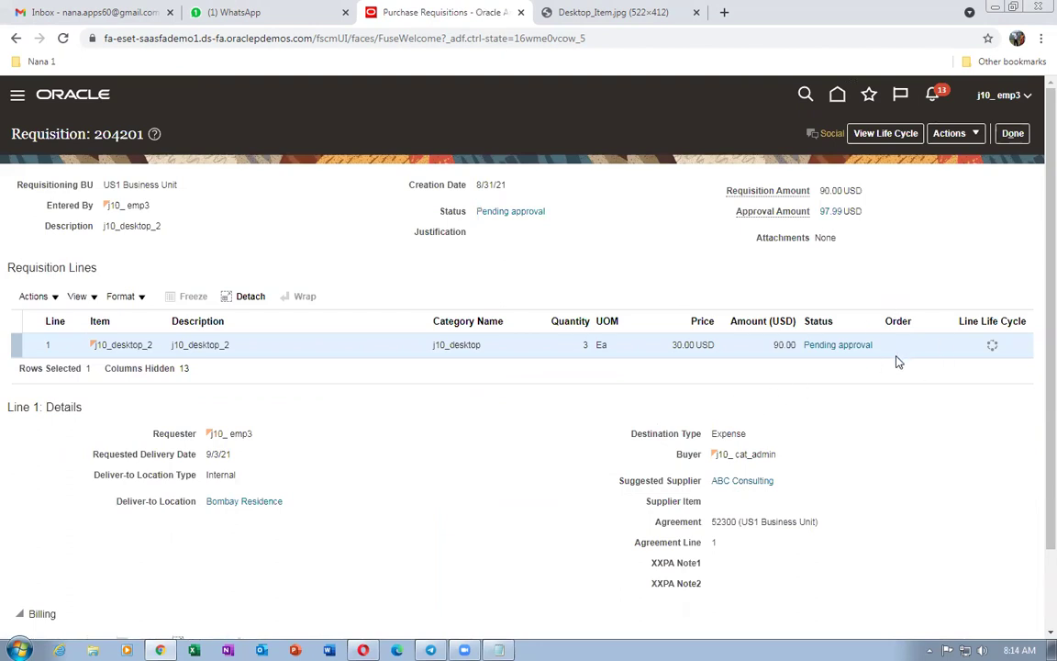
left_click(1013, 134)
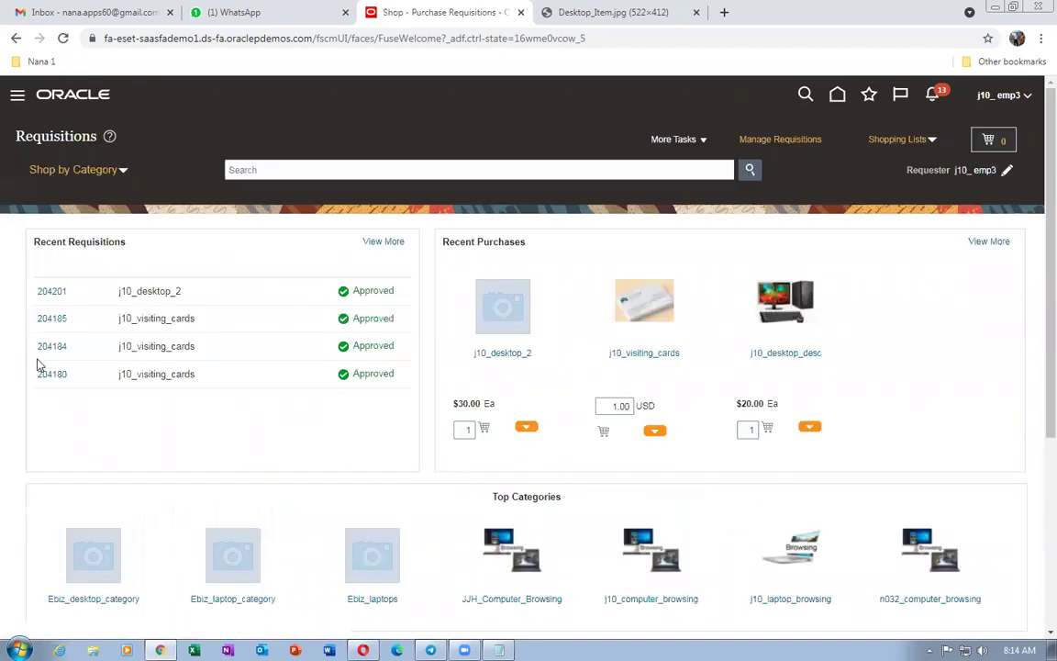
left_click(51, 292)
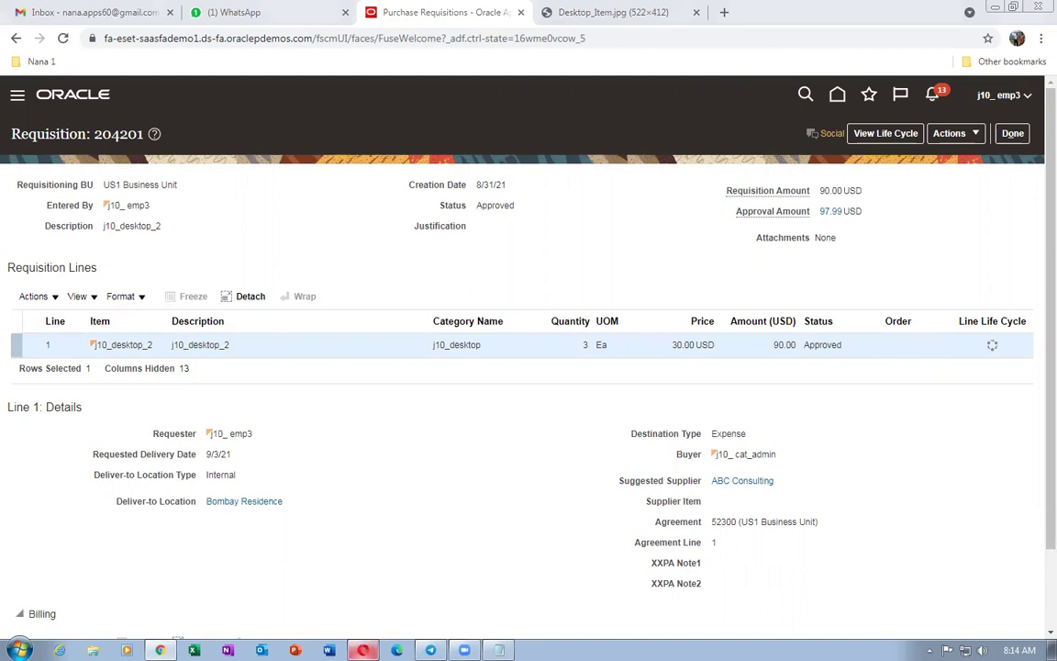
Switch to the catalog administrator's session in Opera, leave Manage Agreements and open Manage Smart Forms in the Catalogs work area.
left_click(364, 650)
left_click(982, 174)
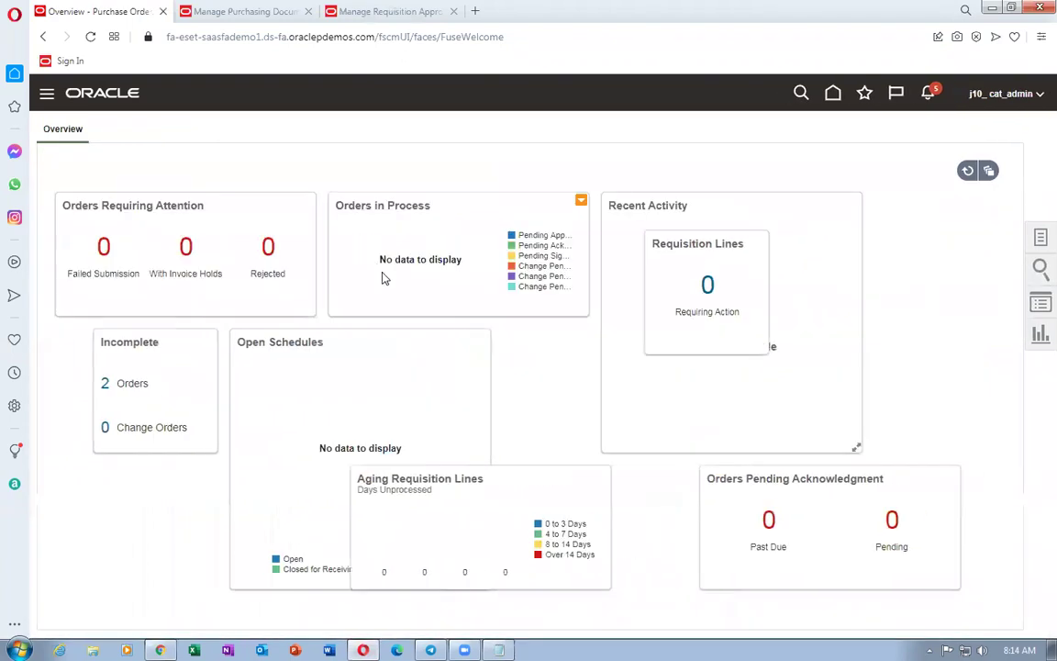
left_click(833, 95)
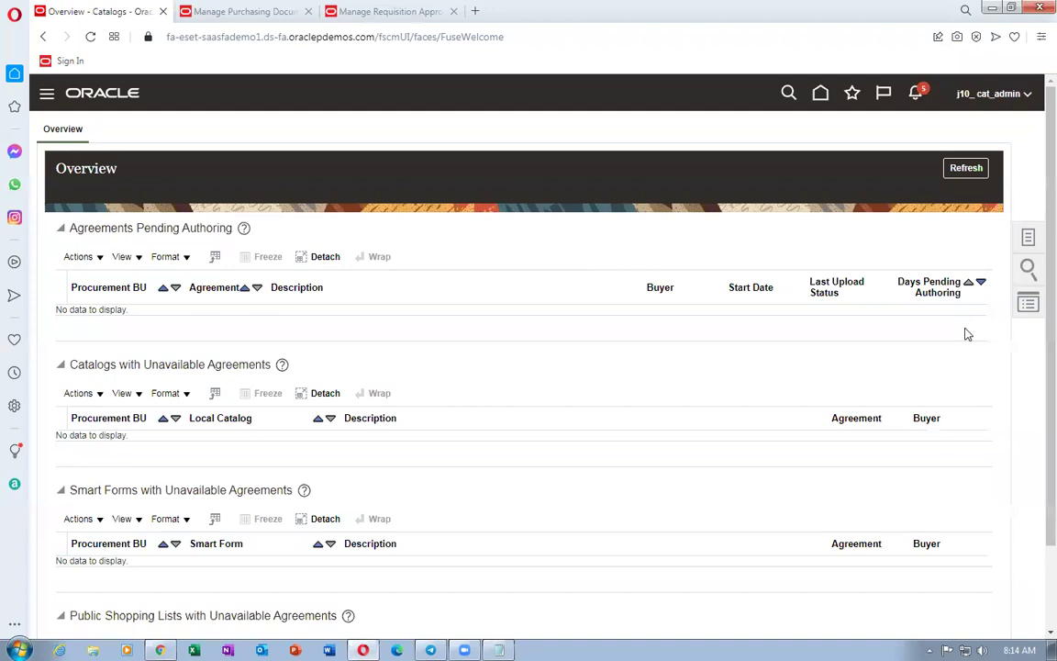
left_click(1029, 237)
left_click(955, 251)
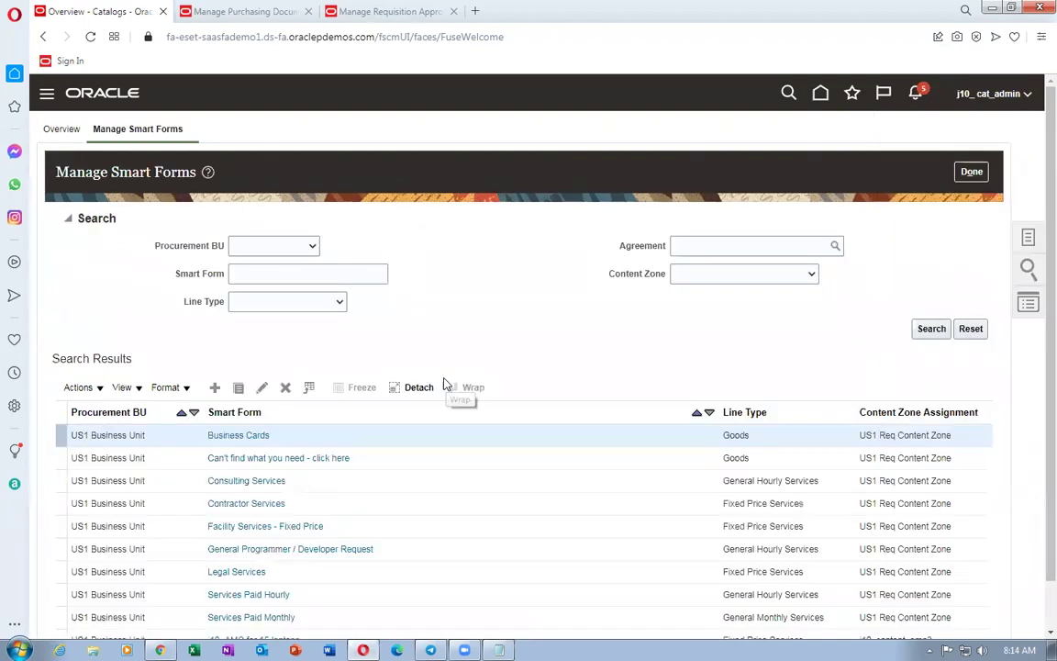
Open the smart form j10_AMC for 15 laptops and examine its instruction text.
scroll(445, 385, "down", 1)
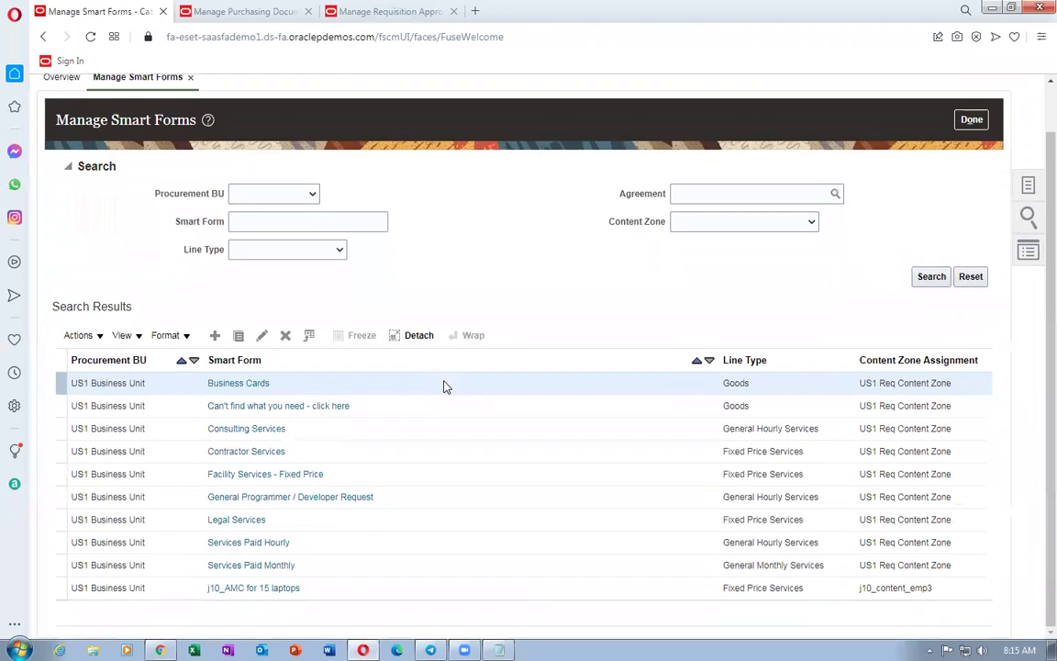
left_click(250, 591)
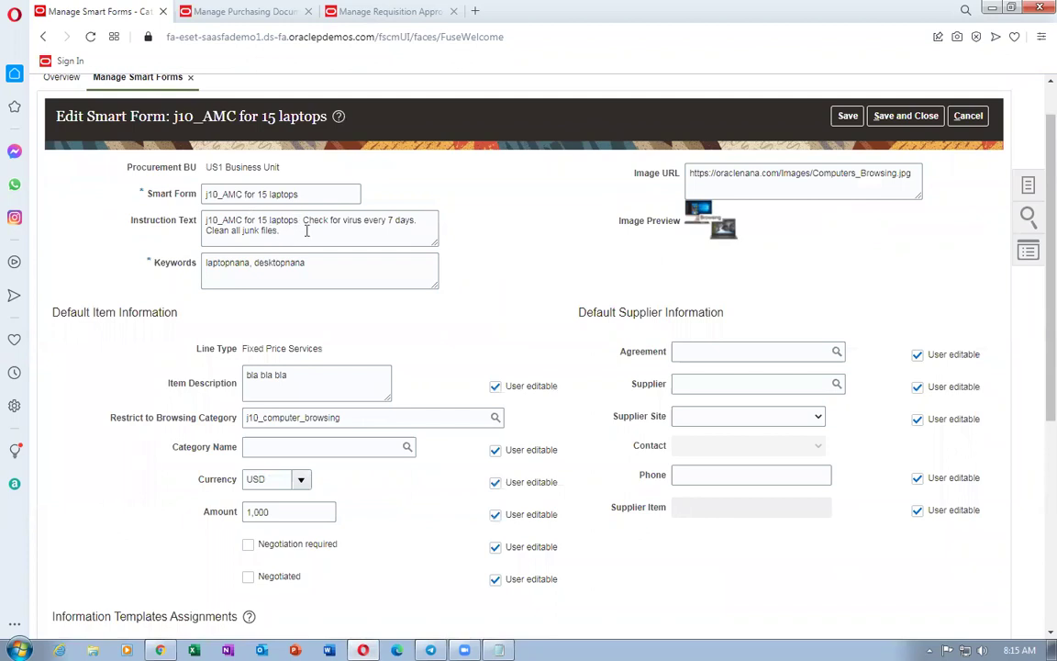
left_click_drag(300, 233, 202, 219)
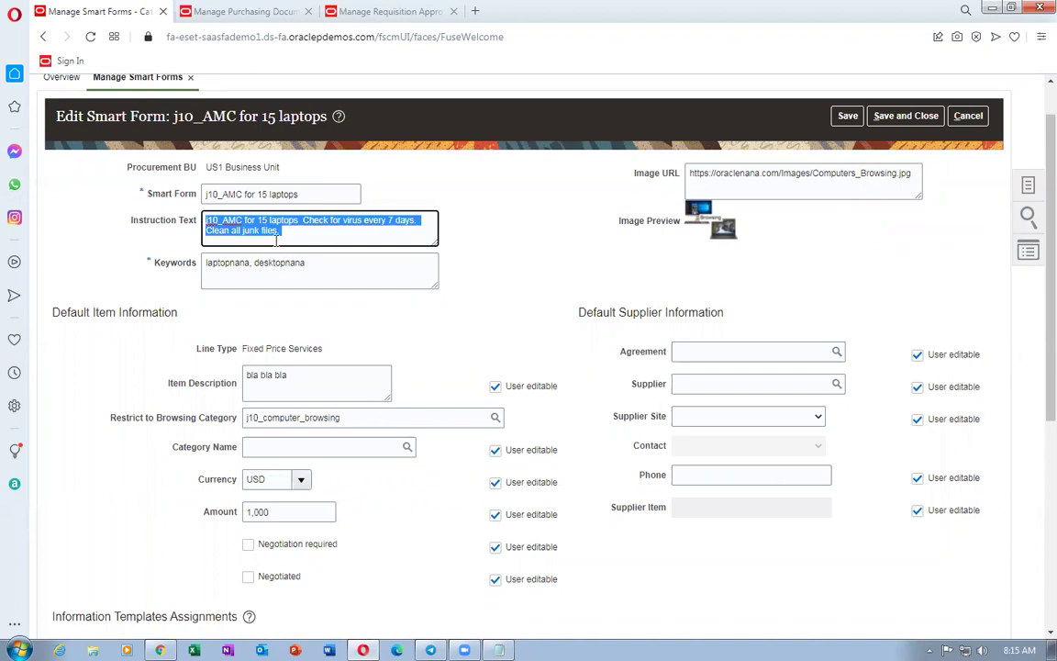
Review the instruction text and default item information of the j10_AMC for 15 laptops smart form.
left_click(257, 228)
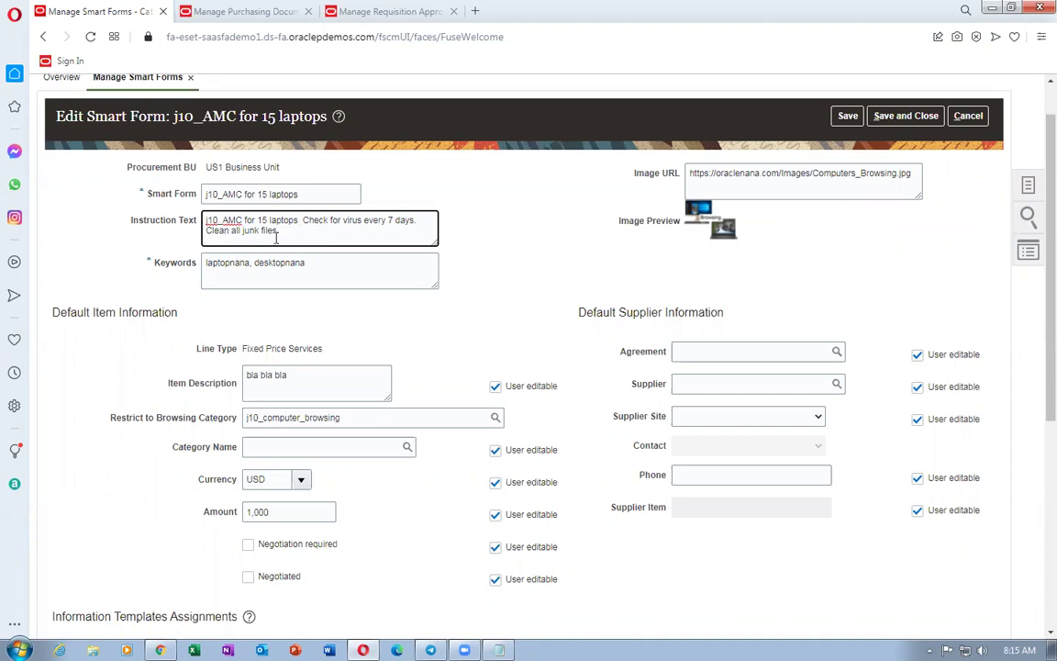
left_click_drag(282, 230, 204, 220)
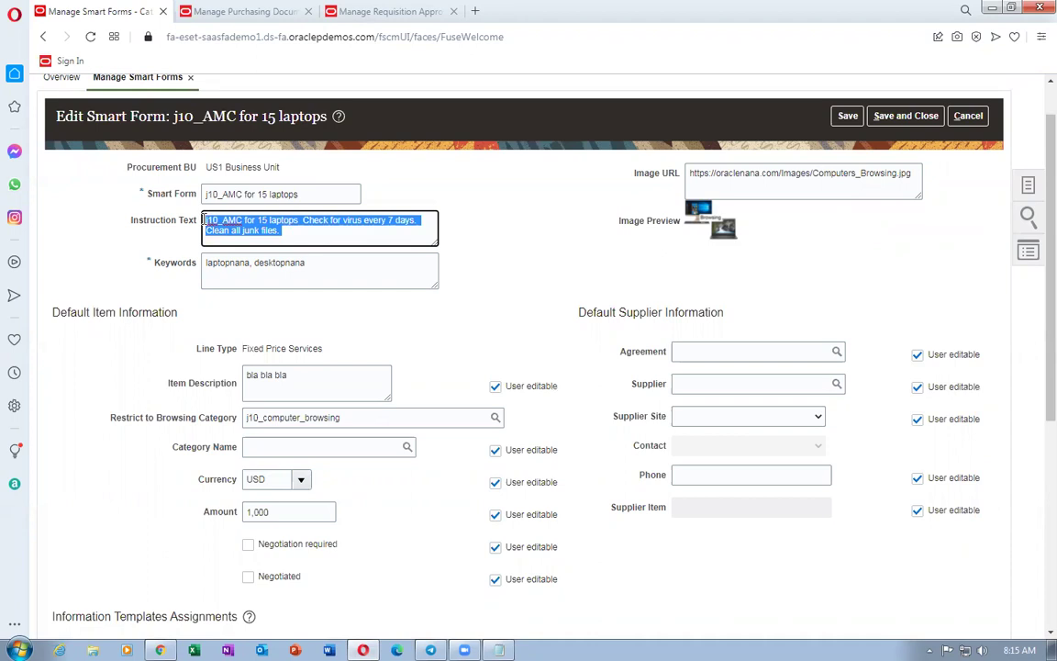
left_click(324, 239)
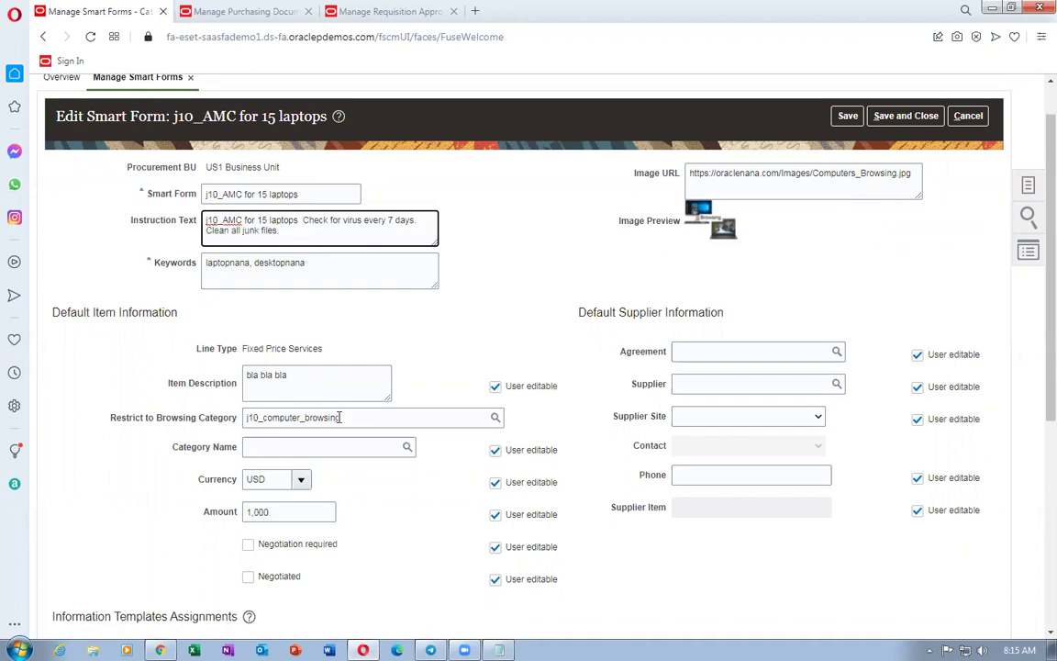
scroll(340, 421, "down", 3)
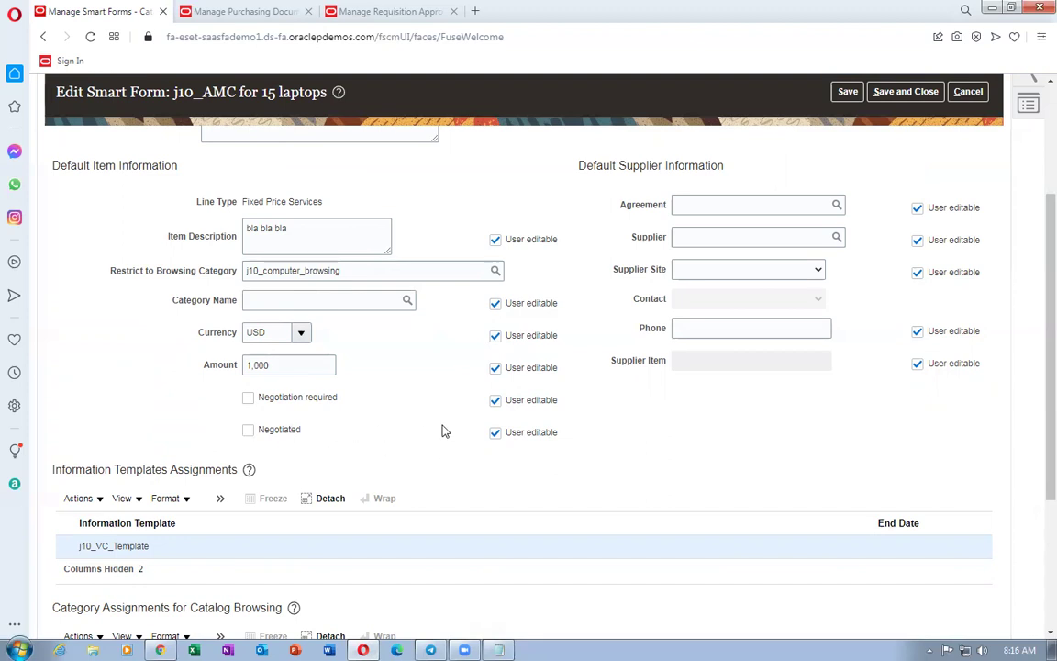
Leave the requisition approval rules without saving, return to Setup and Maintenance and open its task search.
left_click(359, 10)
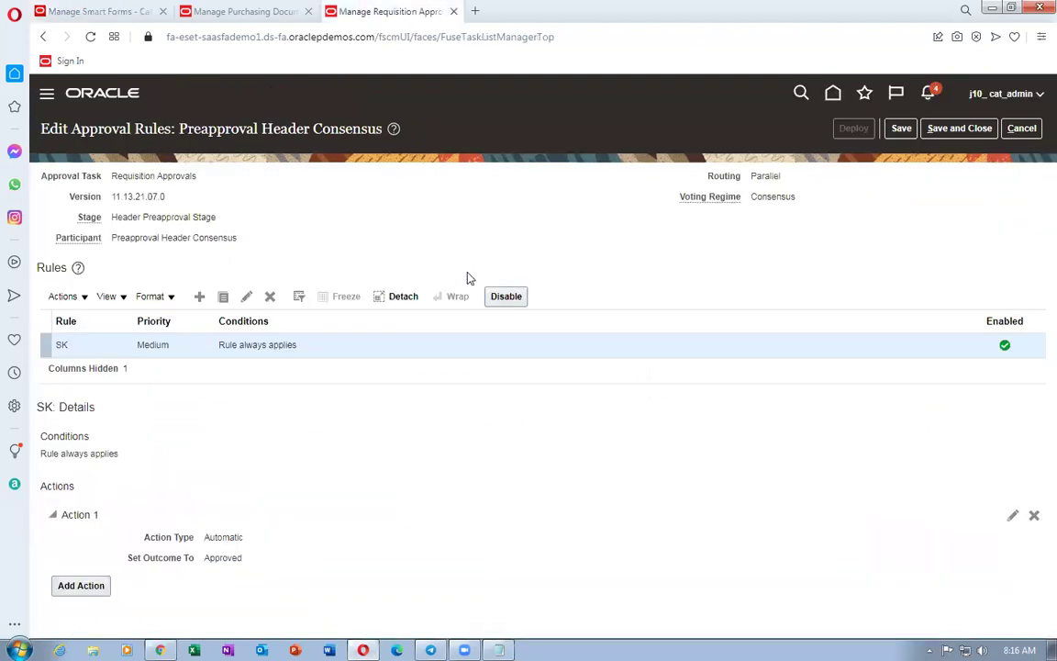
left_click(1016, 133)
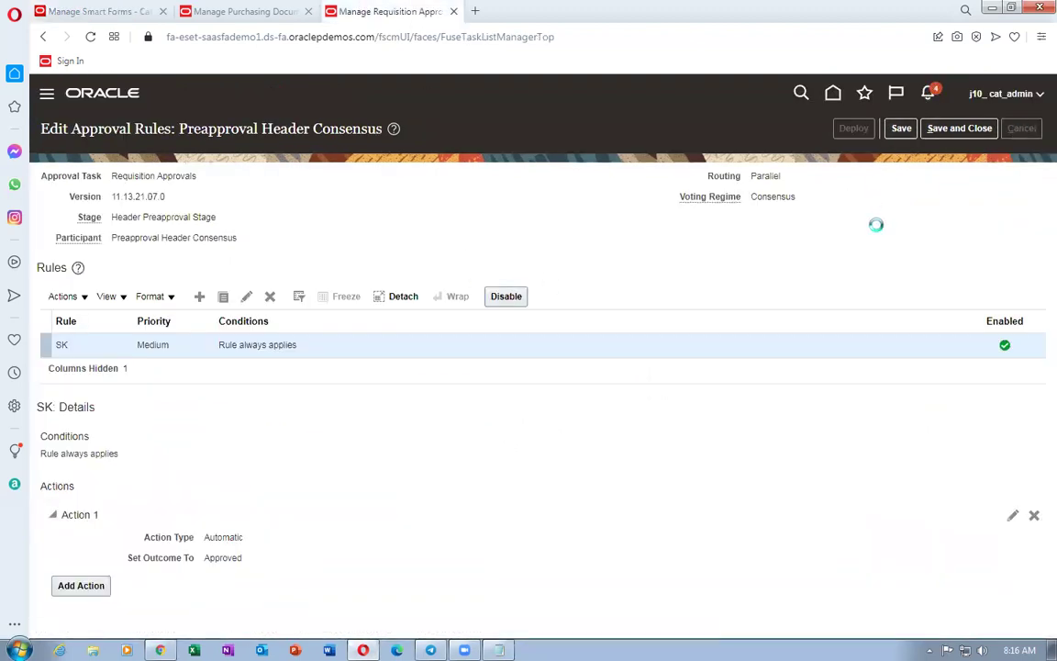
left_click(1026, 133)
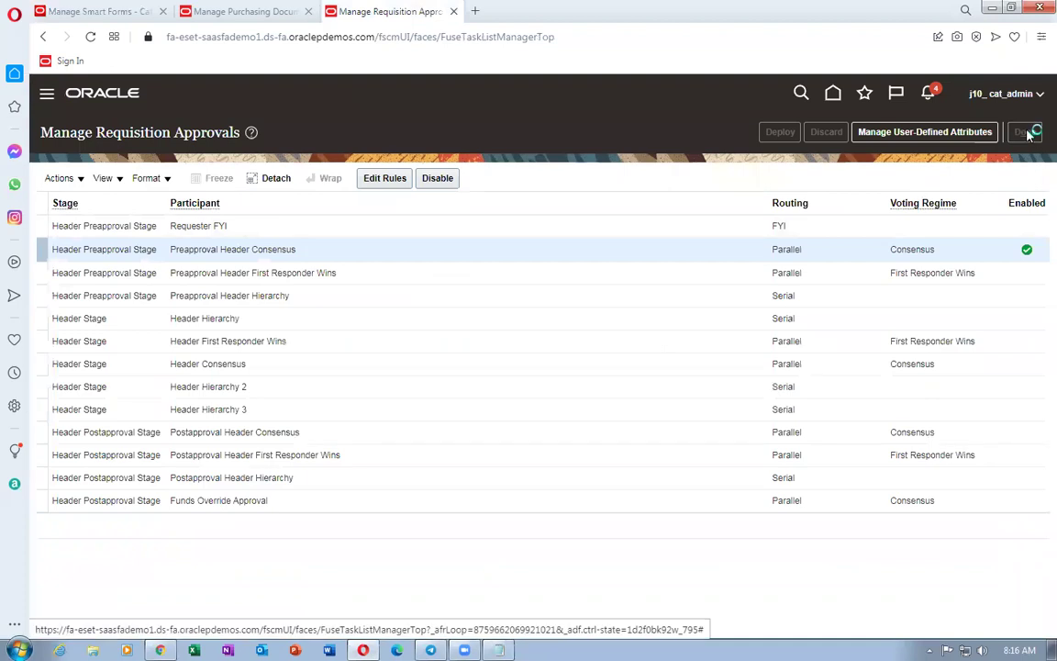
left_click(1026, 133)
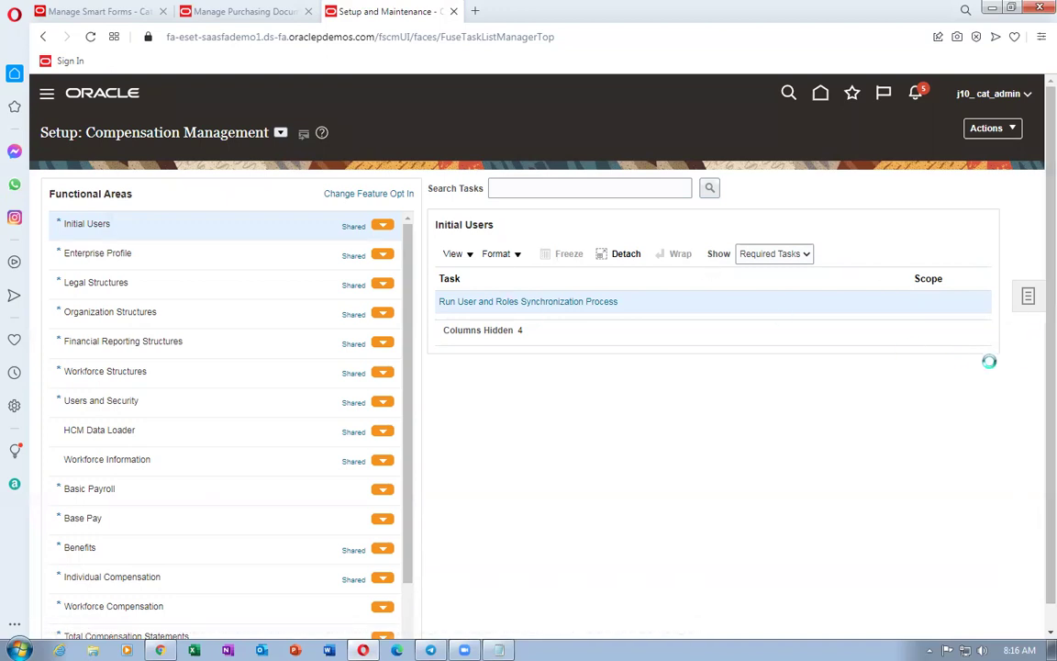
left_click(917, 323)
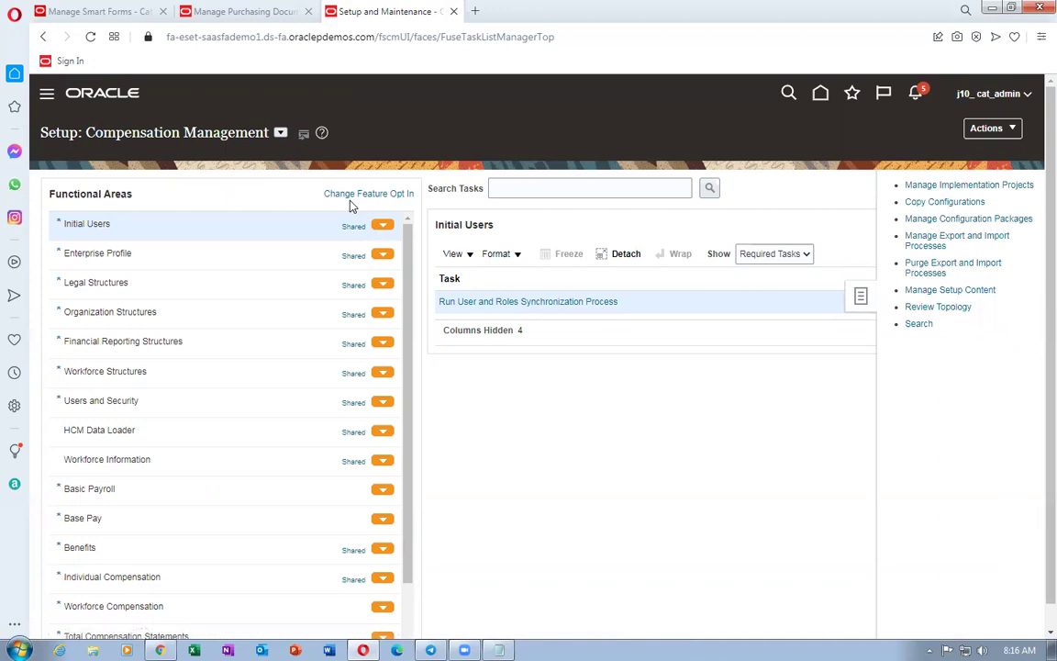
Search the setup tasks for conf%proc%busi% and open Configure Procurement Business Function.
left_click(343, 181)
type("conf%proc%b")
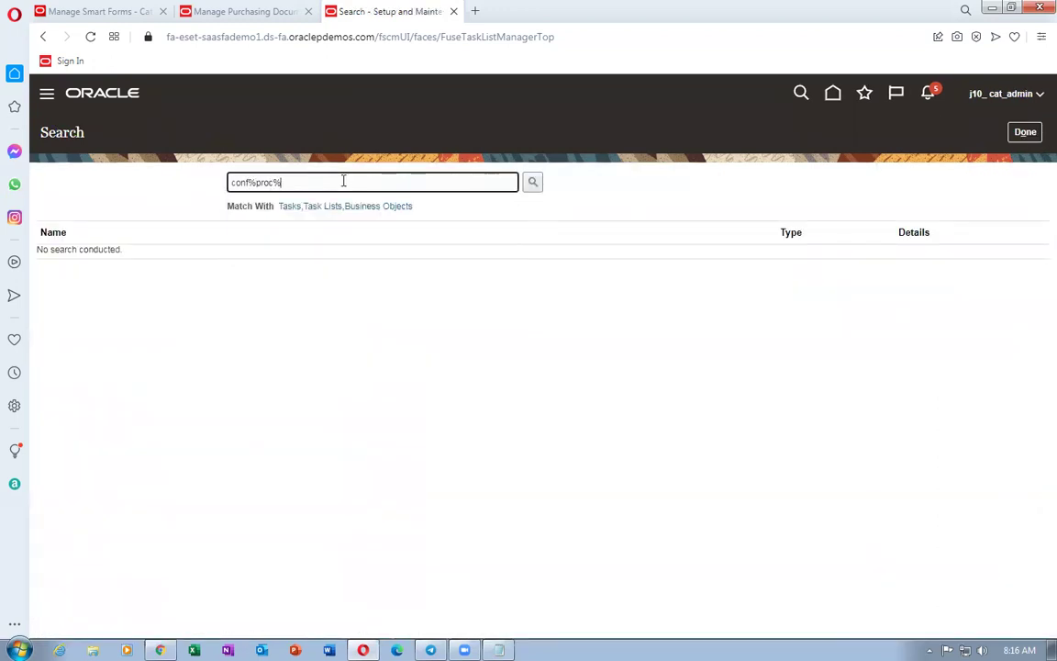
type("usi%")
key("Return")
left_click(125, 256)
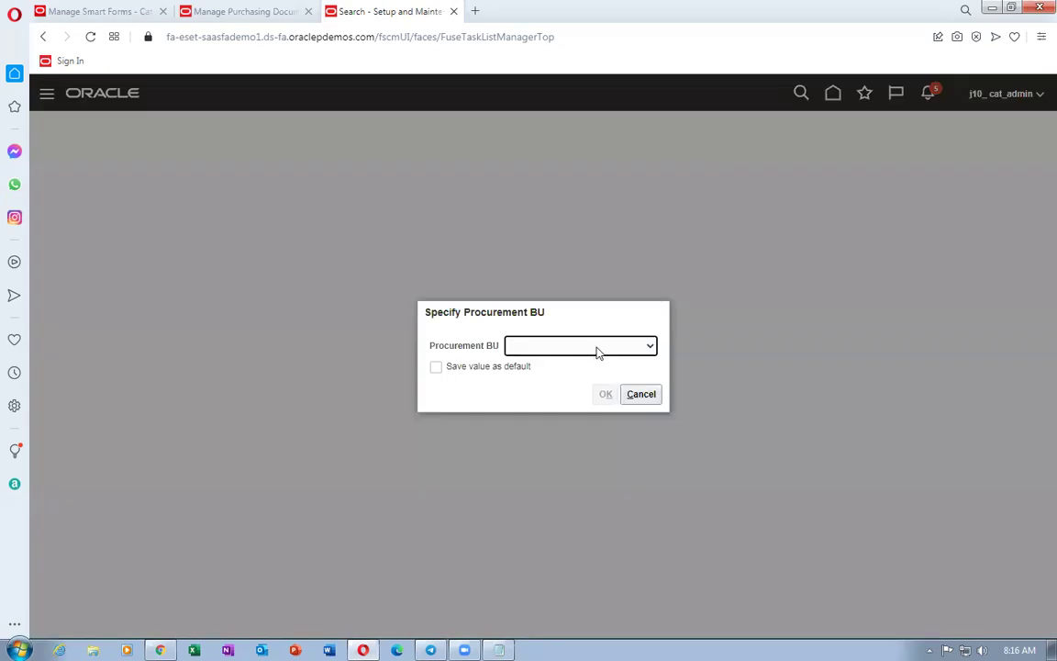
Specify US1 Business Unit as the procurement BU and open its configuration.
left_click(597, 348)
left_click_drag(651, 393, 652, 550)
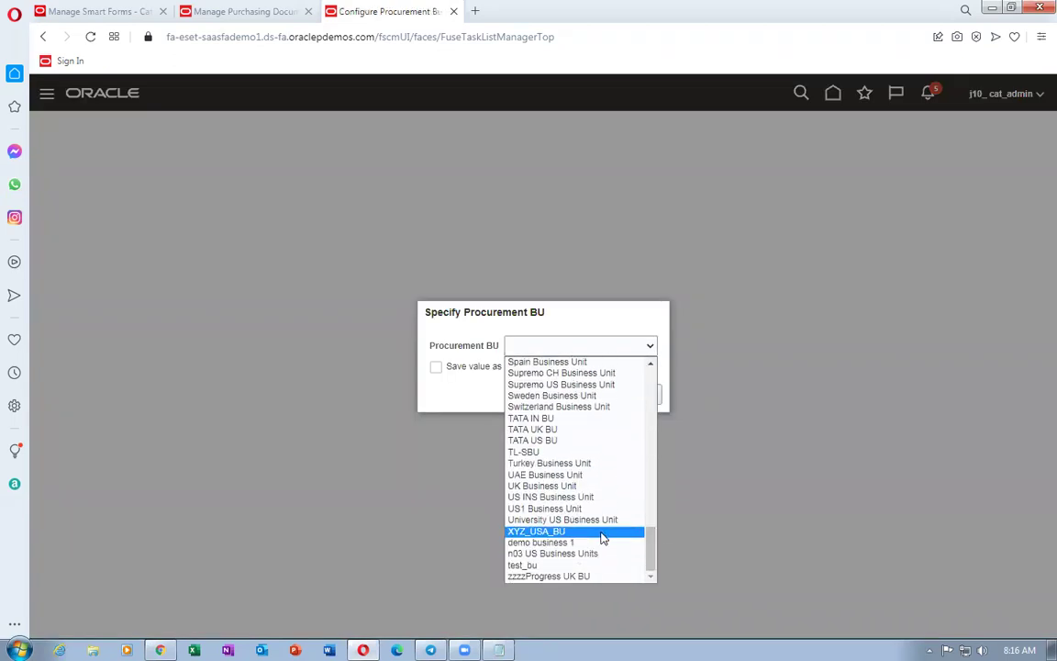
left_click(551, 507)
left_click(601, 395)
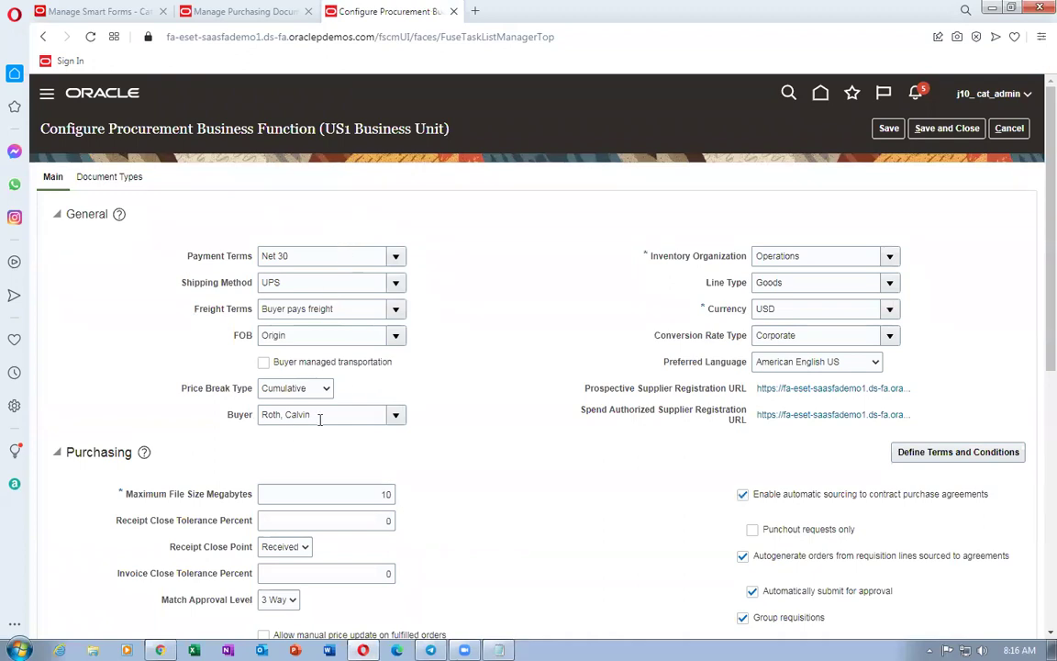
Examine the general and purchasing options of US1 Business Unit, including order autogeneration, automatic submission and approval bypass.
scroll(693, 503, "down", 3)
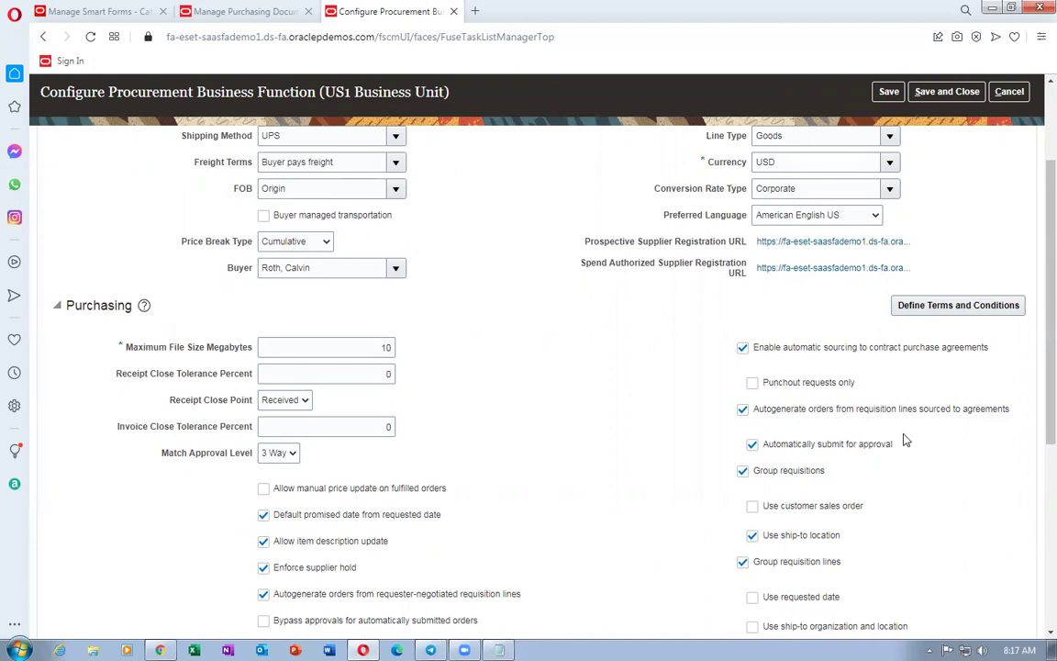
scroll(907, 469, "down", 2)
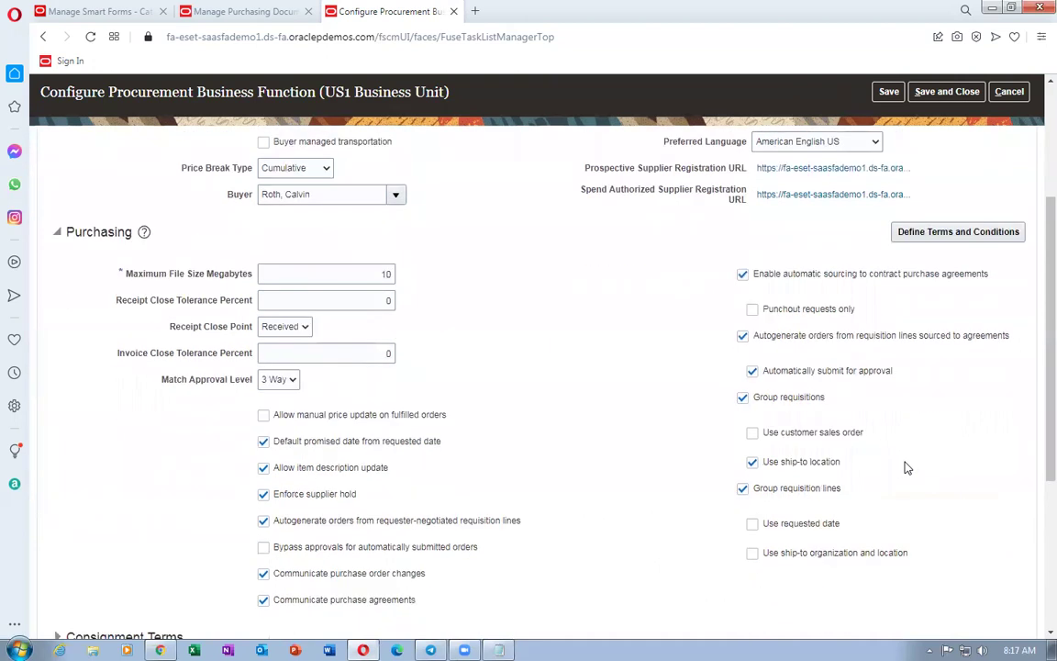
scroll(907, 467, "up", 3)
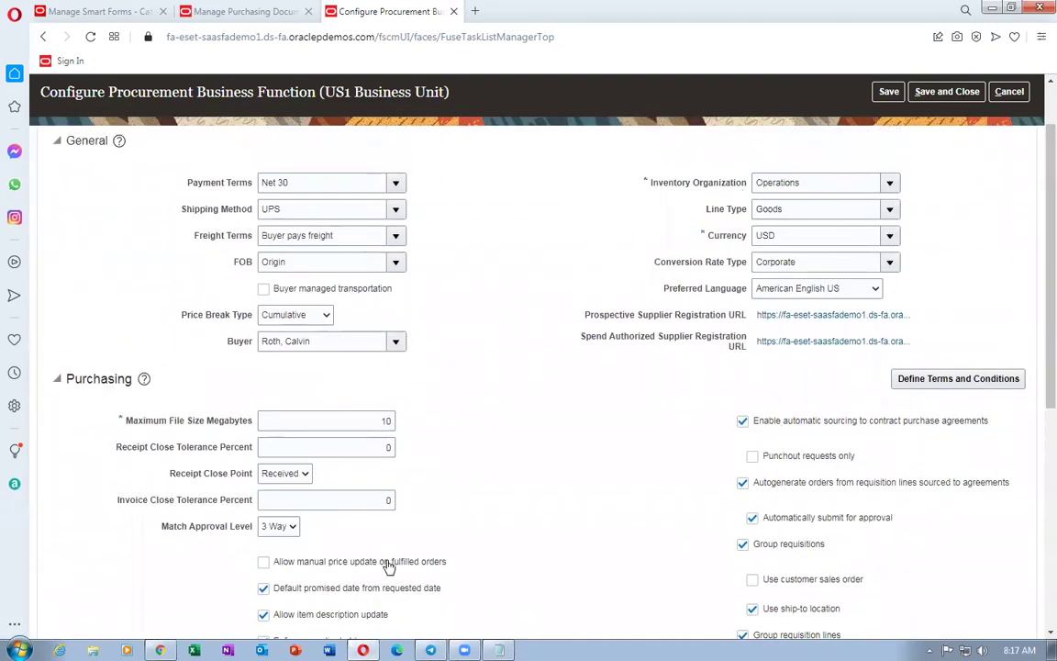
scroll(443, 544, "down", 2)
scroll(443, 544, "down", 2)
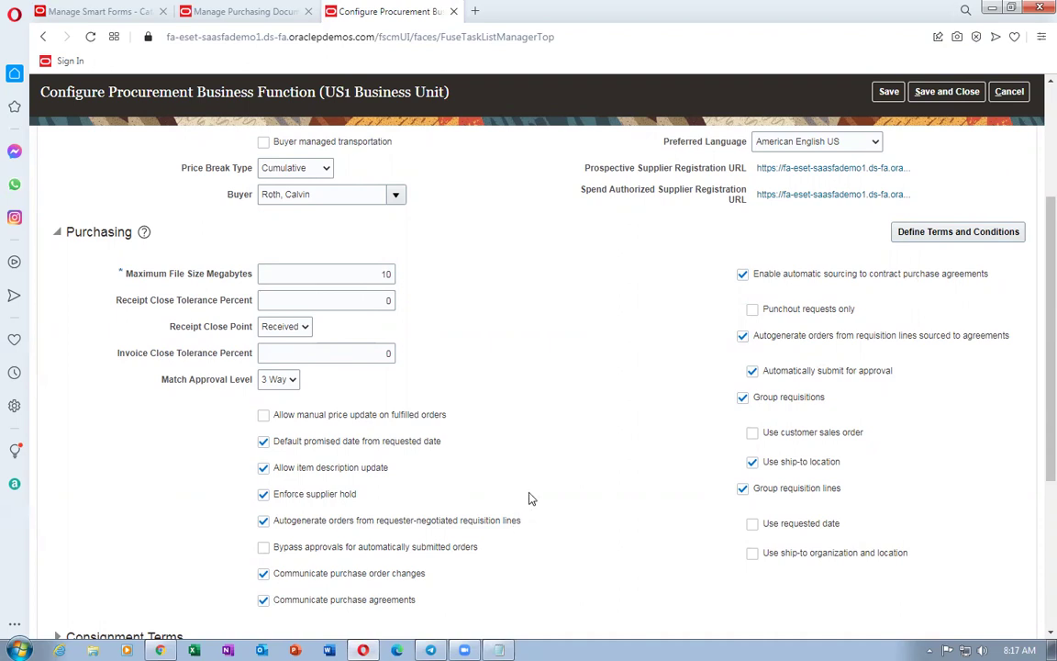
scroll(528, 499, "up", 3)
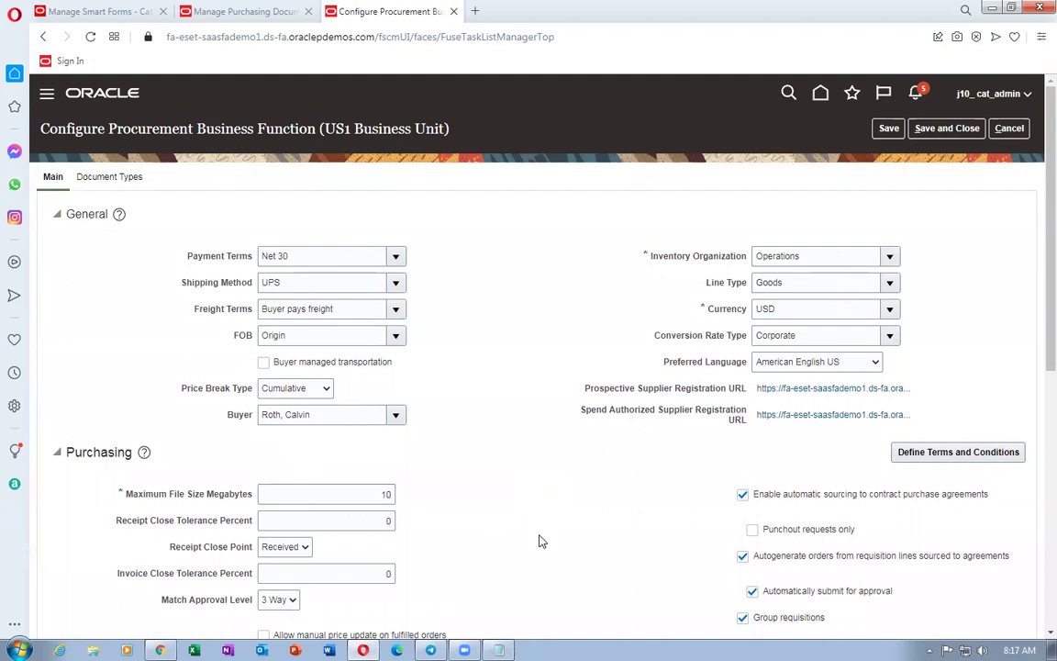
scroll(540, 541, "down", 2)
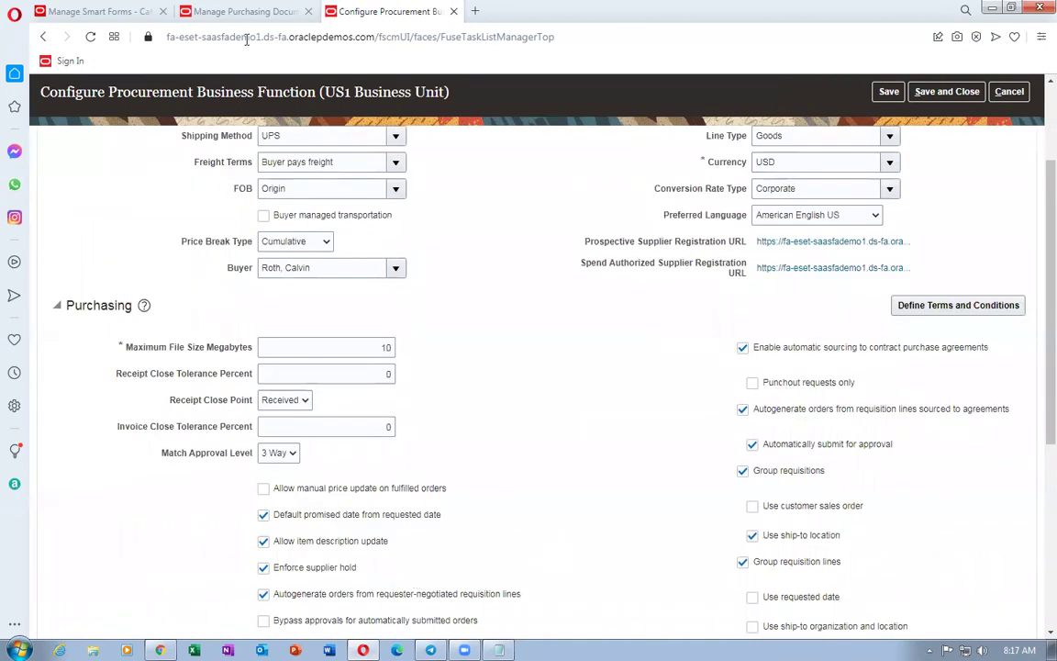
scroll(561, 446, "down", 1)
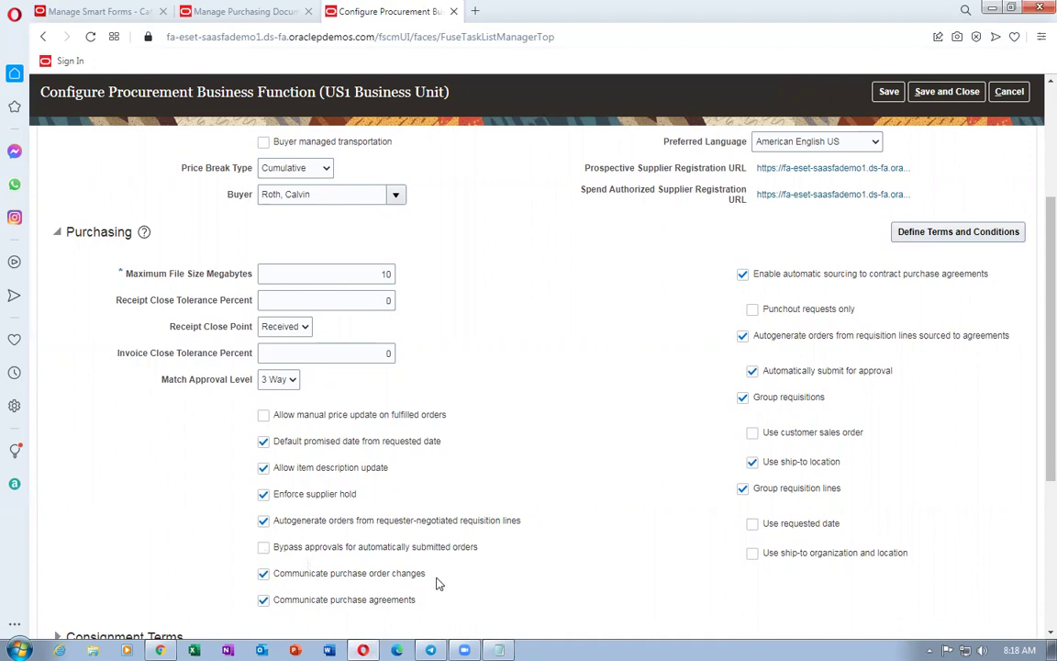
Enable bypassing approvals for automatically submitted orders, save and close the configuration, and dismiss the confirmation.
left_click(263, 547)
left_click(592, 544)
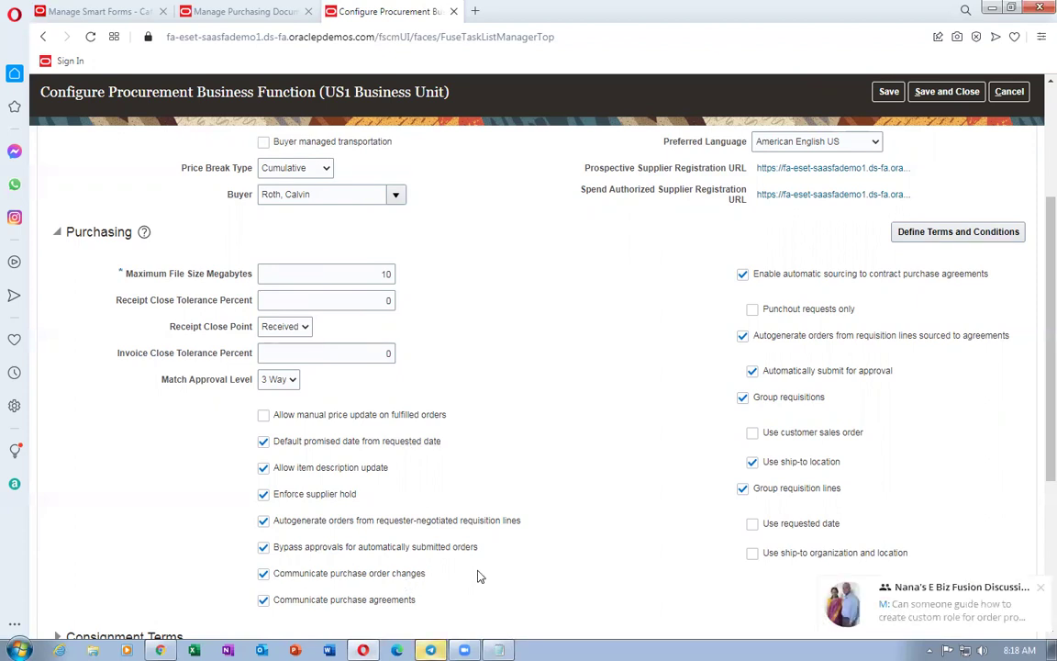
mouse_move(938, 595)
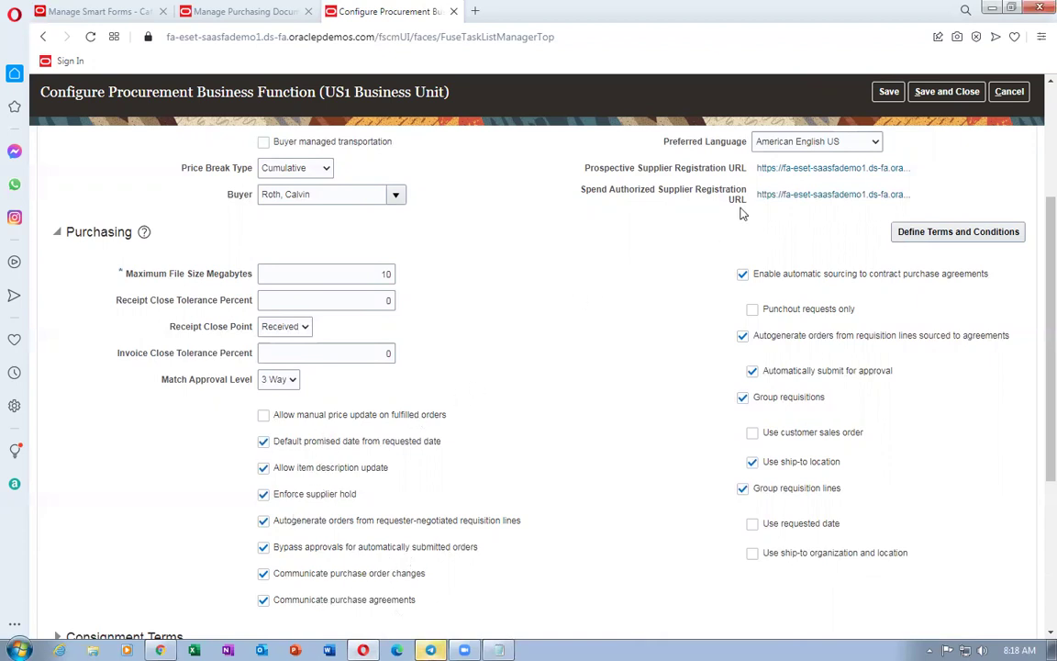
scroll(660, 303, "up", 5)
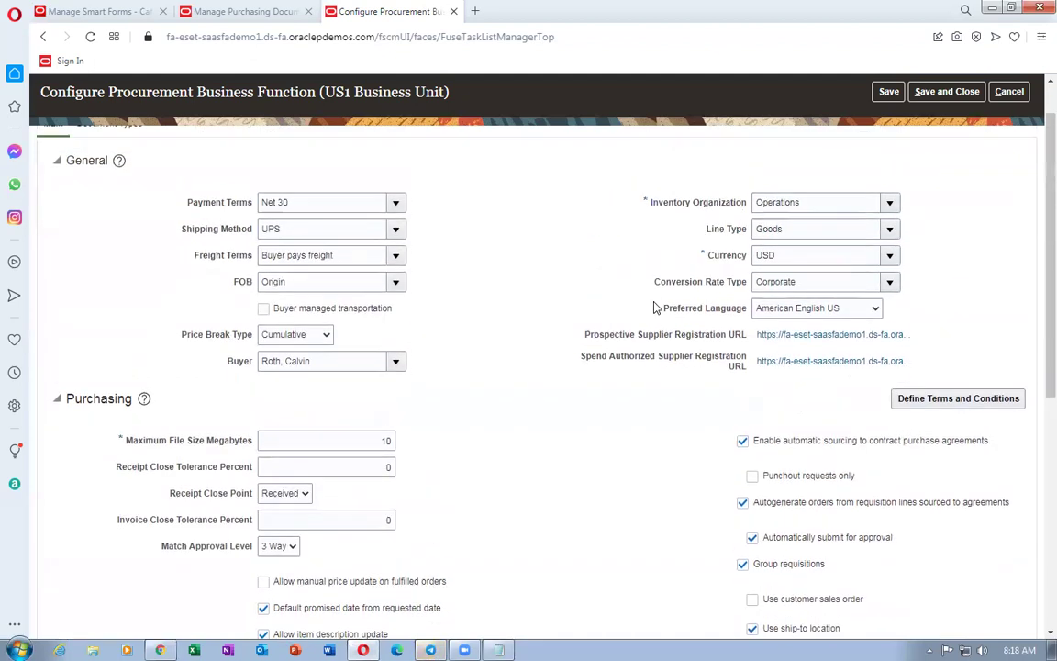
left_click(949, 129)
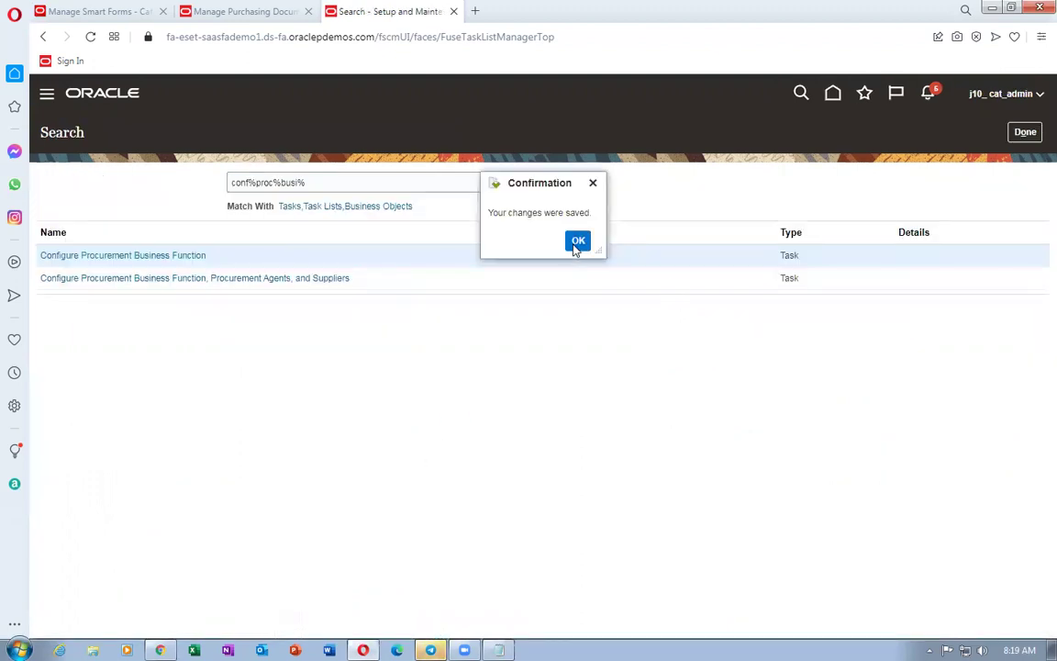
left_click(575, 243)
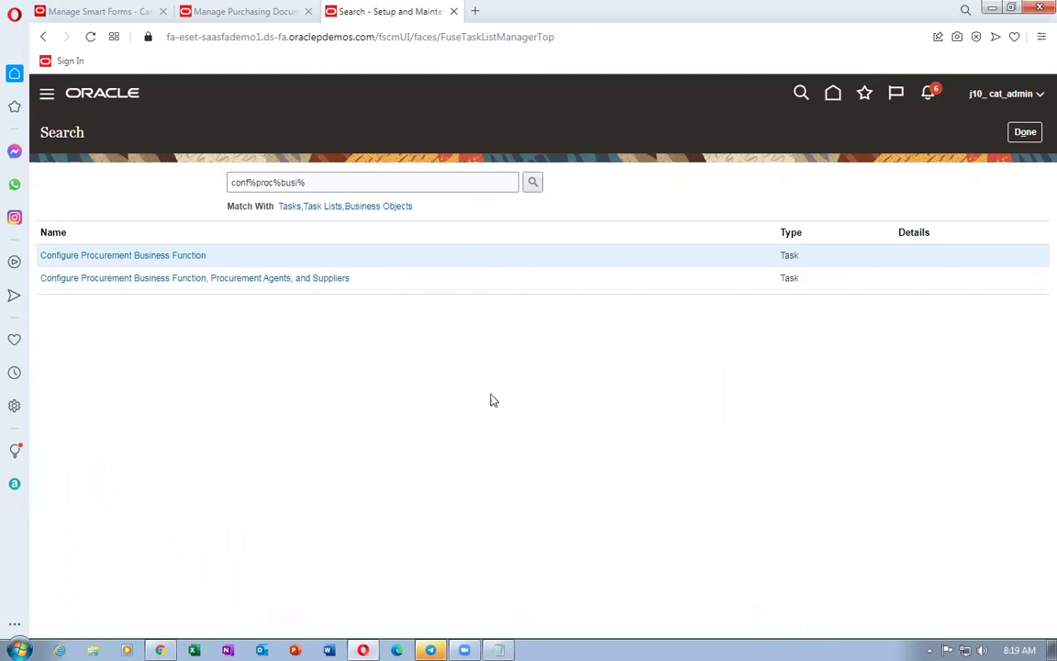
Check the purchasing document preapproval rule, return to the j10_AMC for 15 laptops smart form and examine its information template assignment.
left_click(225, 13)
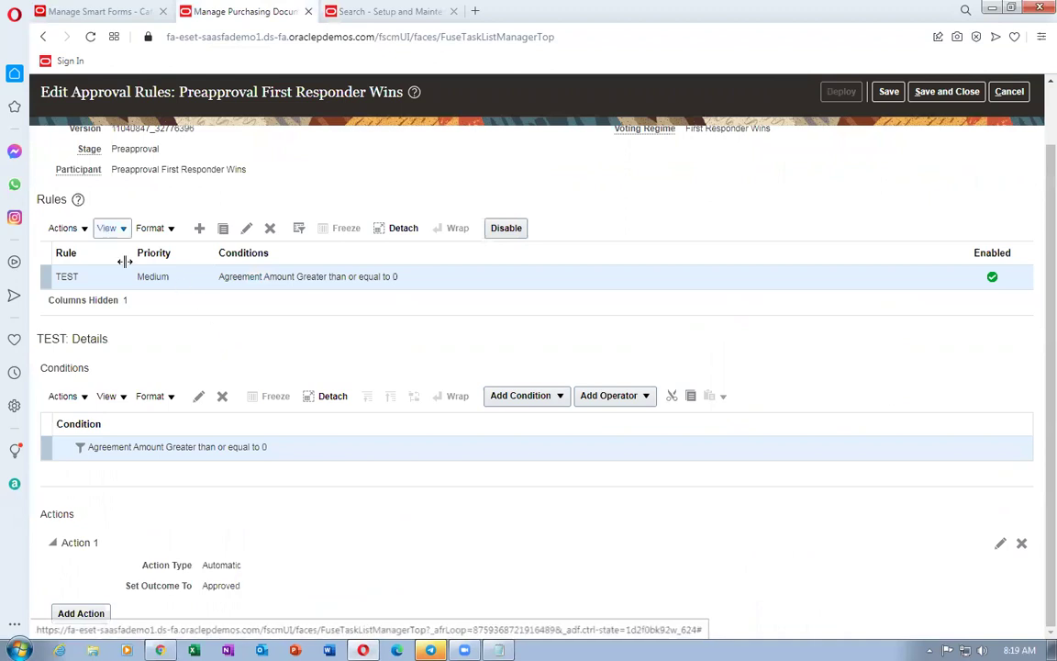
scroll(166, 276, "up", 2)
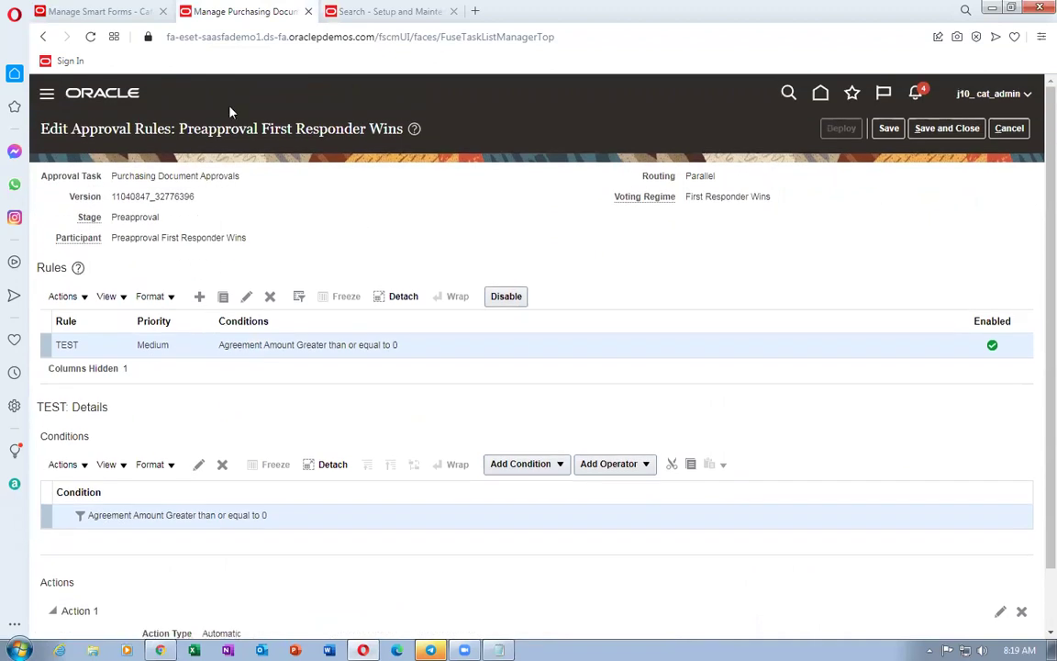
left_click(90, 12)
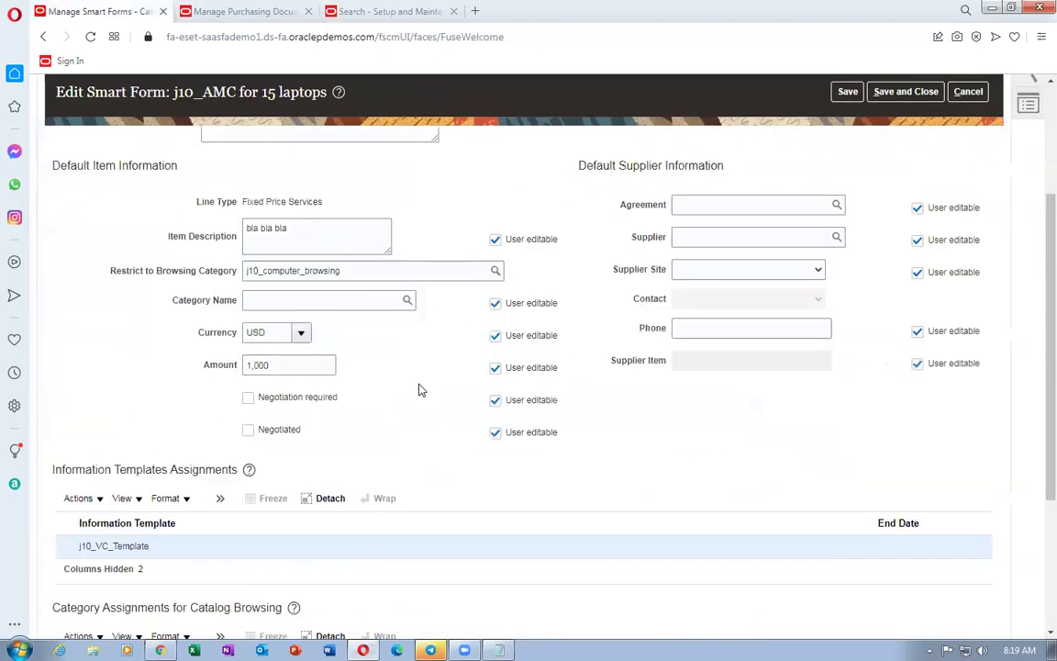
scroll(414, 395, "down", 2)
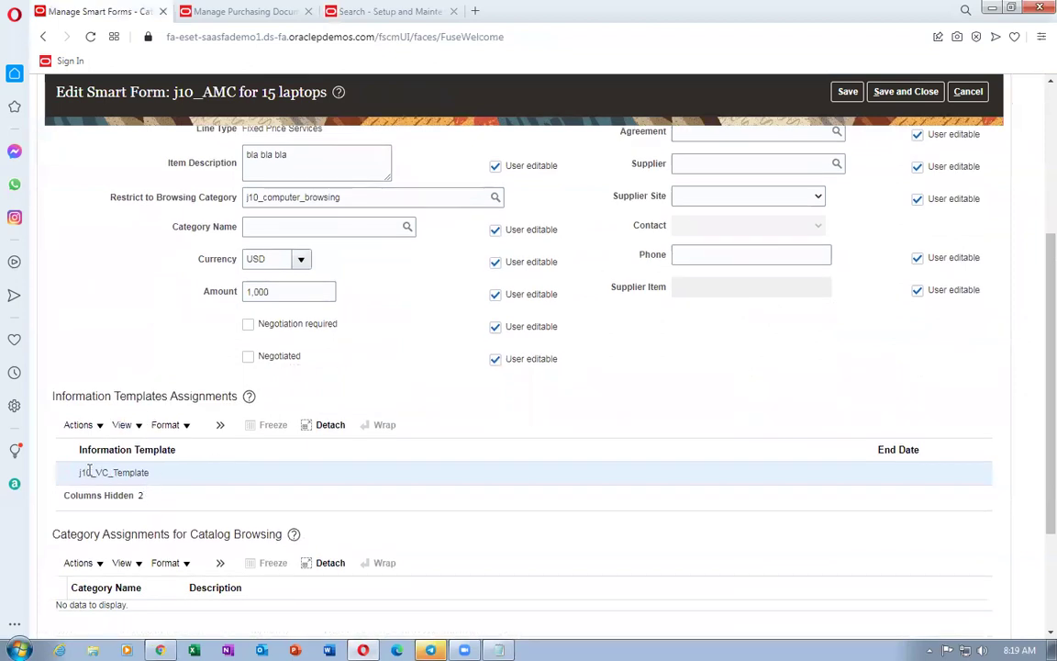
left_click_drag(82, 472, 137, 475)
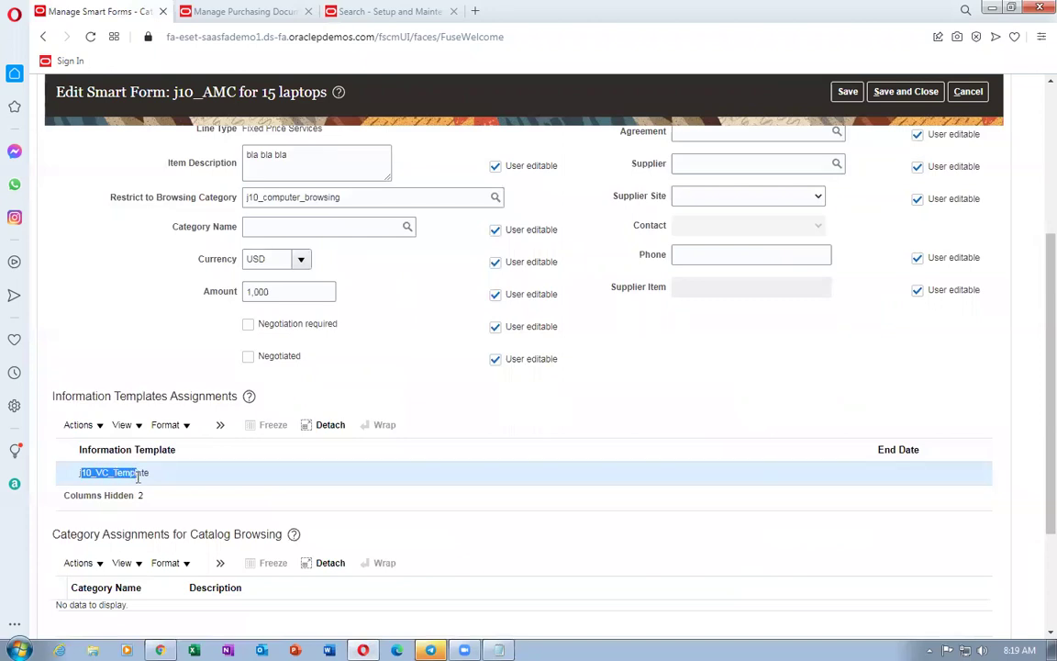
left_click(143, 372)
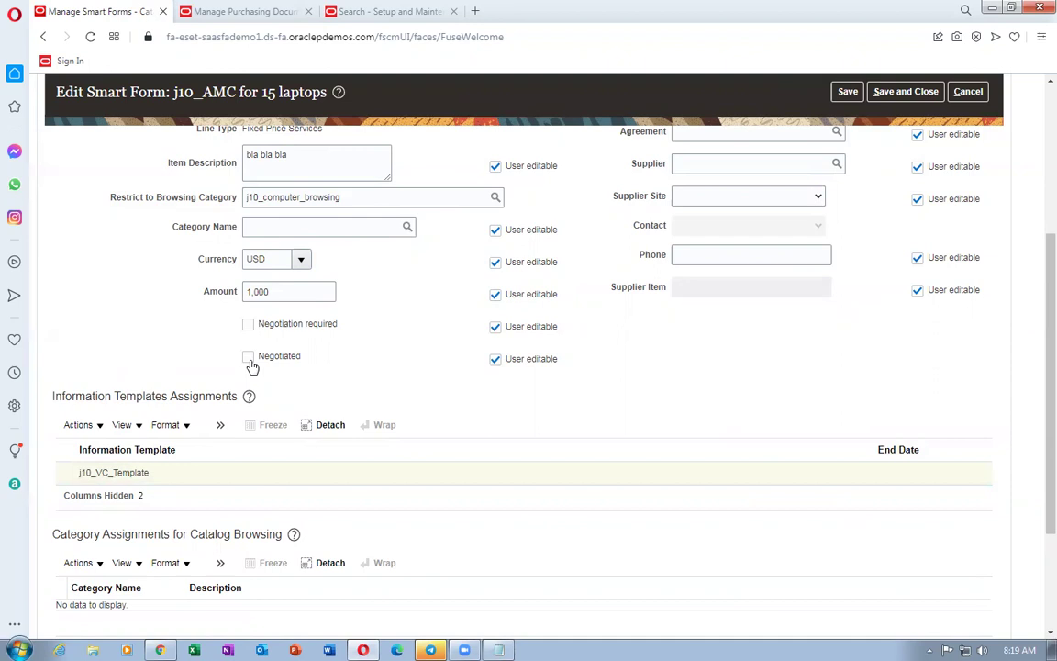
left_click_drag(84, 473, 135, 473)
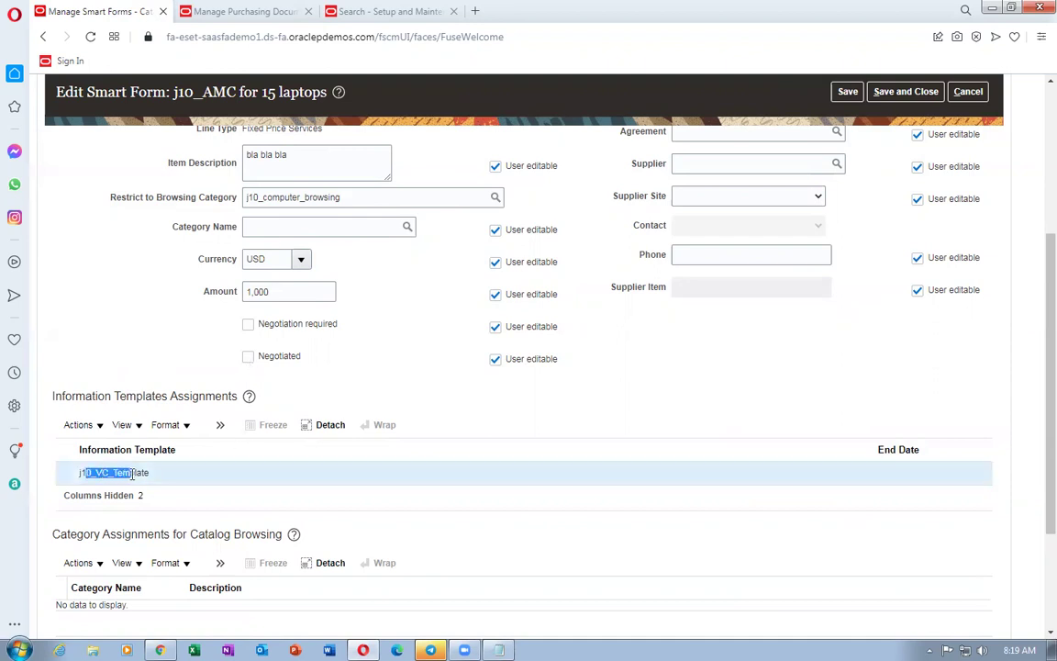
left_click(431, 383)
Set the category of the smart form's Attach1.docx attachment to To Supplier.
scroll(420, 406, "down", 3)
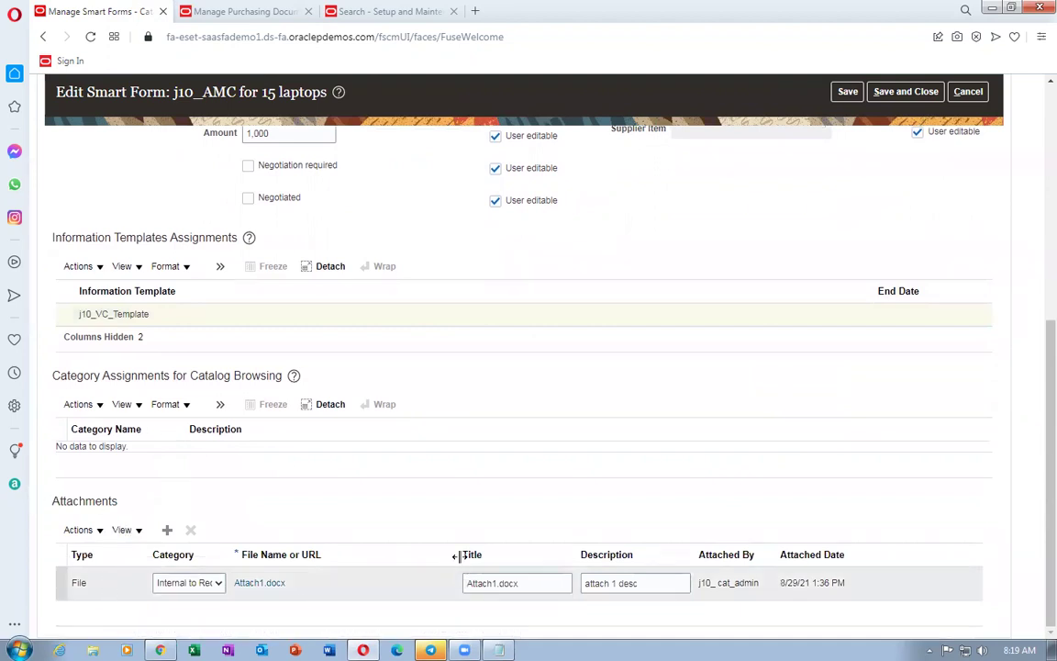
left_click(185, 583)
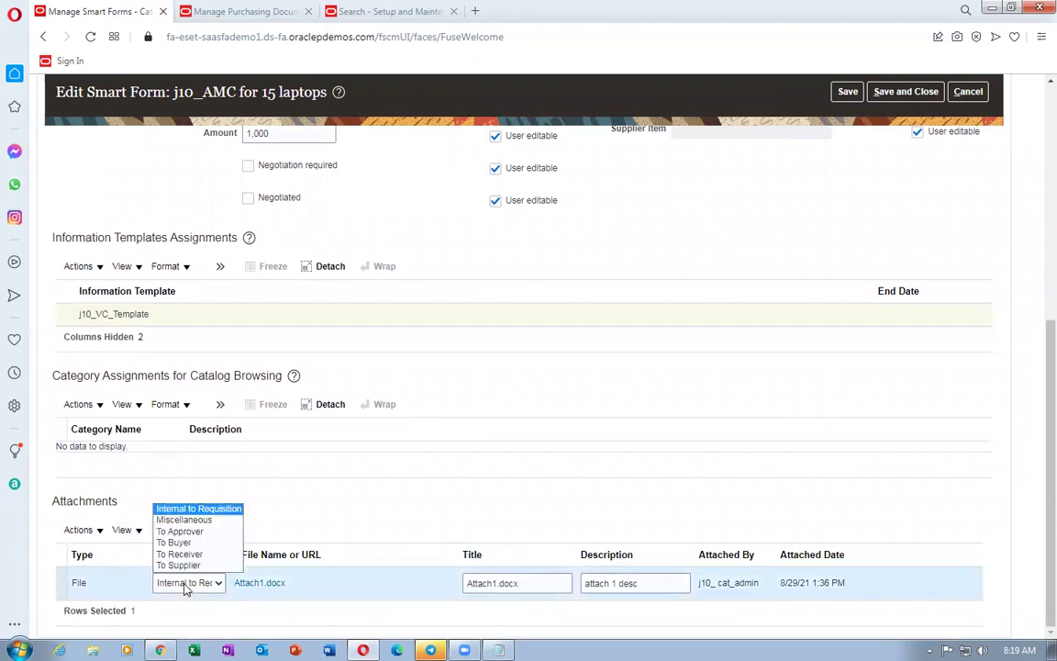
left_click(182, 565)
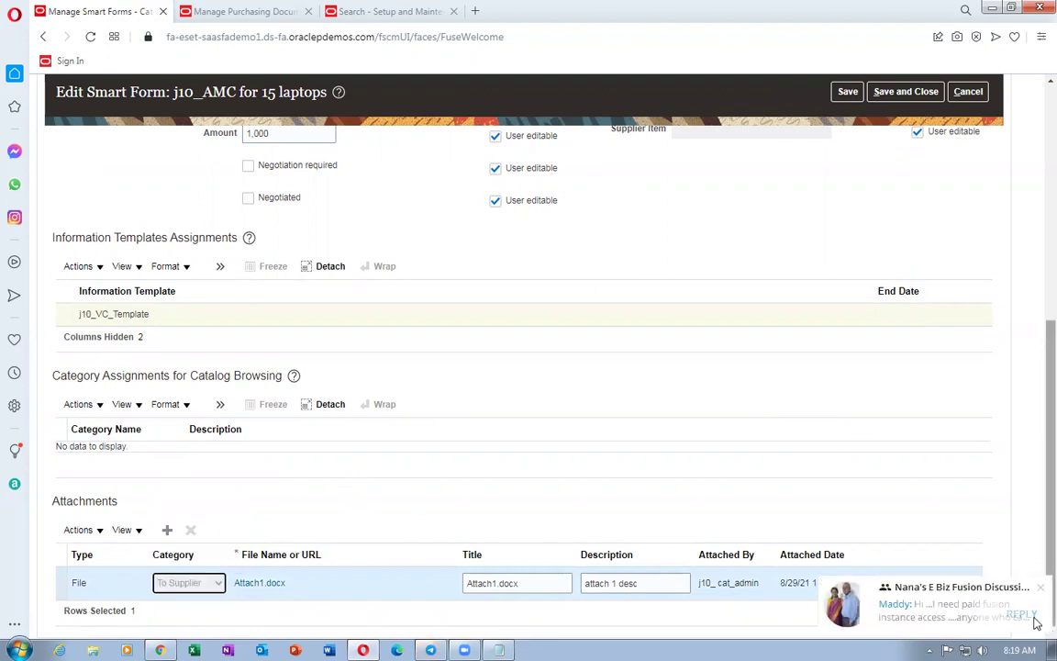
Save and close the j10_AMC for 15 laptops smart form, and dismiss the confirmation.
left_click(1039, 587)
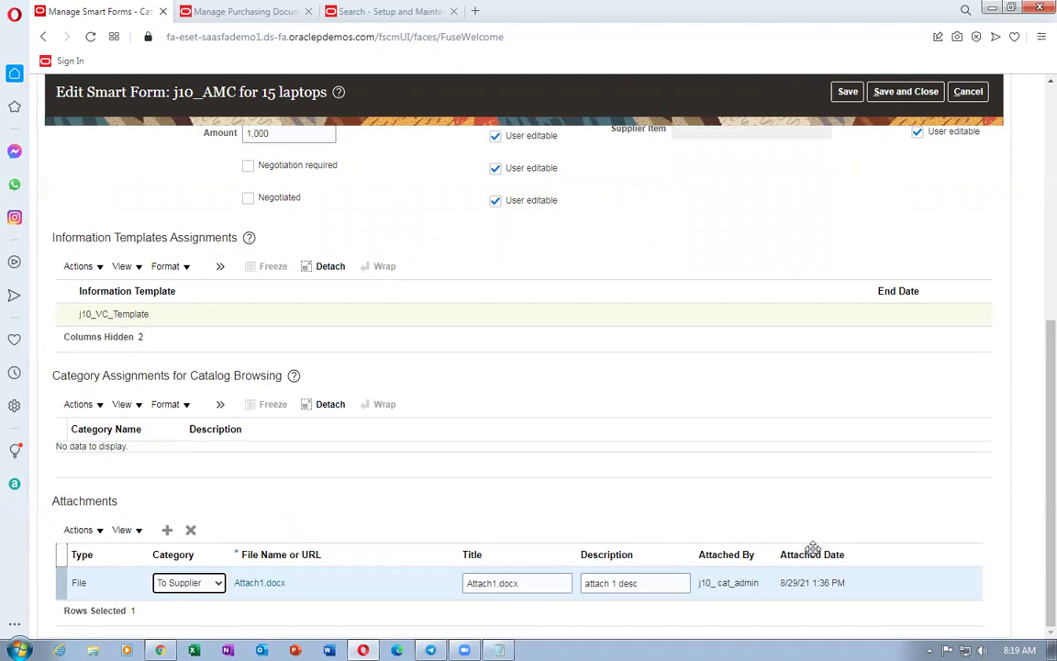
left_click(367, 525)
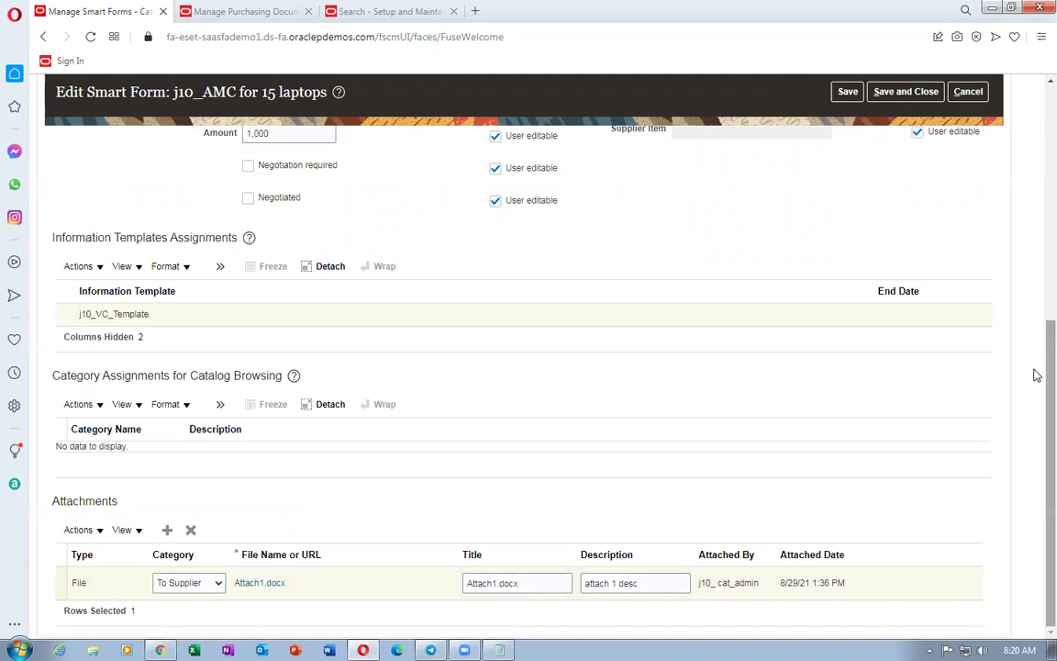
left_click_drag(1037, 376, 1036, 225)
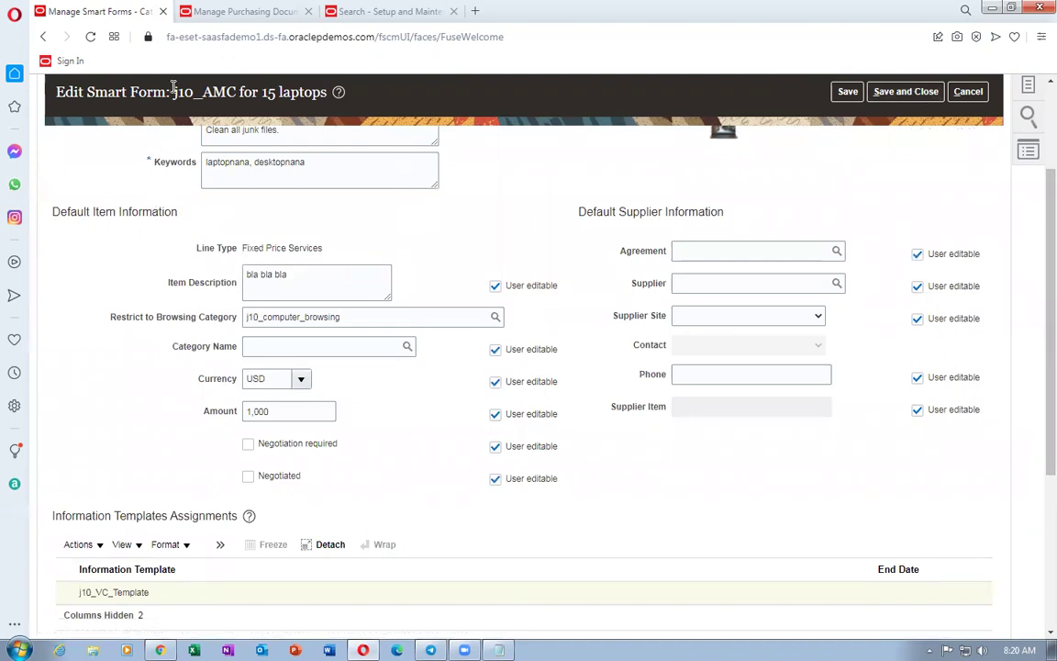
left_click(924, 93)
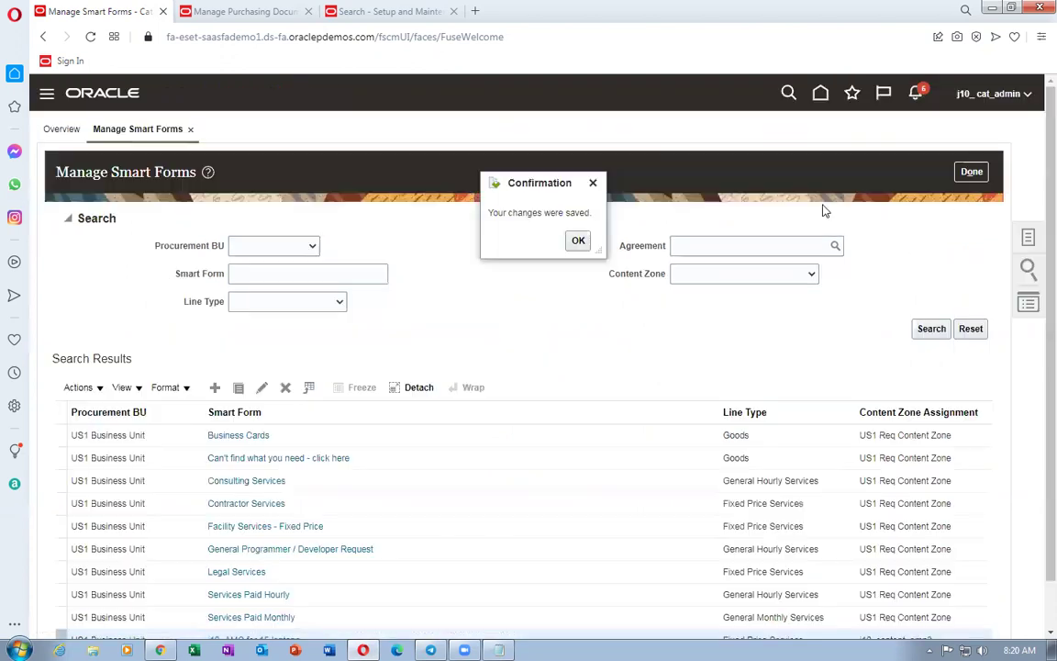
left_click(581, 241)
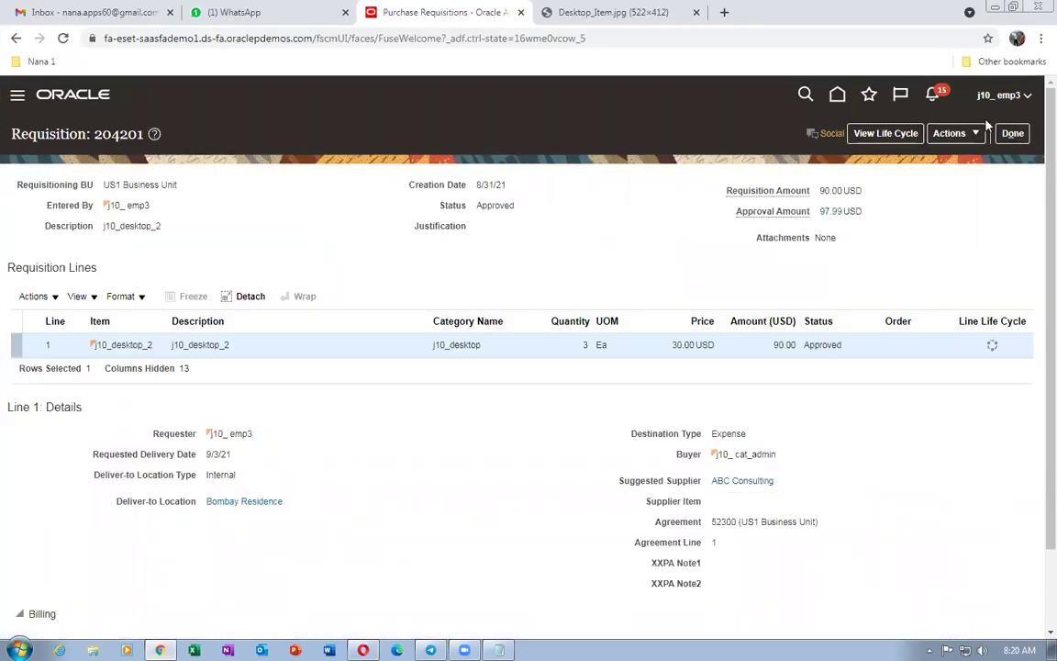
In the employee's session, close the j10_desktop_2 requisition and open My Receipts from the home page.
left_click(1012, 133)
left_click(52, 294)
left_click(1012, 133)
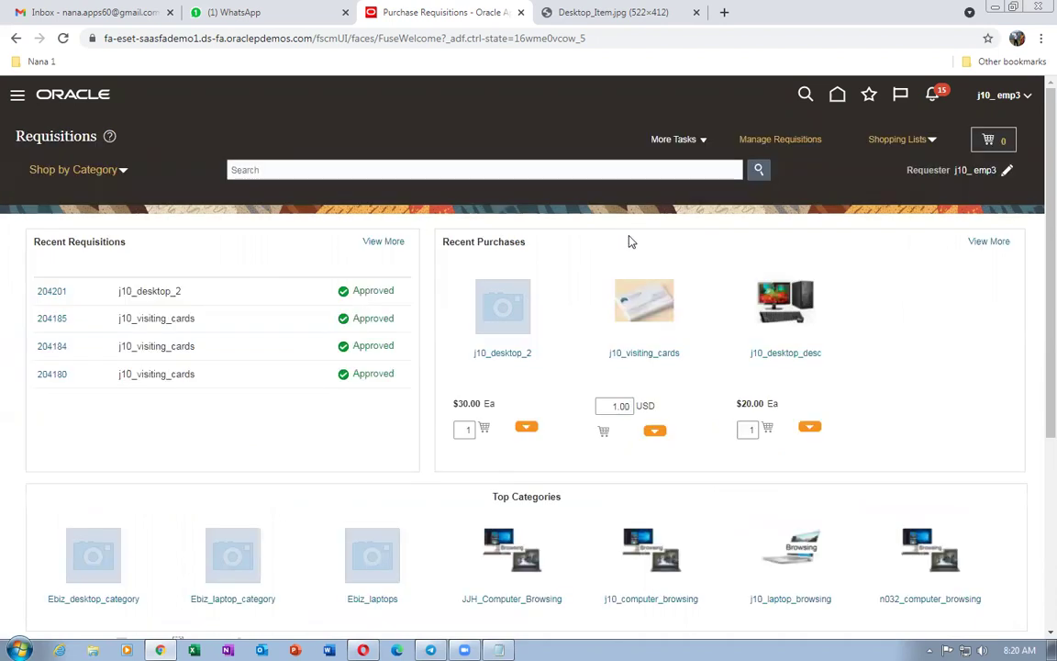
left_click(839, 98)
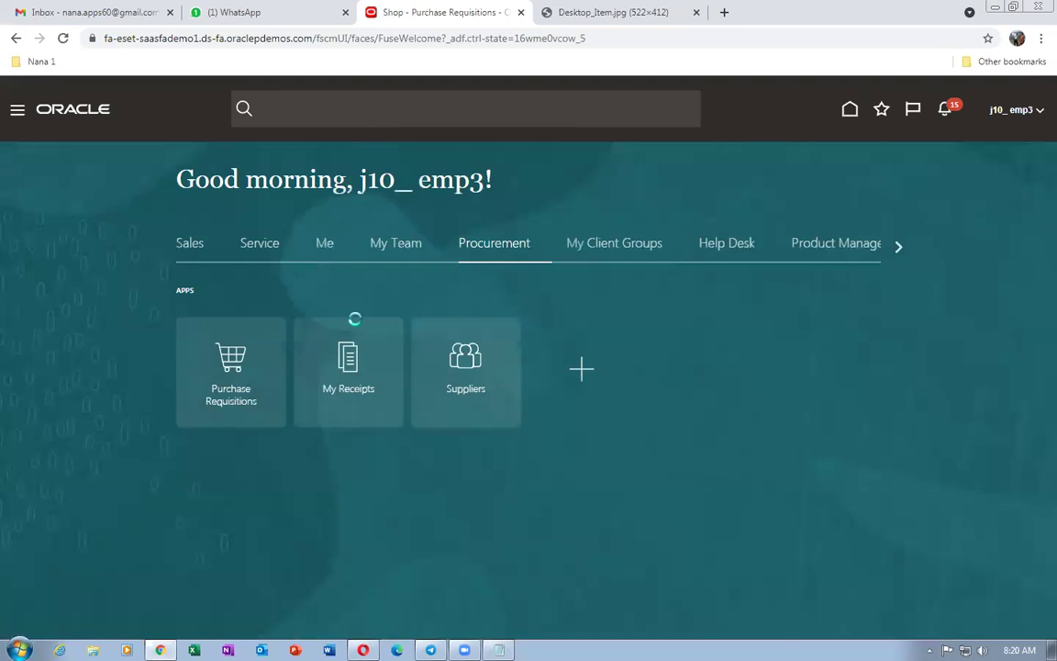
left_click(341, 386)
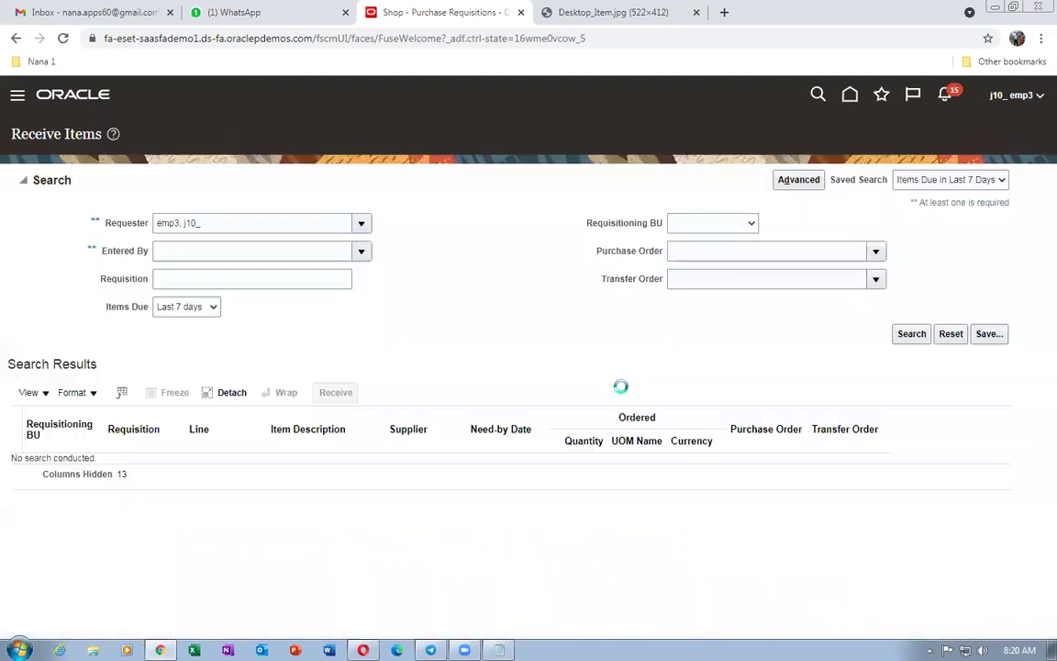
Search the items to receive by the requisition number noted in Notepad, changing the Items Due period.
left_click(158, 278)
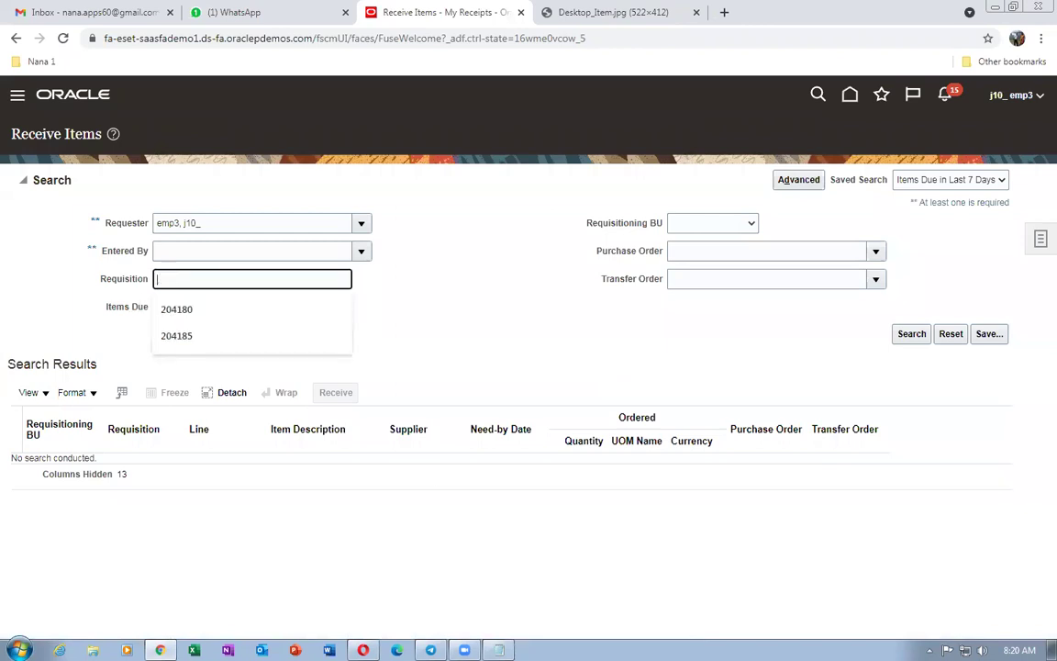
key("alt+Tab")
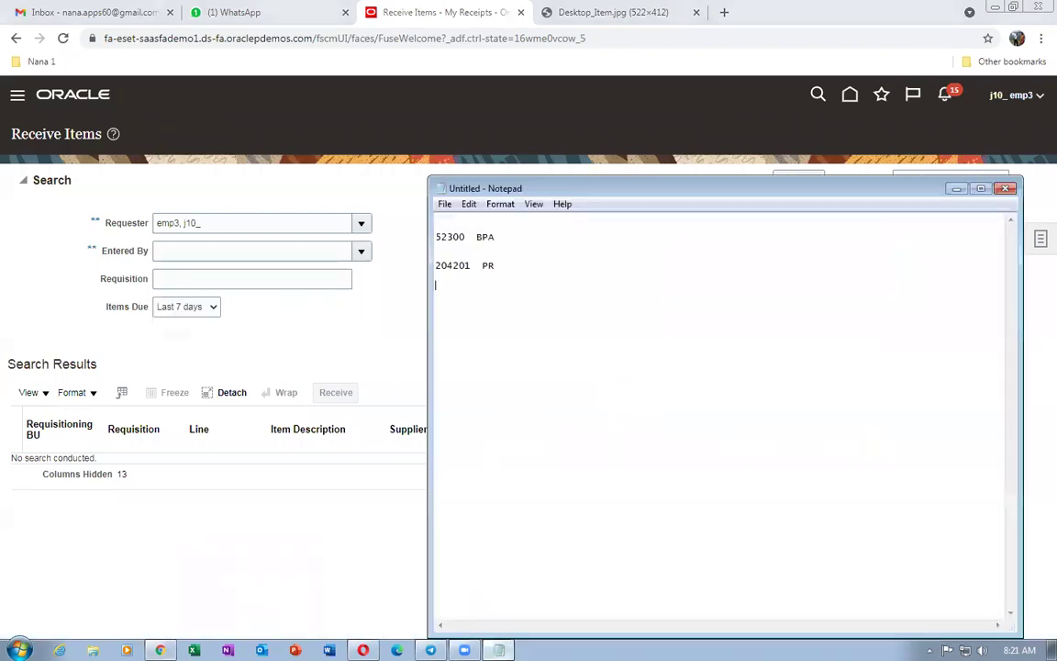
key("alt+Tab")
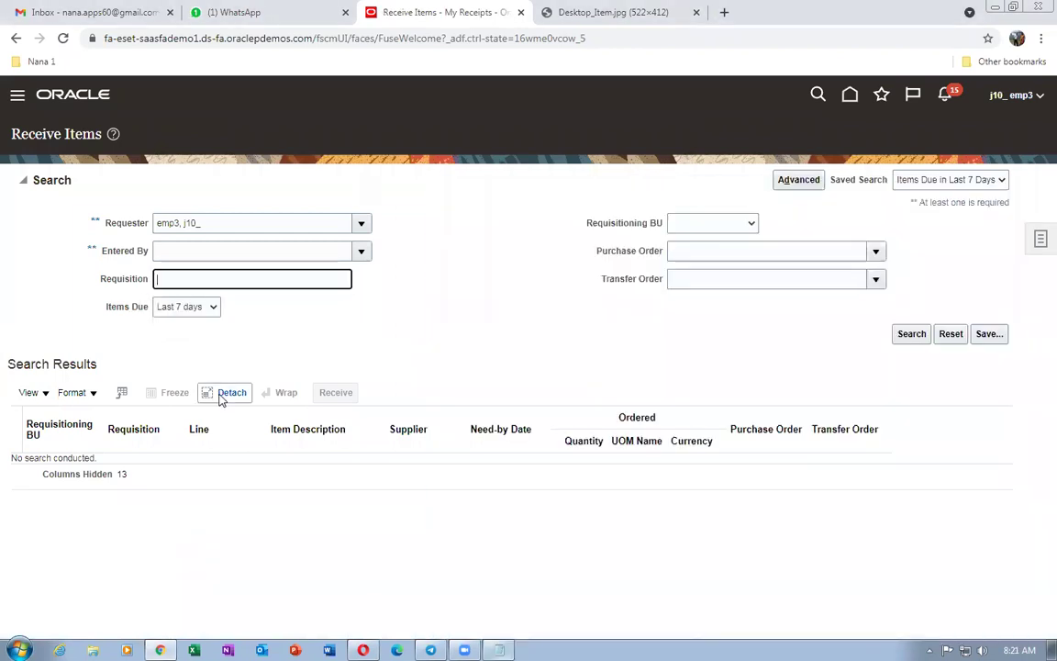
type("204201")
key("Tab")
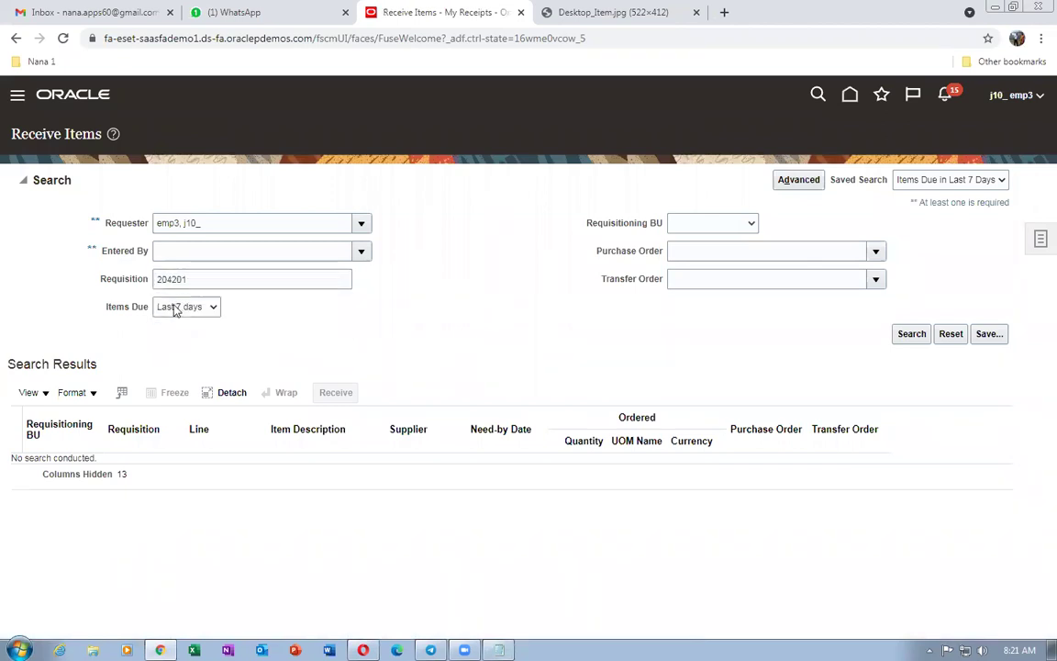
left_click(173, 308)
left_click(187, 415)
left_click(907, 337)
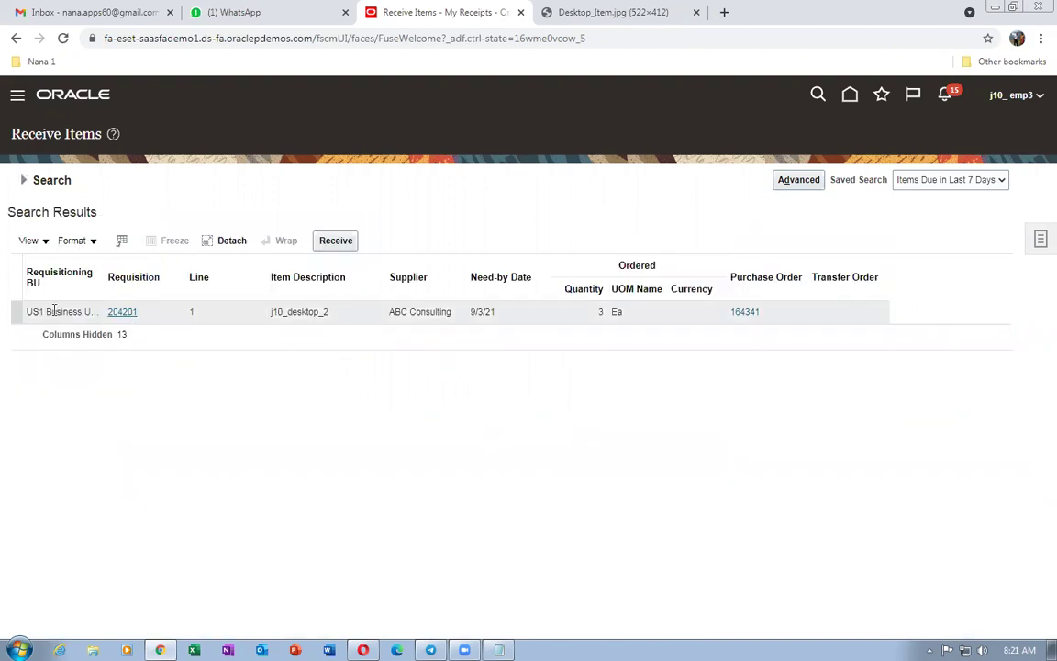
Start a receipt for the j10_desktop_2 requisition line and request its receipt quantity.
left_click(14, 311)
left_click(334, 243)
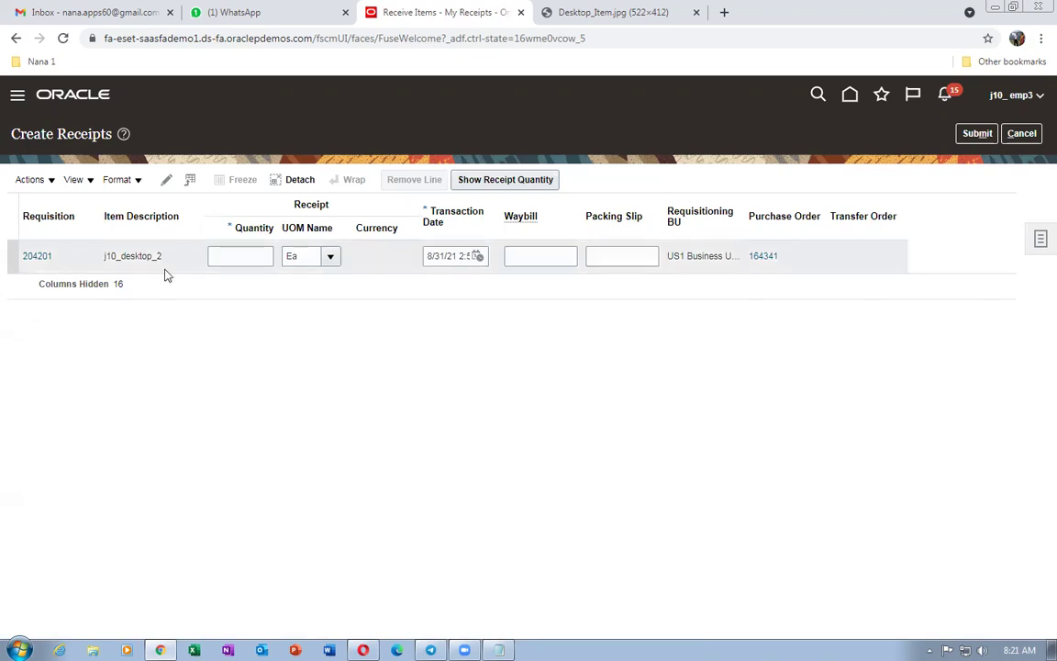
left_click(500, 181)
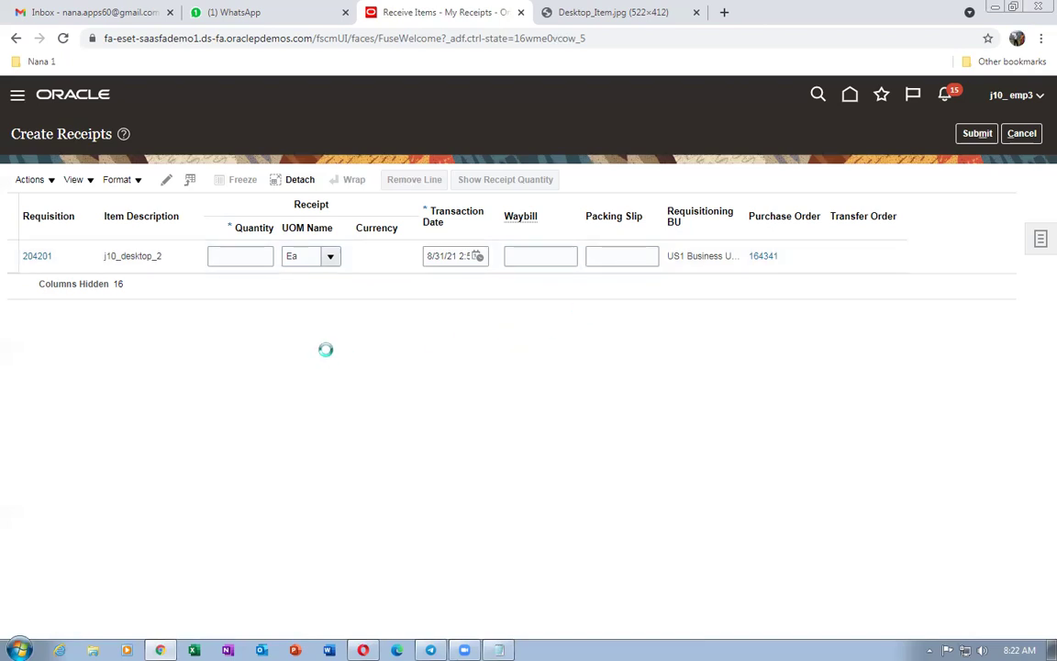
left_click(251, 13)
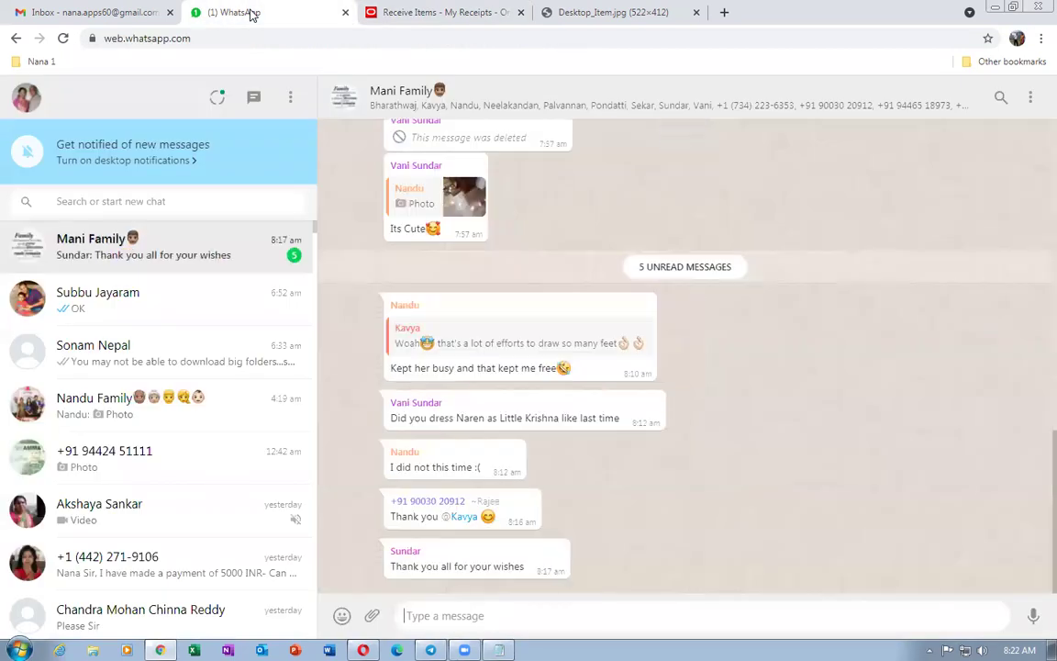
left_click(445, 13)
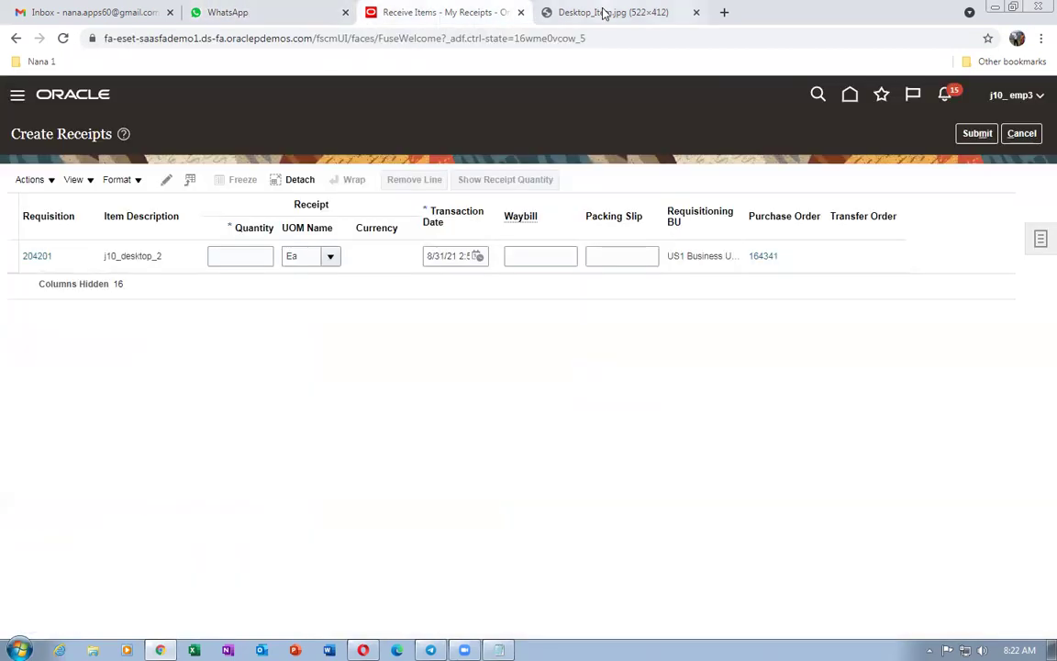
left_click(606, 13)
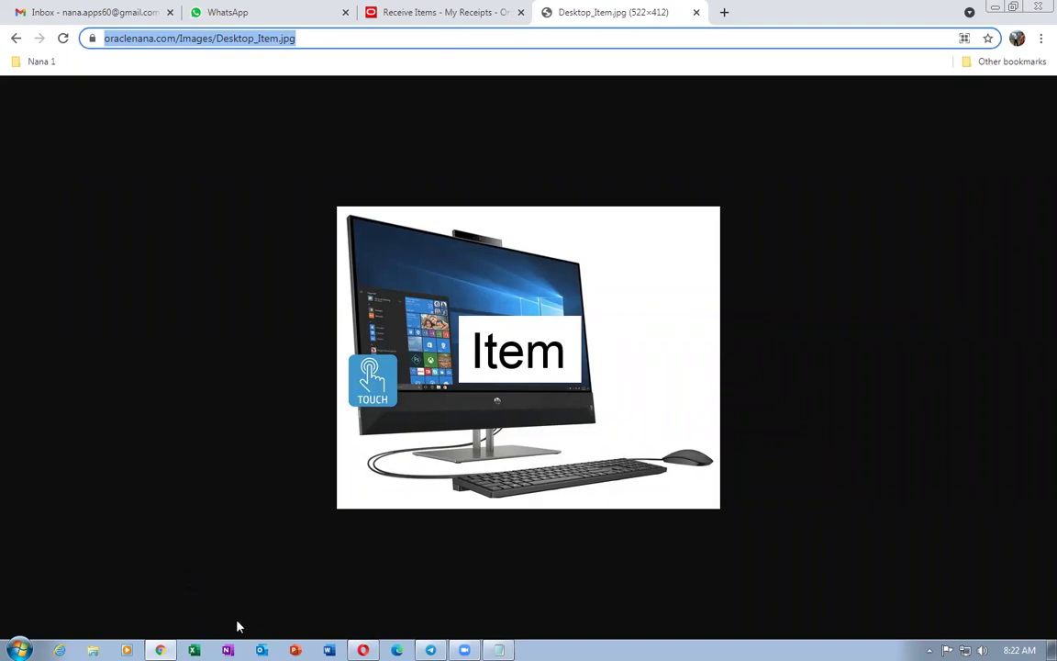
left_click(438, 14)
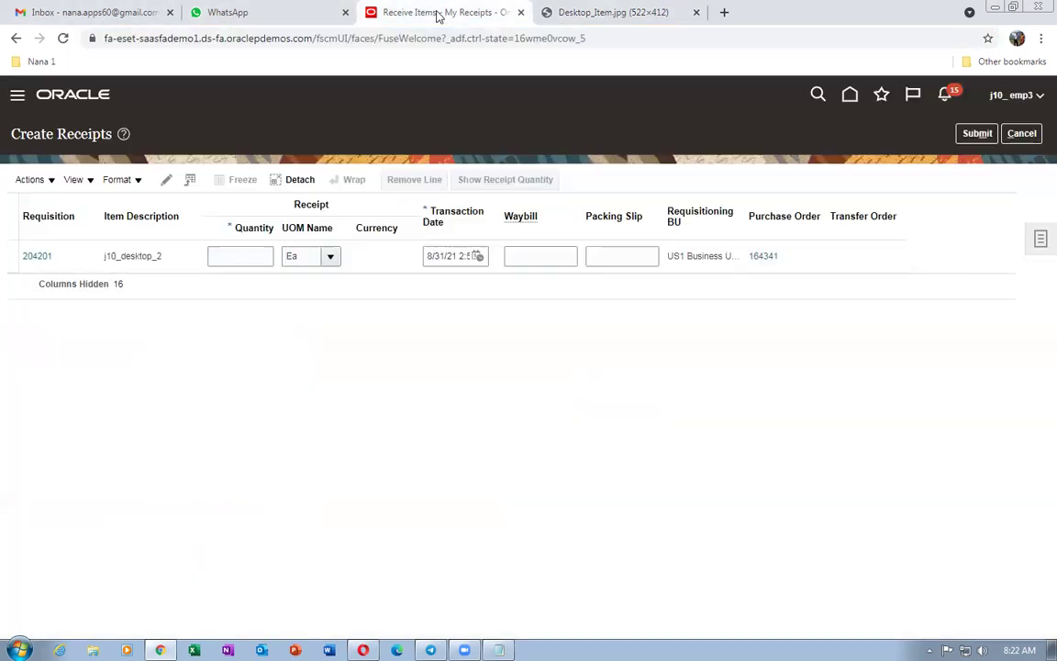
Set the receipt quantity of the j10_desktop_2 line to 3 and submit the receipt.
left_click(235, 256)
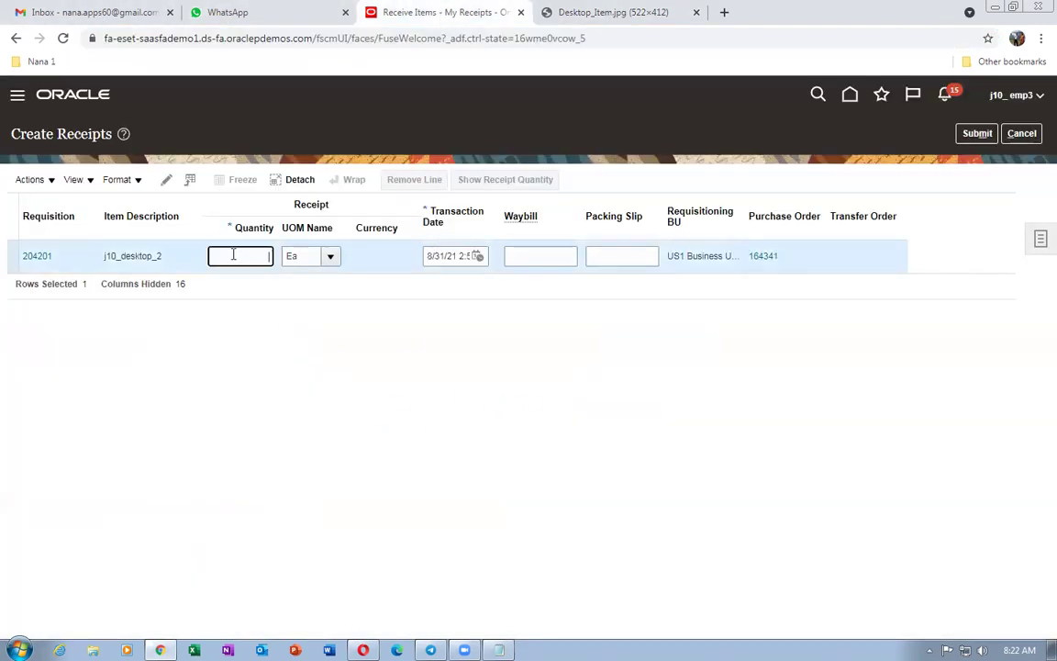
type("3")
left_click(688, 377)
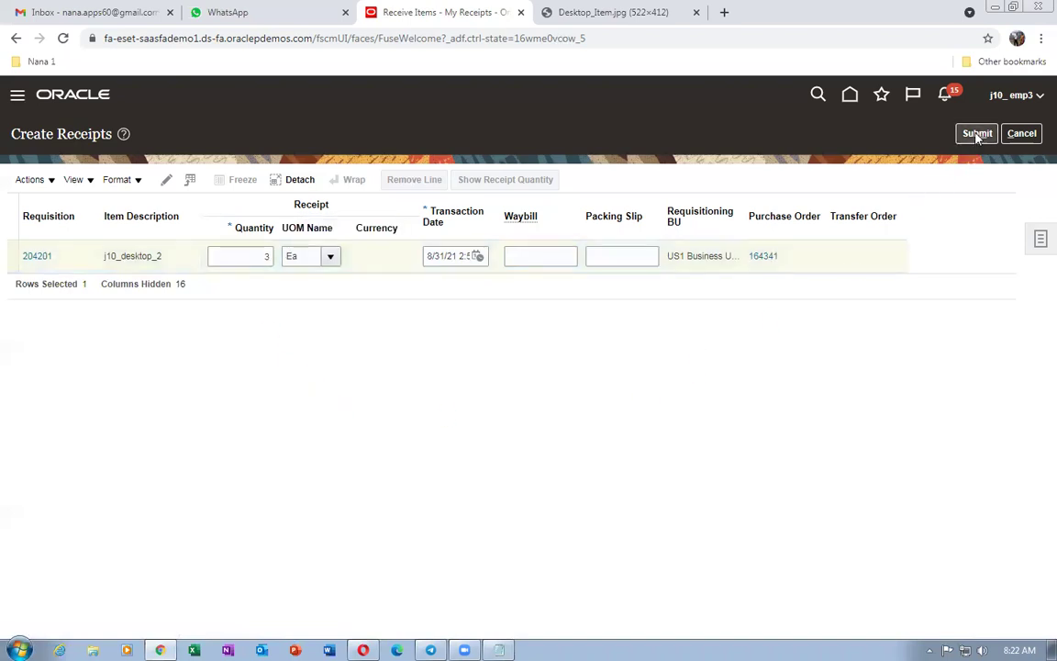
left_click(978, 134)
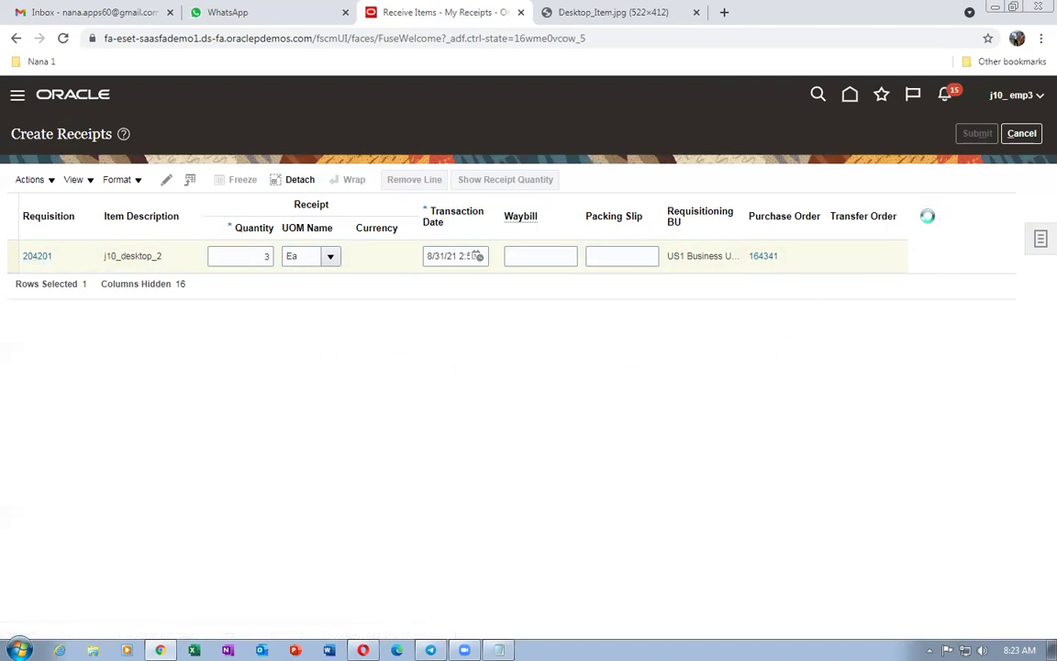
left_click(597, 13)
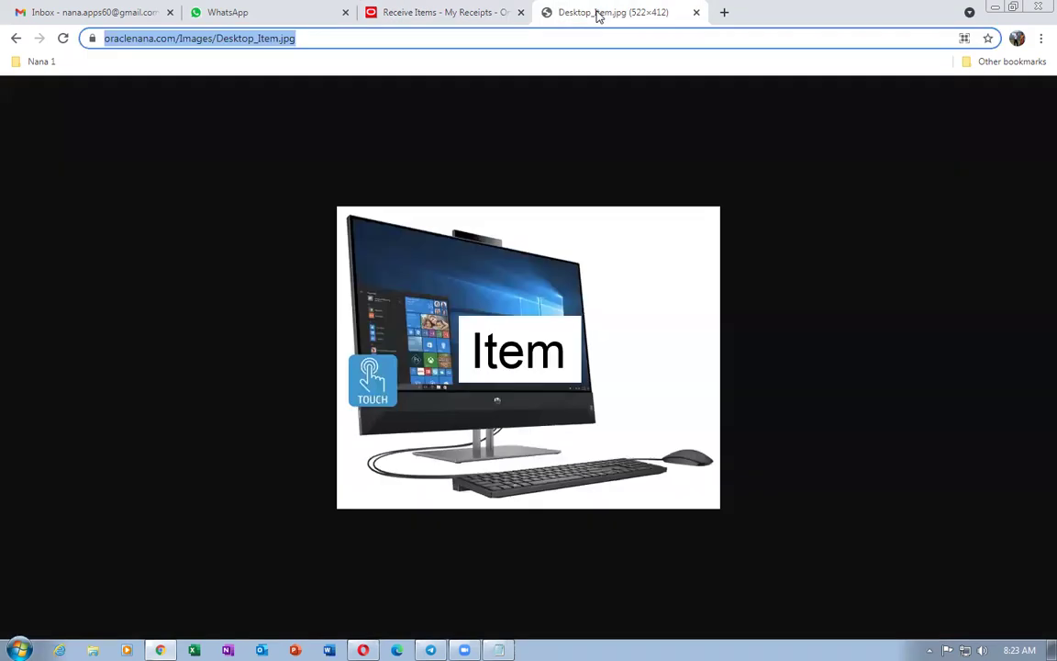
left_click(463, 13)
right_click(464, 15)
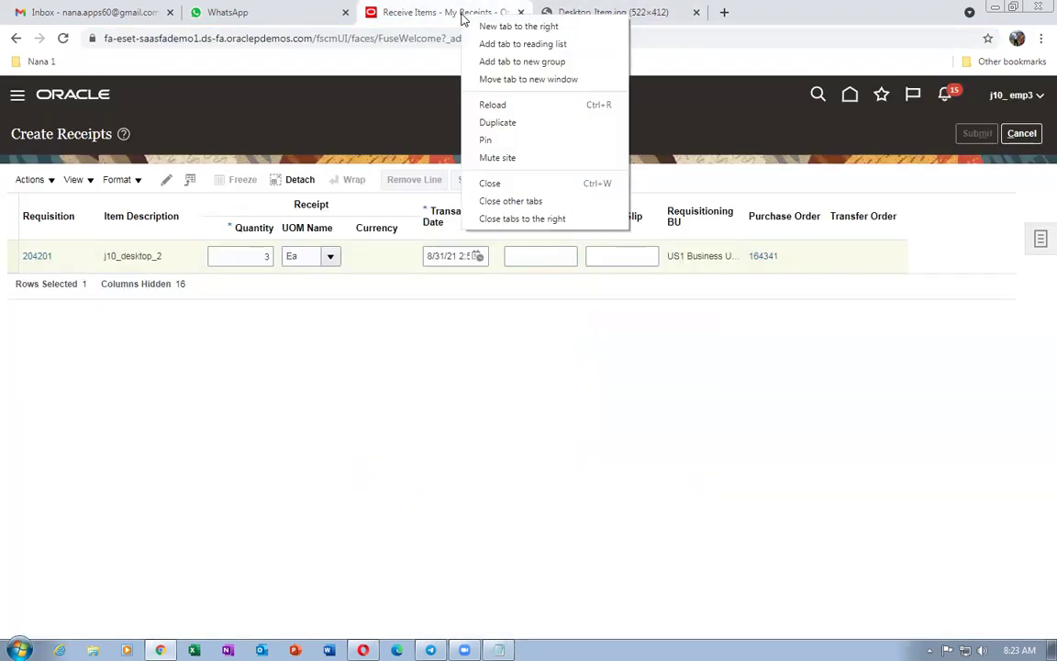
left_click(491, 123)
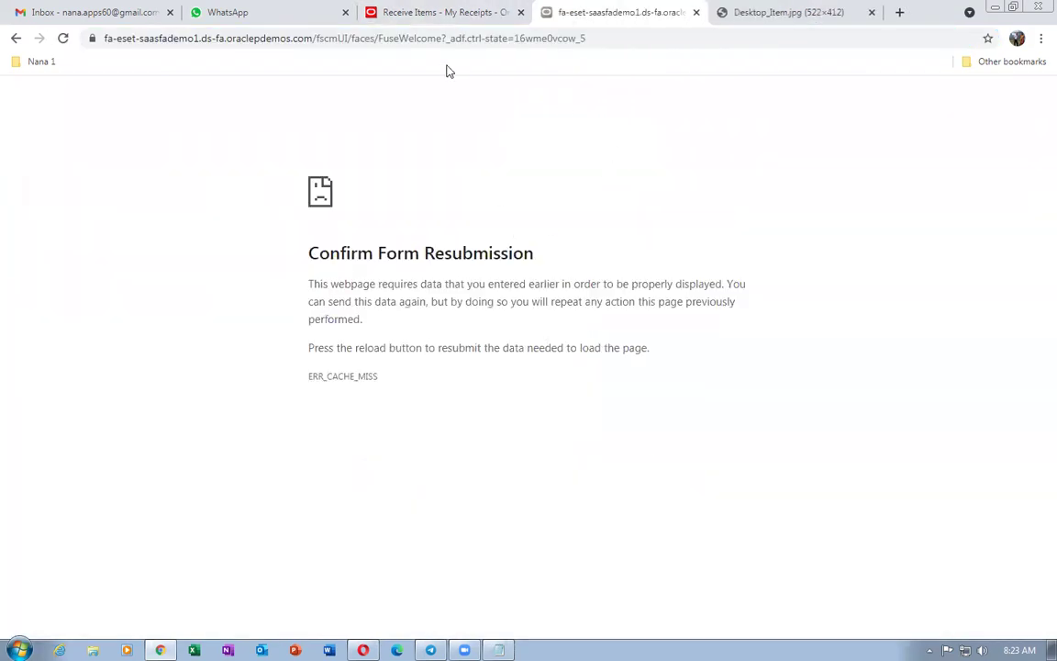
left_click(385, 39)
left_click(640, 39)
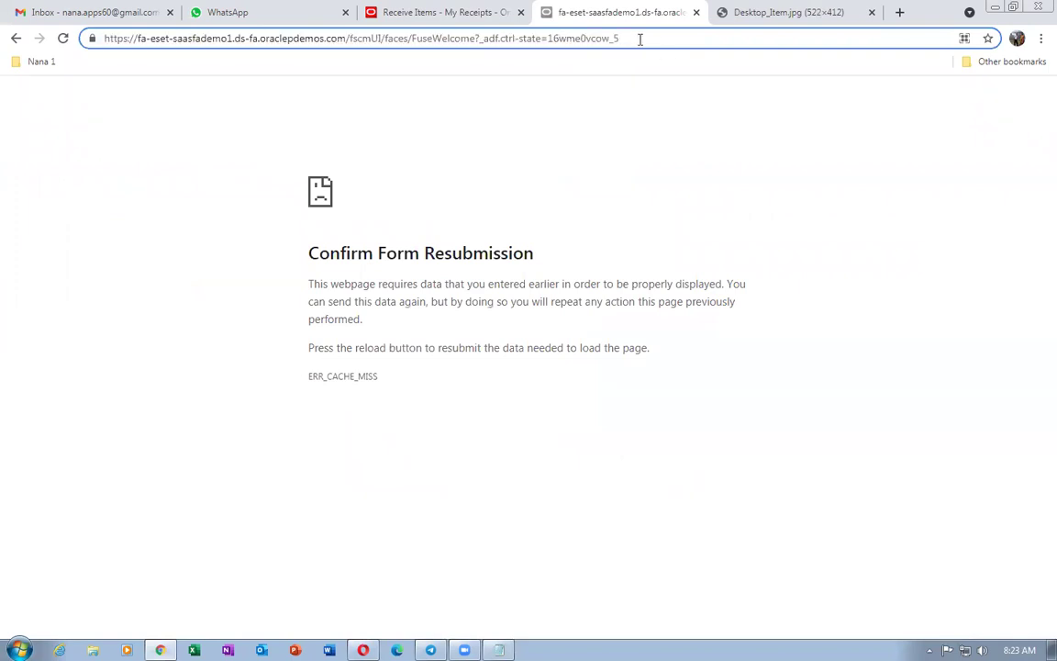
key("BackSpace")
key("BackSpace")
key("BackSpace")
key("BackSpace")
key("BackSpace")
key("BackSpace")
key("BackSpace")
key("BackSpace")
key("BackSpace")
key("BackSpace")
key("BackSpace")
key("BackSpace")
key("BackSpace")
key("BackSpace")
key("BackSpace")
key("BackSpace")
key("BackSpace")
key("BackSpace")
key("BackSpace")
key("BackSpace")
key("BackSpace")
key("BackSpace")
key("BackSpace")
key("BackSpace")
key("BackSpace")
key("BackSpace")
key("BackSpace")
key("BackSpace")
key("BackSpace")
key("BackSpace")
key("BackSpace")
key("BackSpace")
key("BackSpace")
key("BackSpace")
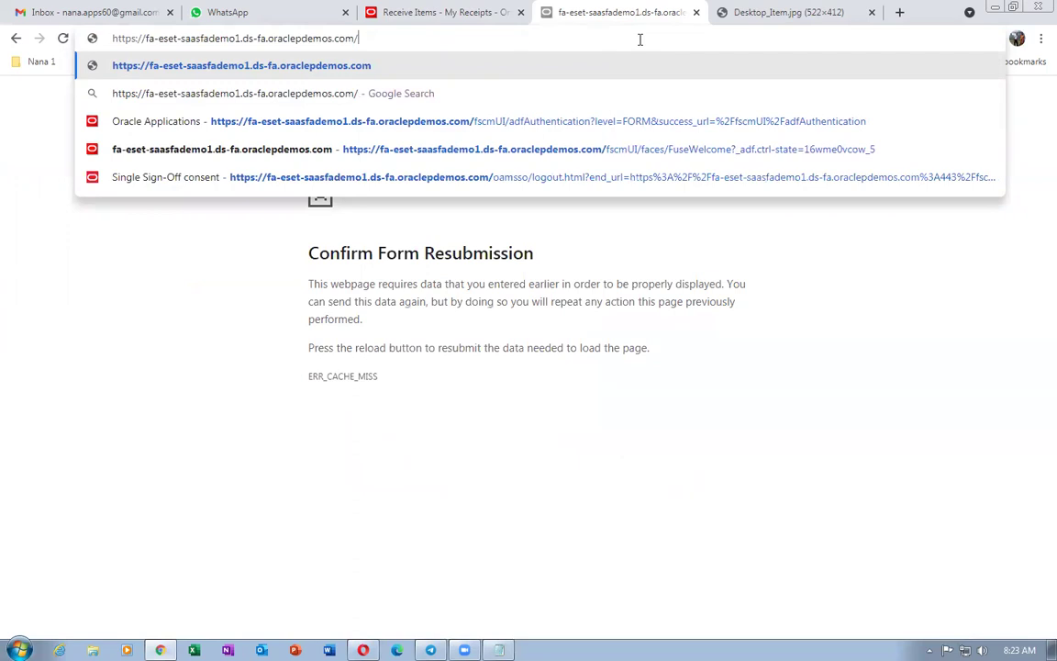
key("Return")
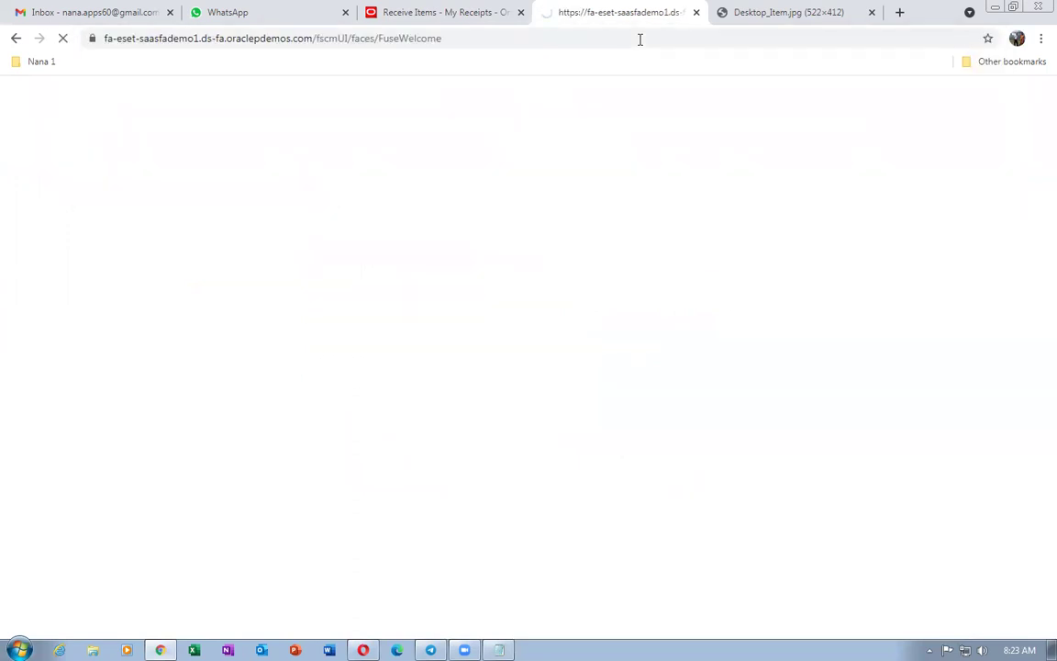
left_click(395, 13)
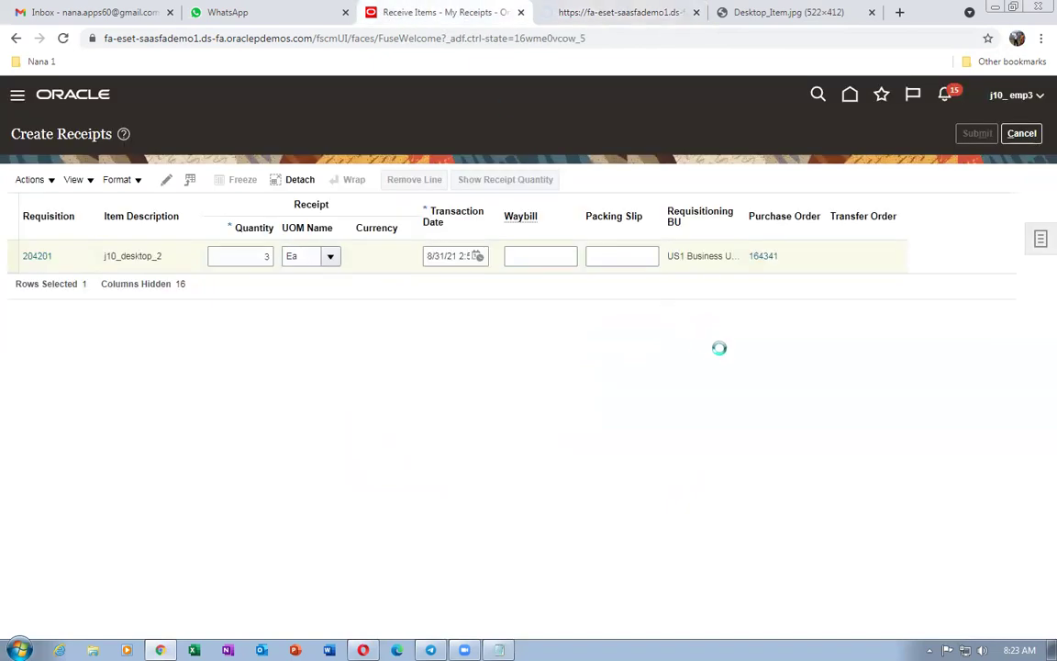
left_click(615, 13)
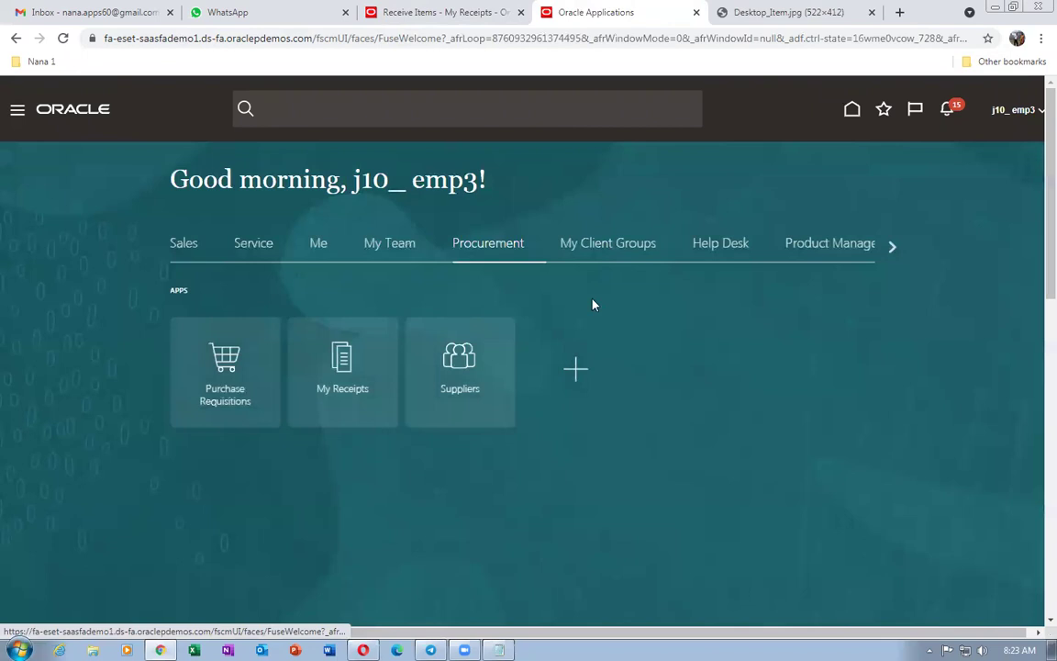
Open the j10_AMC for 15 laptops request form in Purchase Requisitions and highlight its instruction text.
left_click(219, 380)
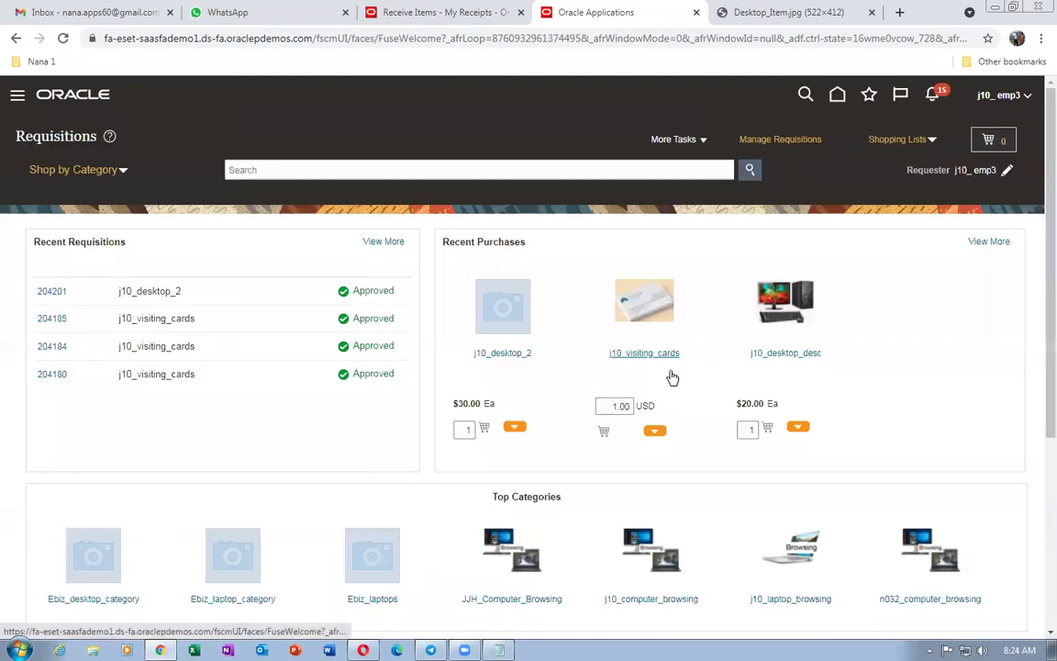
scroll(669, 378, "down", 2)
scroll(646, 392, "down", 2)
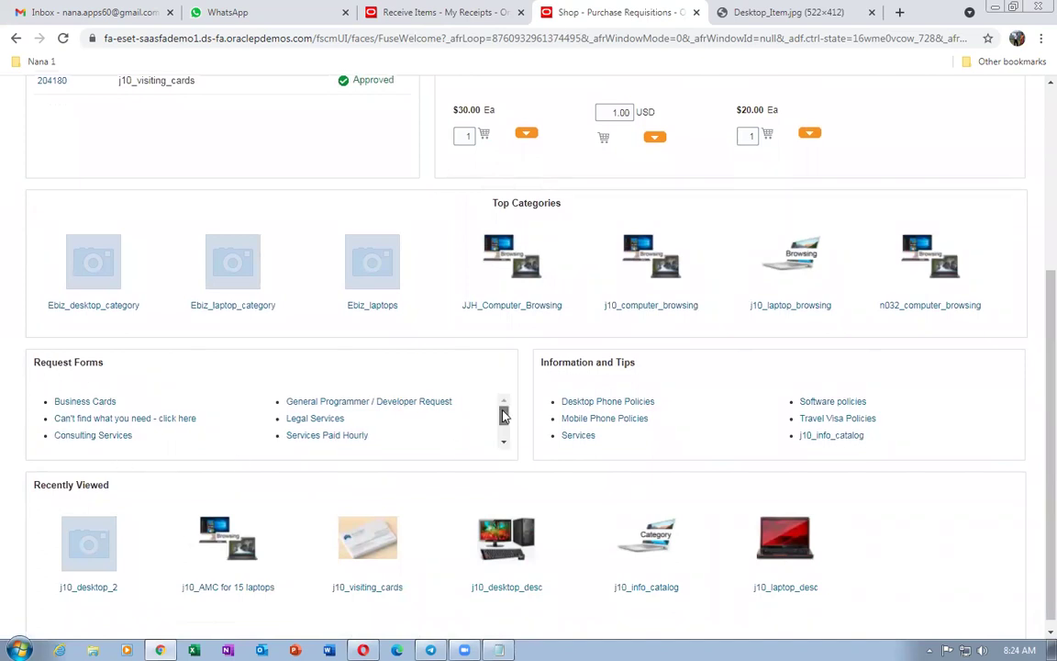
scroll(501, 413, "down", 1)
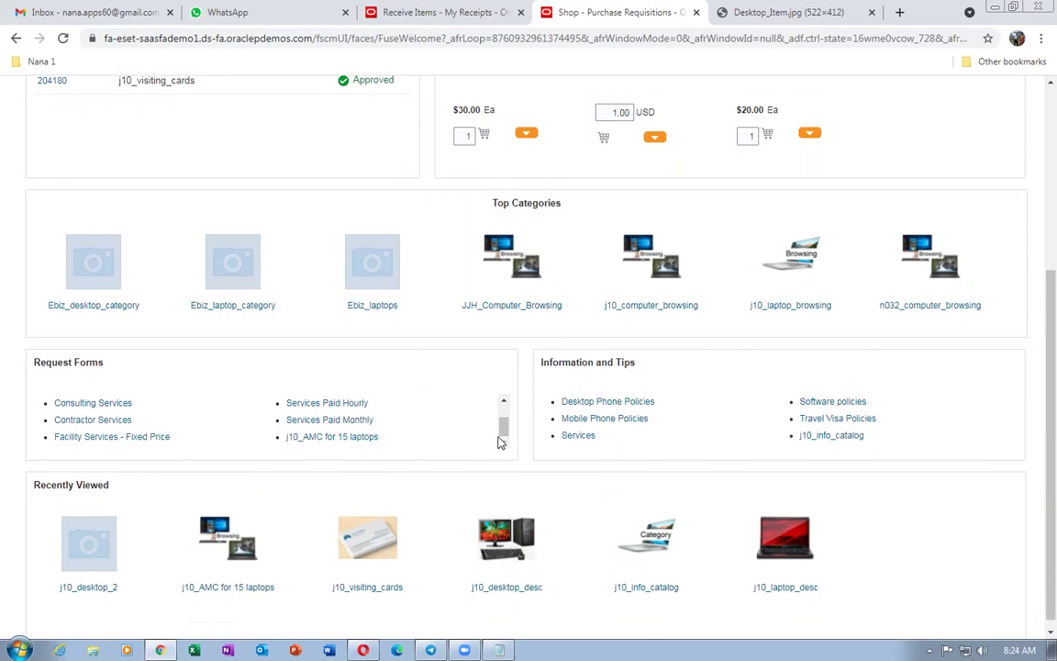
left_click(344, 438)
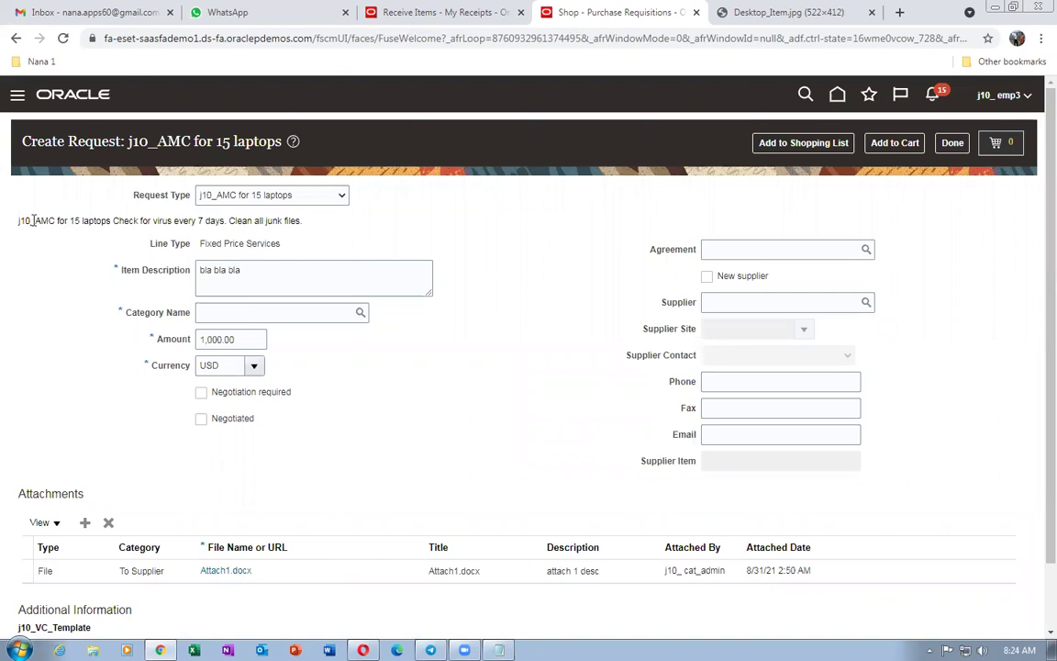
left_click_drag(34, 220, 284, 226)
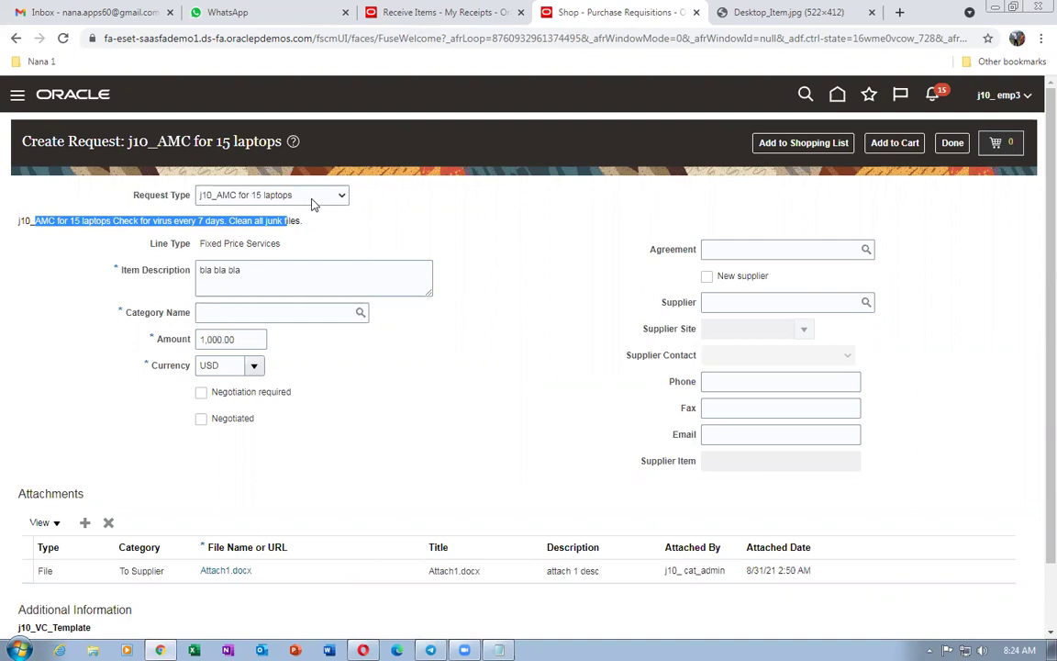
Look through the available request types, keep j10_AMC for 15 laptops, and highlight the form's instruction text.
left_click(313, 196)
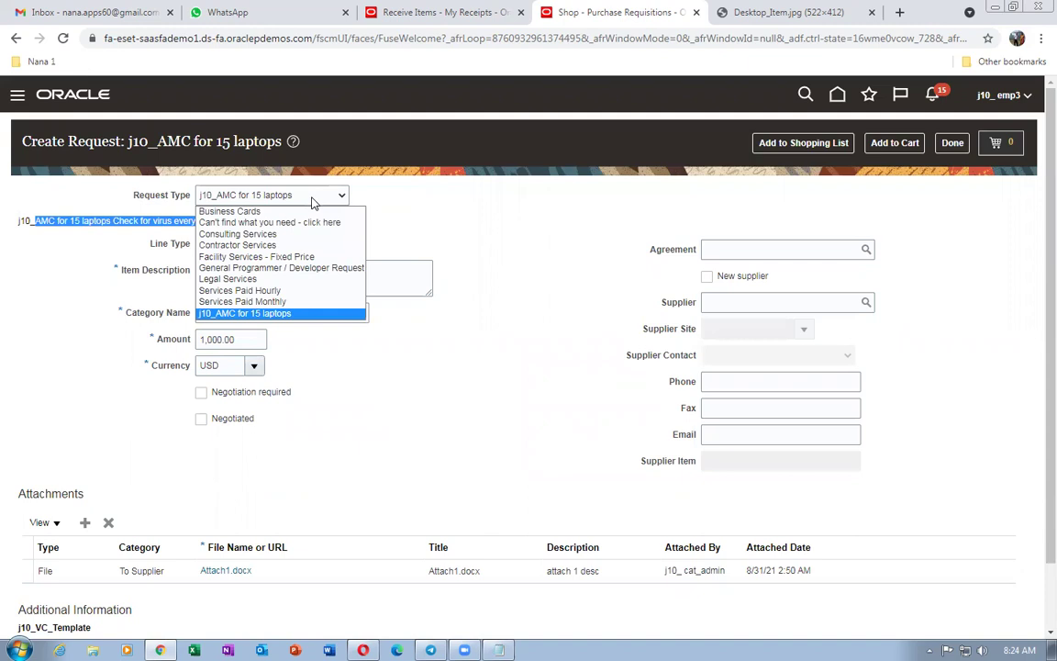
left_click(281, 189)
left_click(94, 232)
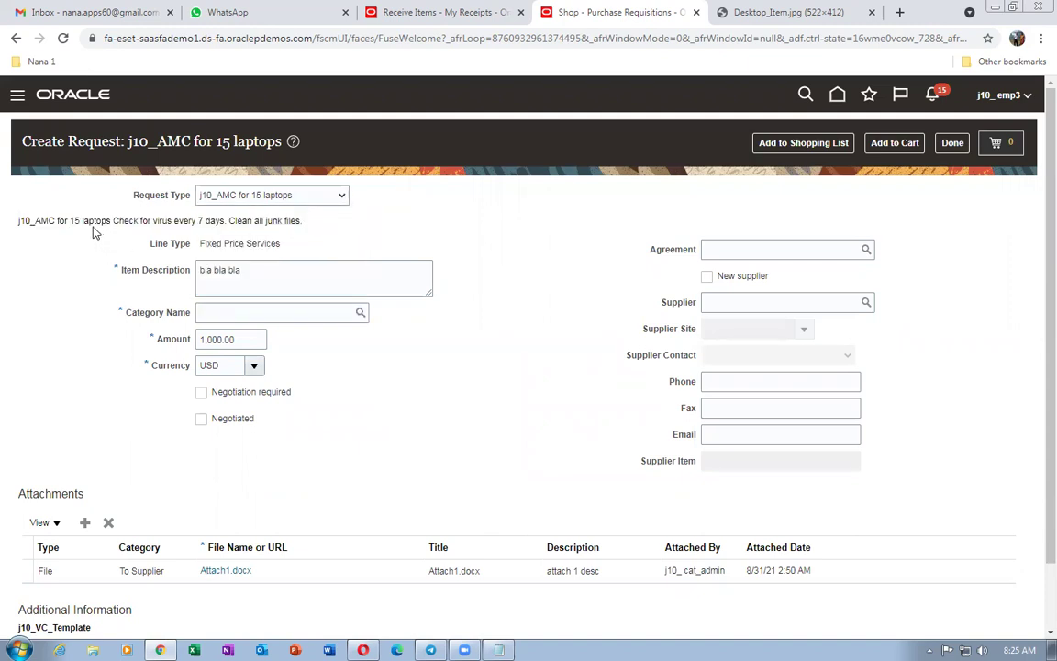
left_click_drag(29, 223, 267, 234)
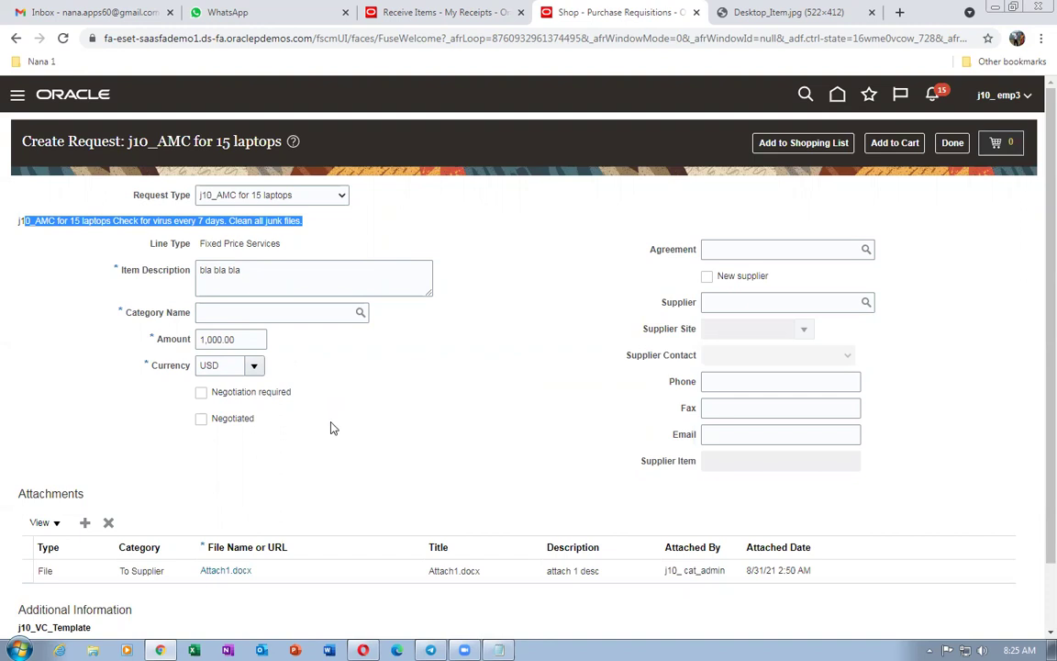
Set the request's category to j10_visiting_cards and mark the request as negotiated.
left_click(215, 312)
type("j1")
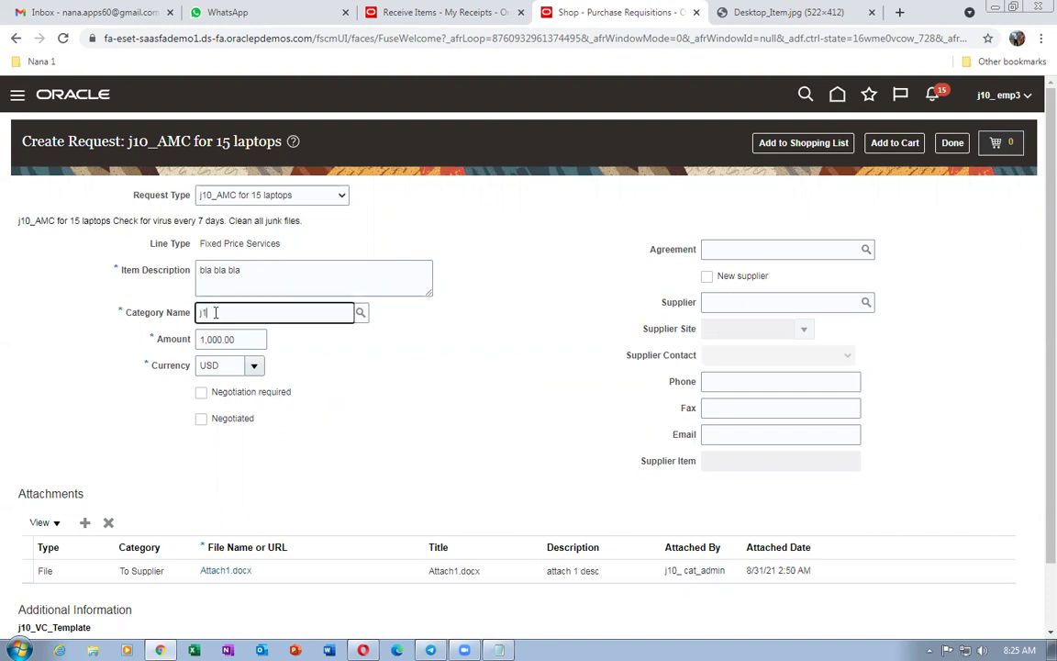
type("0")
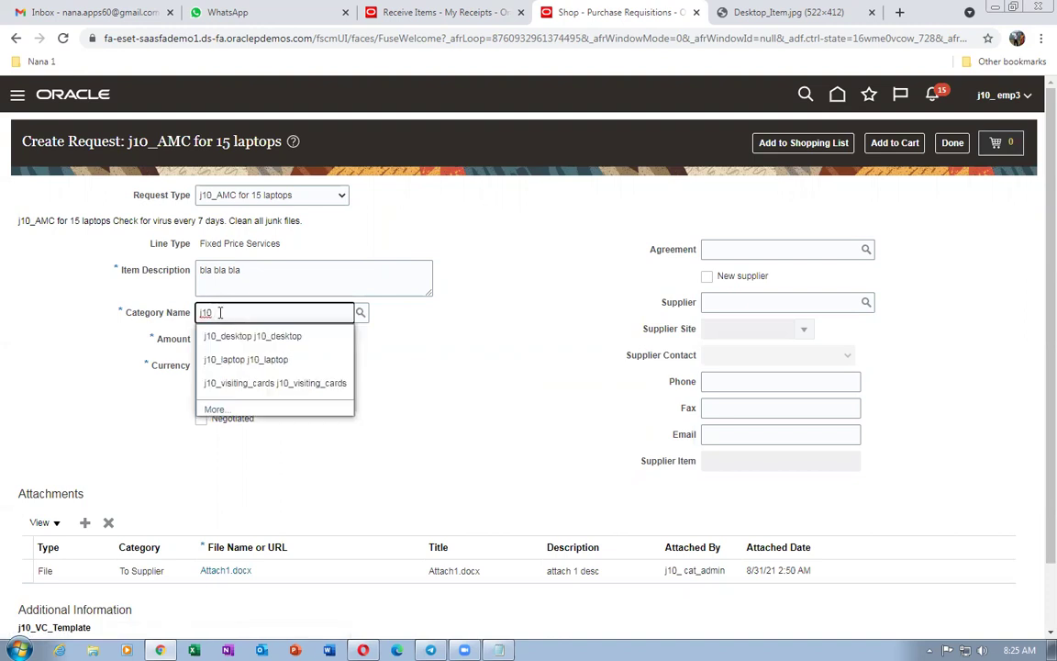
left_click(241, 382)
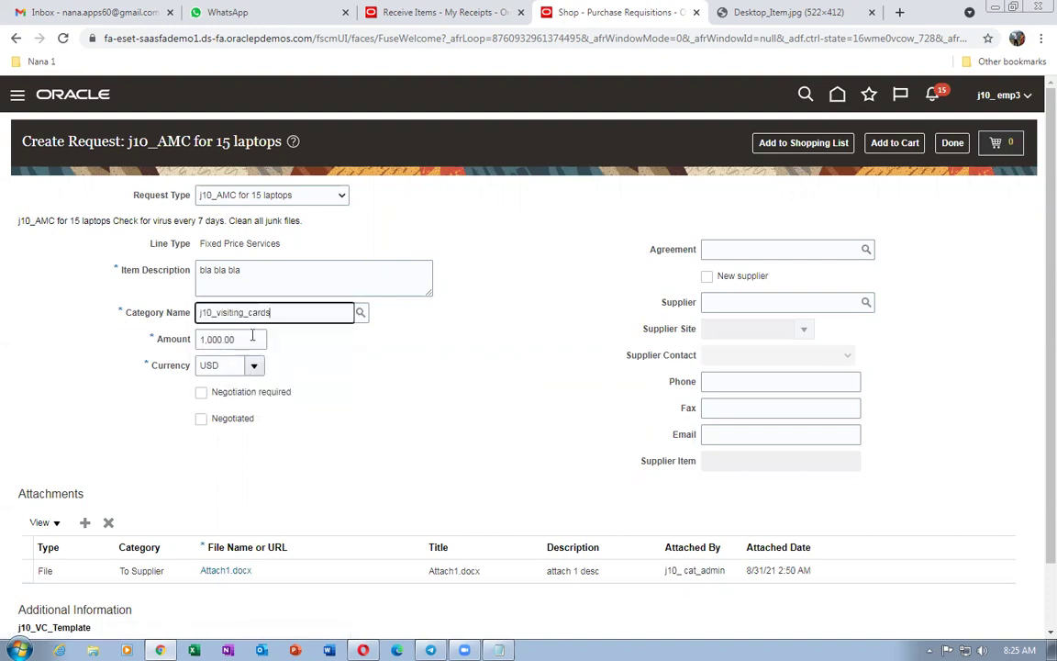
left_click(201, 421)
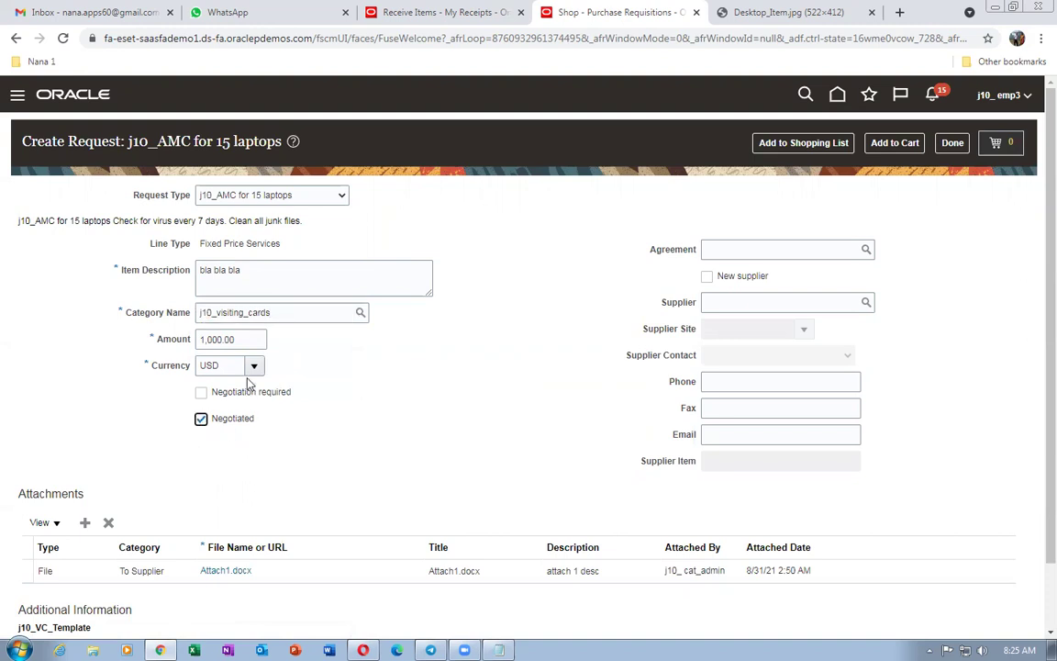
Set the amount of the j10_AMC for 15 laptops request to 990.
left_click_drag(236, 339, 169, 344)
type("990")
key("Tab")
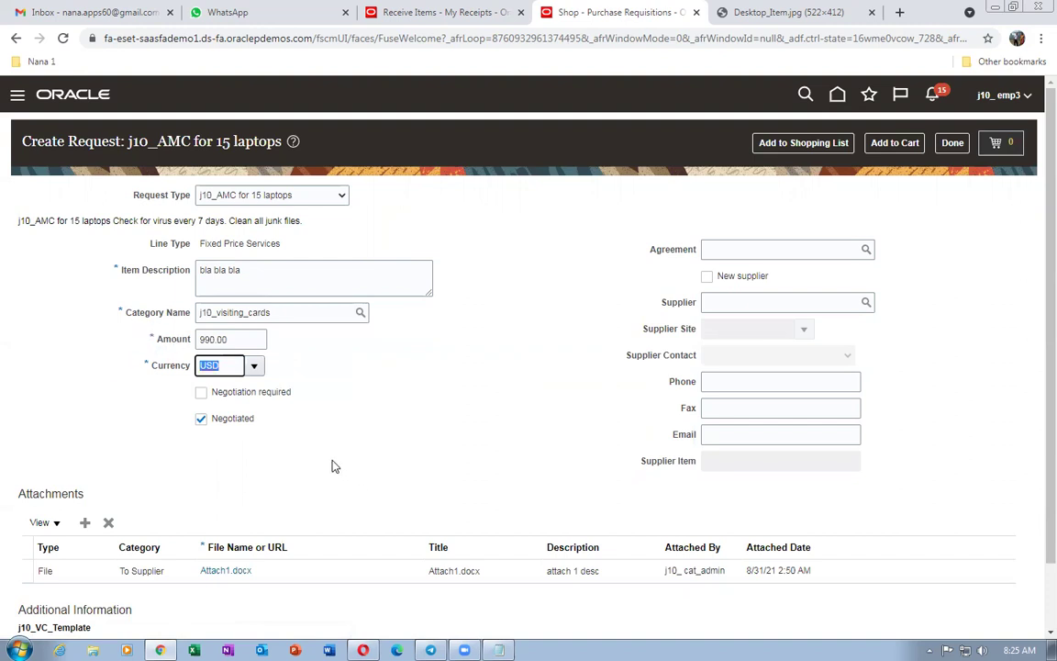
Look up suppliers matching abc and choose ABC Consulting as the request's supplier.
left_click(723, 338)
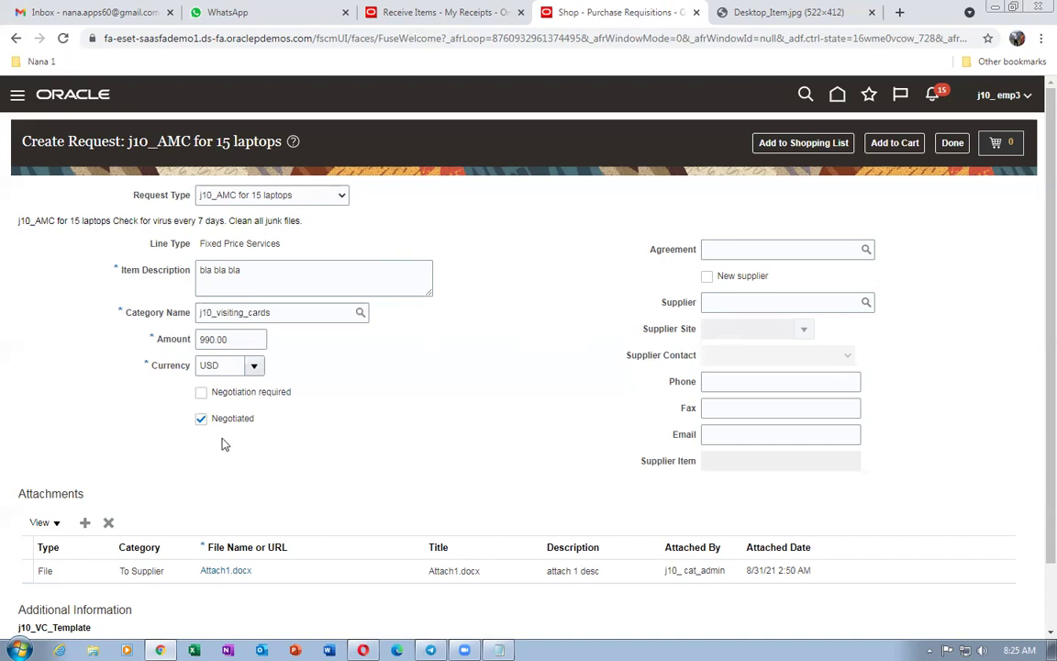
left_click(717, 303)
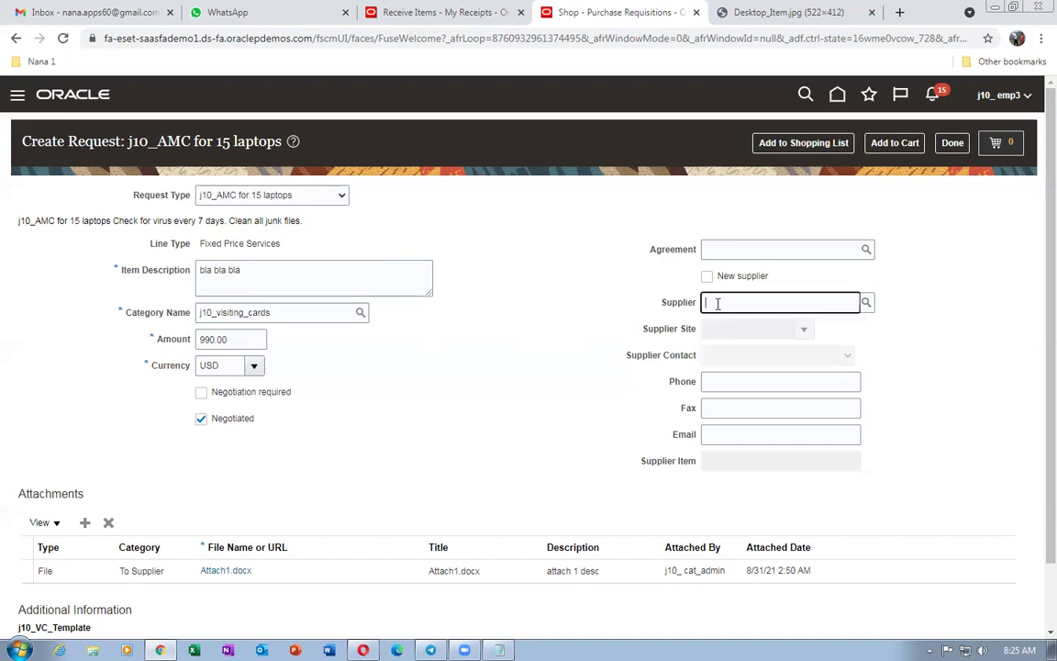
type("abi")
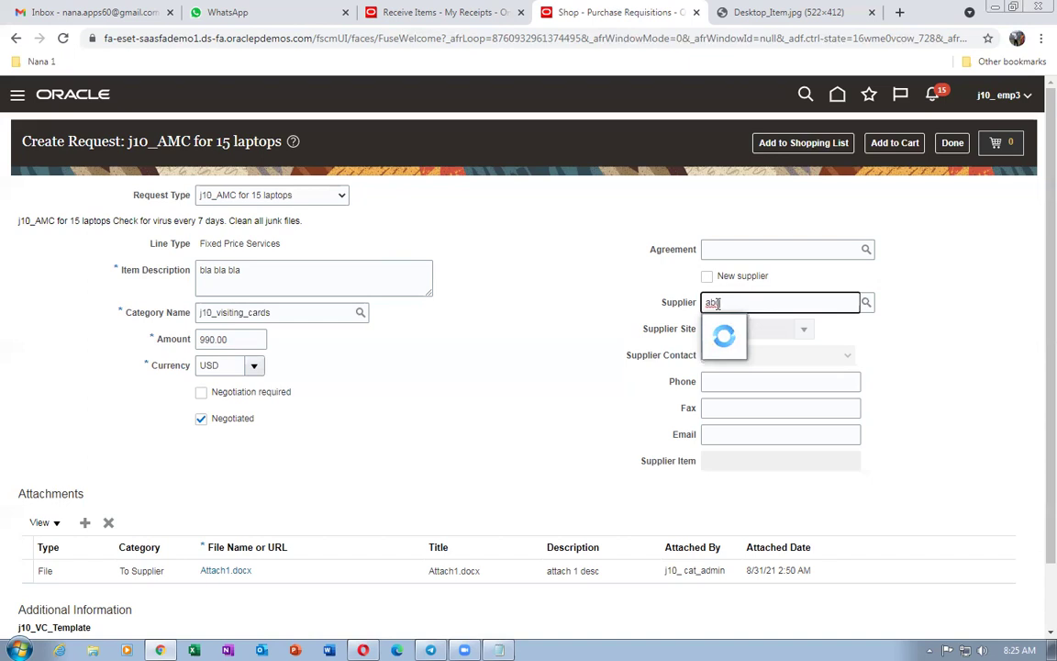
type("c")
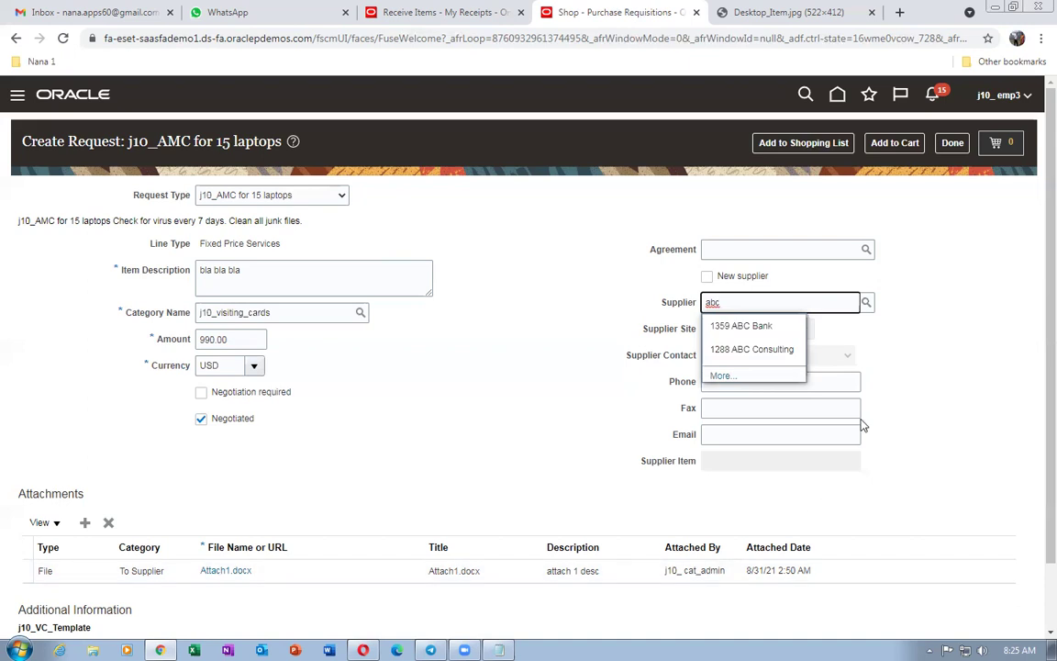
left_click(741, 353)
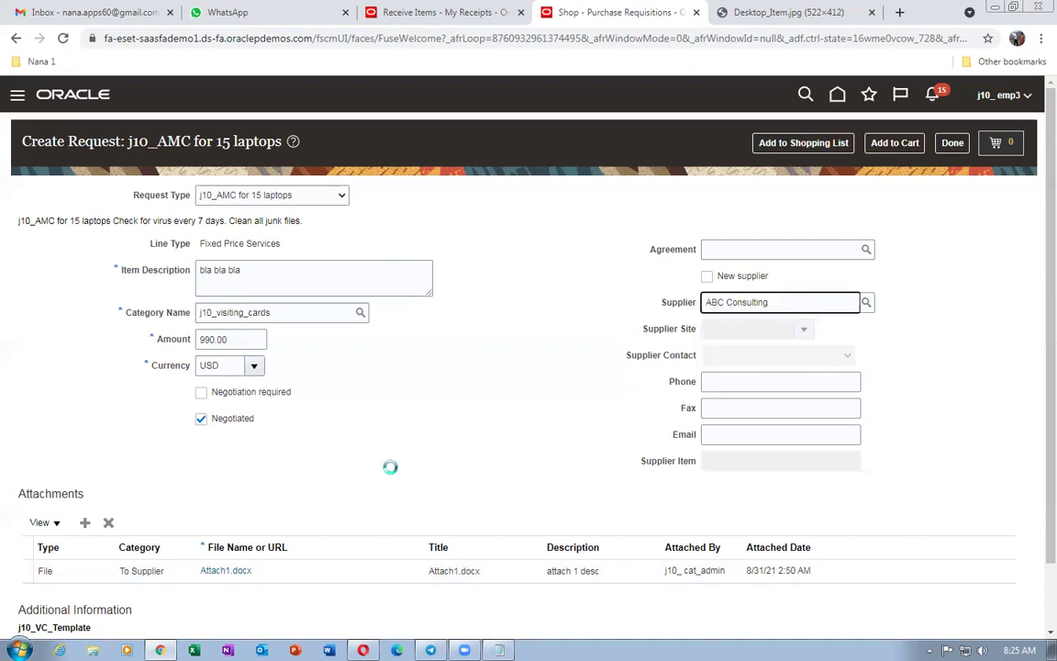
Set j10_City to Bombay in the request's additional information.
scroll(67, 619, "down", 1)
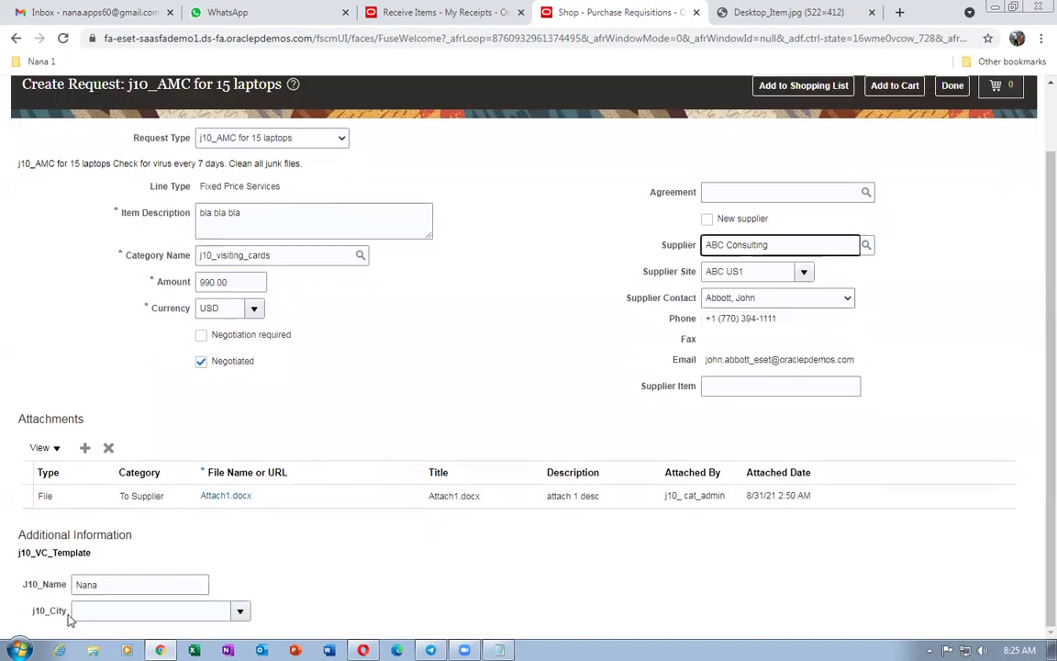
left_click(237, 610)
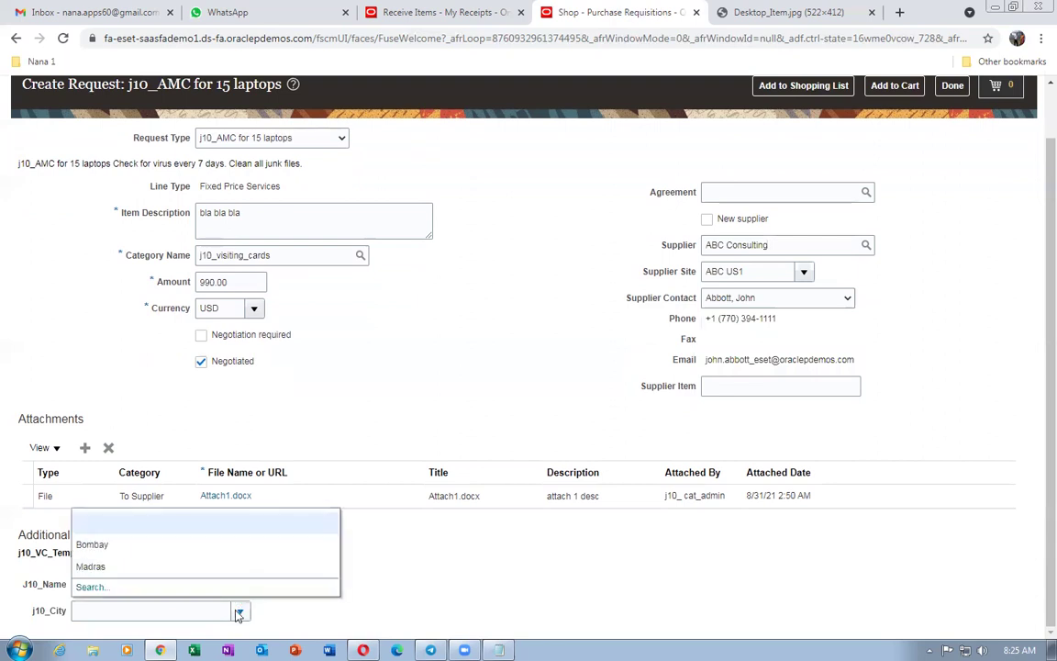
left_click(406, 595)
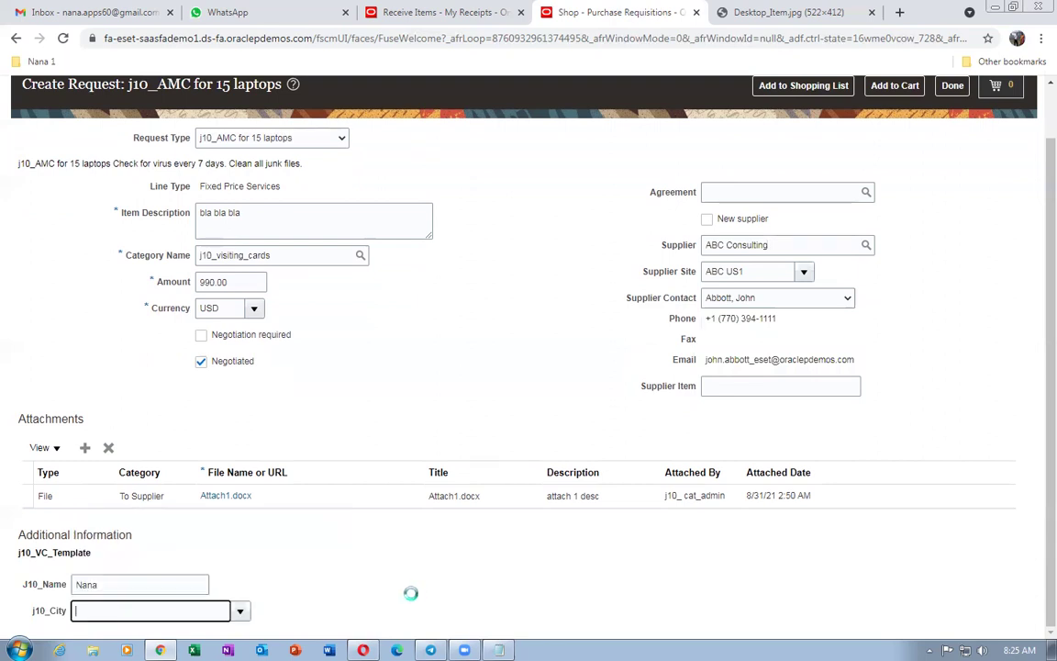
type("Bombay")
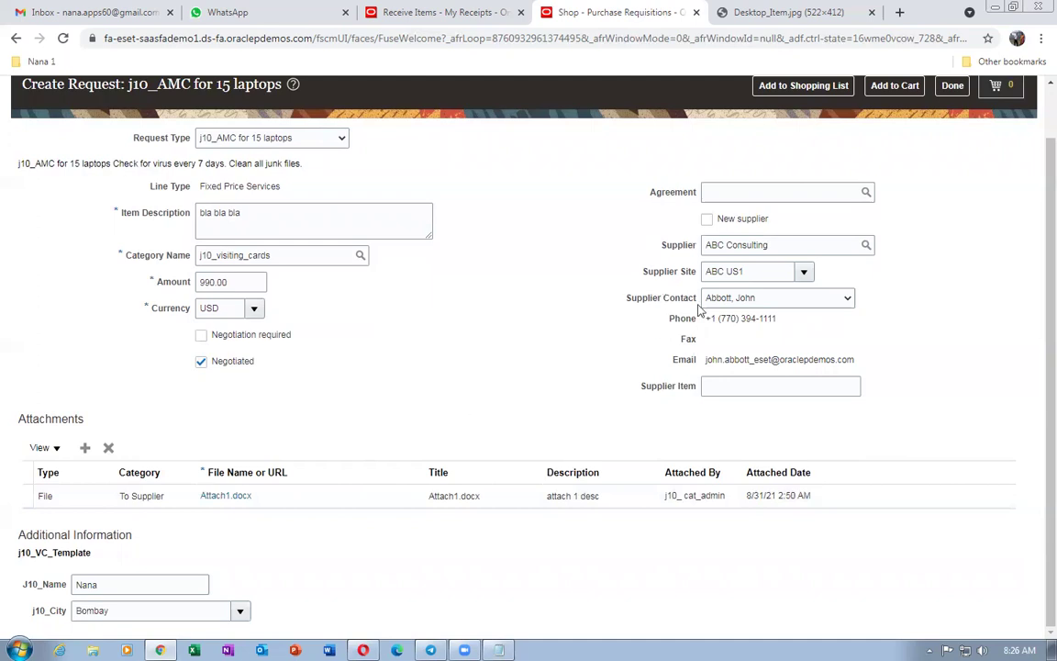
Check the completed request form, add it to the cart, and open the cart contents for full review as a requisition.
scroll(580, 367, "up", 1)
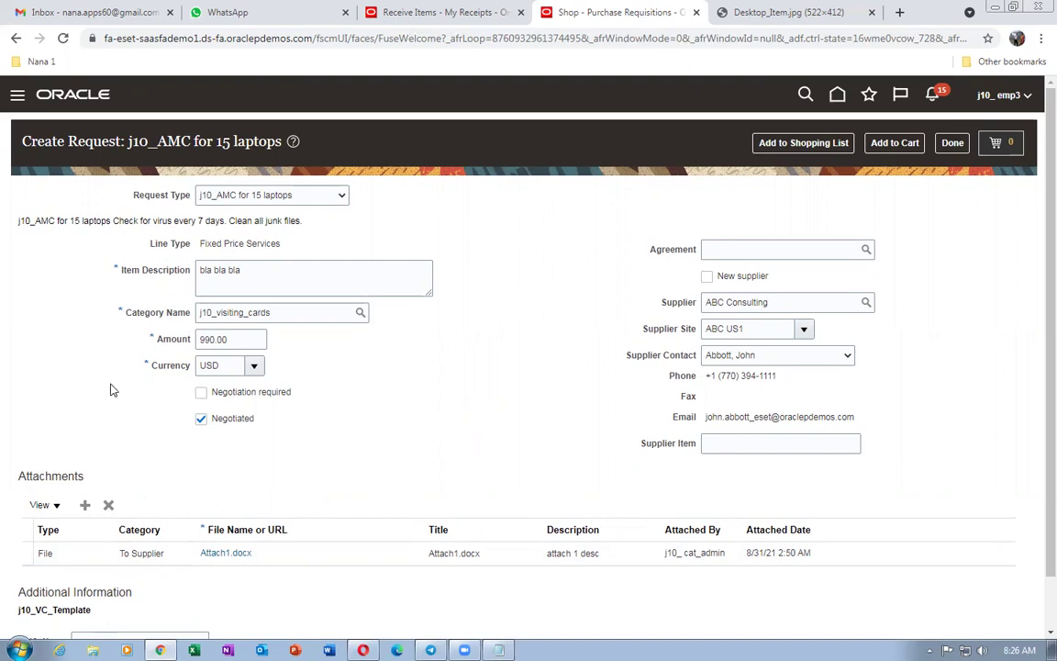
scroll(375, 409, "down", 1)
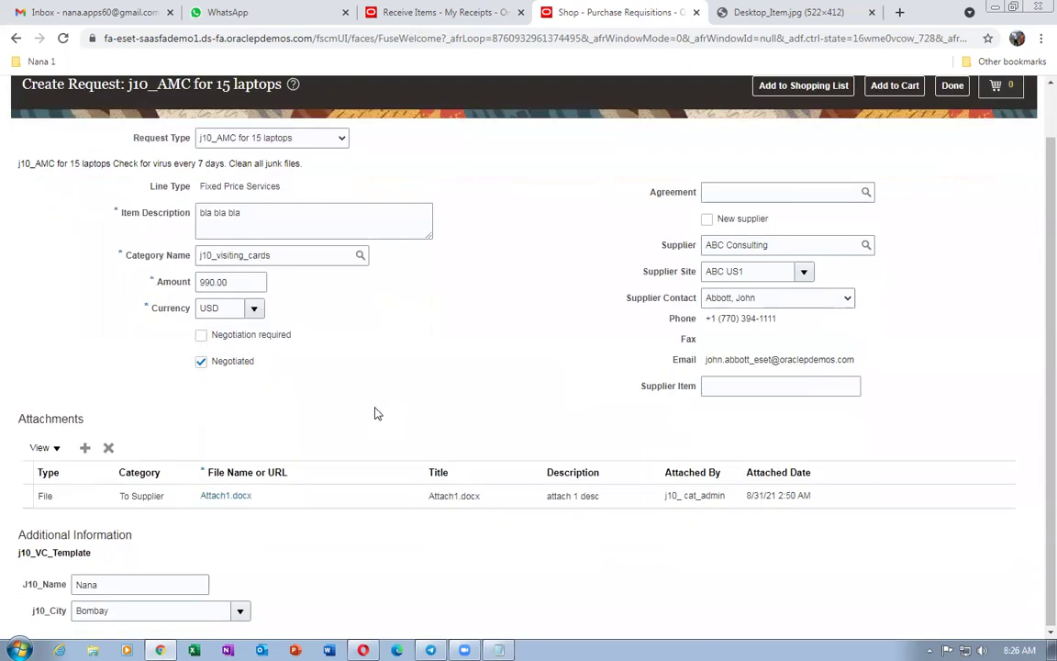
scroll(374, 412, "up", 1)
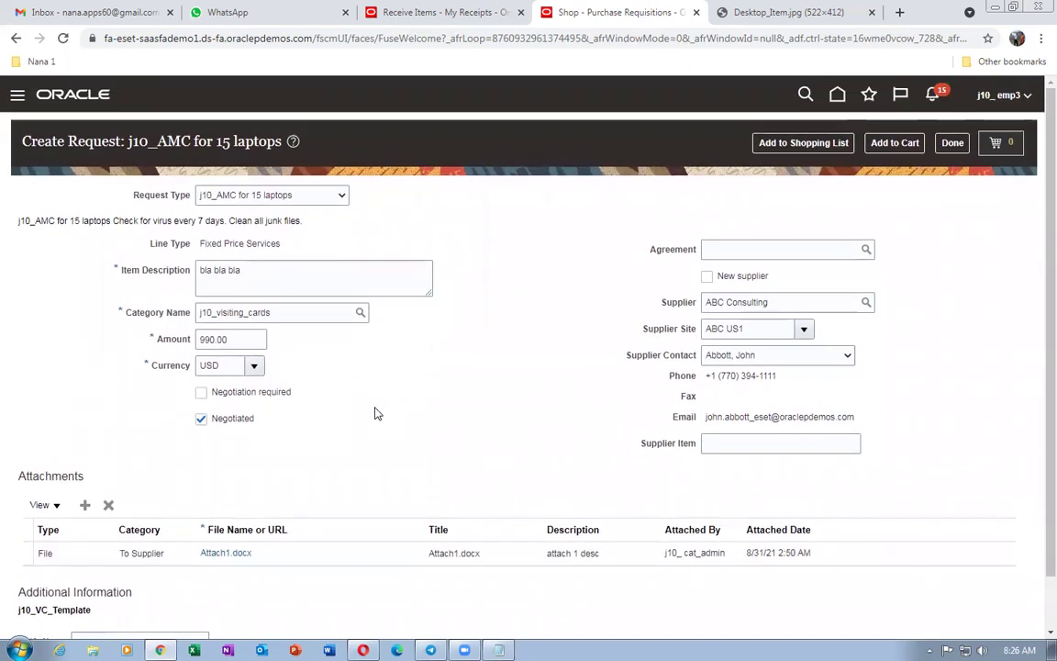
left_click(898, 142)
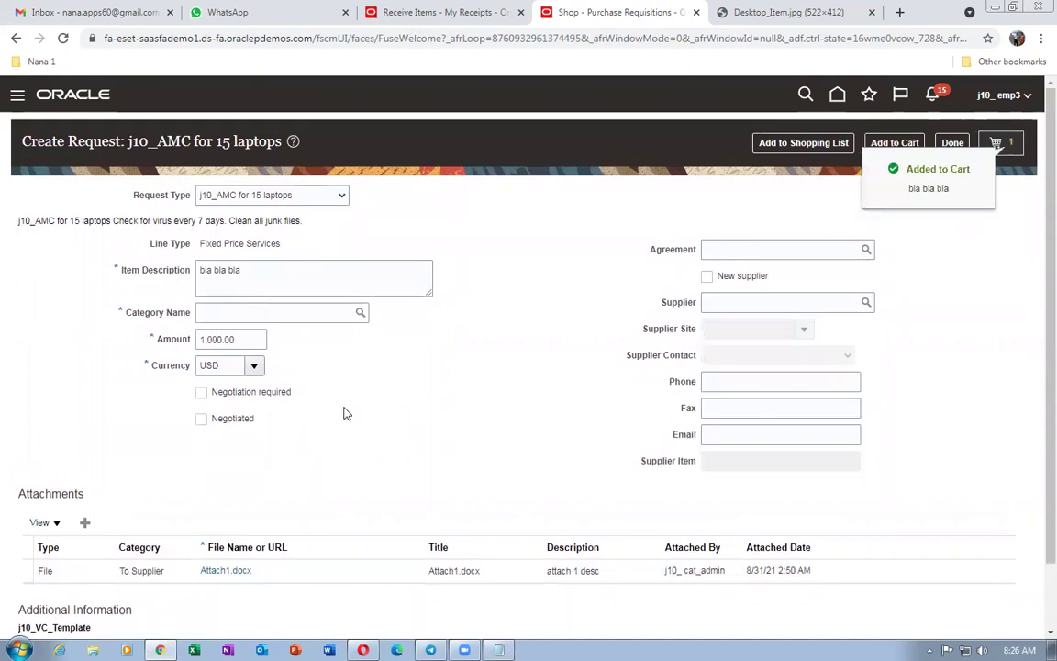
left_click(1007, 145)
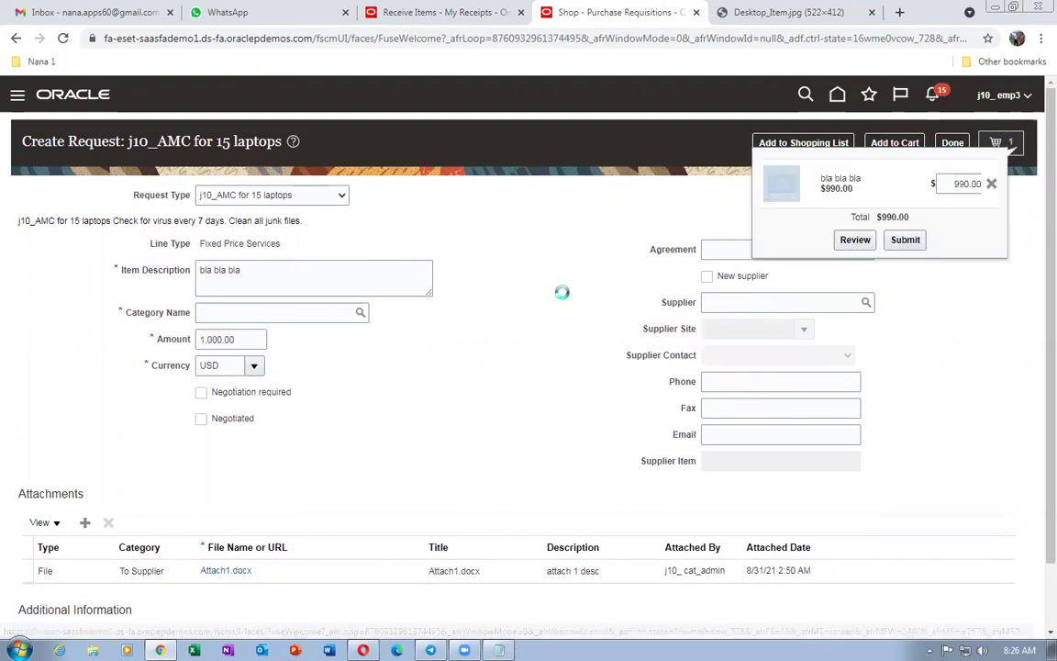
left_click(854, 240)
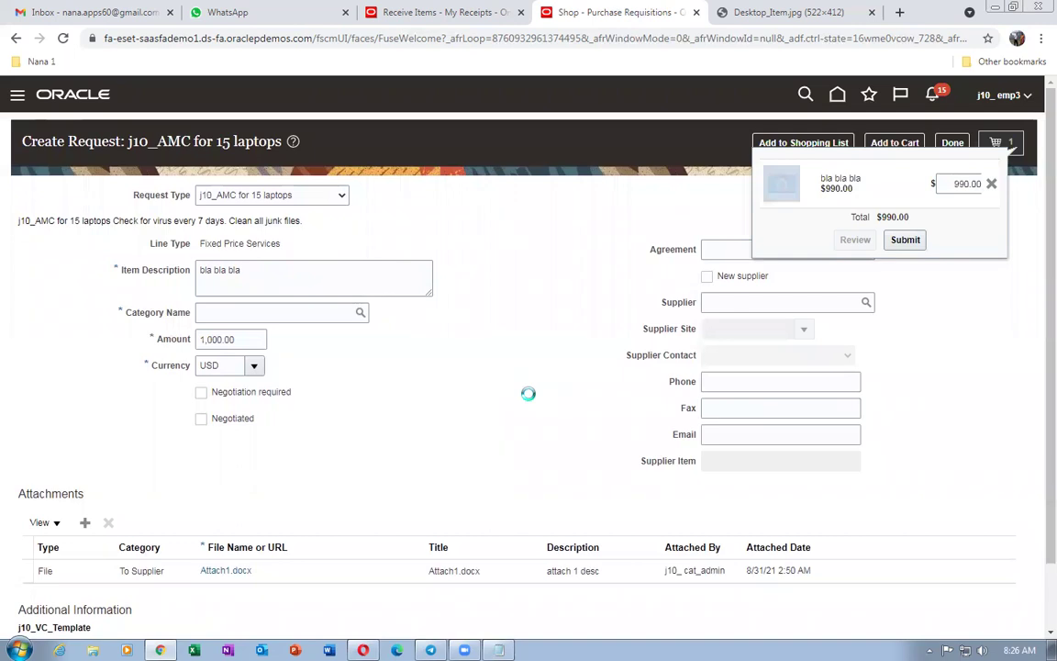
Switch to the receipts browser tab, highlight the receipt confirmation message, and dismiss it.
left_click(487, 11)
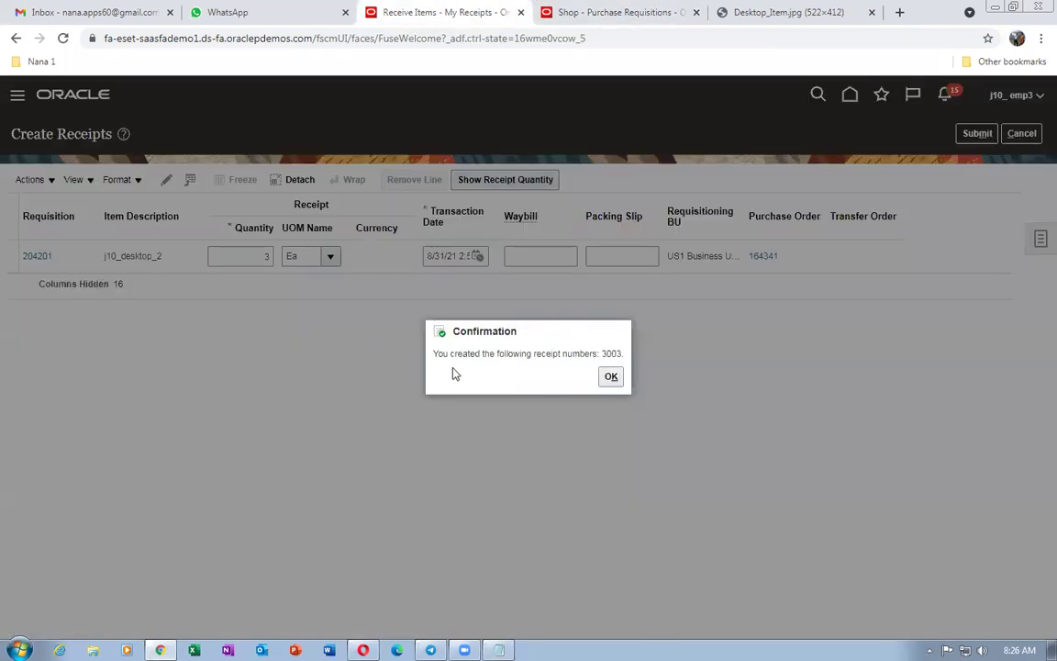
left_click_drag(443, 355, 630, 362)
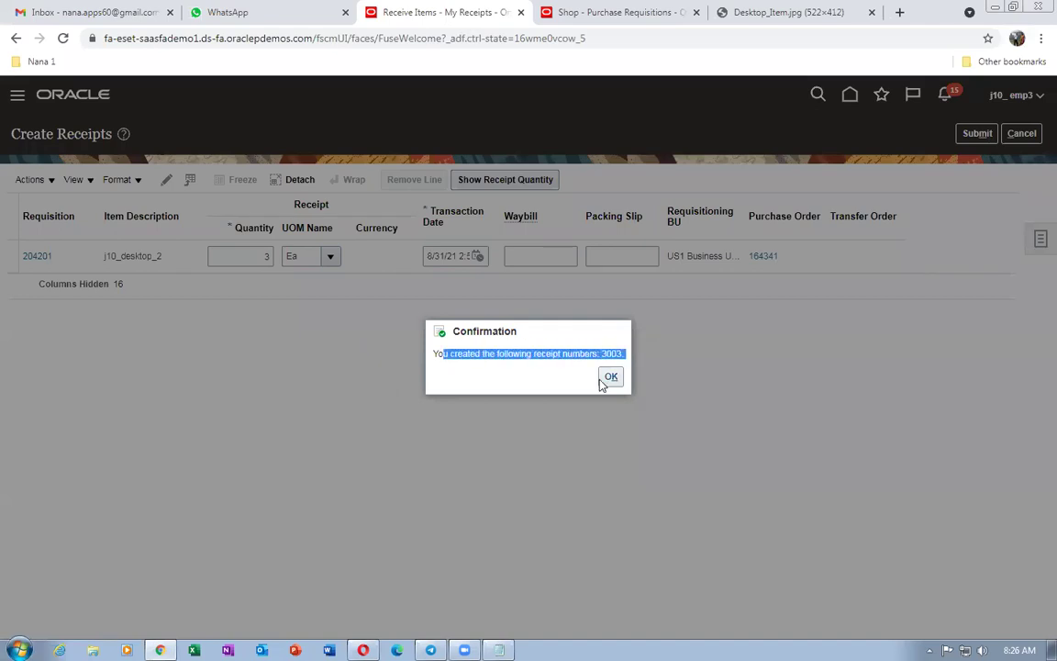
left_click(607, 380)
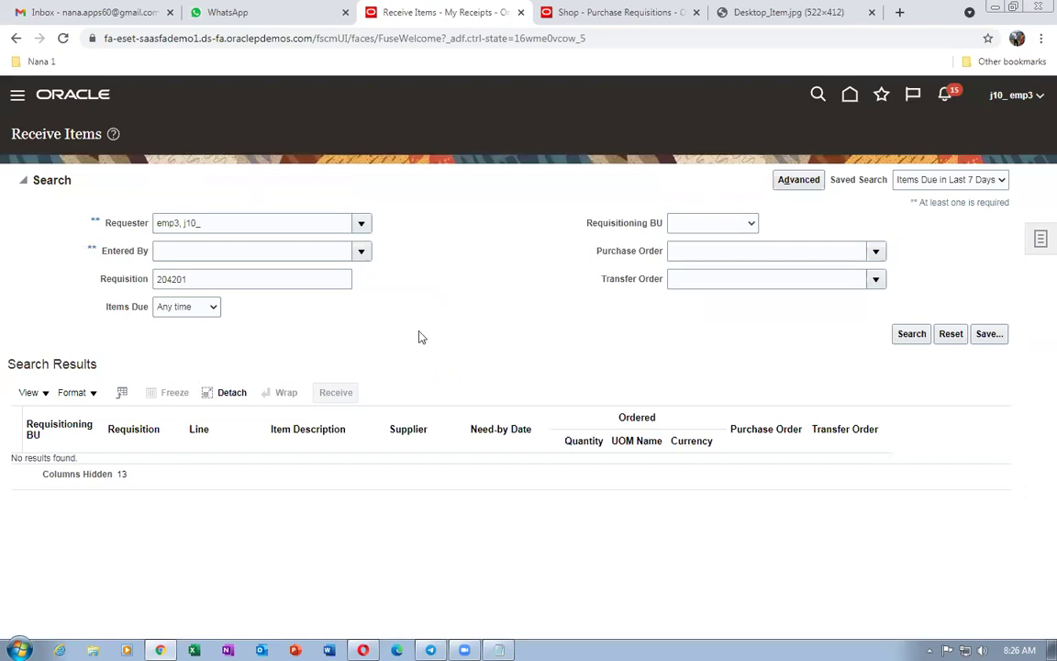
Return to the requisition being edited and examine line 1's additional information, delivery, billing, attachment and supplier details.
left_click(574, 12)
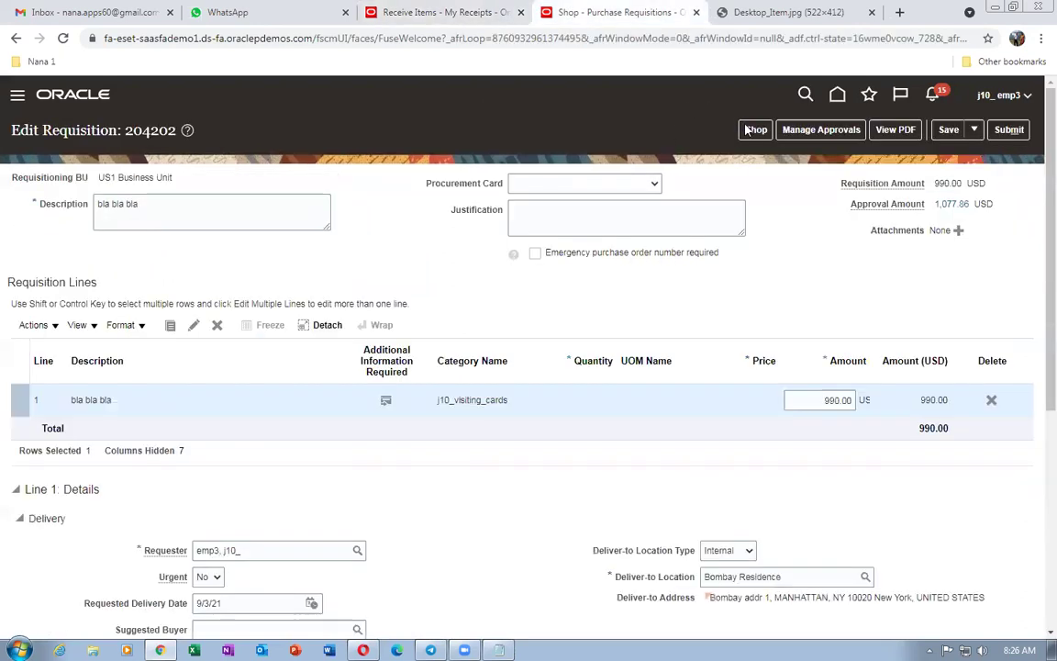
left_click(386, 401)
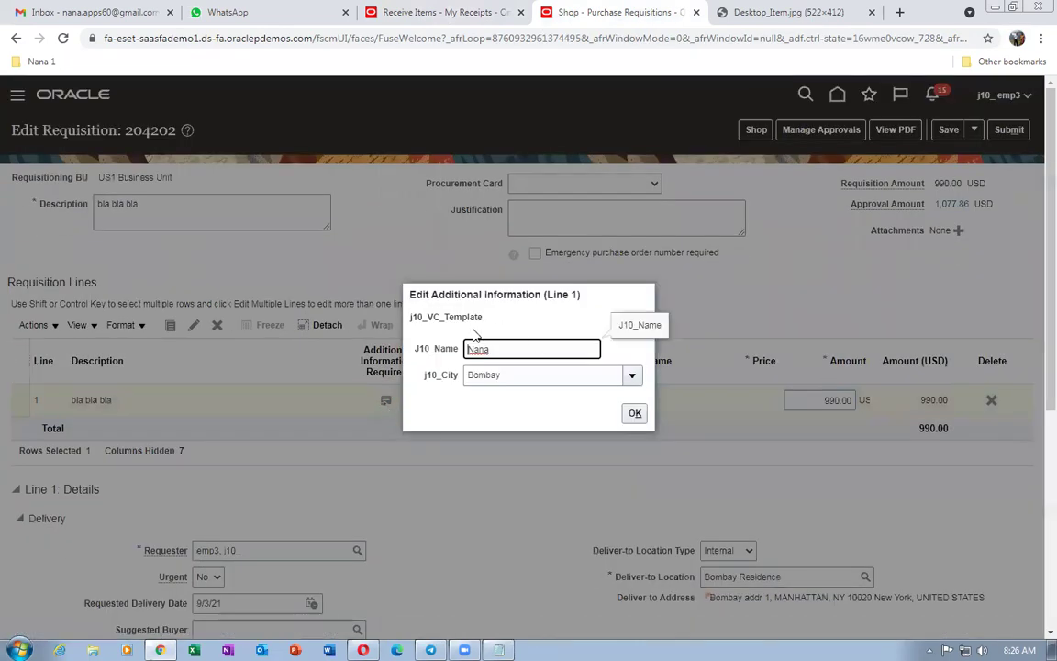
left_click(634, 413)
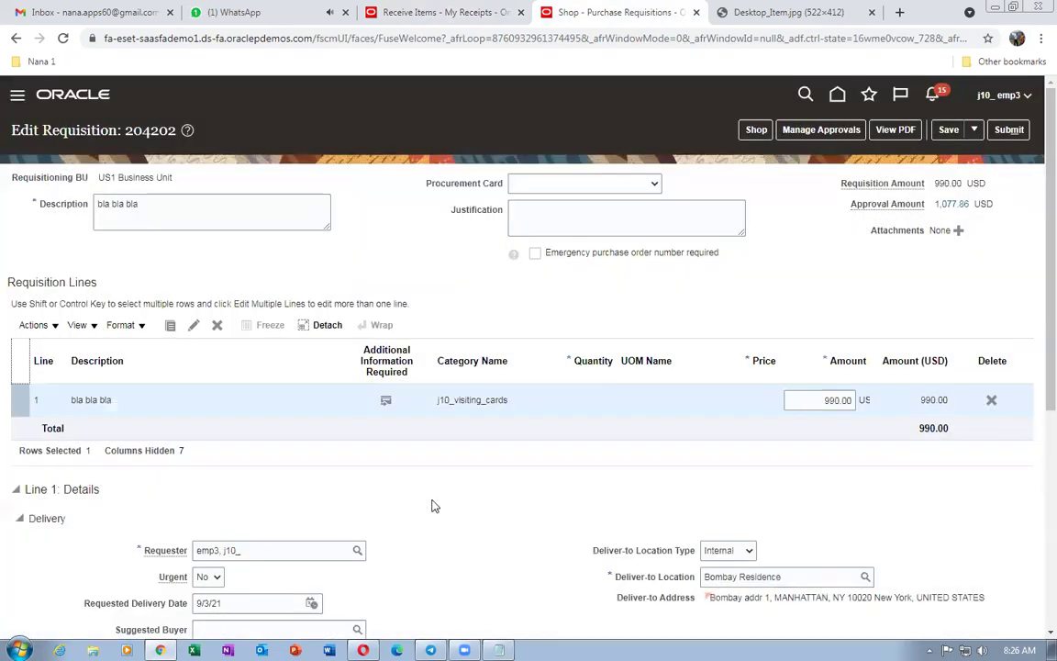
scroll(436, 497, "down", 3)
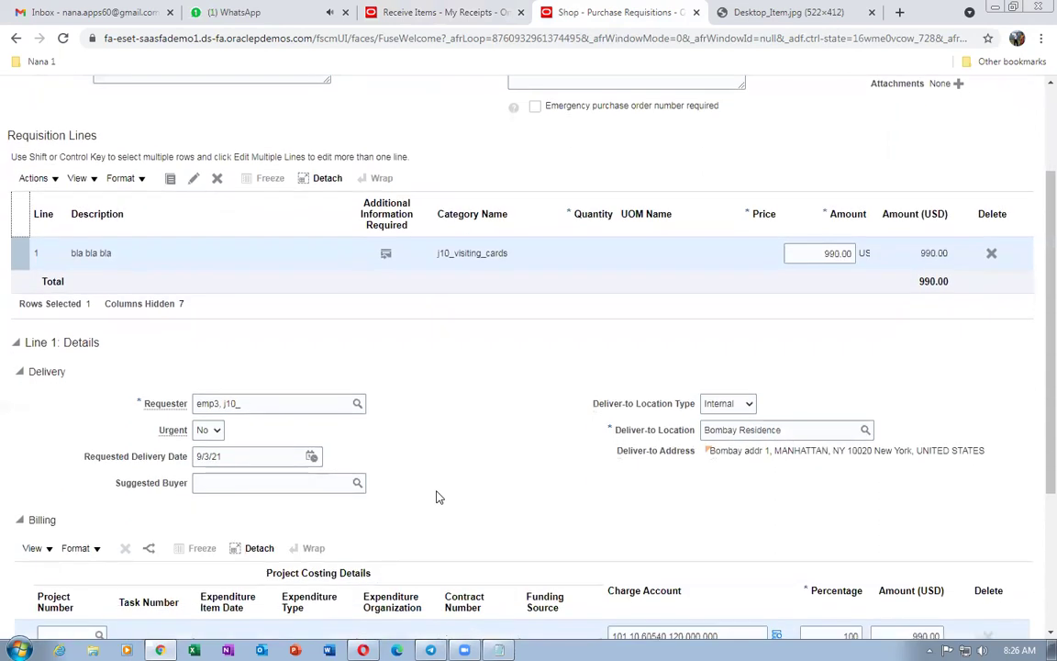
scroll(436, 496, "down", 3)
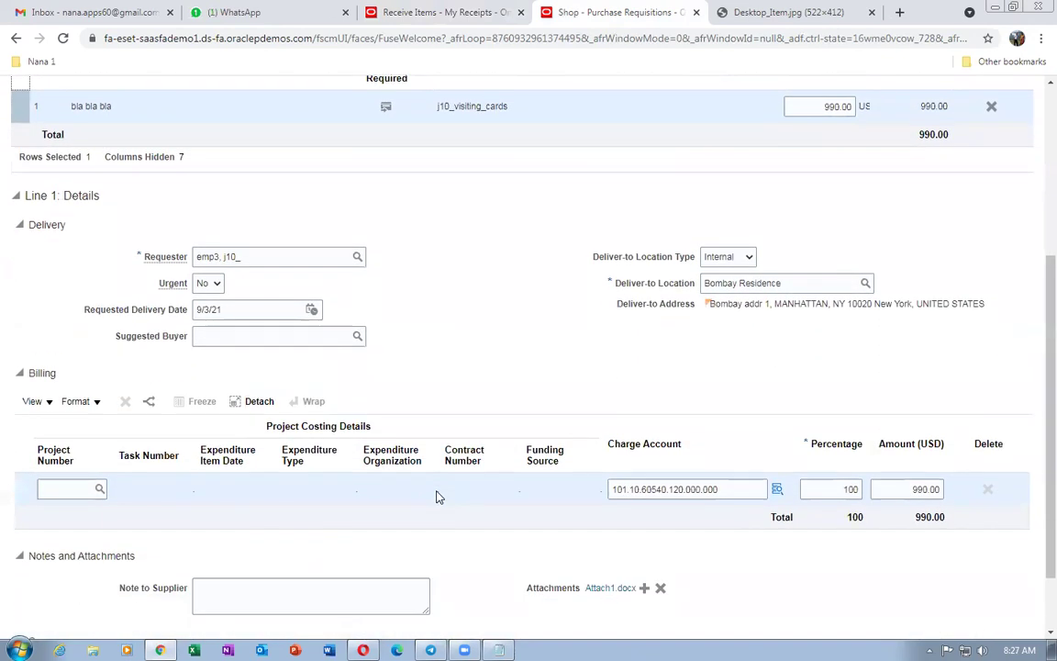
scroll(436, 498, "down", 2)
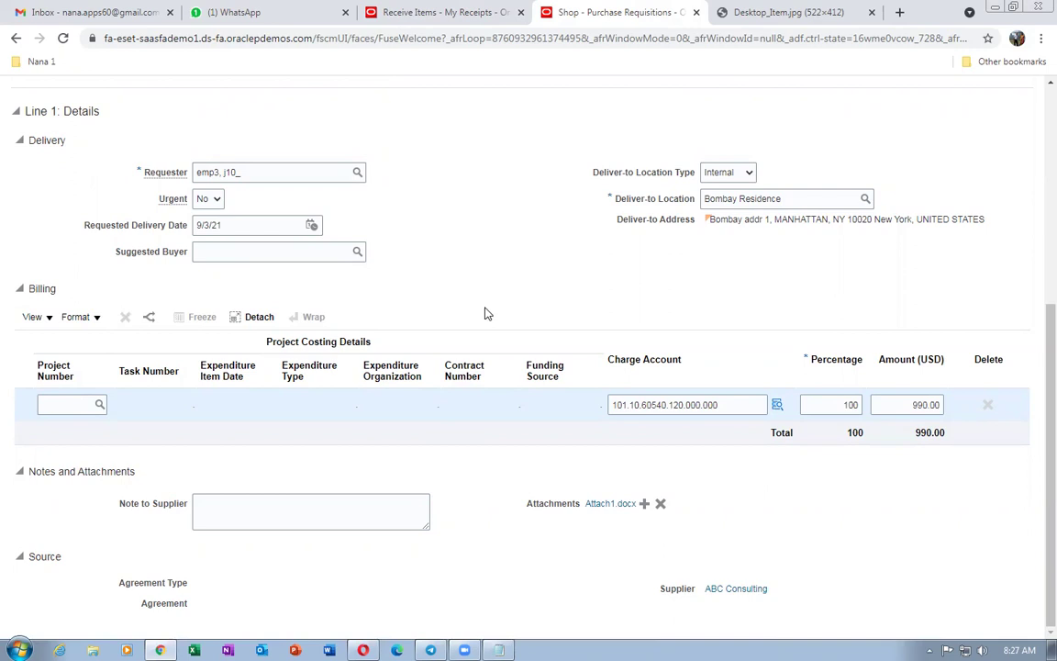
scroll(486, 314, "up", 3)
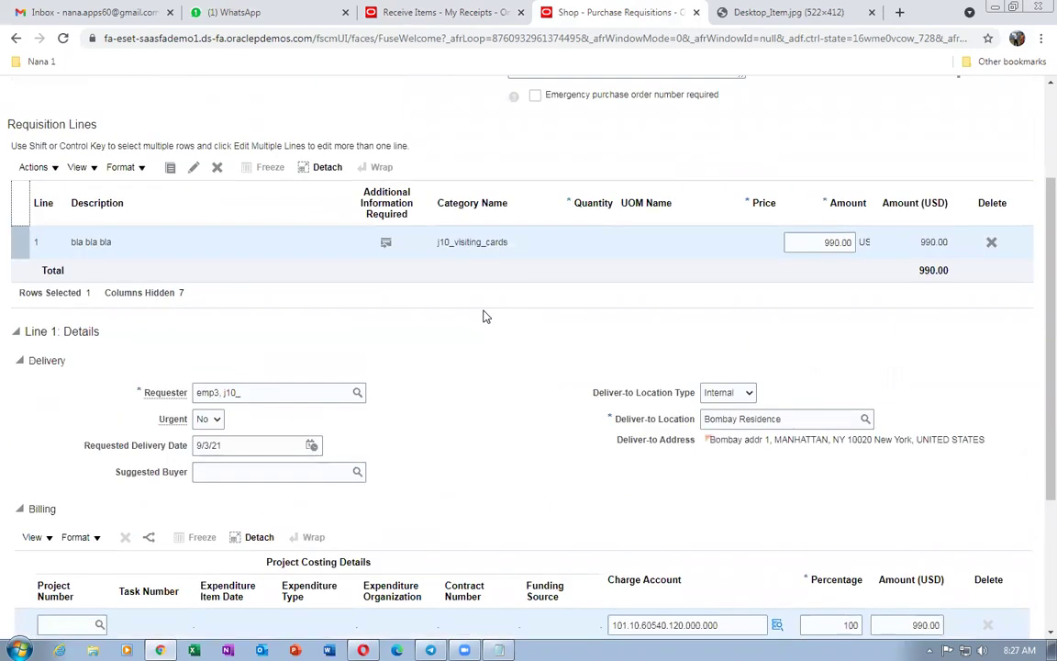
scroll(486, 317, "down", 3)
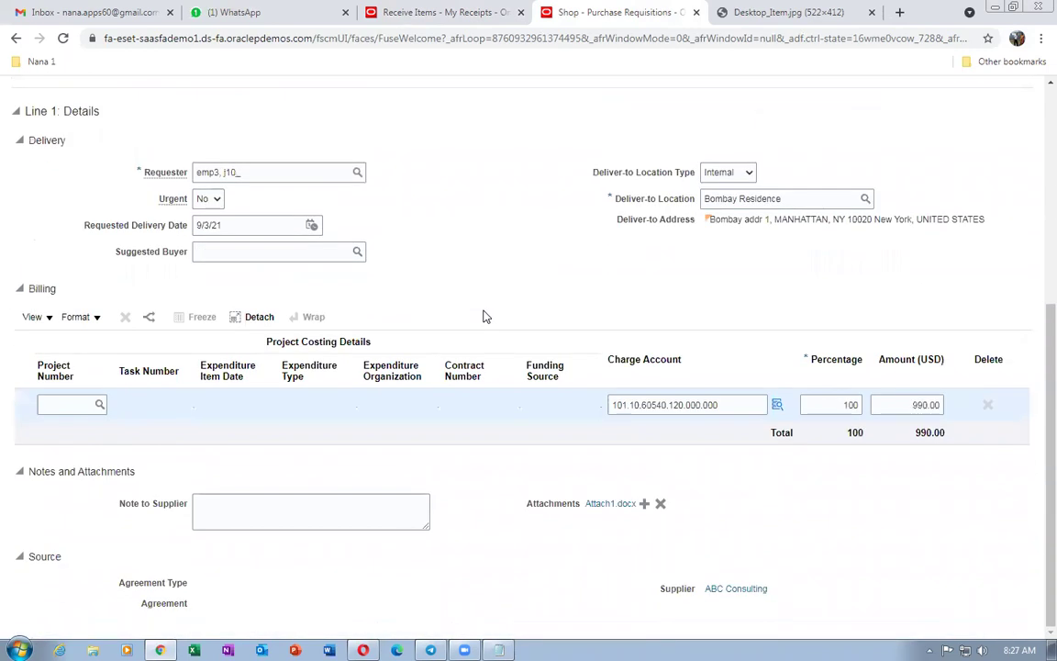
scroll(457, 482, "up", 4)
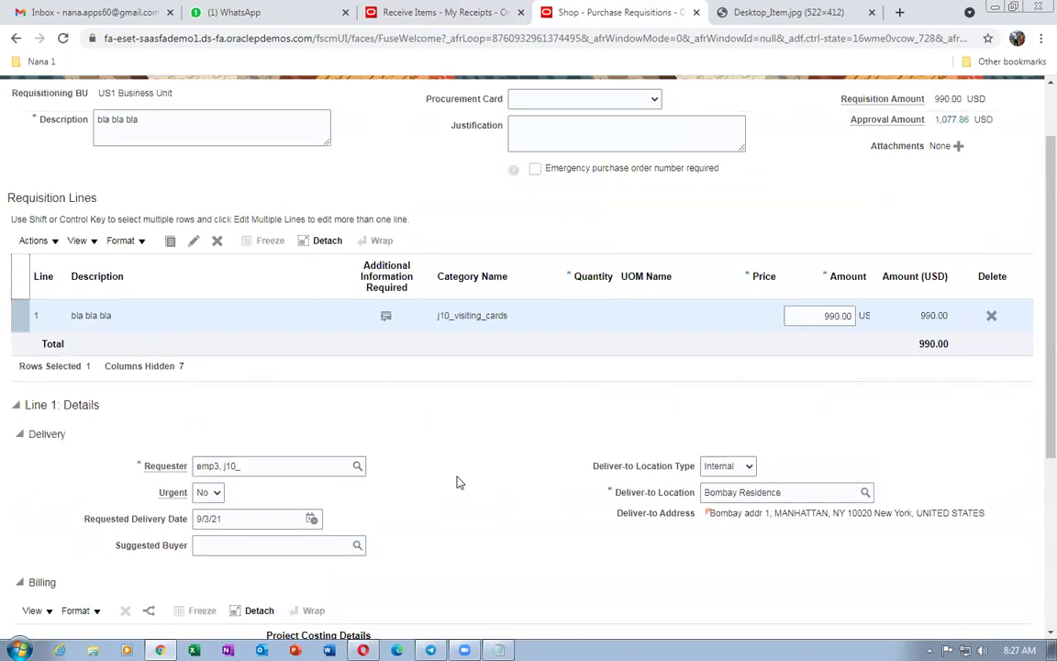
Review the requisition header, line 1's delivery and billing details, the Attach1.docx attachment and the supplier before submission.
scroll(458, 483, "up", 1)
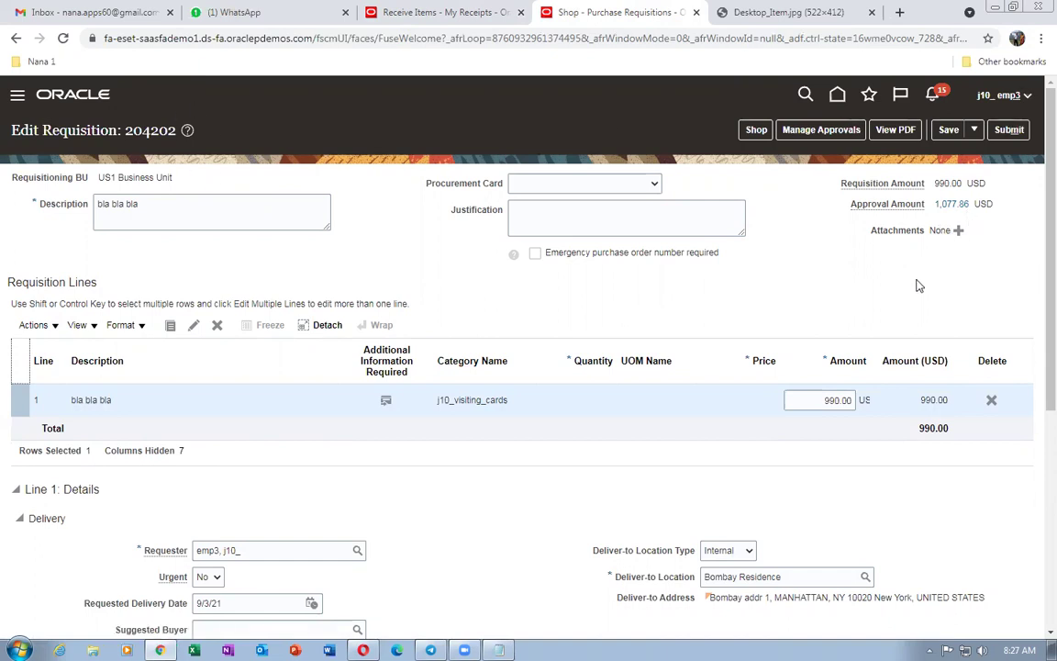
scroll(263, 244, "down", 3)
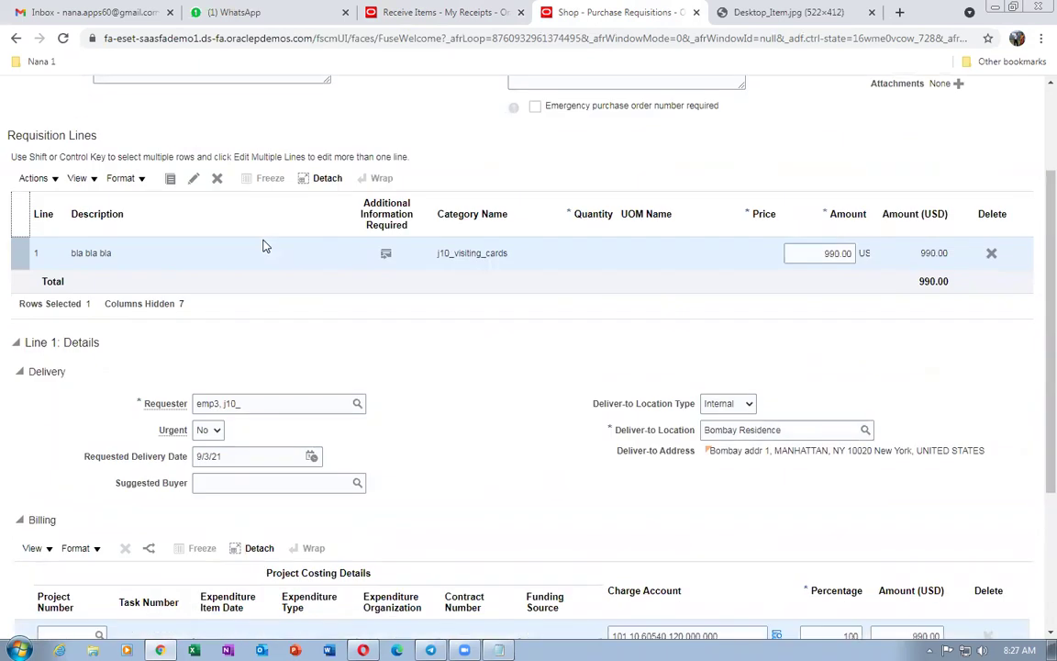
scroll(263, 247, "down", 5)
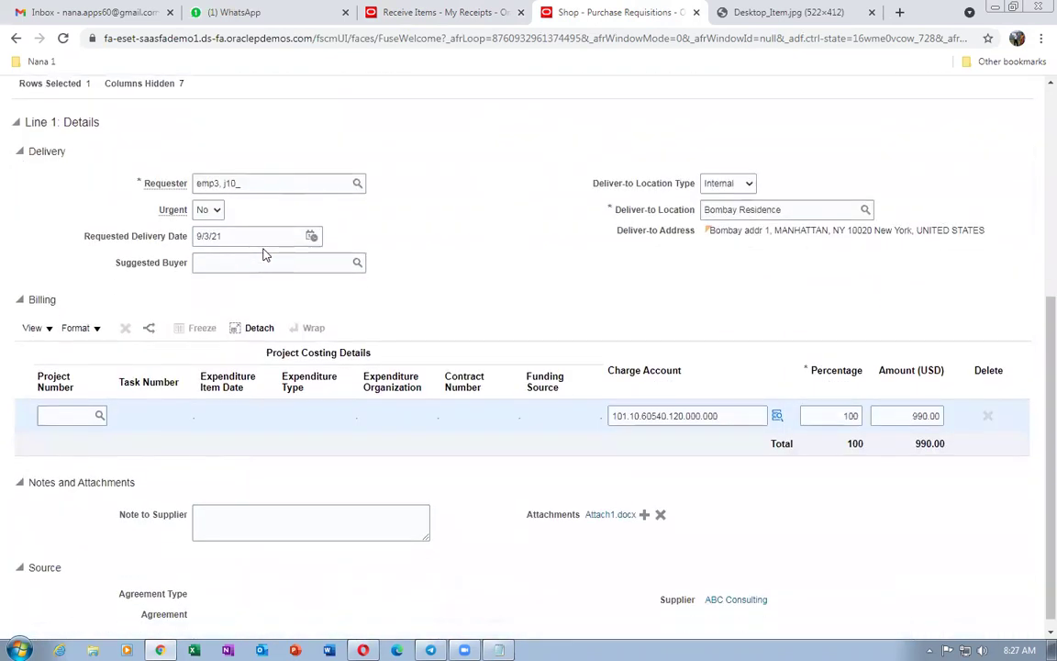
scroll(264, 254, "down", 1)
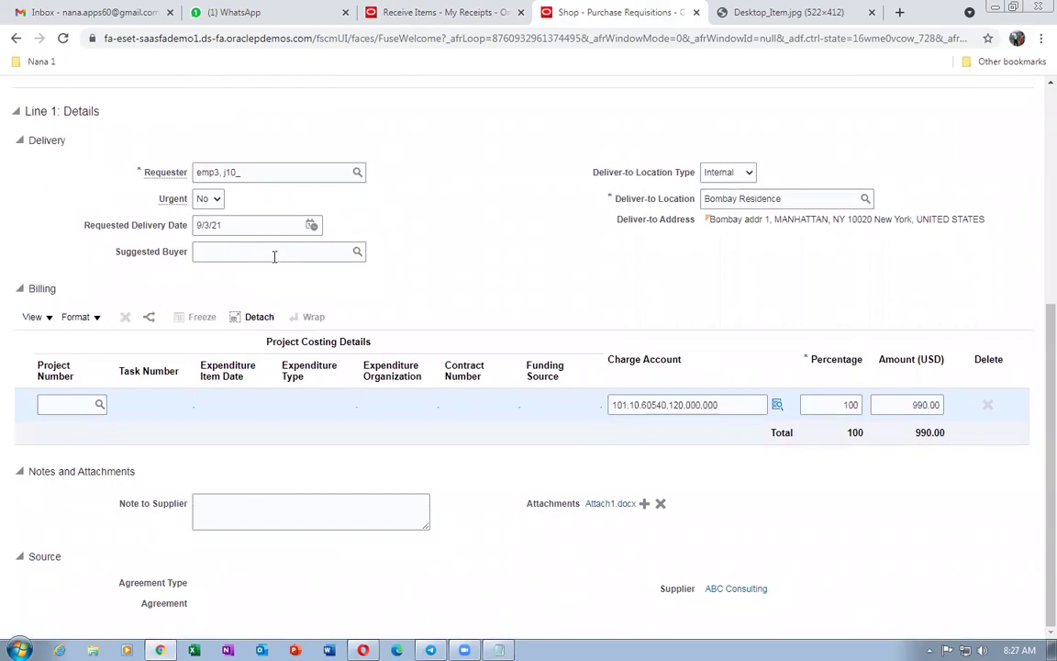
scroll(274, 257, "up", 8)
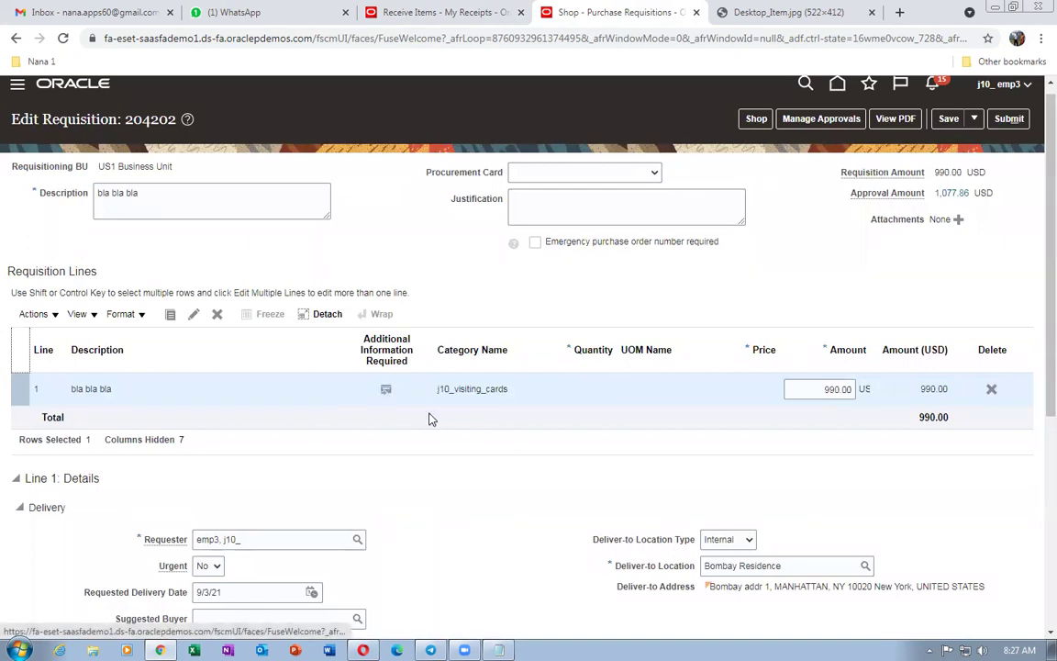
scroll(430, 418, "down", 3)
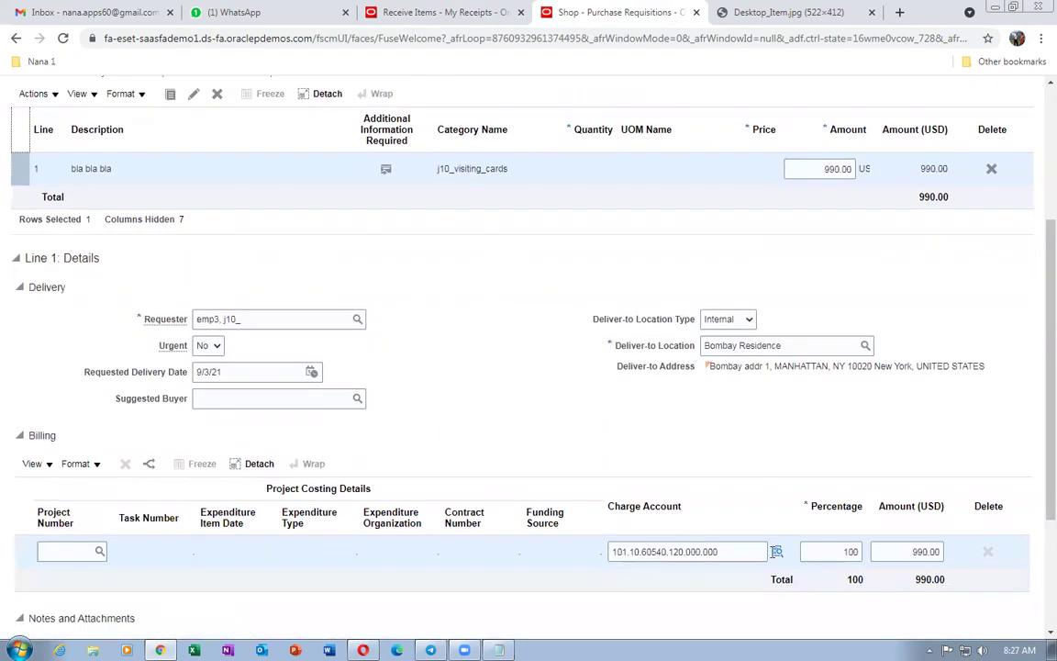
scroll(451, 402, "down", 2)
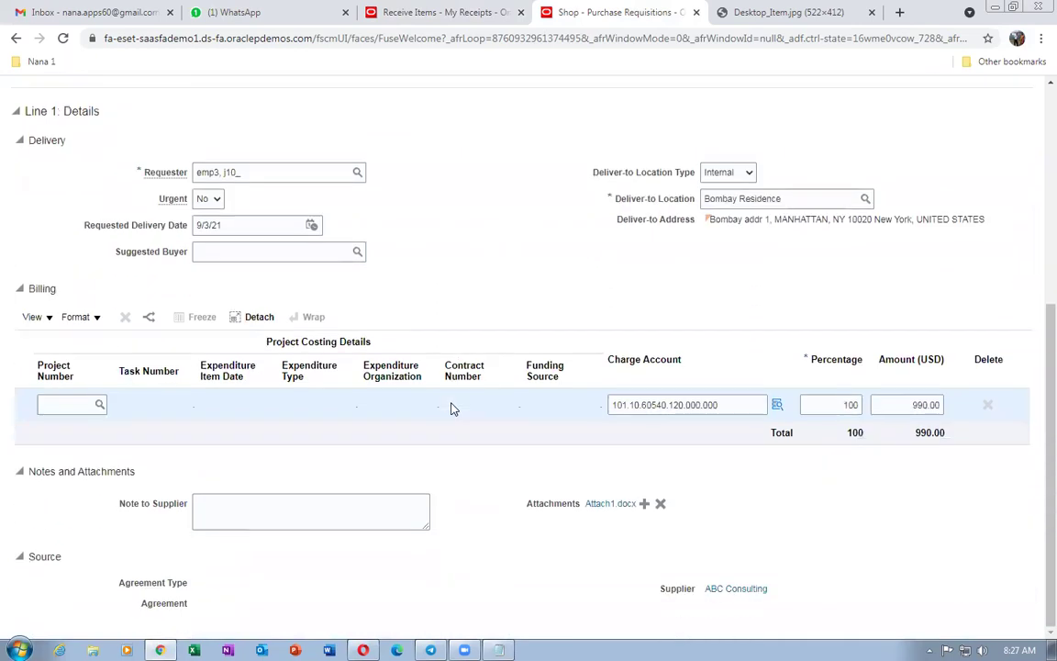
left_click(594, 505)
mouse_move(594, 517)
scroll(491, 534, "up", 5)
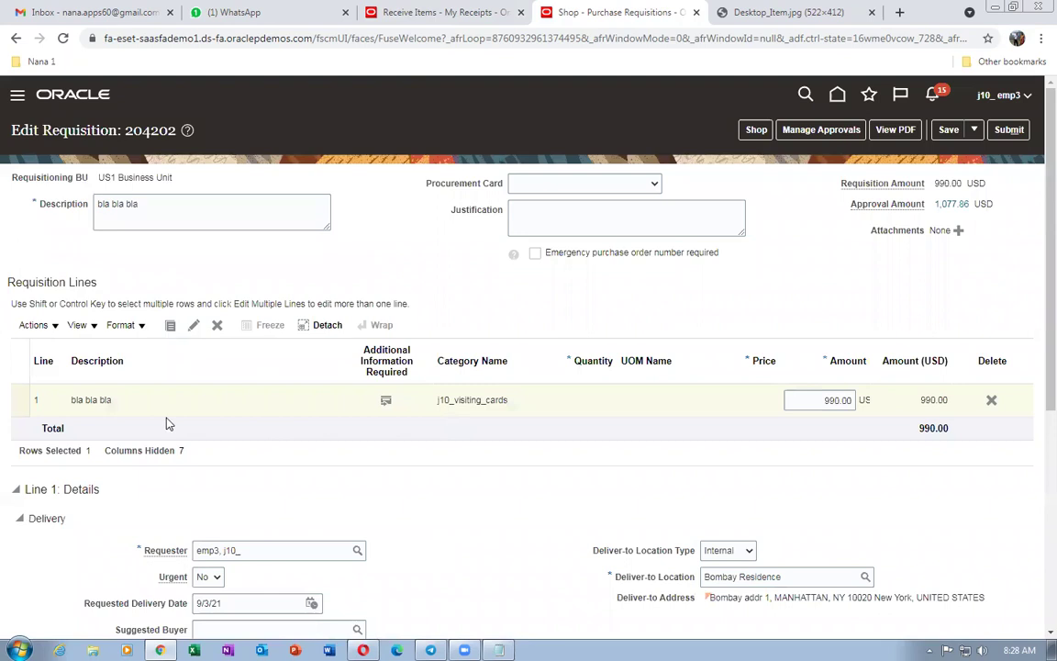
Submit the requisition, acknowledge the confirmation, and note its number in Notepad labelled "PR smart forms".
left_click(1009, 130)
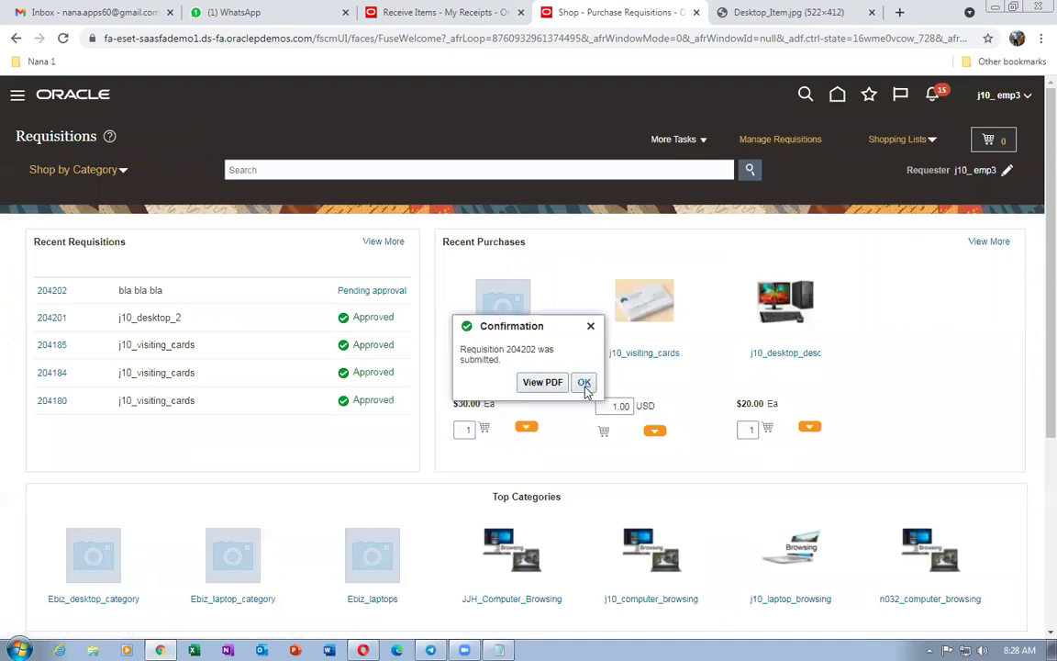
left_click(585, 382)
left_click(499, 650)
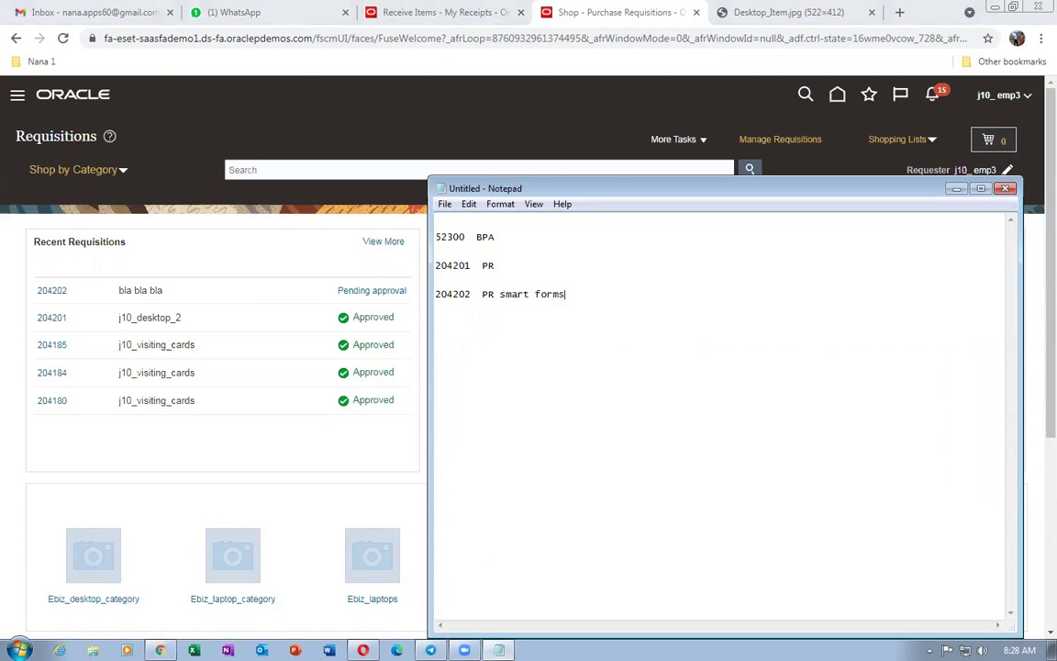
left_click(15, 514)
Open the newly submitted "bla bla bla" requisition, examine the approval stages and participants in its action detail, and return to the requisition.
left_click(52, 290)
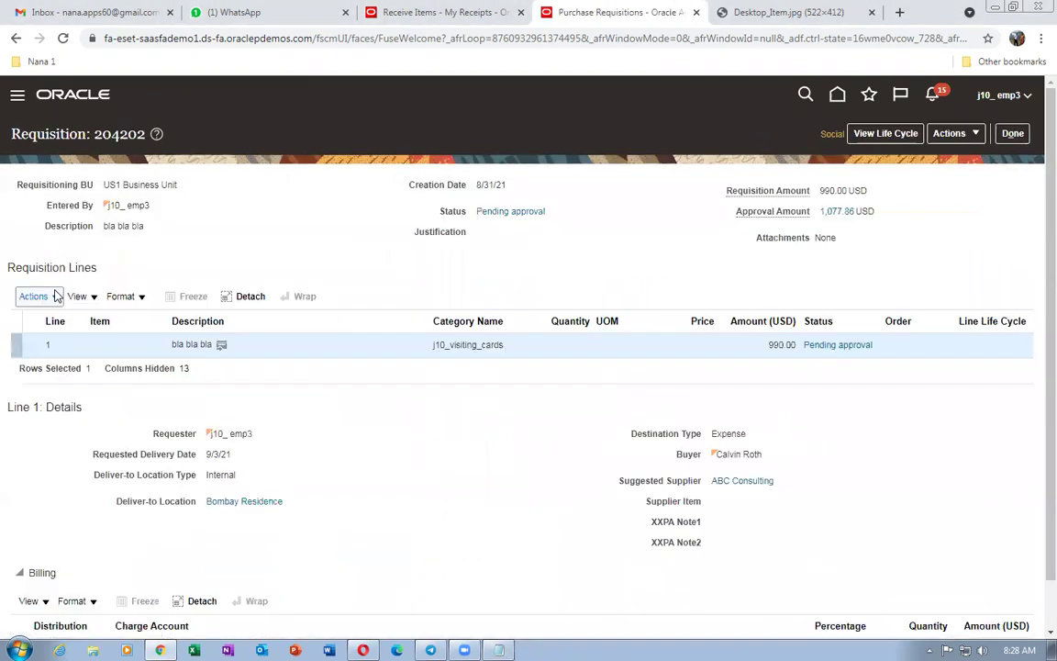
left_click(852, 349)
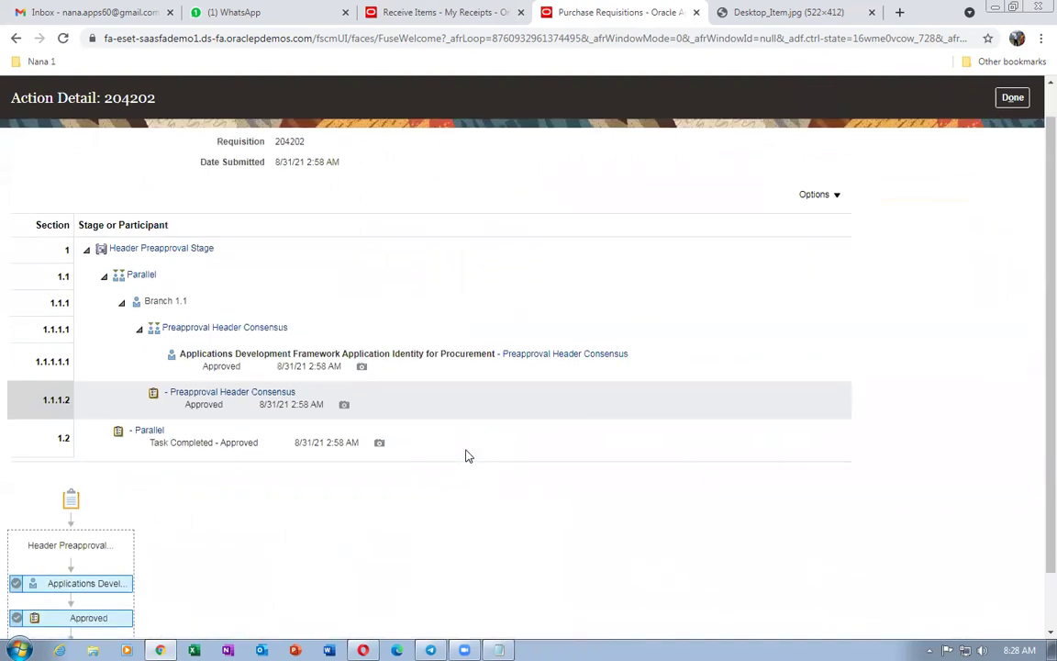
scroll(467, 454, "down", 1)
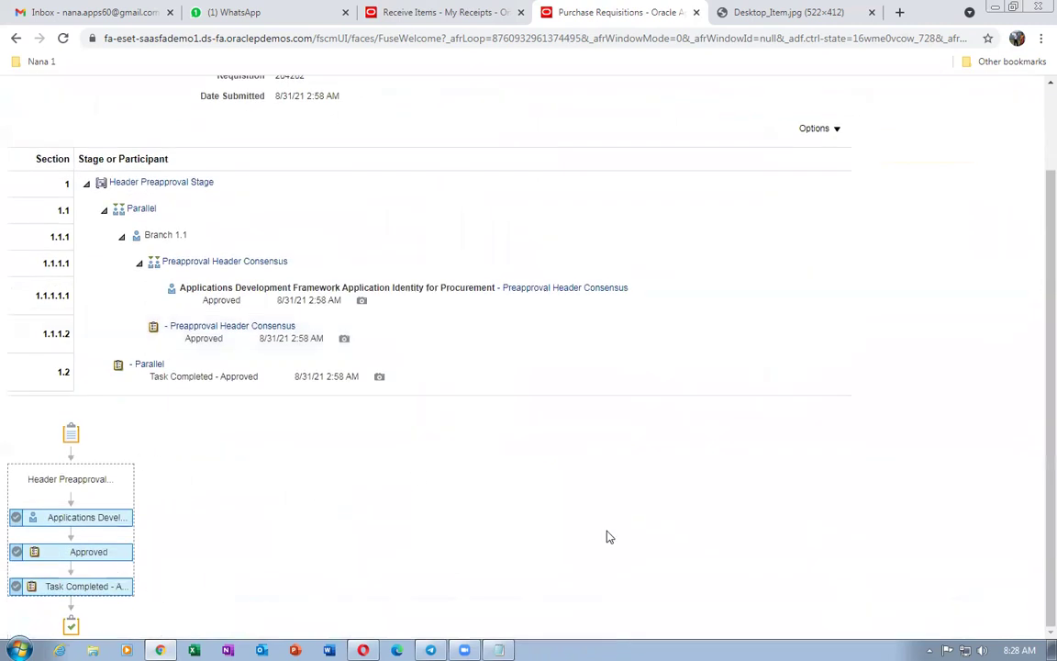
scroll(780, 367, "up", 1)
left_click(1014, 134)
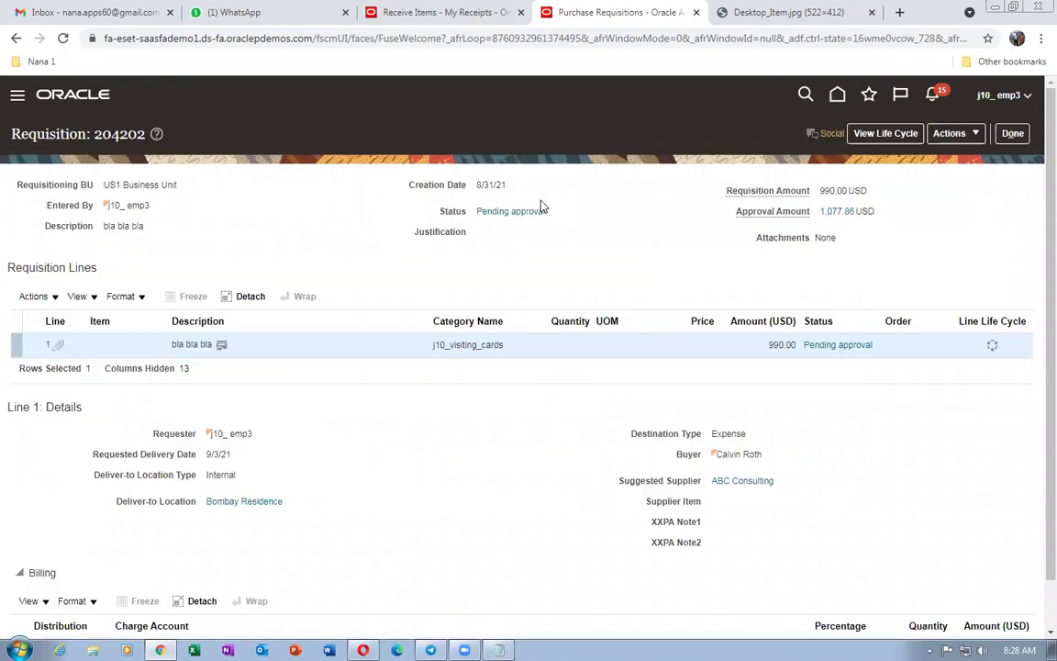
Return to the requisitions overview, reopen the "bla bla bla" requisition to check its line's status and order, and close it.
left_click(1022, 134)
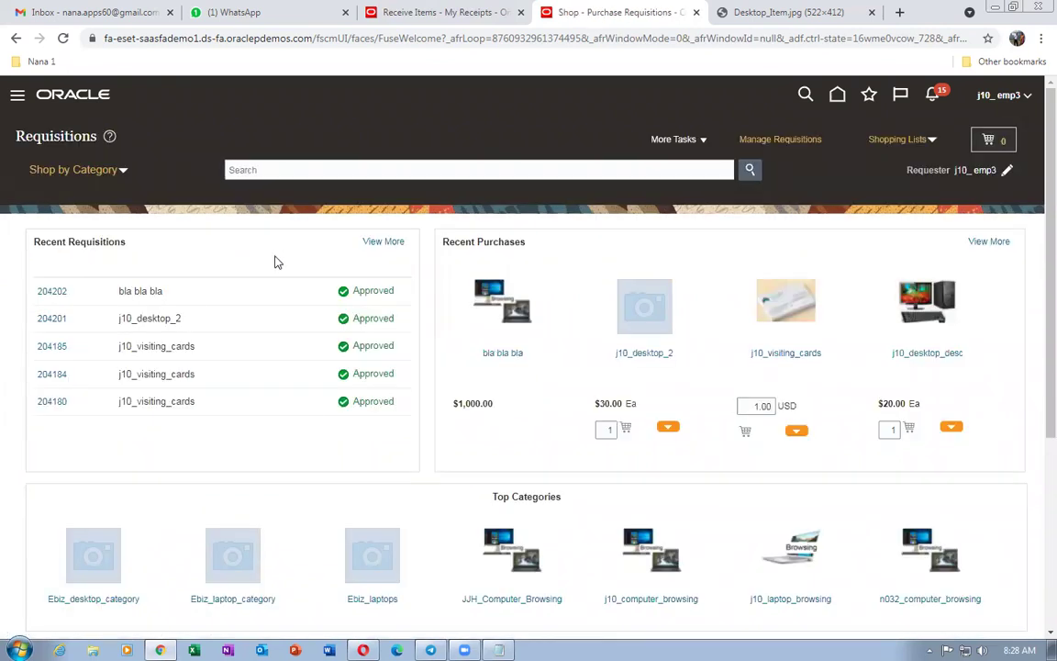
left_click(61, 295)
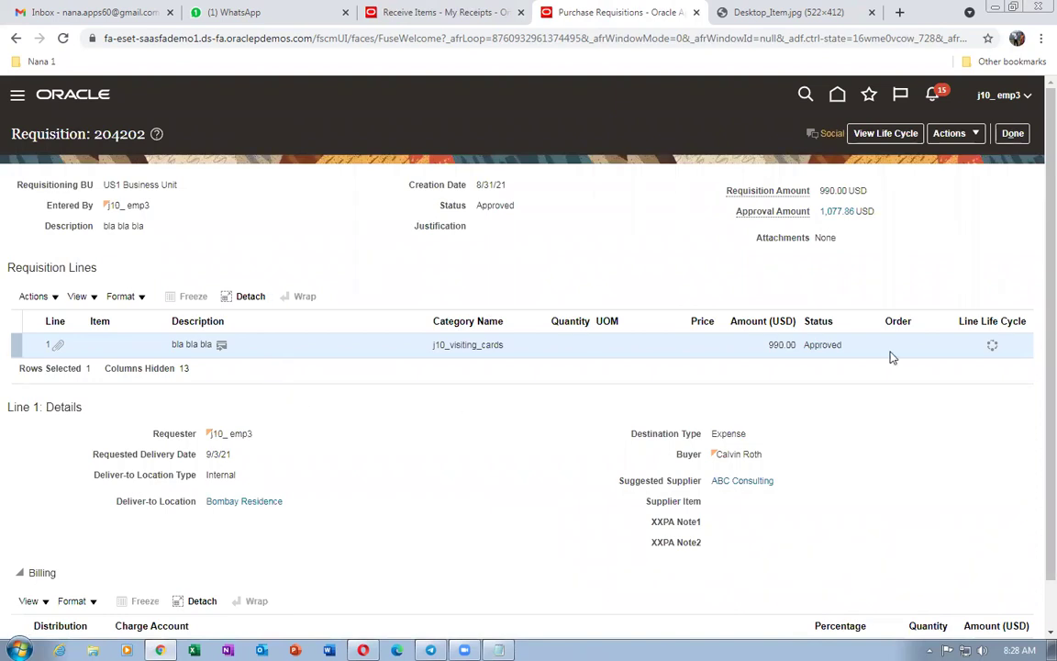
left_click(1013, 133)
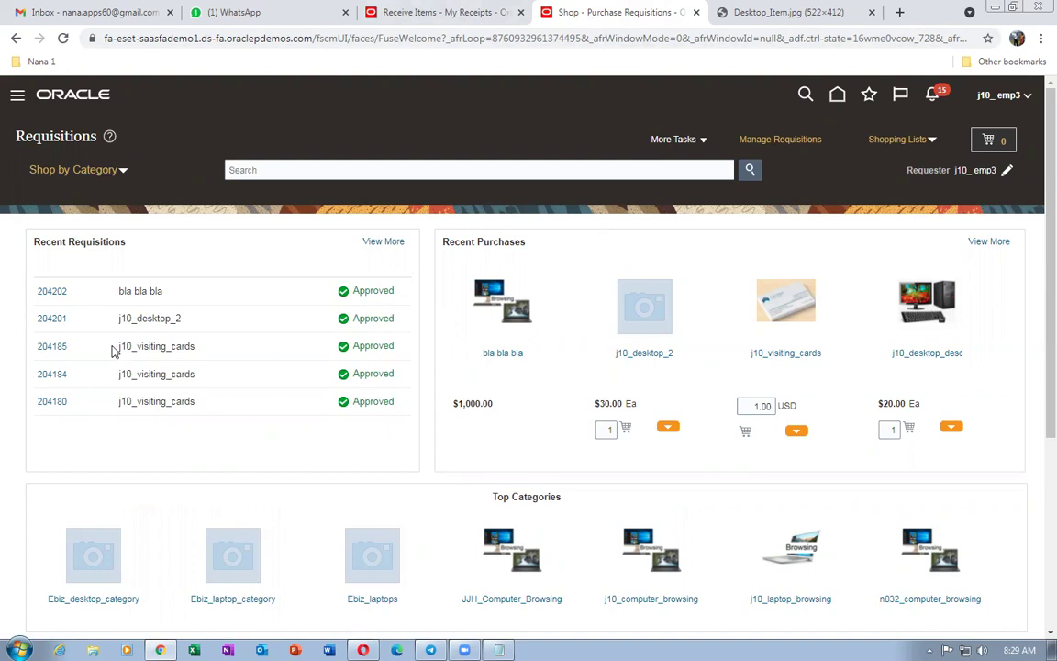
Open the j10_AMC for 15 laptops request form and highlight its instruction text.
scroll(112, 352, "down", 3)
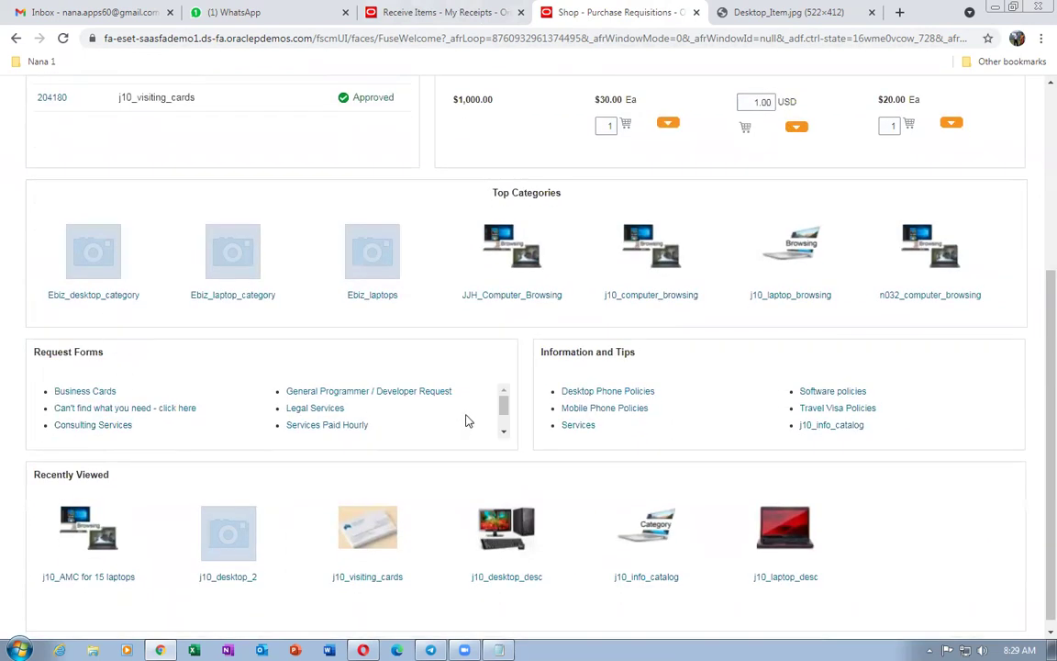
scroll(458, 409, "down", 2)
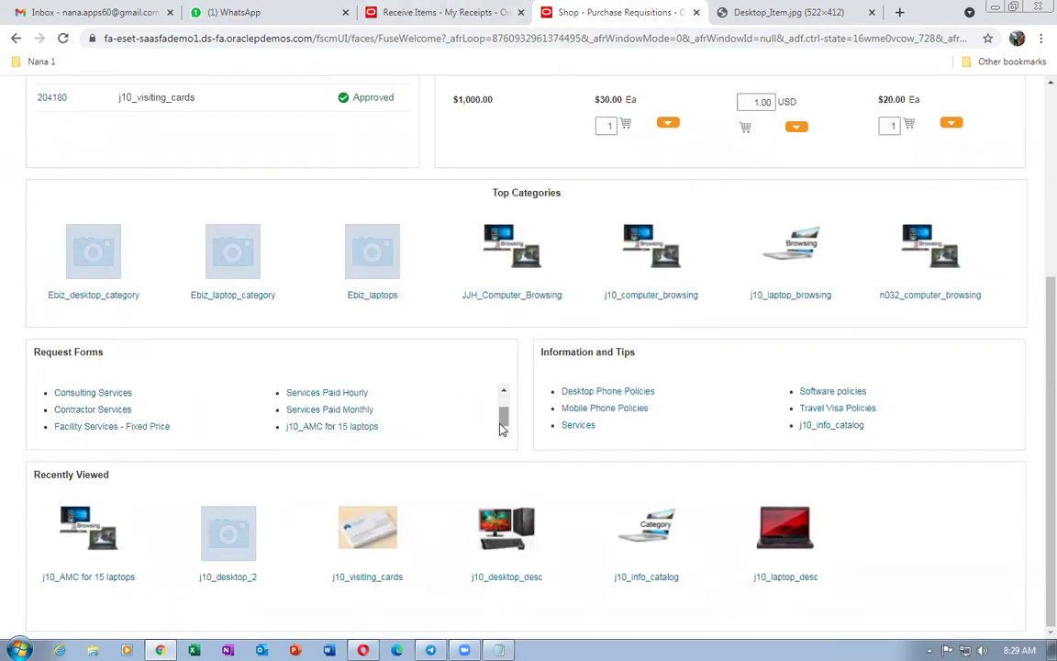
left_click(330, 436)
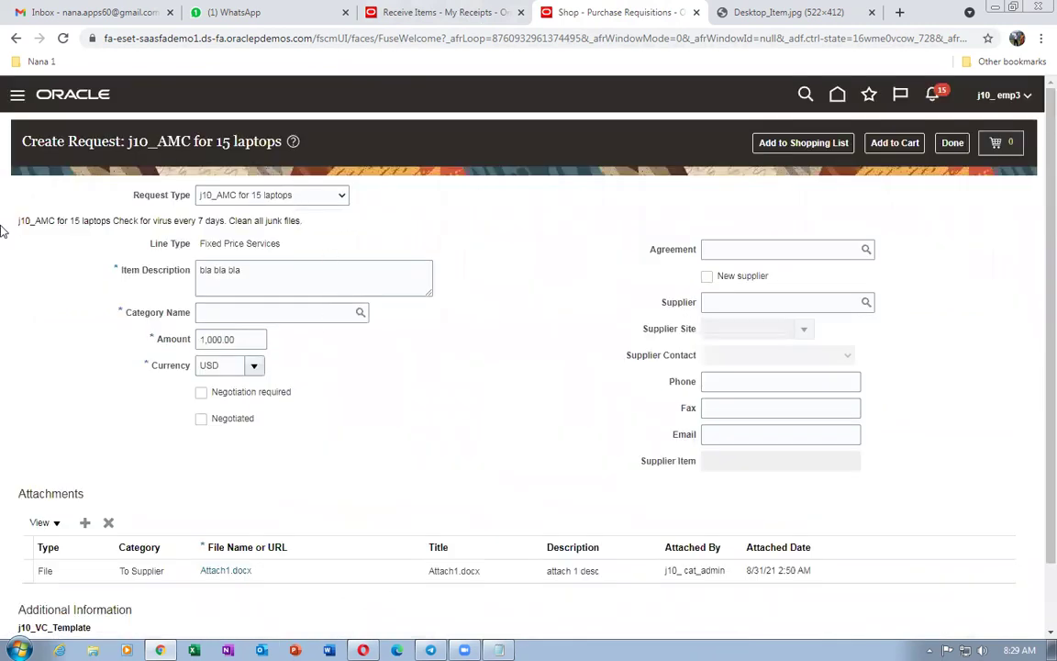
left_click_drag(35, 218, 276, 234)
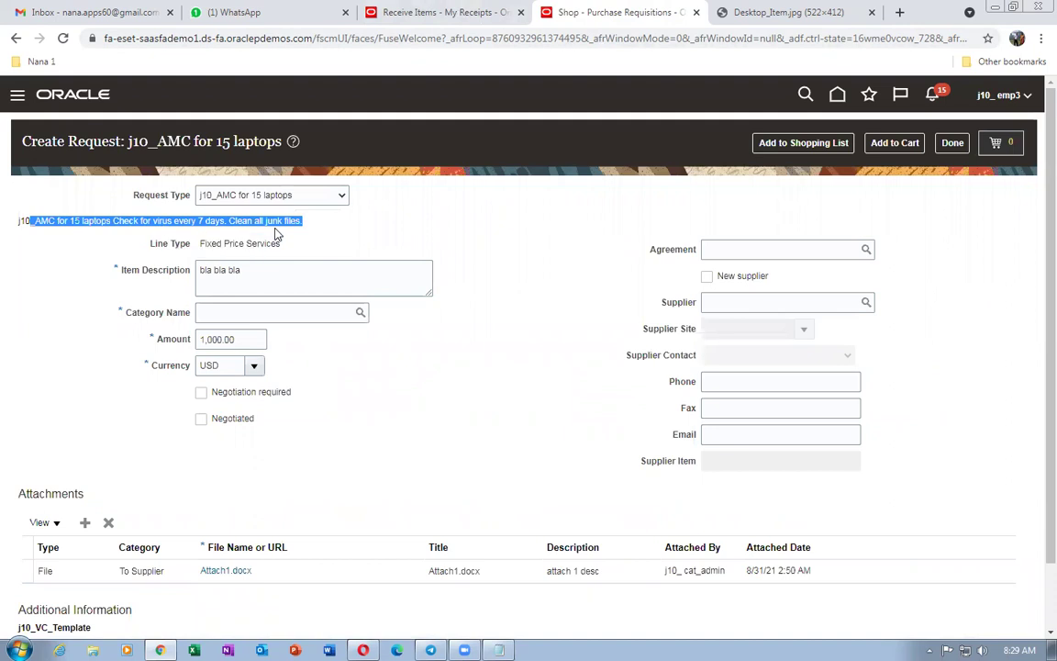
Set the request's category to j10_visiting_cards and mark it as Negotiated.
left_click(272, 311)
type("j10")
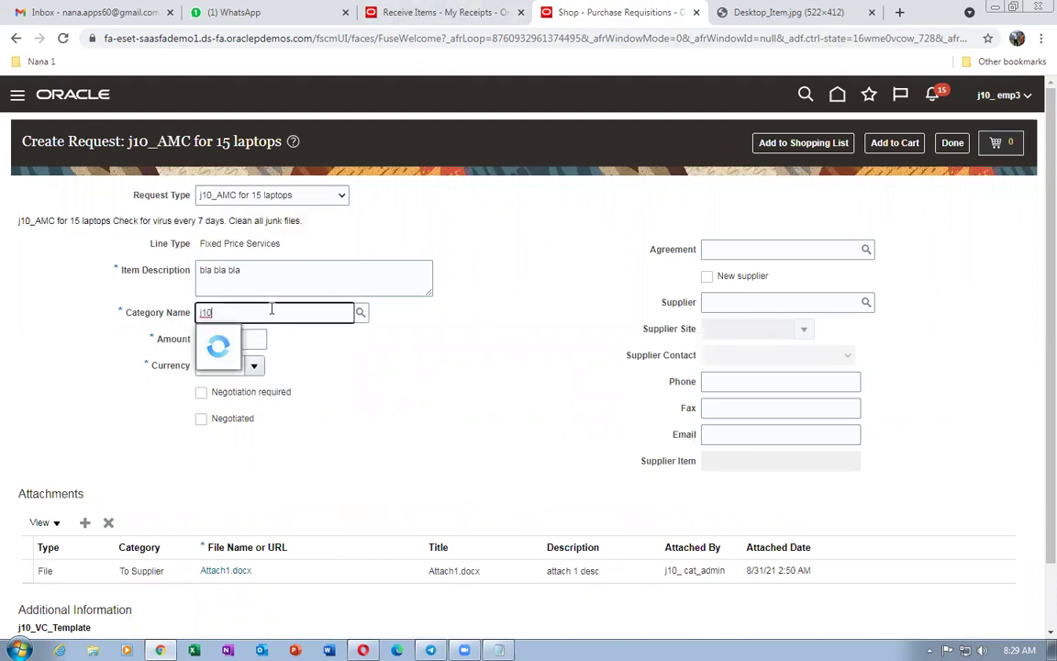
left_click(311, 380)
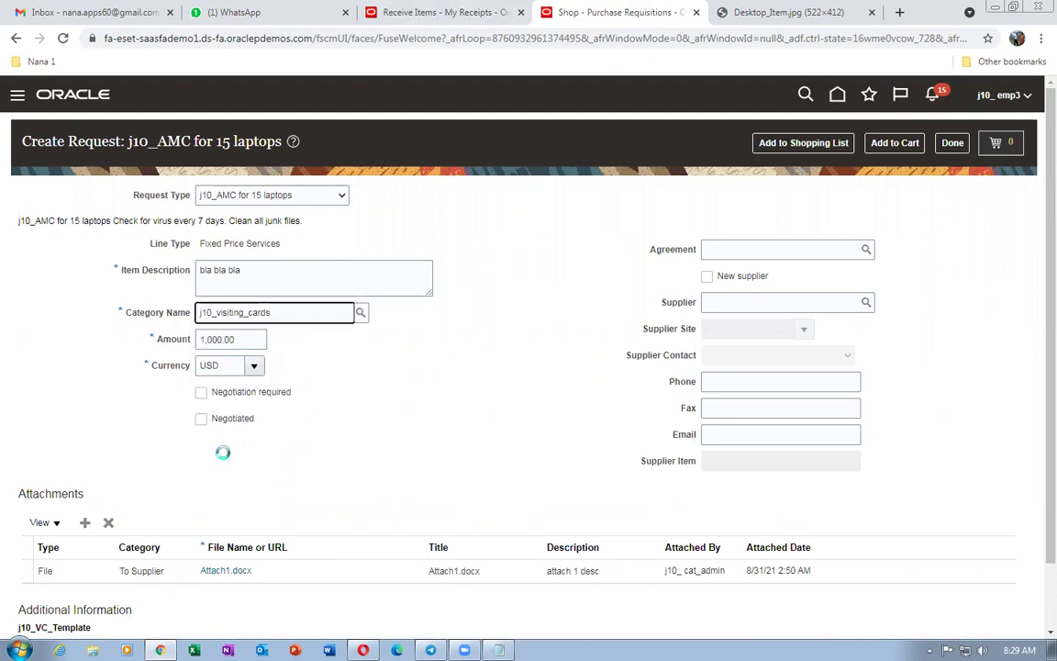
left_click(202, 420)
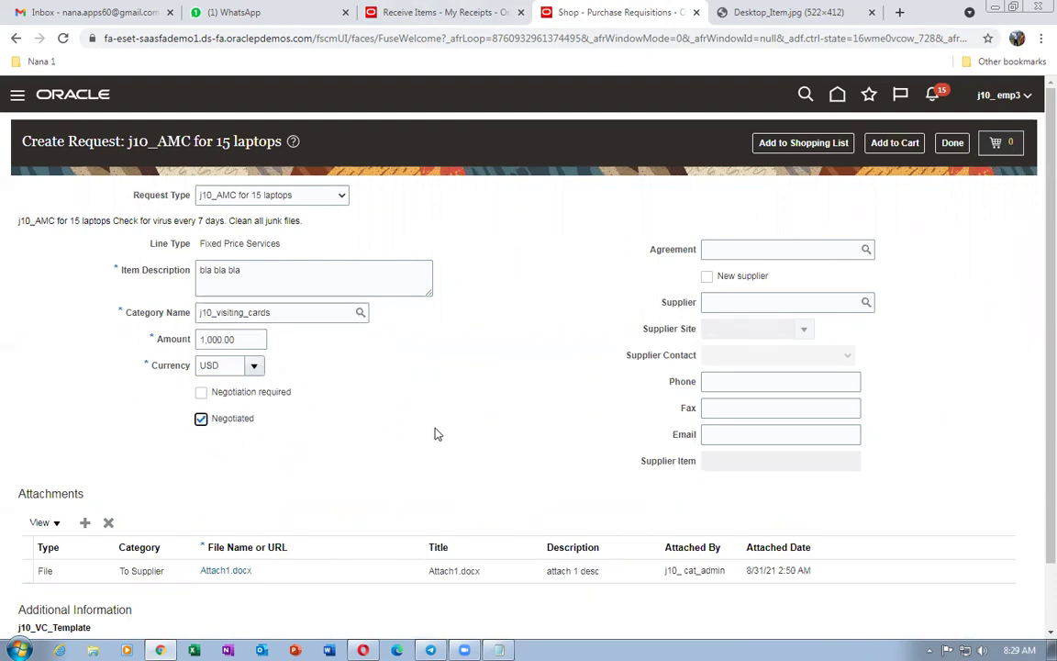
Set the request's amount to 950 and choose ABC Consulting as the supplier.
left_click(732, 299)
type("abc")
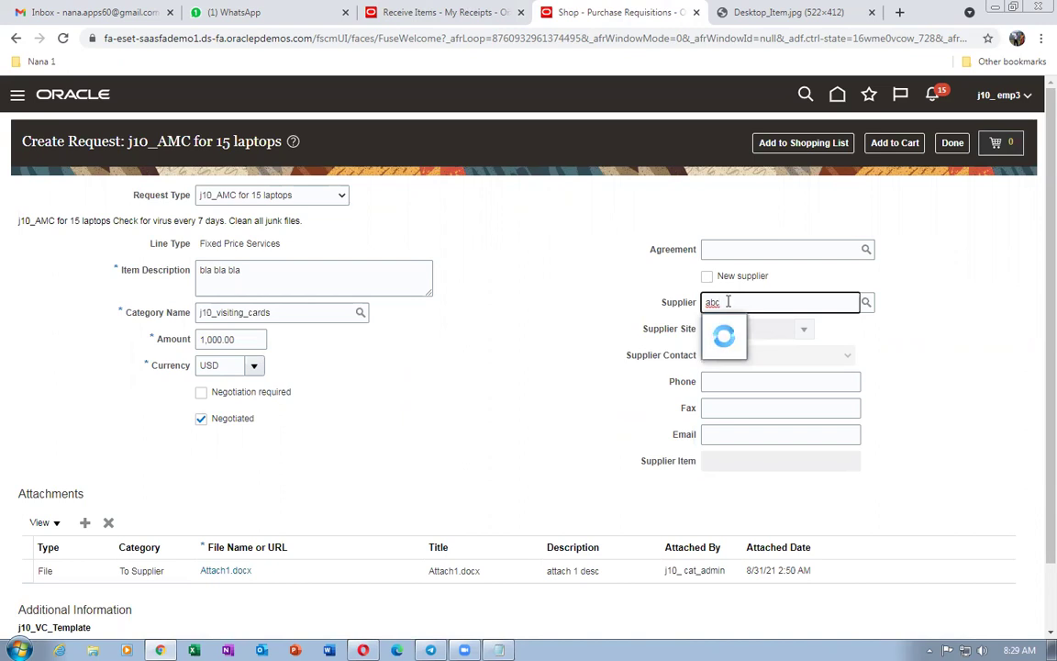
left_click(231, 340)
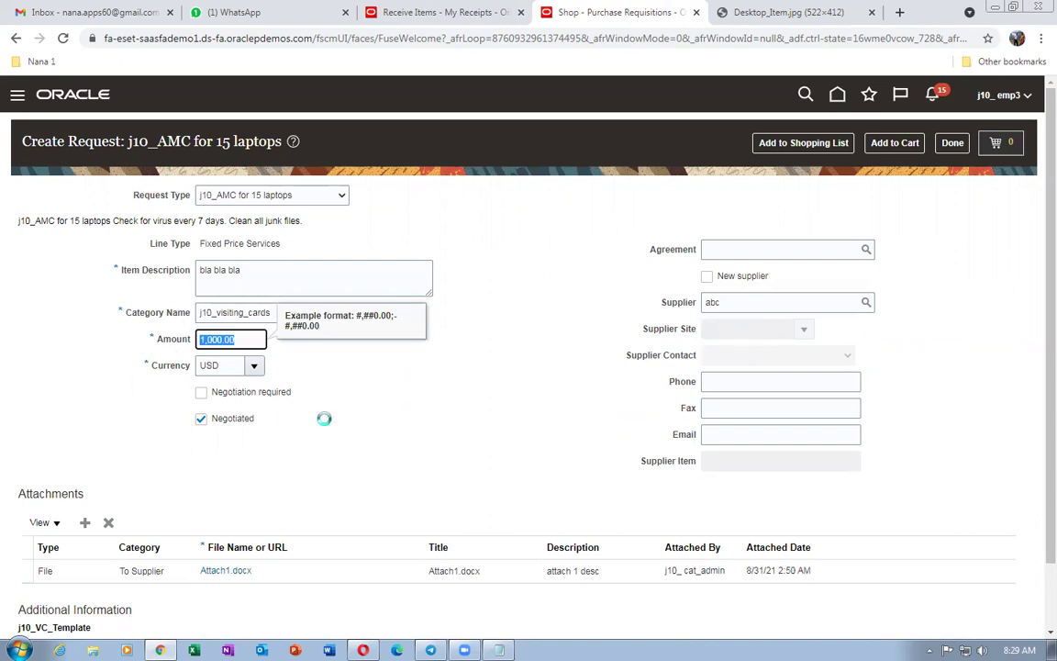
type("950")
left_click(753, 303)
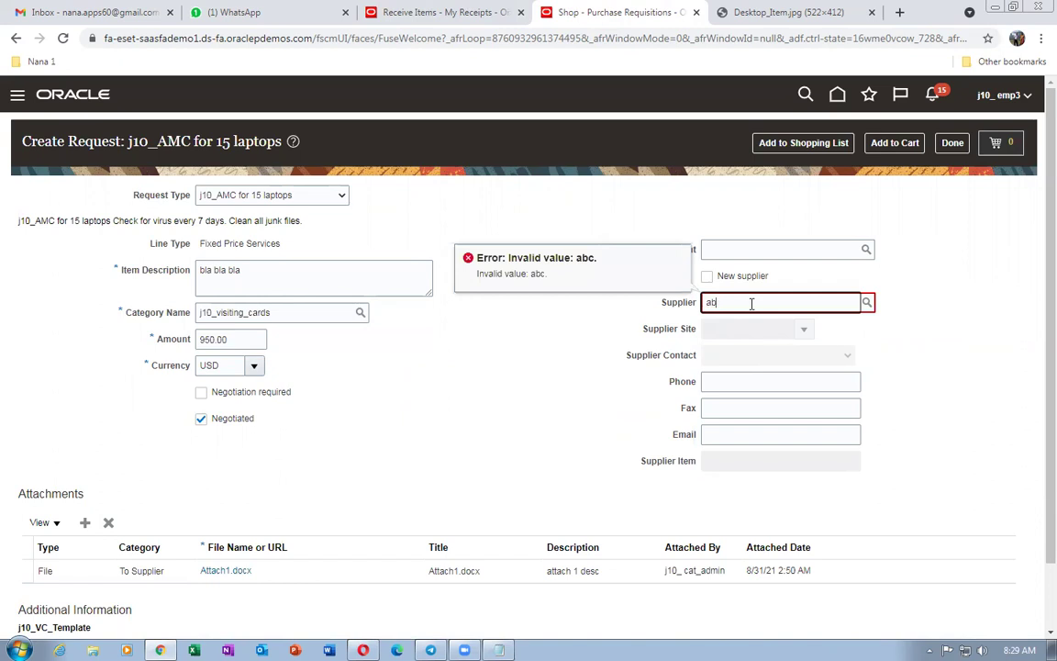
type("abc co")
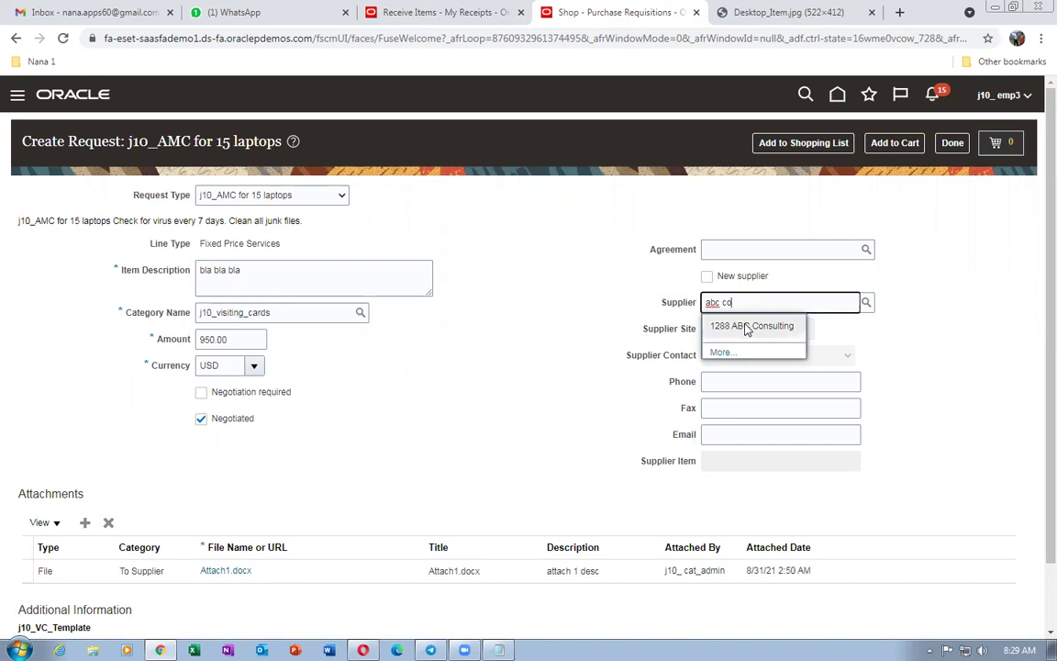
left_click(746, 327)
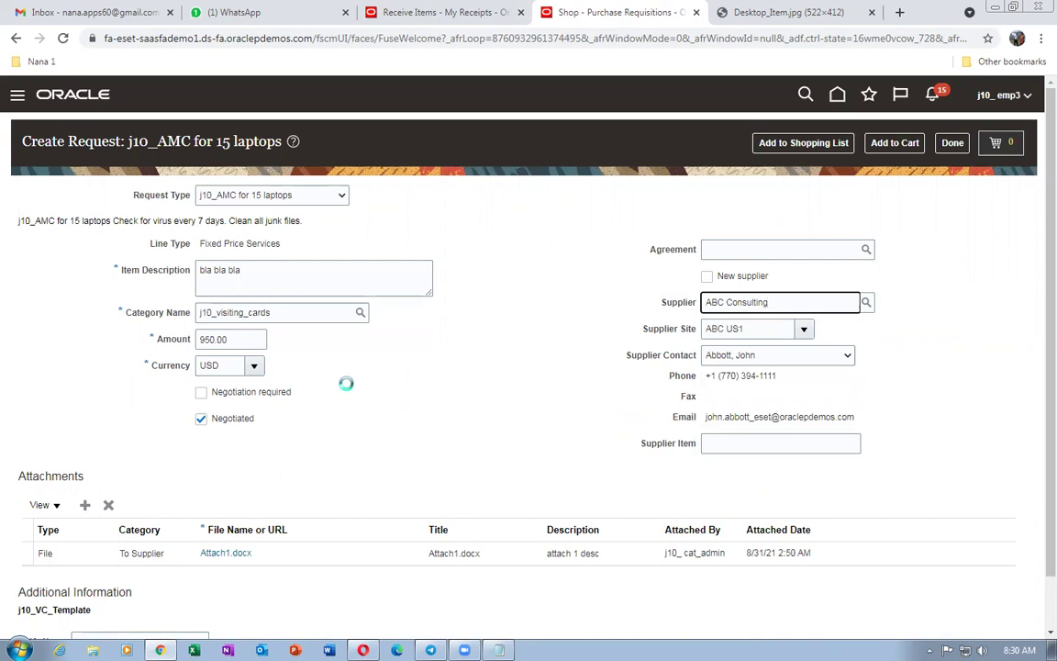
Set j10_City to Madras in the additional information and check the completed request form.
scroll(399, 411, "down", 1)
scroll(399, 411, "down", 1)
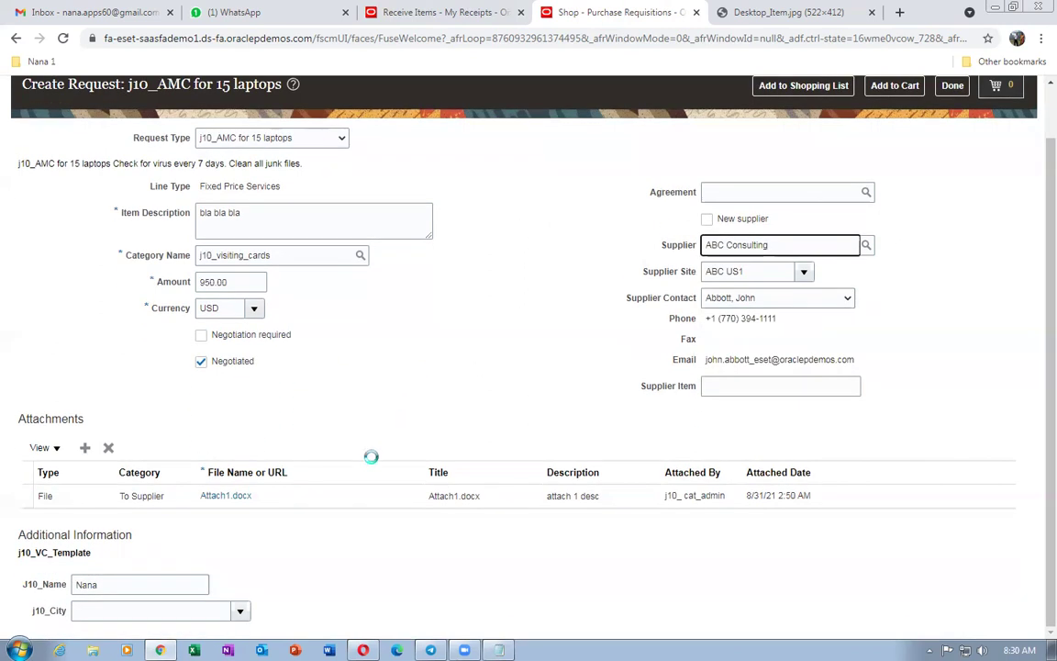
left_click(238, 612)
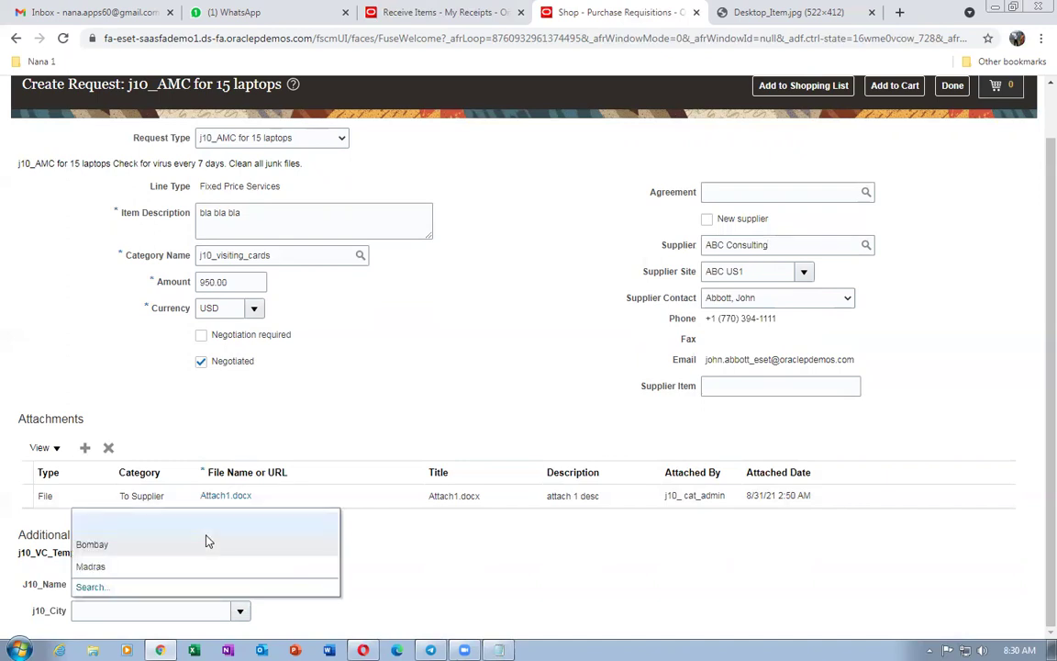
left_click(132, 570)
key("Down")
key("Down")
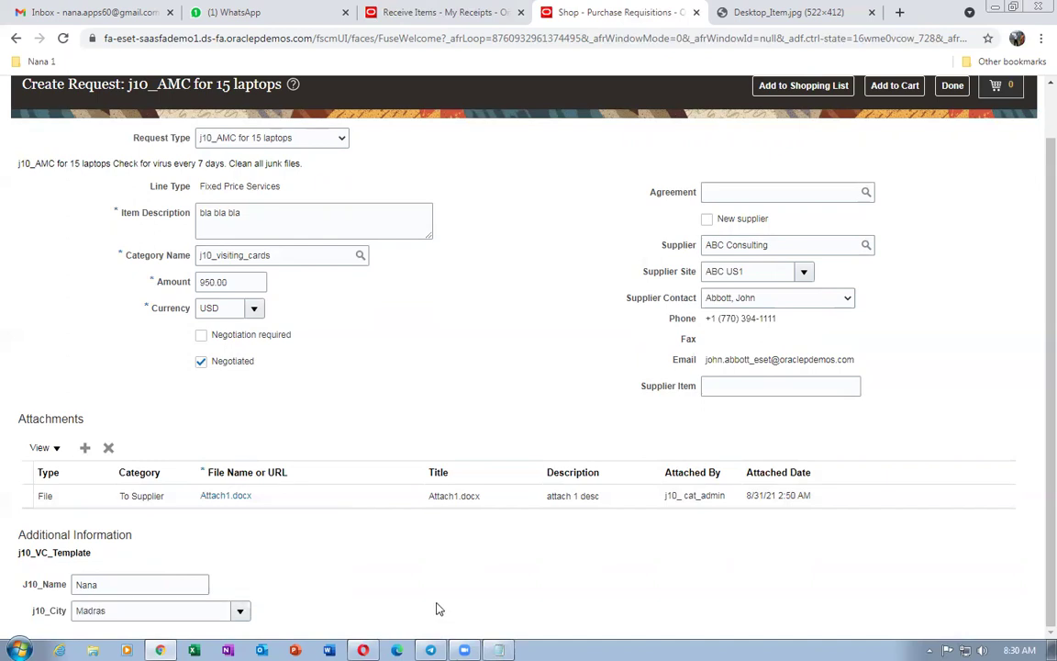
scroll(454, 438, "up", 1)
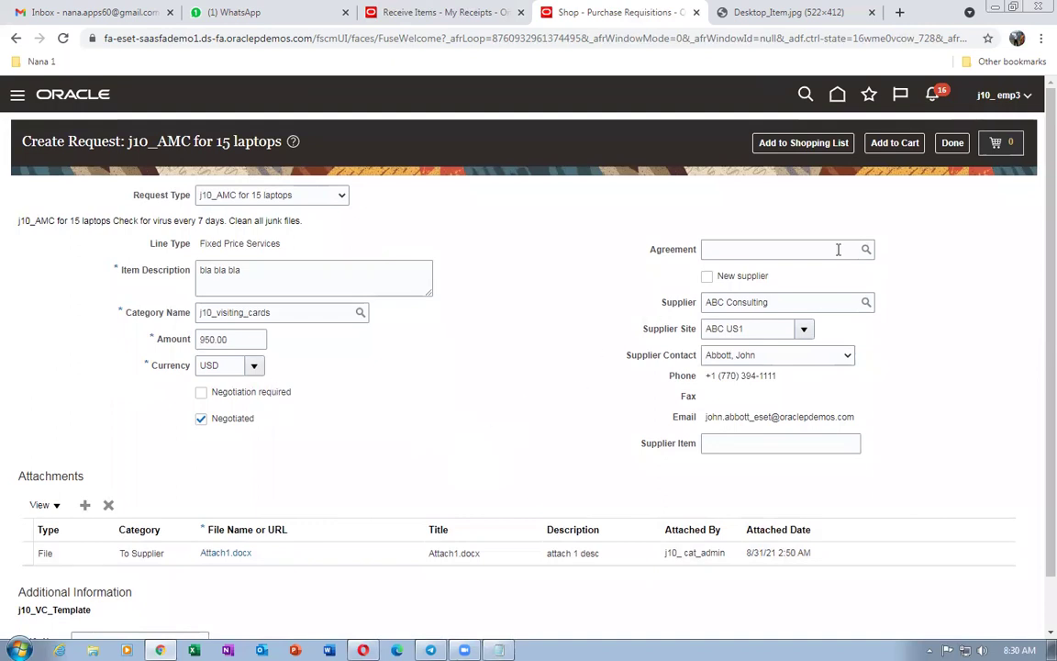
scroll(345, 464, "down", 1)
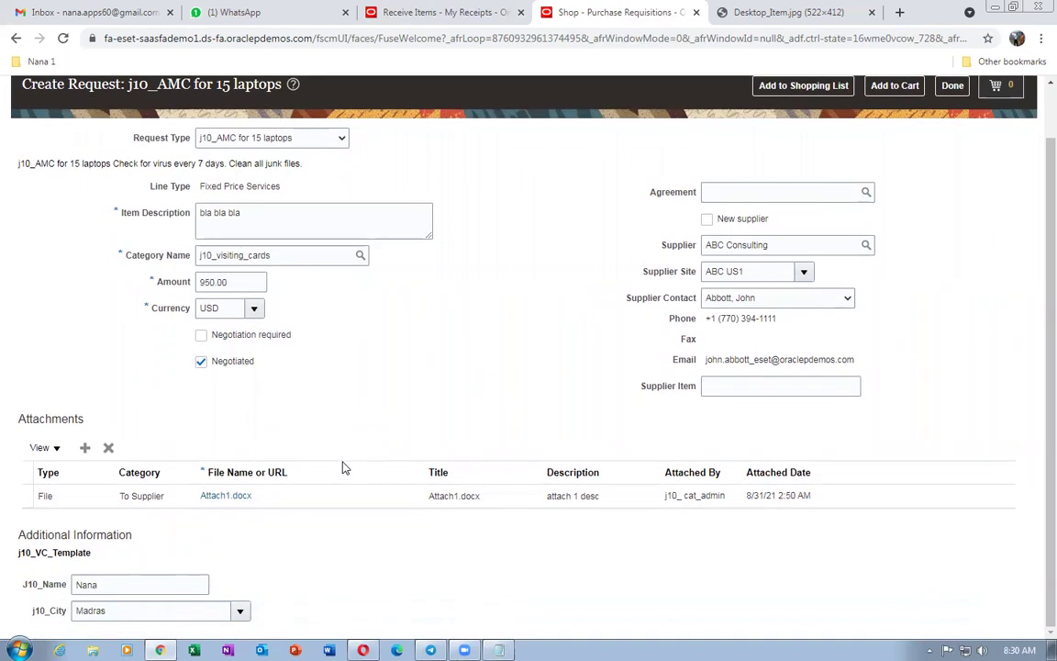
scroll(343, 460, "up", 1)
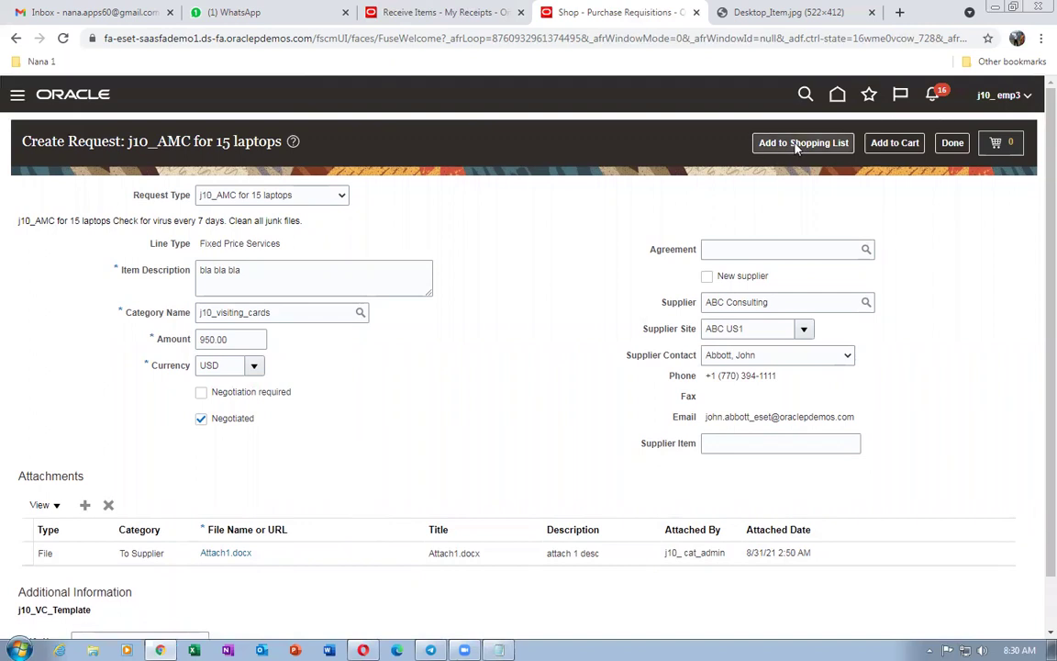
Add the completed j10_AMC for 15 laptops request to the cart and submit its requisition.
left_click(894, 144)
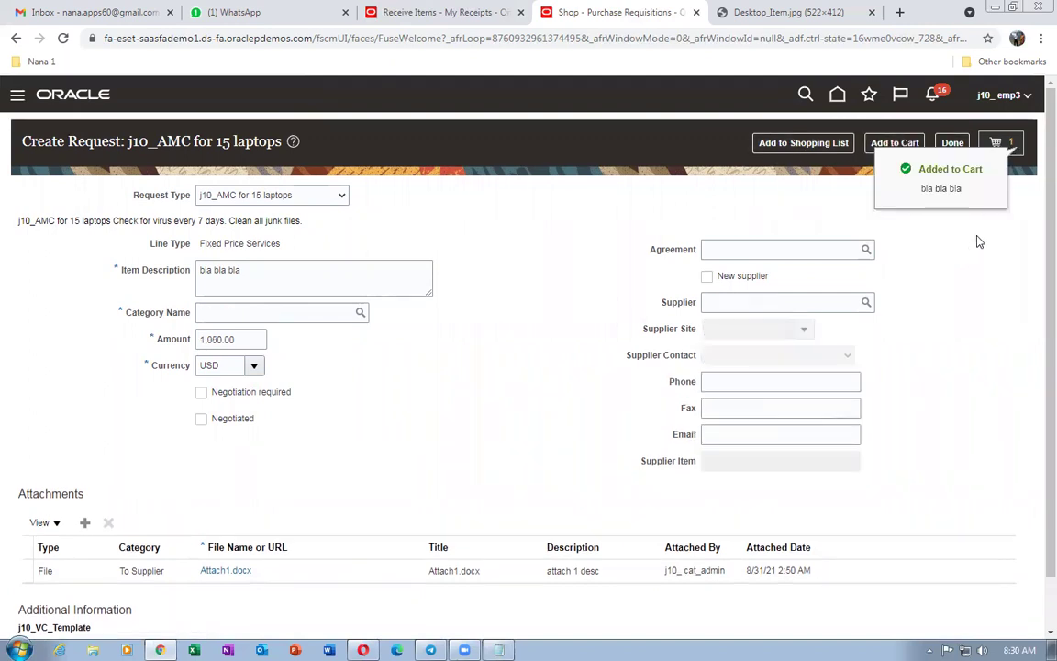
left_click(1000, 144)
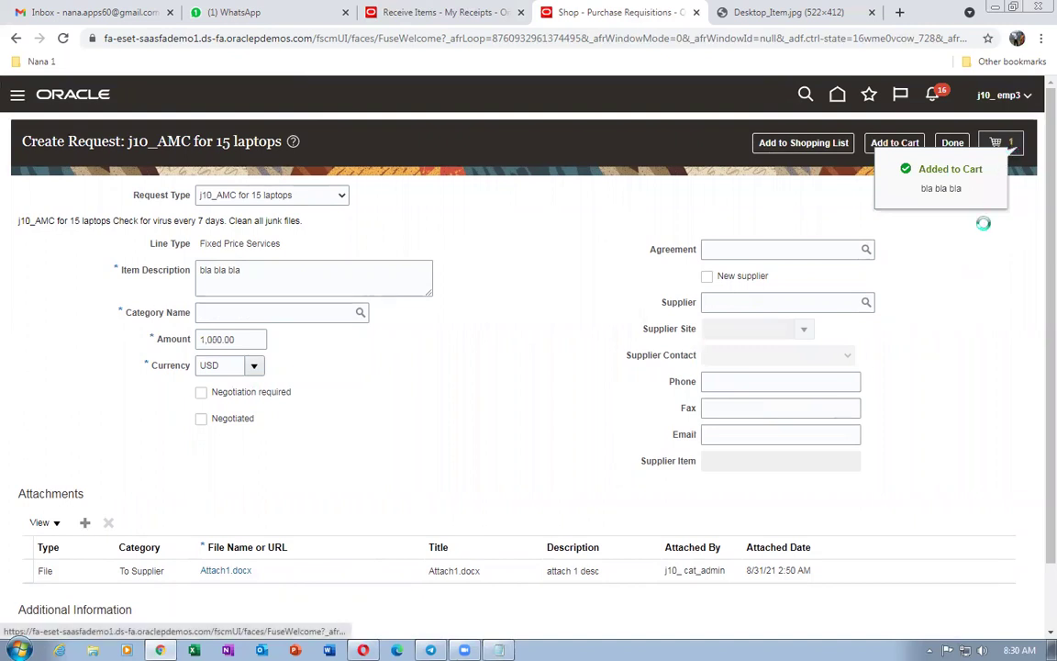
left_click(857, 239)
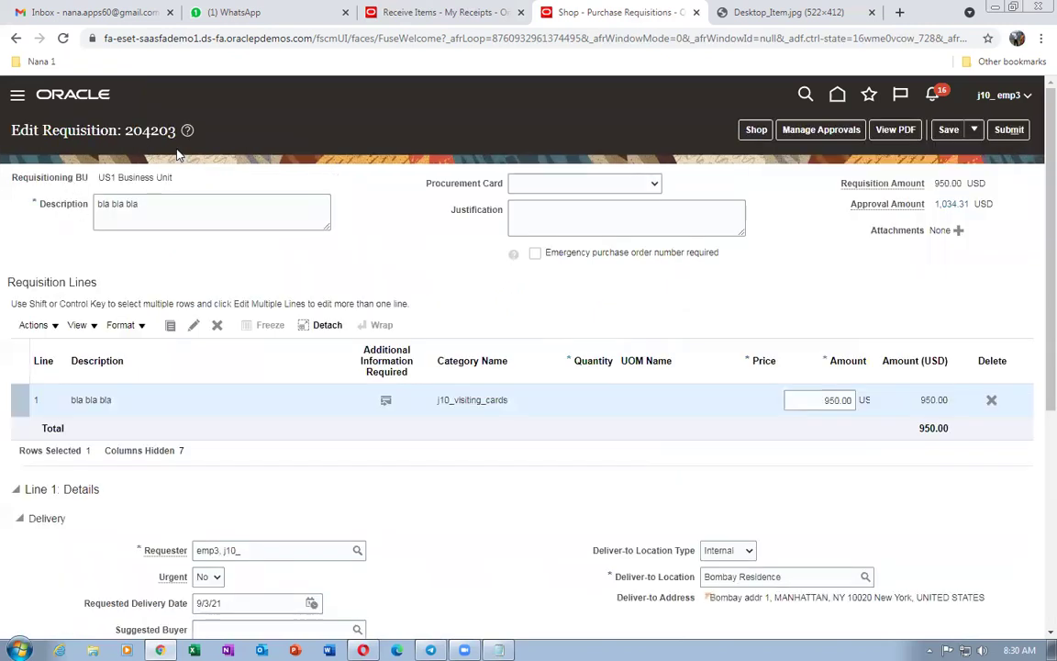
left_click(1017, 131)
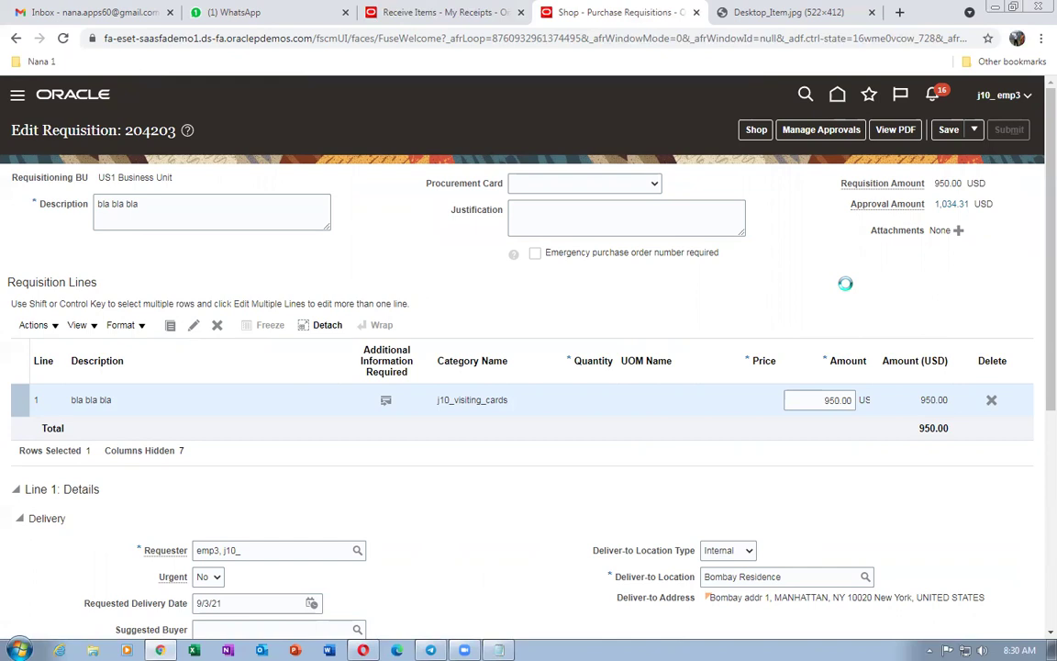
scroll(845, 284, "down", 4)
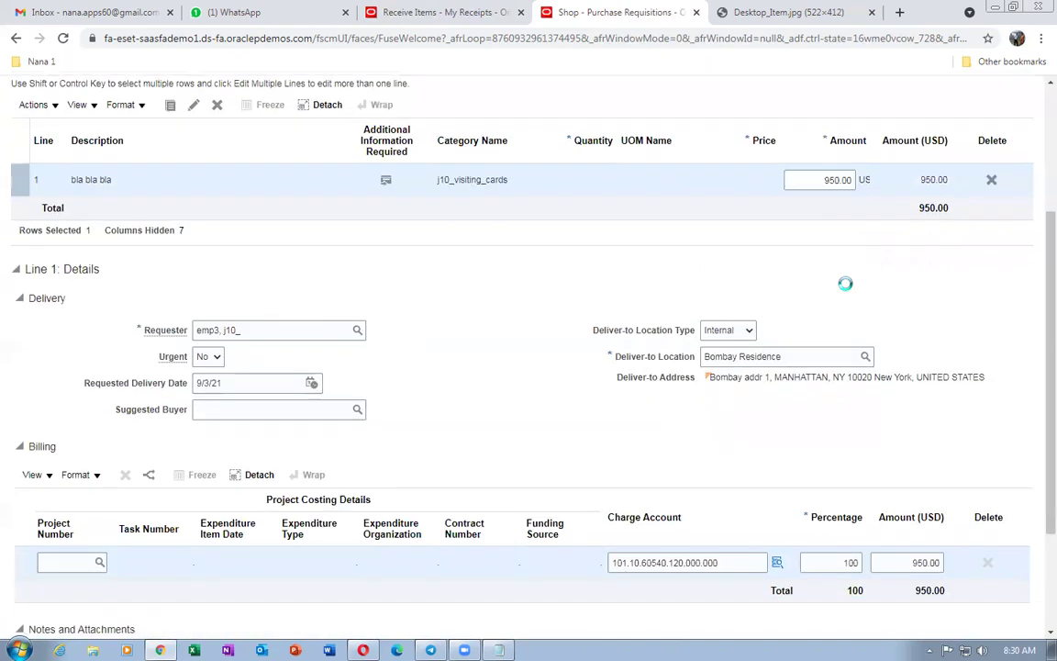
scroll(846, 283, "up", 3)
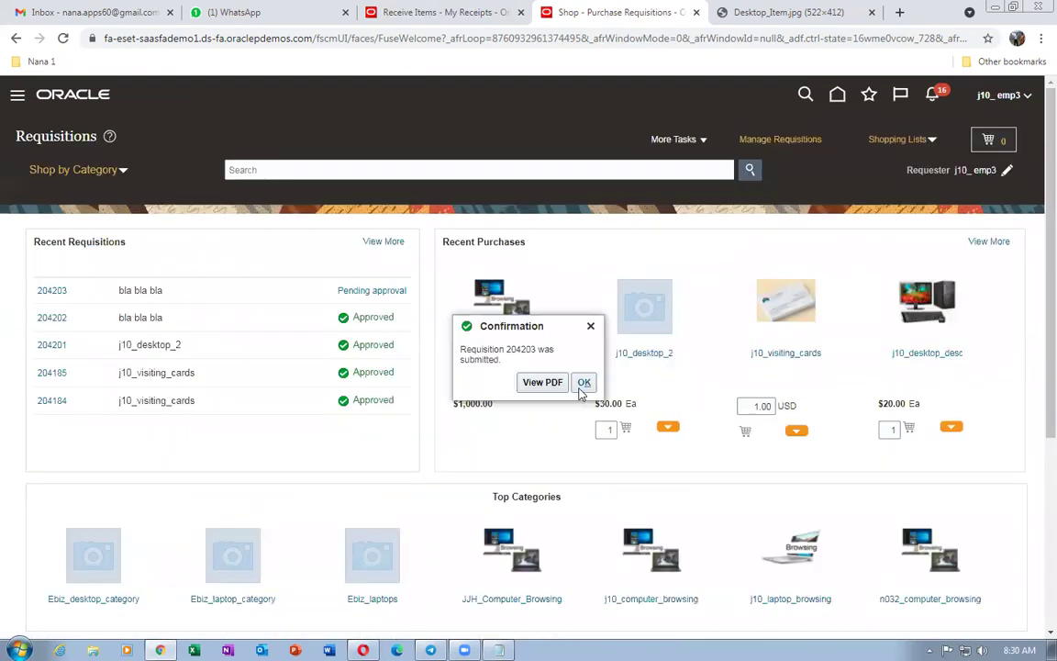
left_click(582, 382)
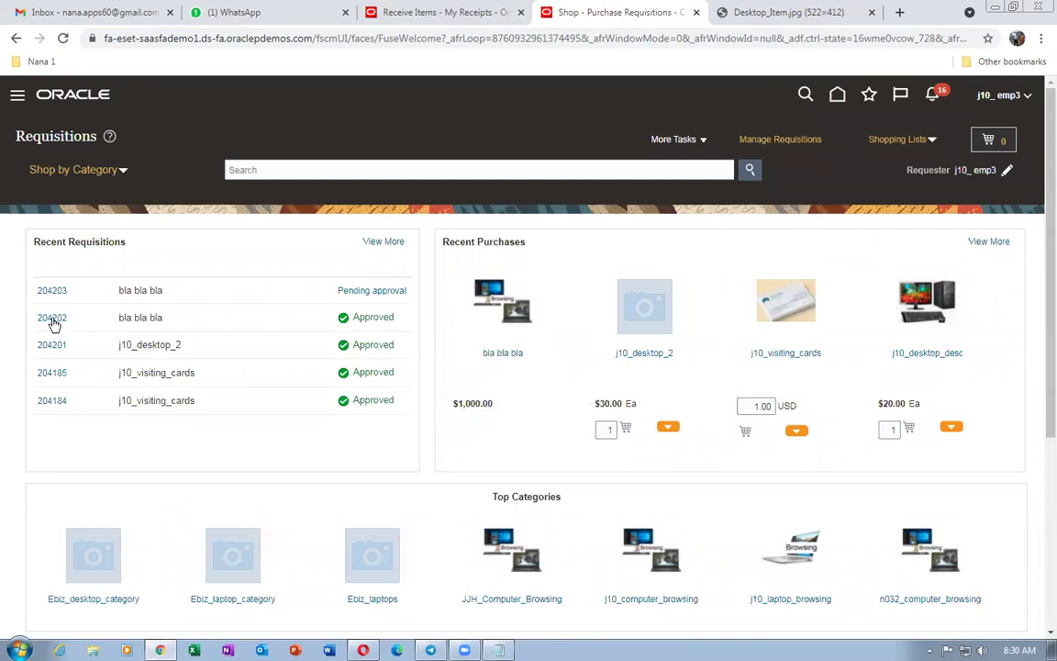
Open the purchase order of the most recent approved bla bla bla requisition and examine its line attachments and schedule.
left_click(52, 318)
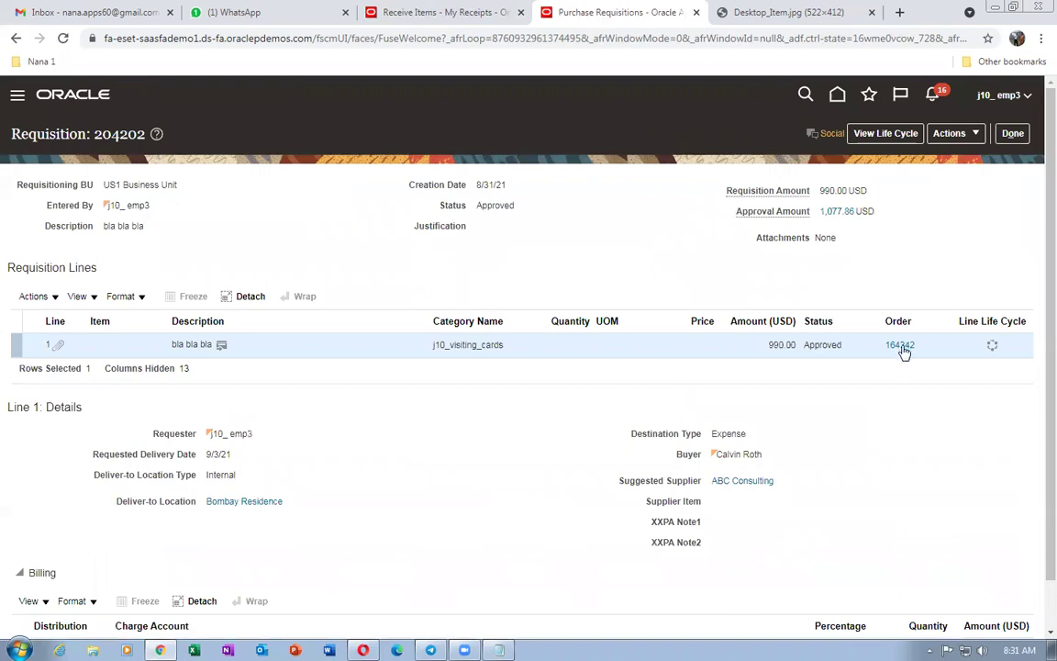
left_click(900, 345)
scroll(438, 443, "down", 1)
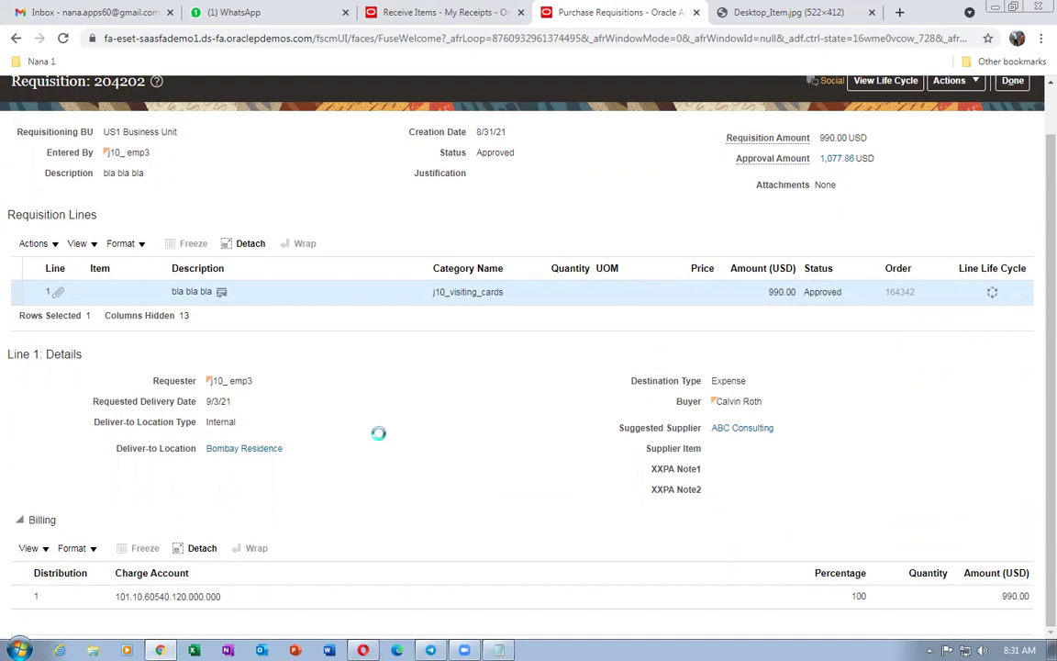
scroll(383, 431, "up", 1)
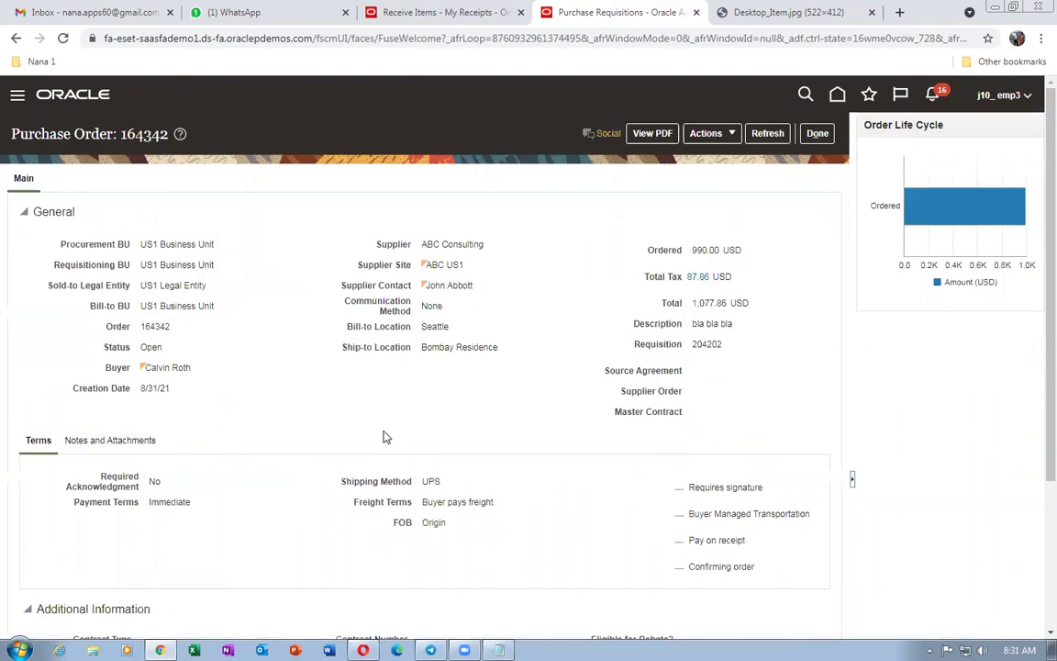
scroll(386, 437, "down", 4)
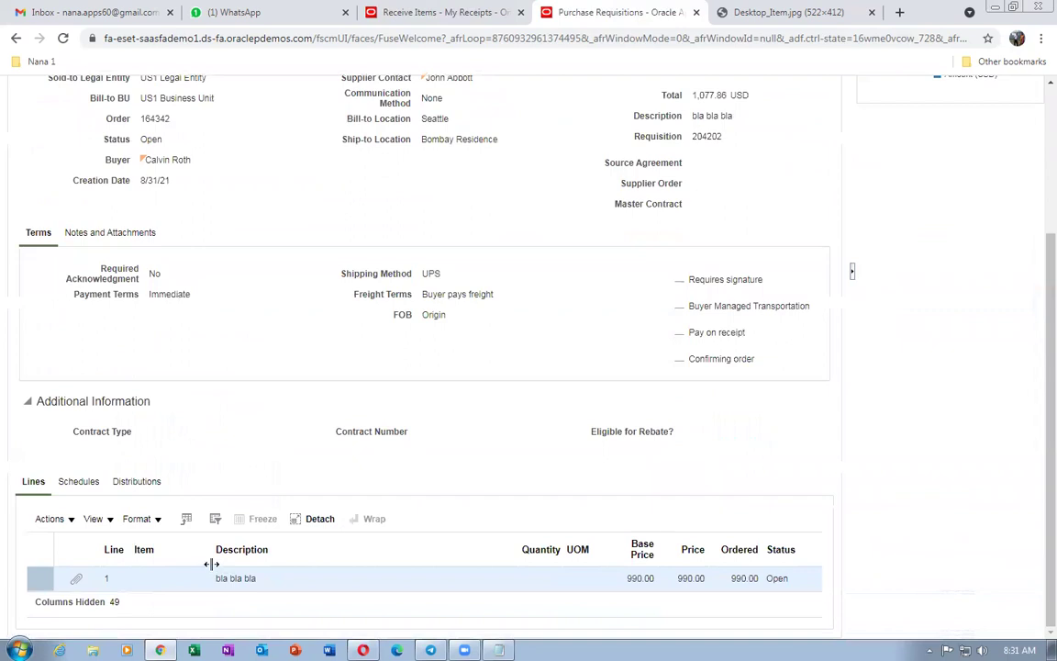
left_click(76, 582)
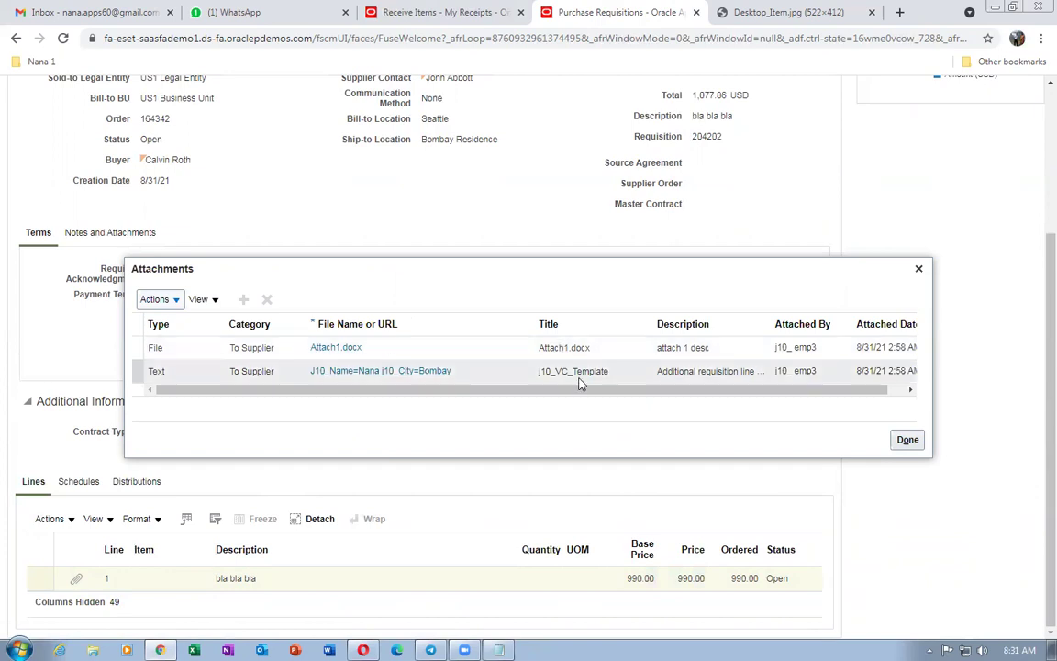
left_click(909, 441)
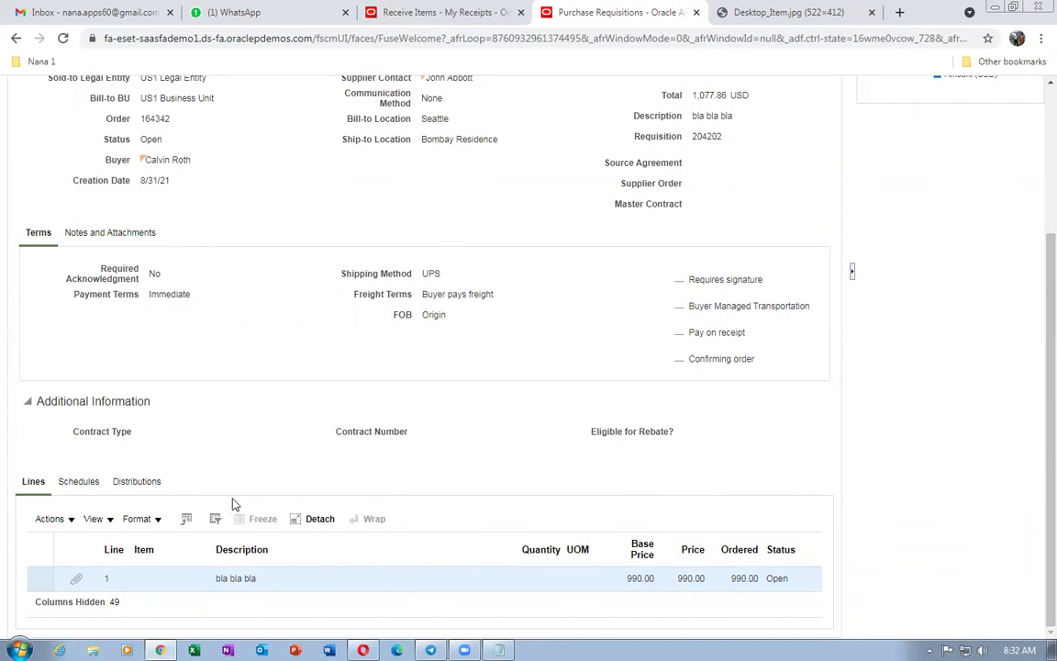
left_click(85, 484)
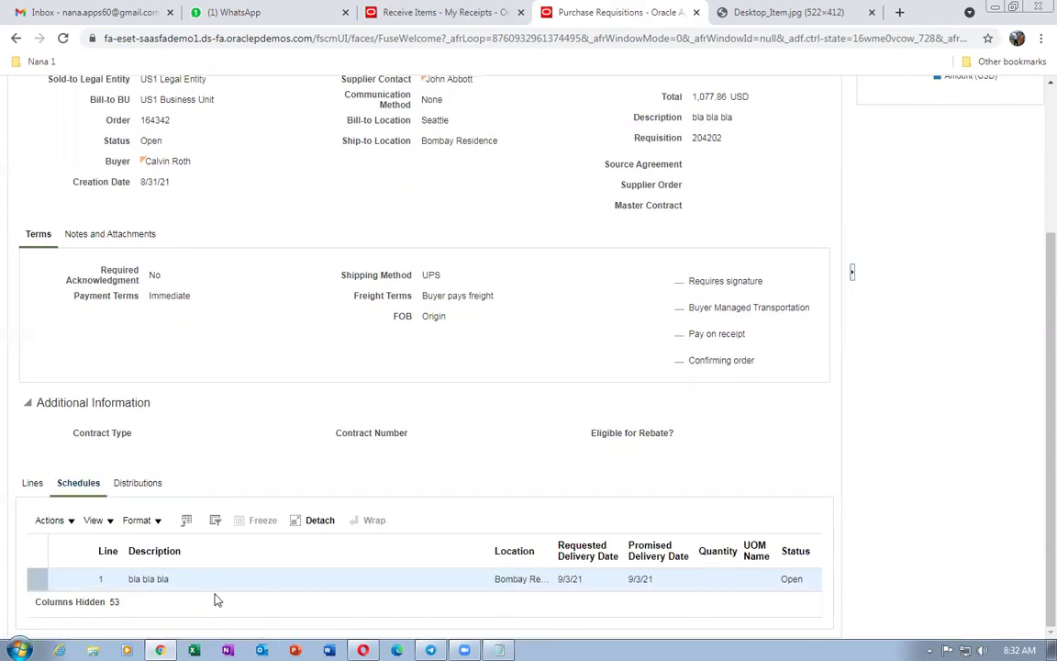
Copy the purchase order's number from its heading and close the order to return to the requisition.
scroll(367, 505, "up", 3)
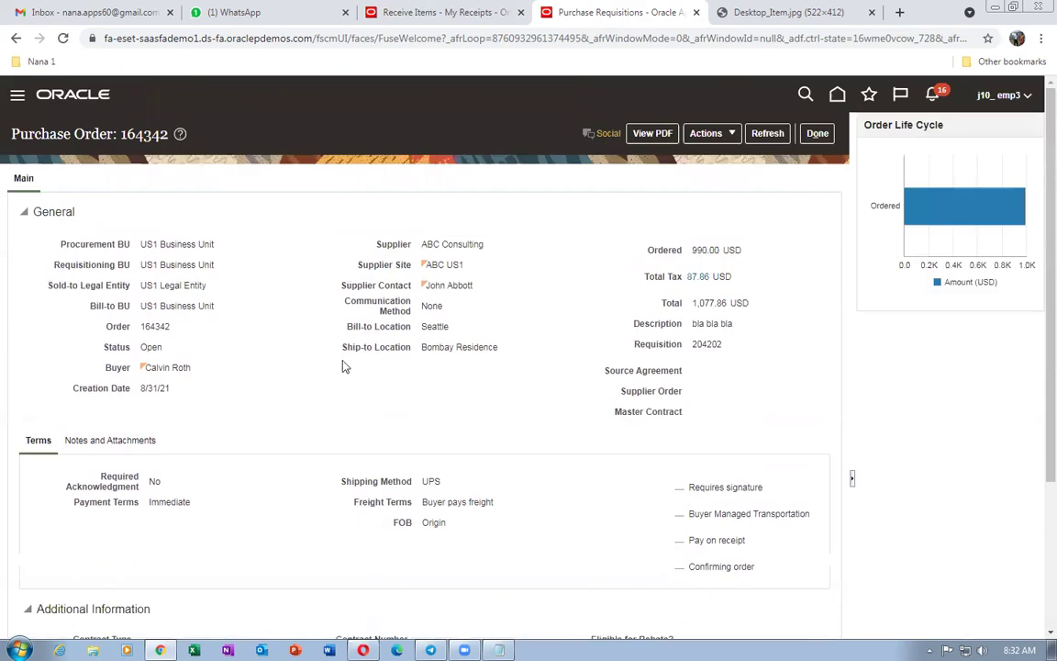
left_click_drag(124, 135, 170, 141)
key("ctrl+c")
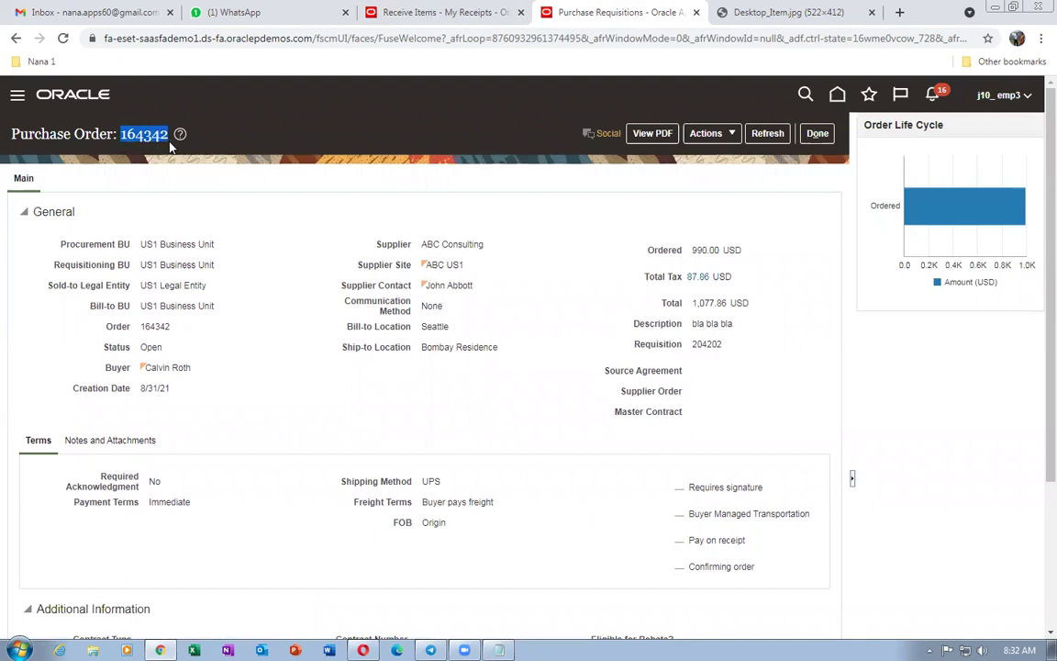
left_click(815, 135)
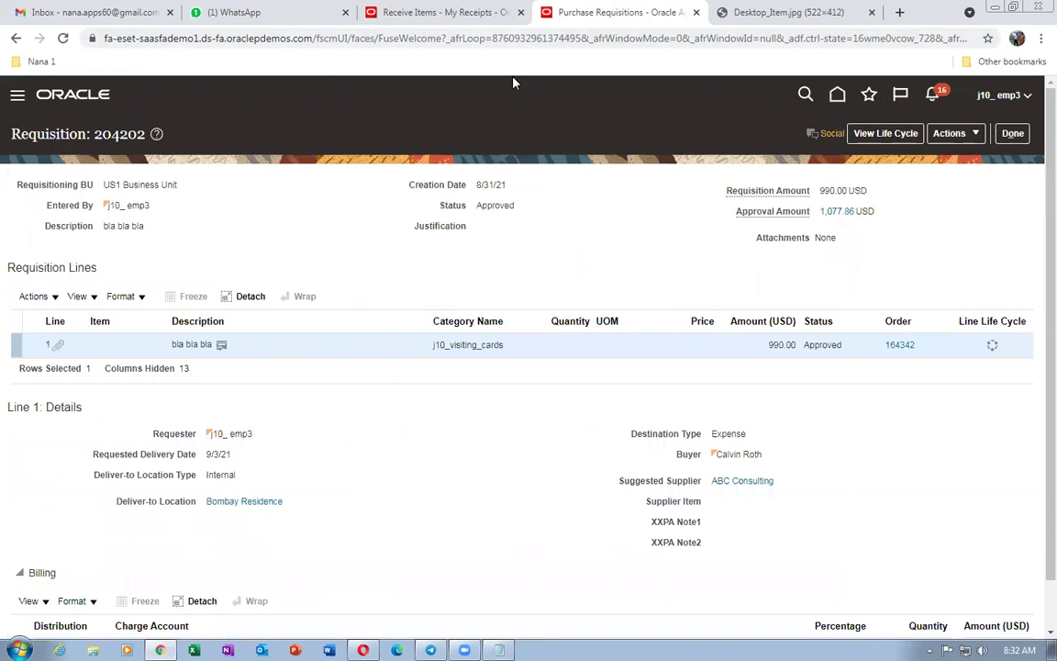
Switch to the catalog administrator's session in Opera, leave Manage Smart Forms and open Manage Orders in Purchase Orders.
left_click(366, 646)
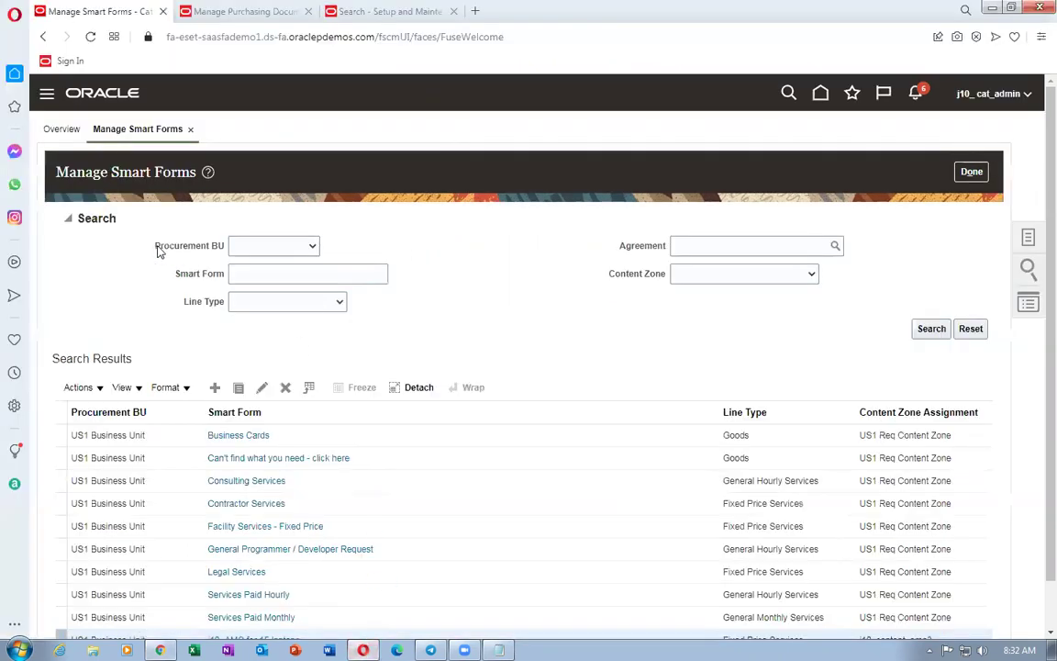
left_click(971, 173)
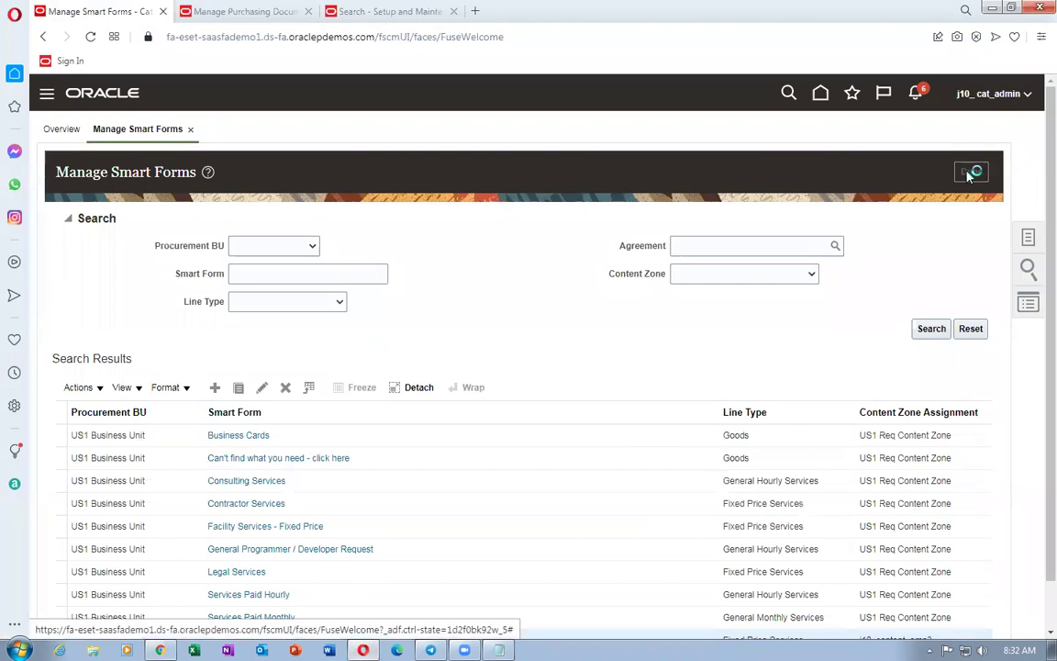
left_click(821, 93)
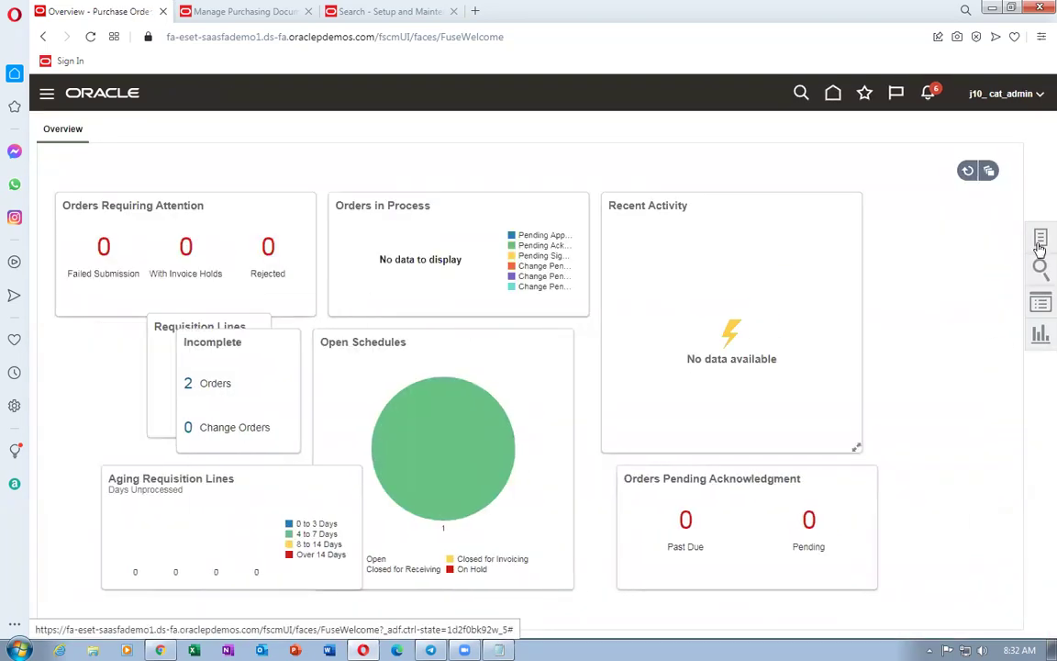
left_click(1039, 240)
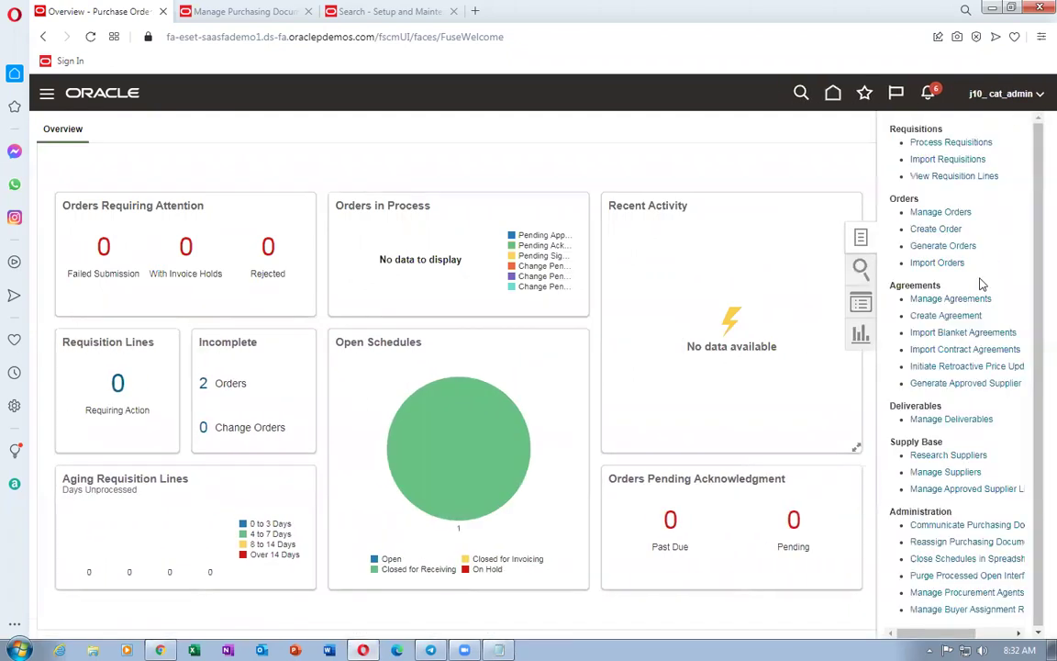
left_click(951, 215)
Search for the purchase order by the copied order number, with the Buyer criterion cleared.
left_click(765, 303)
key("ctrl+v")
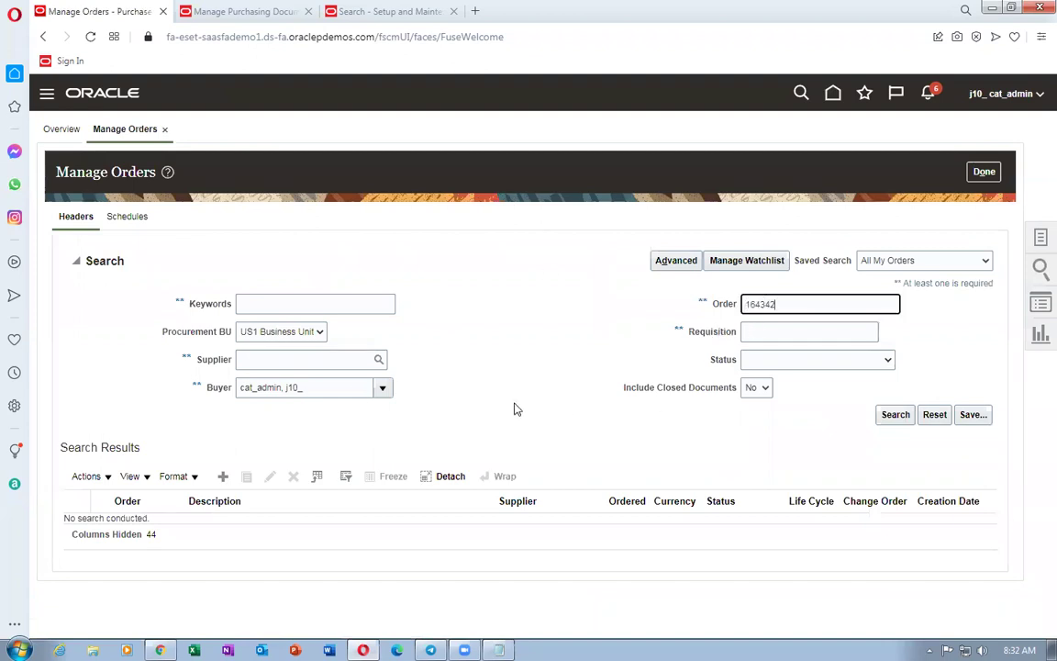
triple_click(352, 389)
key("Delete")
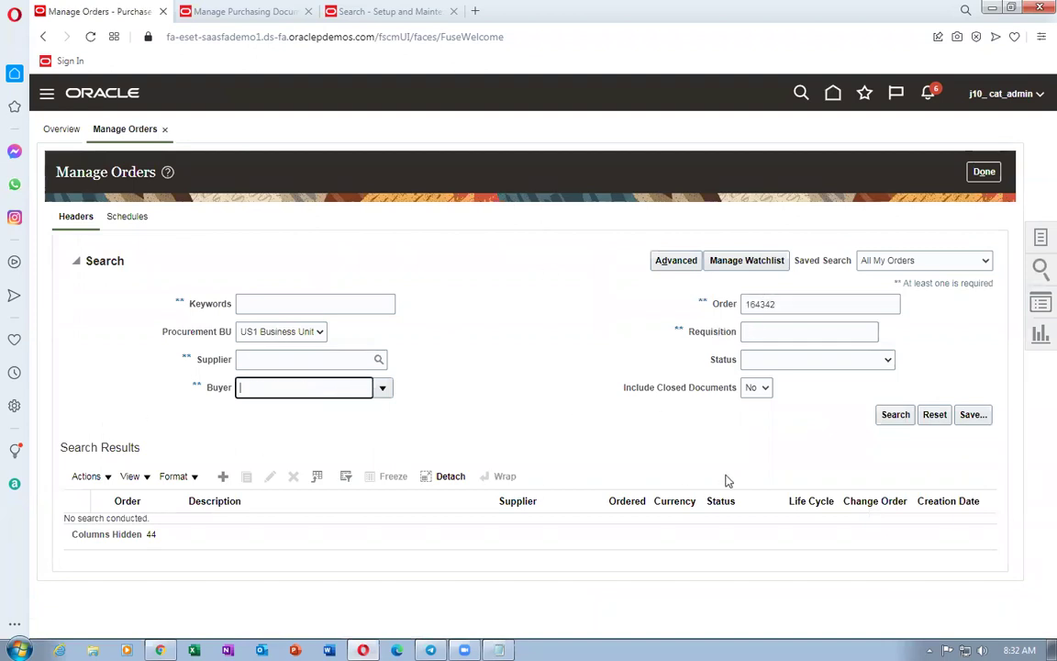
left_click(896, 415)
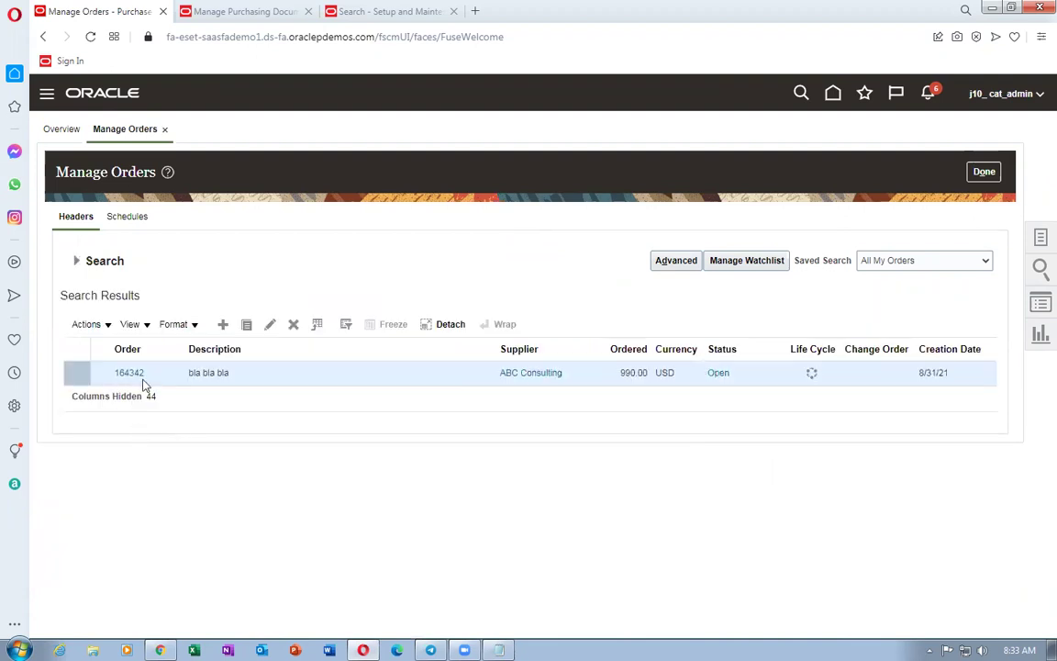
Open the found purchase order, examine the attachments of line 1 and close the attachment list.
left_click(131, 372)
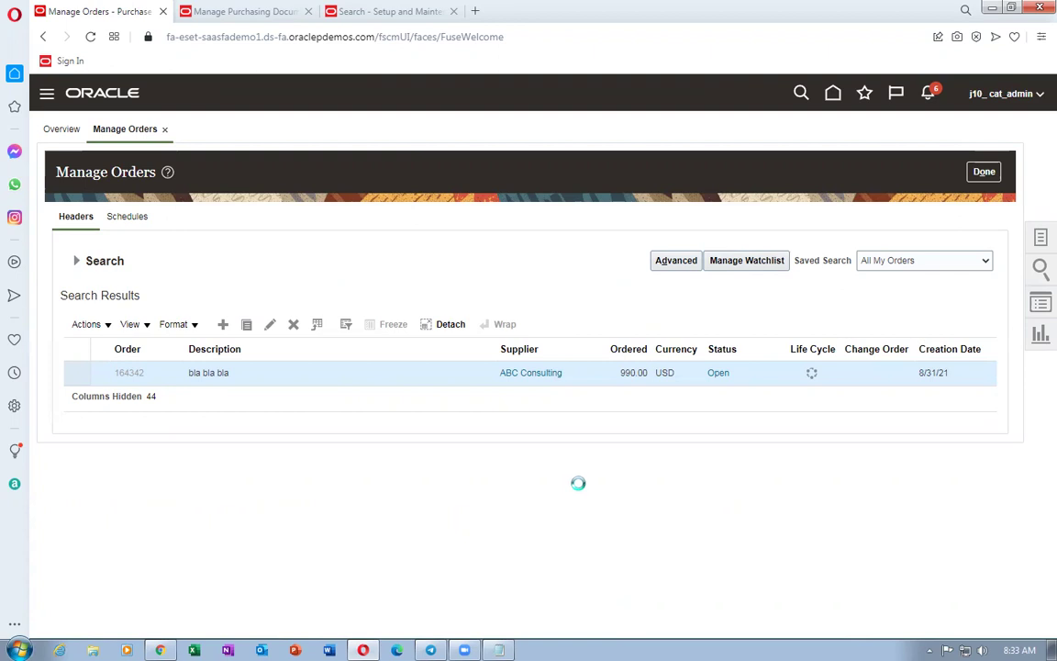
scroll(578, 488, "down", 3)
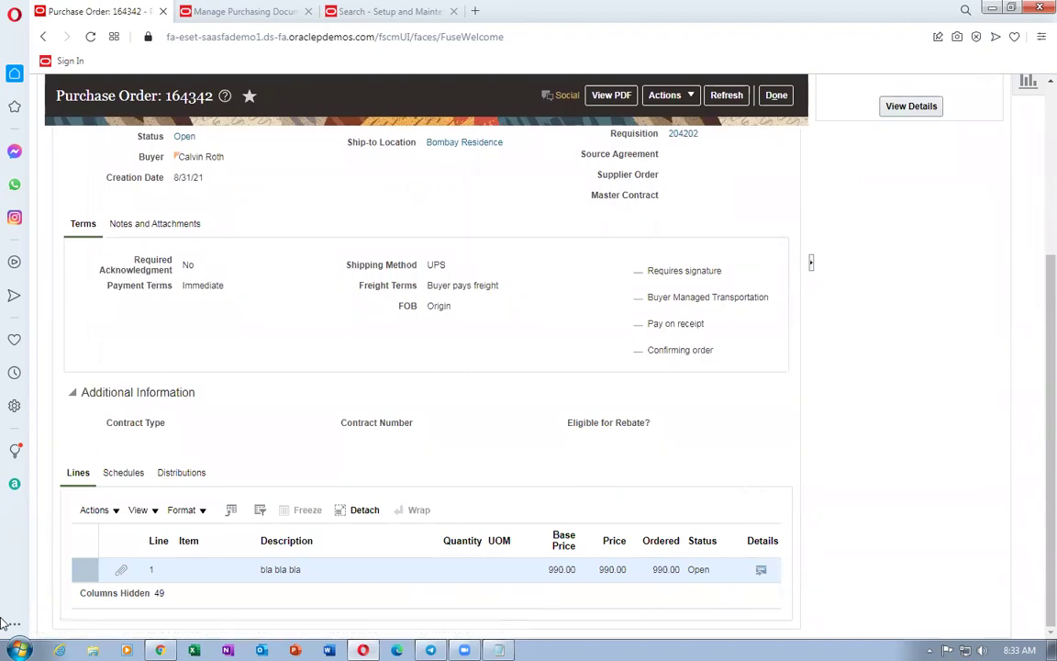
left_click(118, 572)
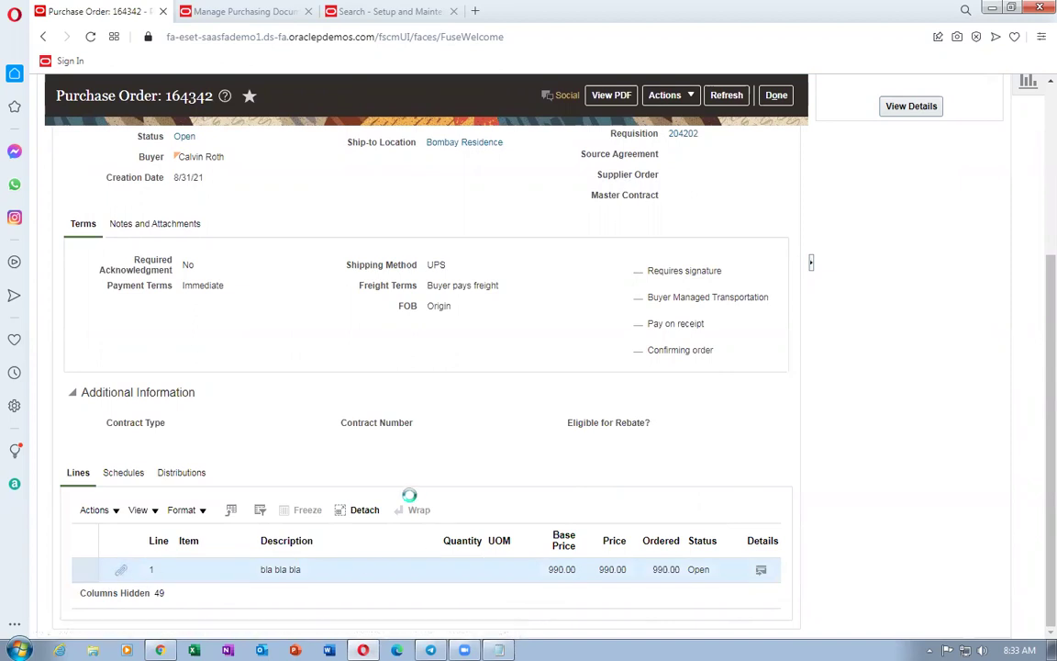
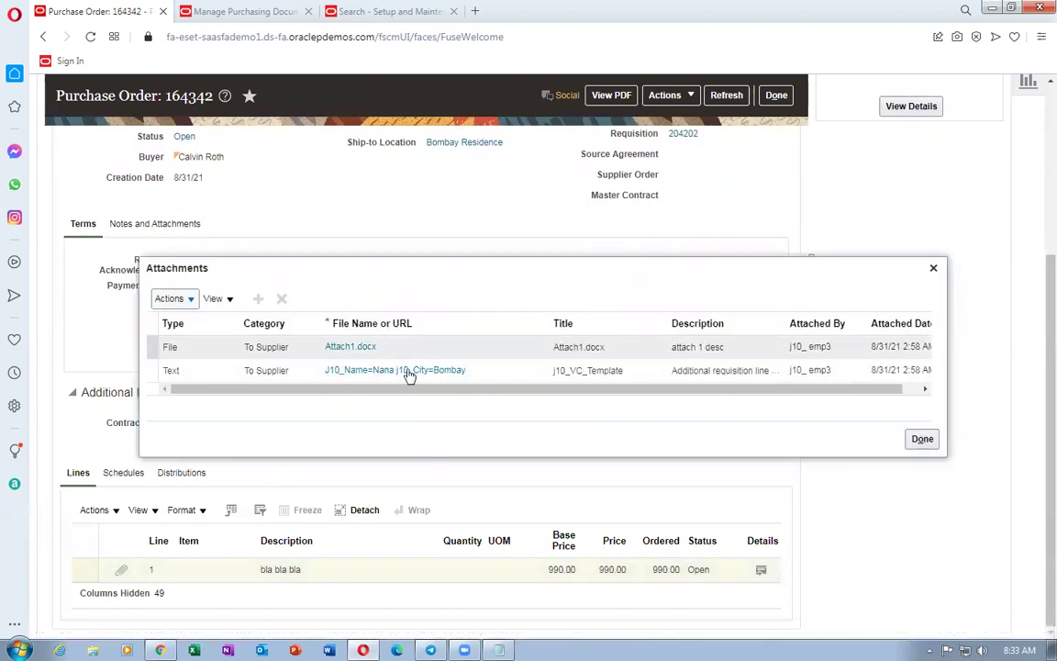
left_click(922, 439)
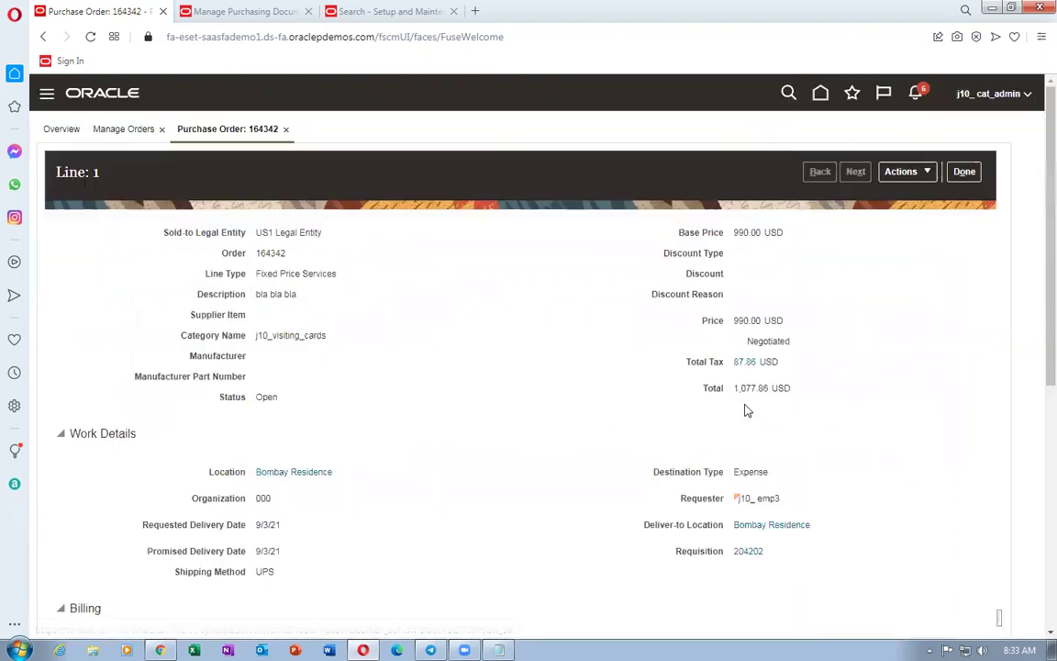
Examine the purchase order's line 1 details, including Work Details, Billing, Additional Information, and Notes and Attachments.
scroll(361, 457, "down", 5)
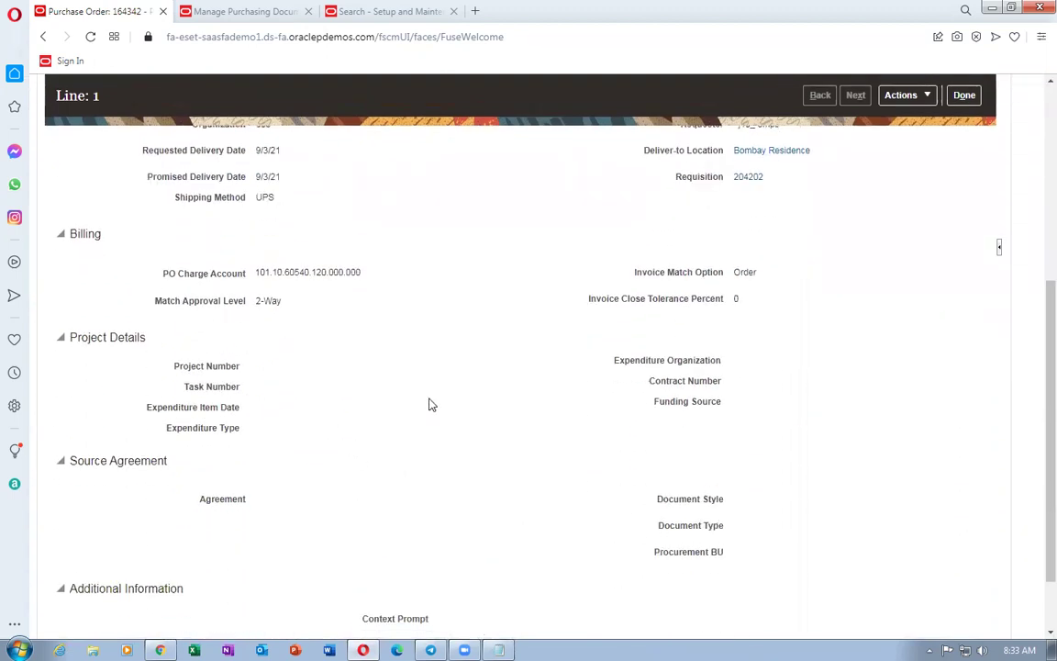
scroll(431, 422, "down", 2)
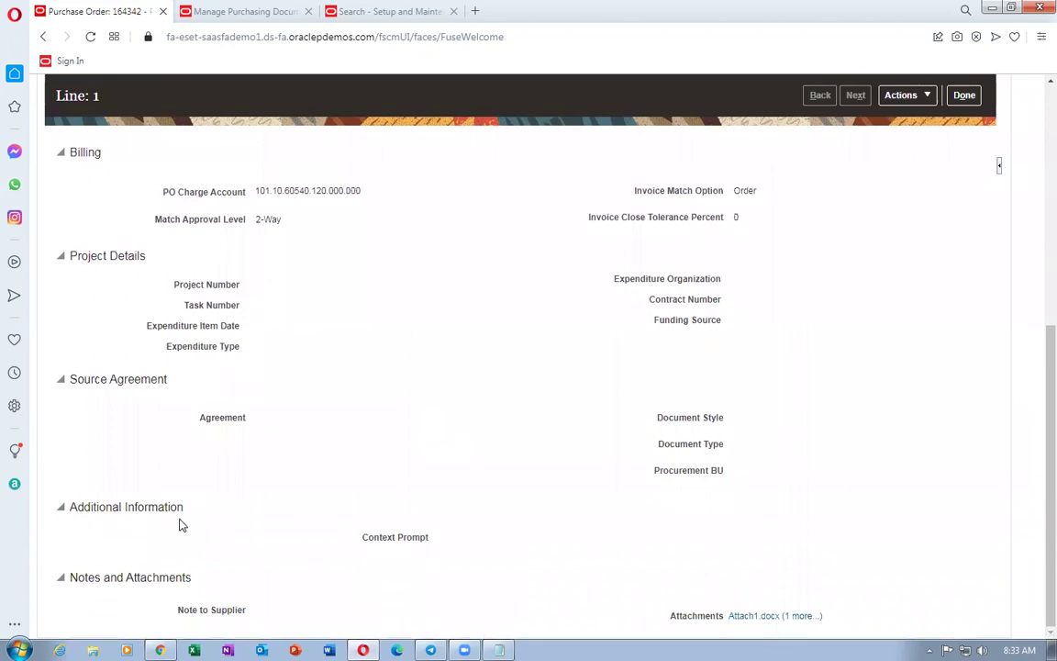
scroll(232, 504, "up", 3)
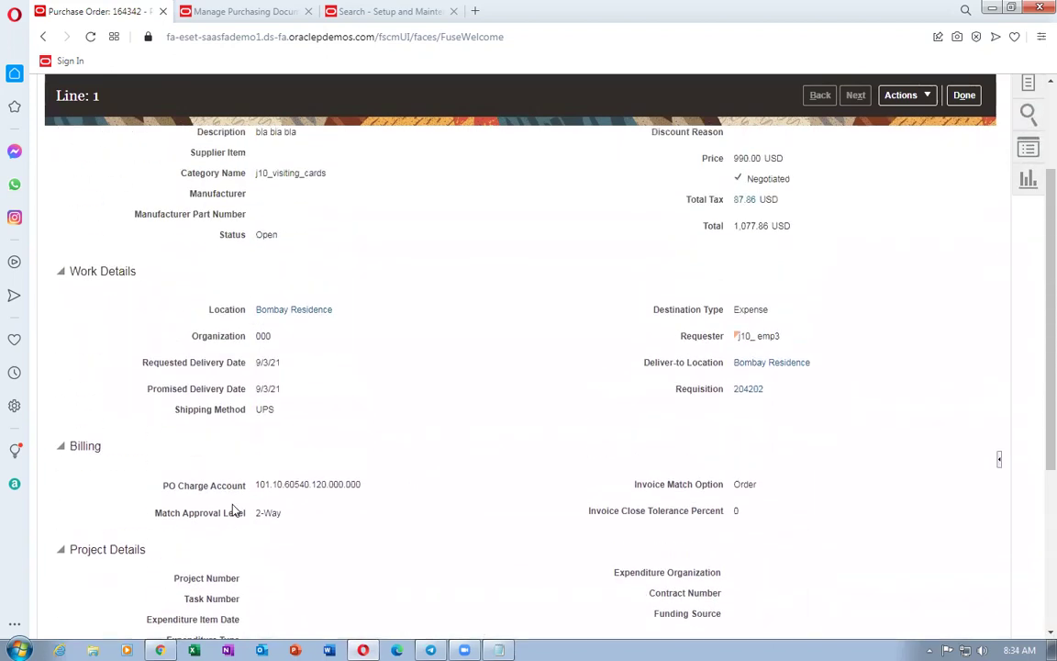
scroll(232, 508, "up", 2)
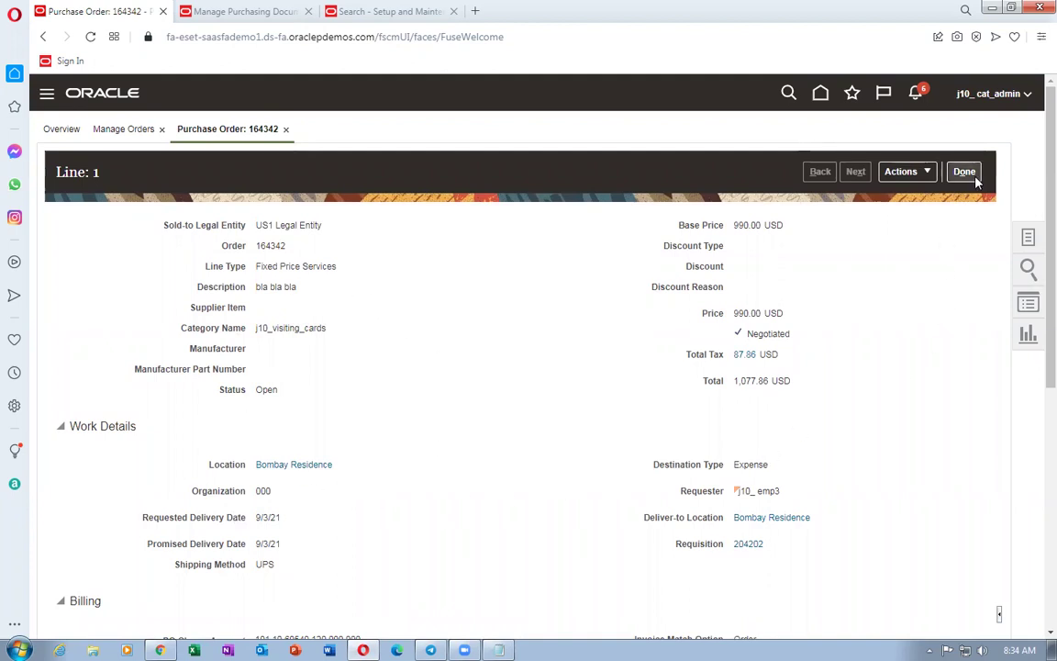
scroll(592, 426, "down", 3)
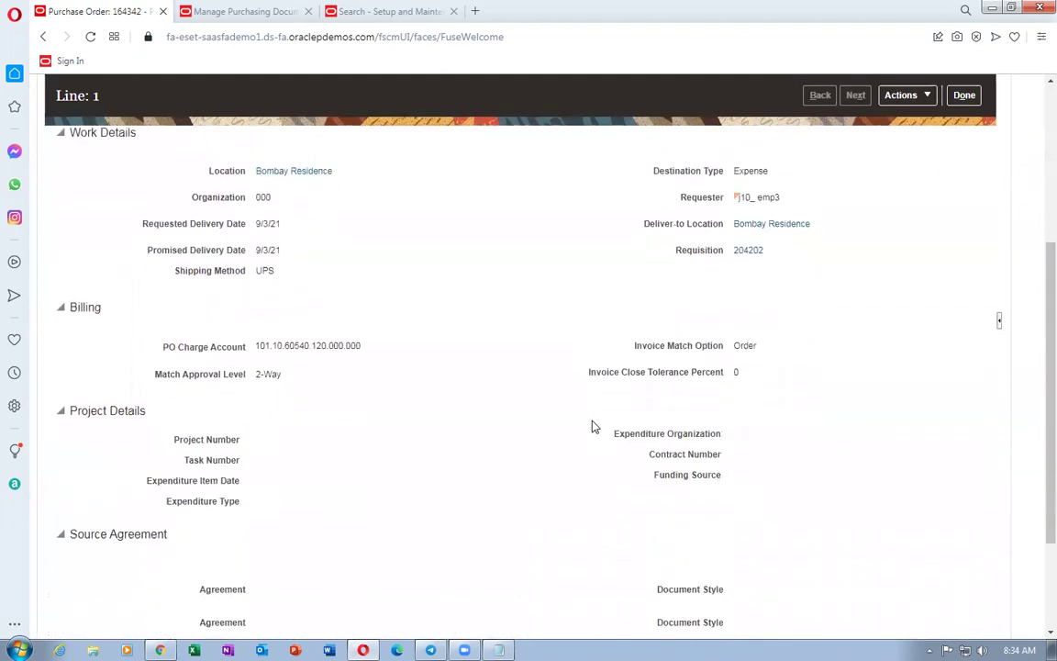
scroll(592, 426, "down", 2)
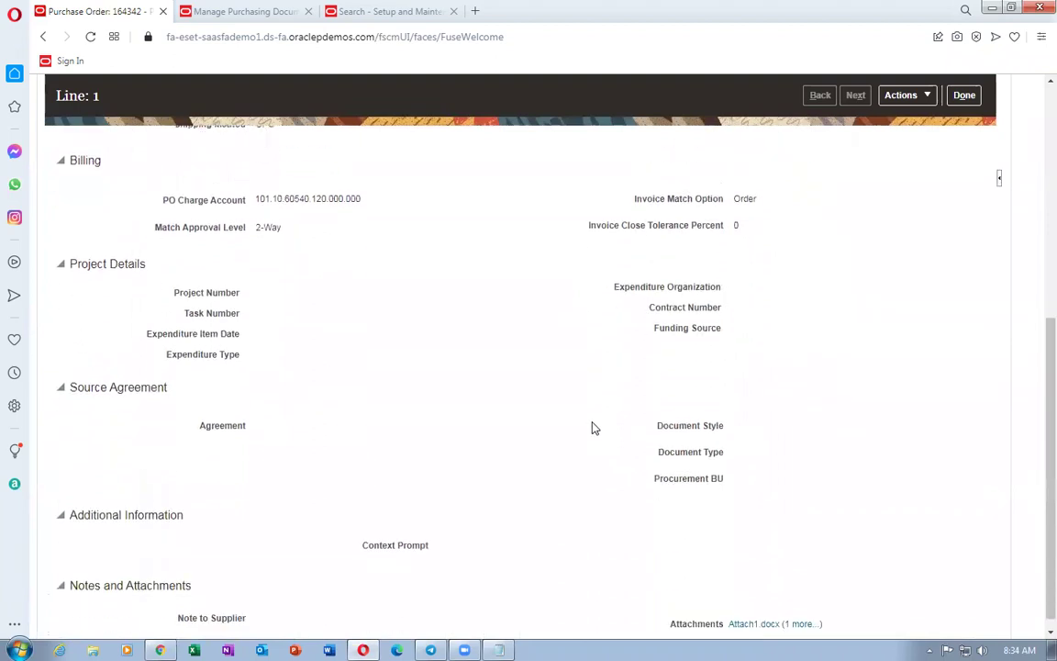
Close the line 1 details and check the purchase order's header-level notes and attachments.
scroll(592, 426, "up", 5)
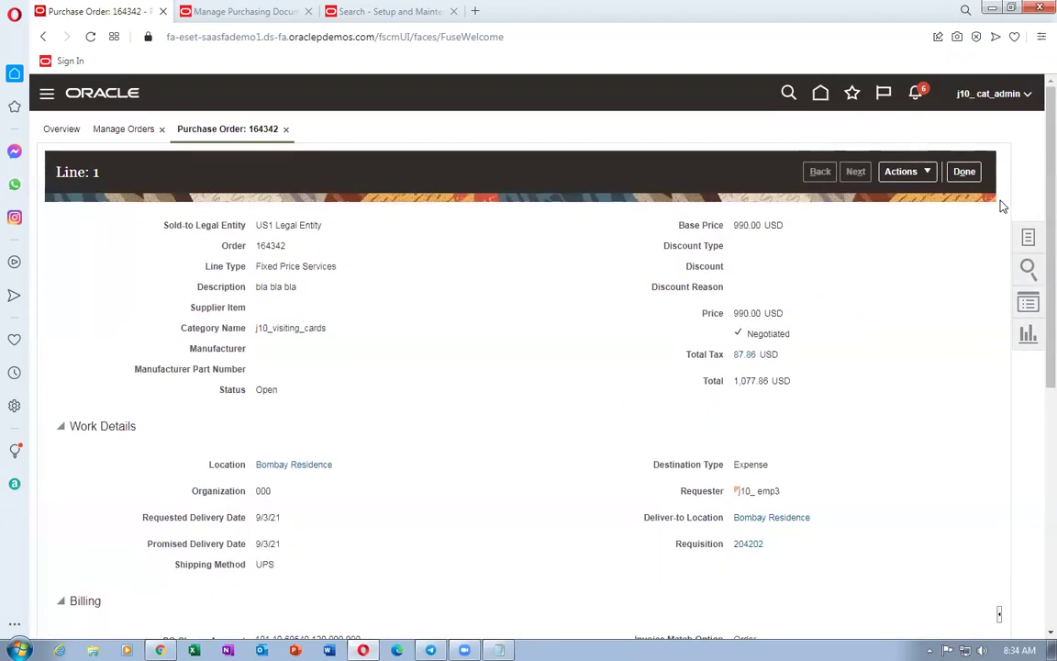
left_click(963, 172)
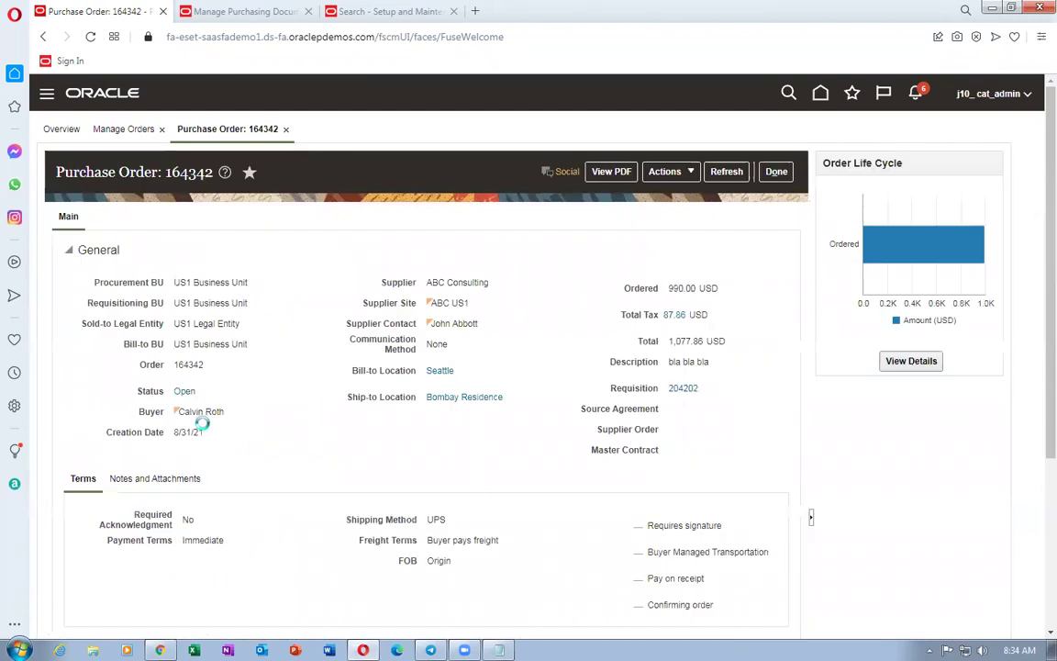
scroll(240, 466, "down", 2)
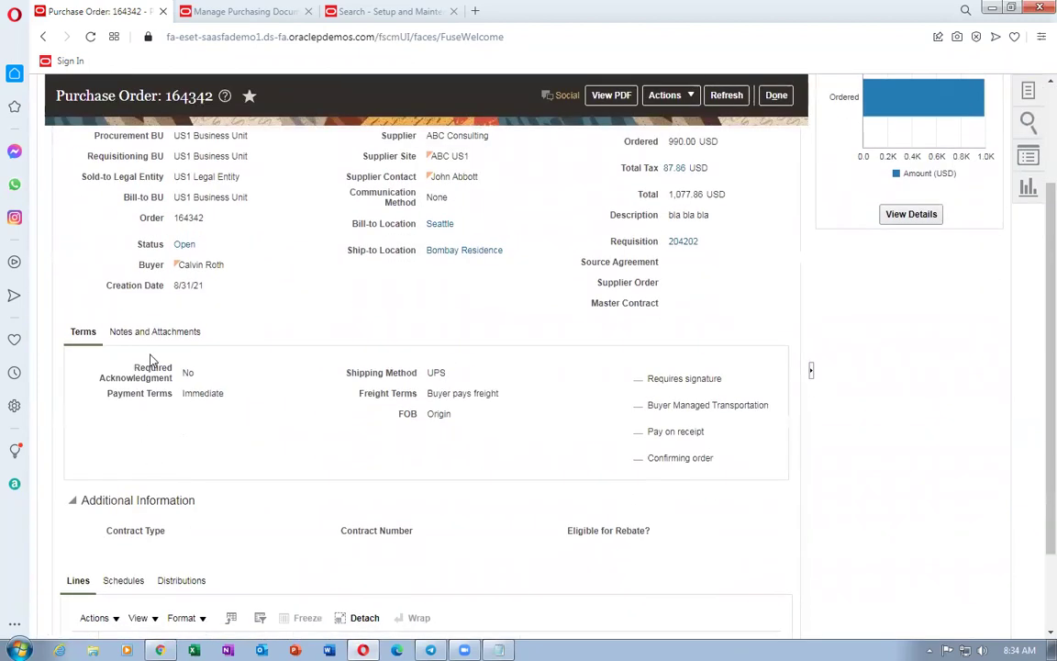
left_click(156, 336)
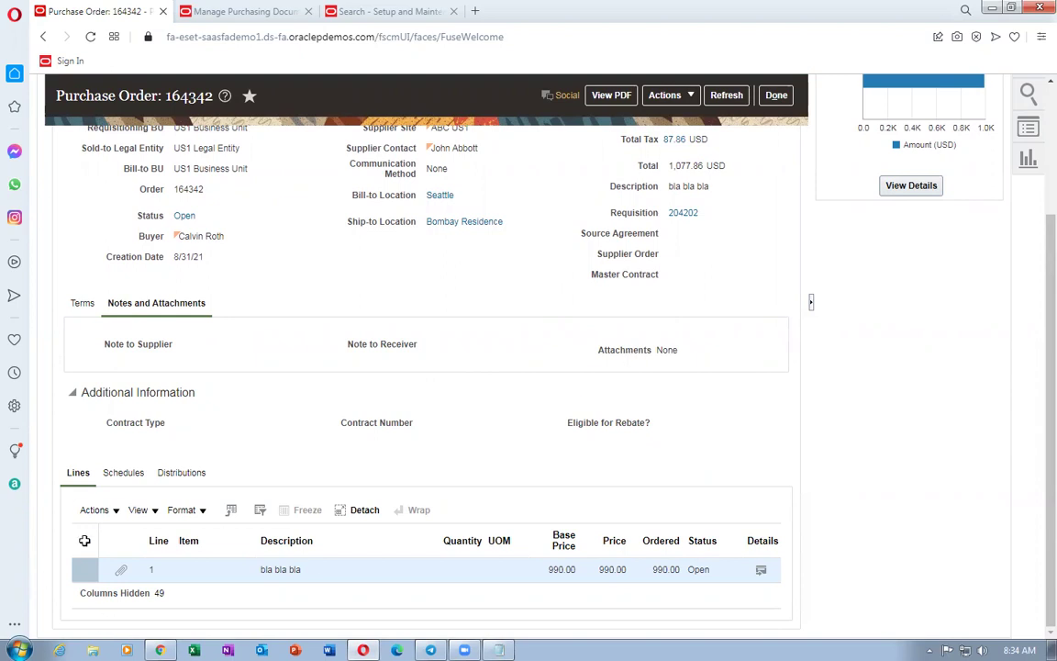
Examine the purchase order's schedule 1 details down to Notes and Attachments, then return to the order, dismissing any error dialogs.
left_click(119, 475)
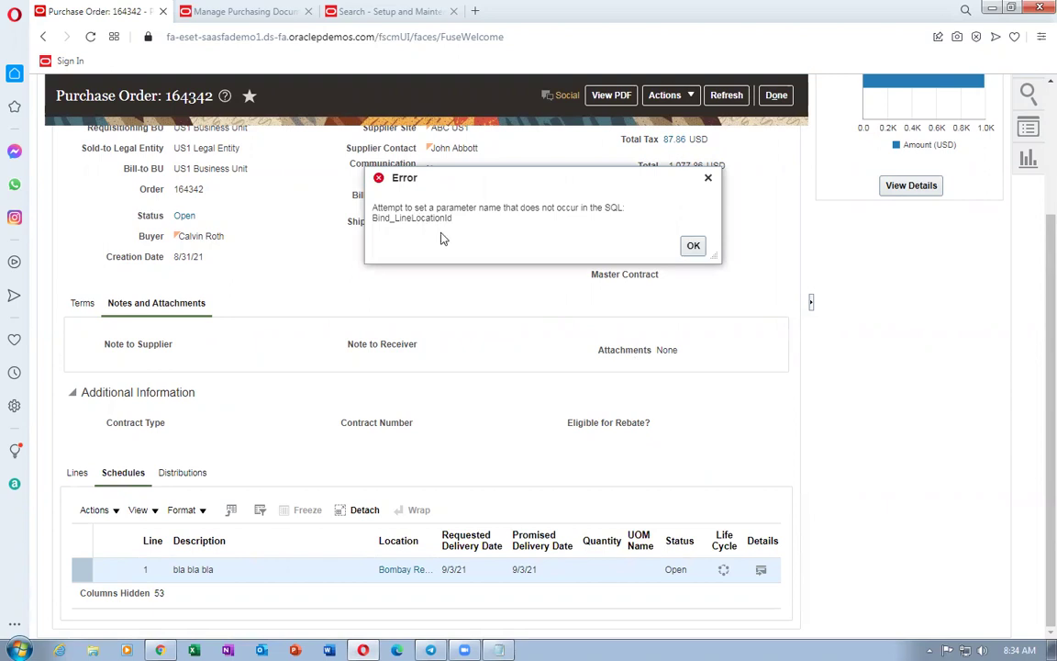
left_click(693, 245)
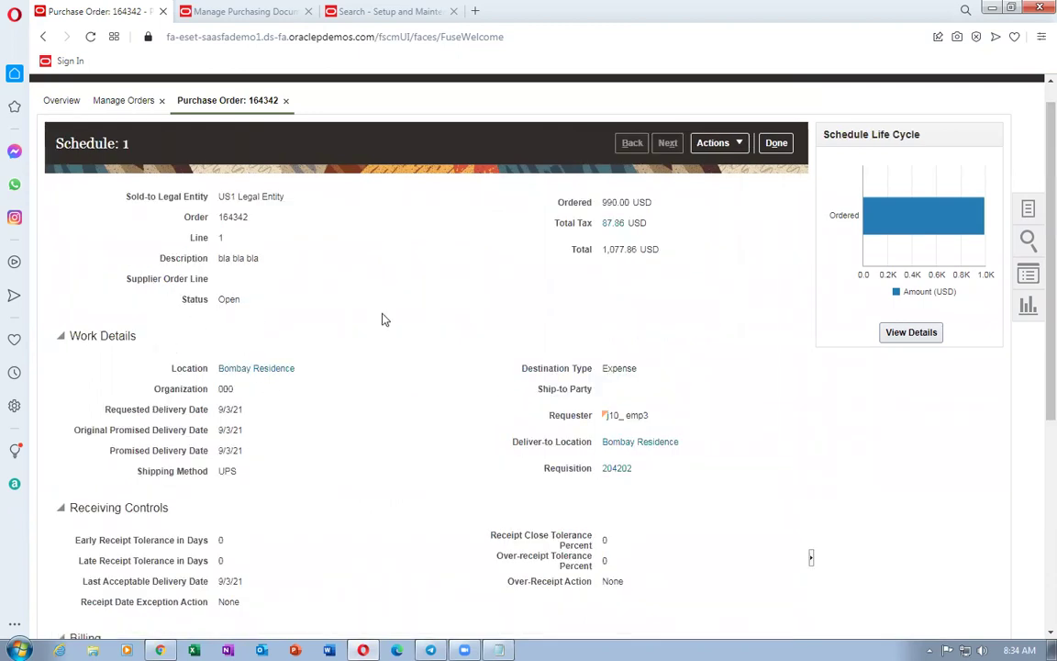
scroll(384, 319, "down", 3)
scroll(384, 319, "up", 5)
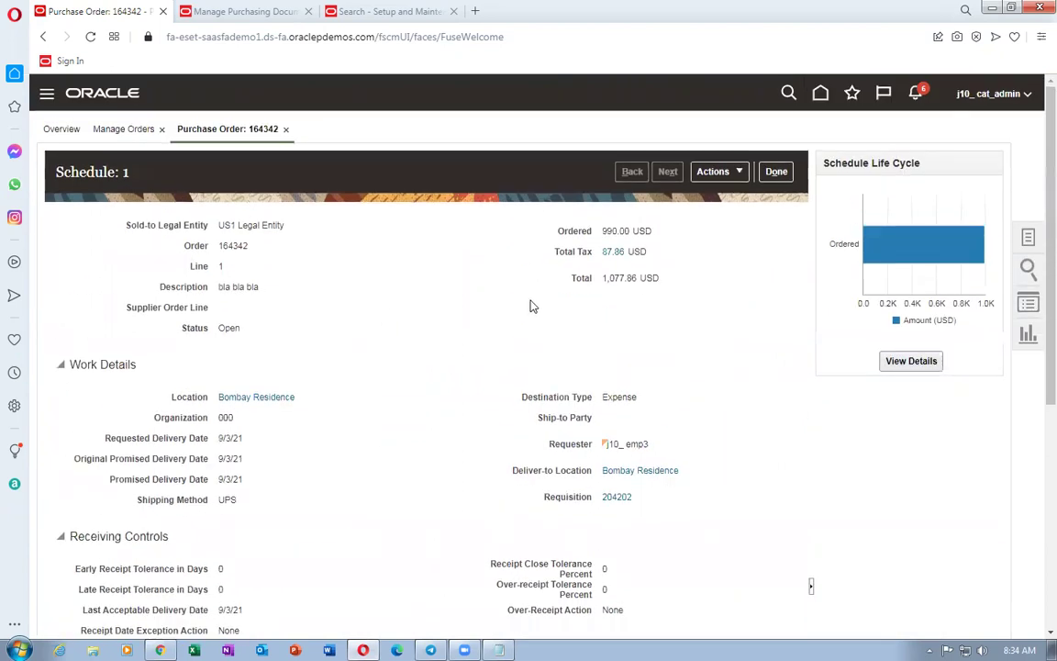
scroll(328, 355, "down", 1)
scroll(328, 355, "down", 6)
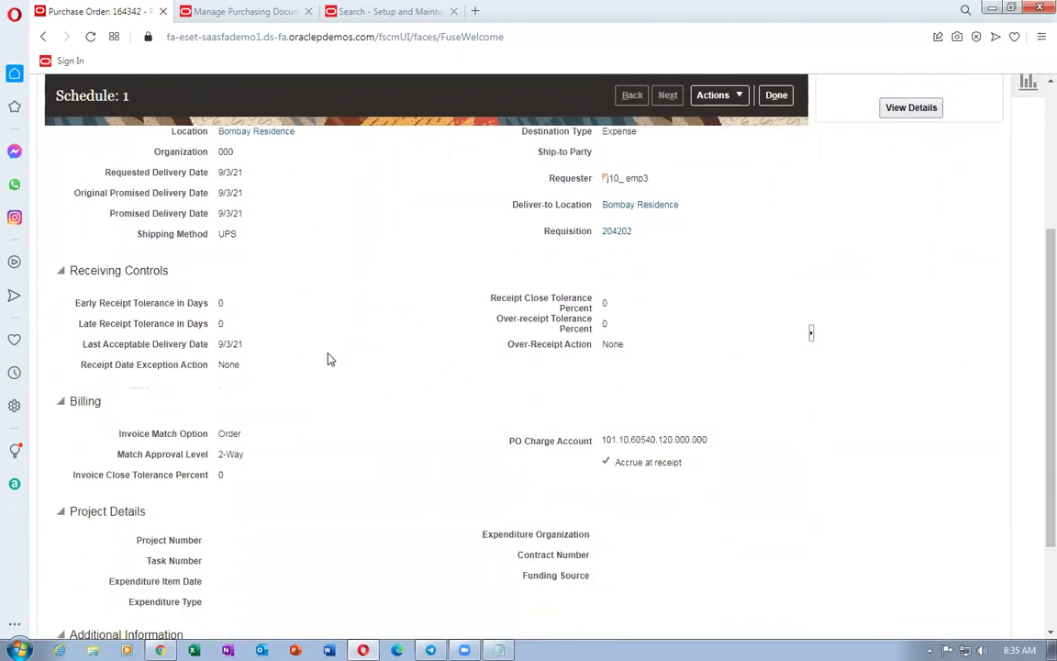
scroll(327, 367, "down", 1)
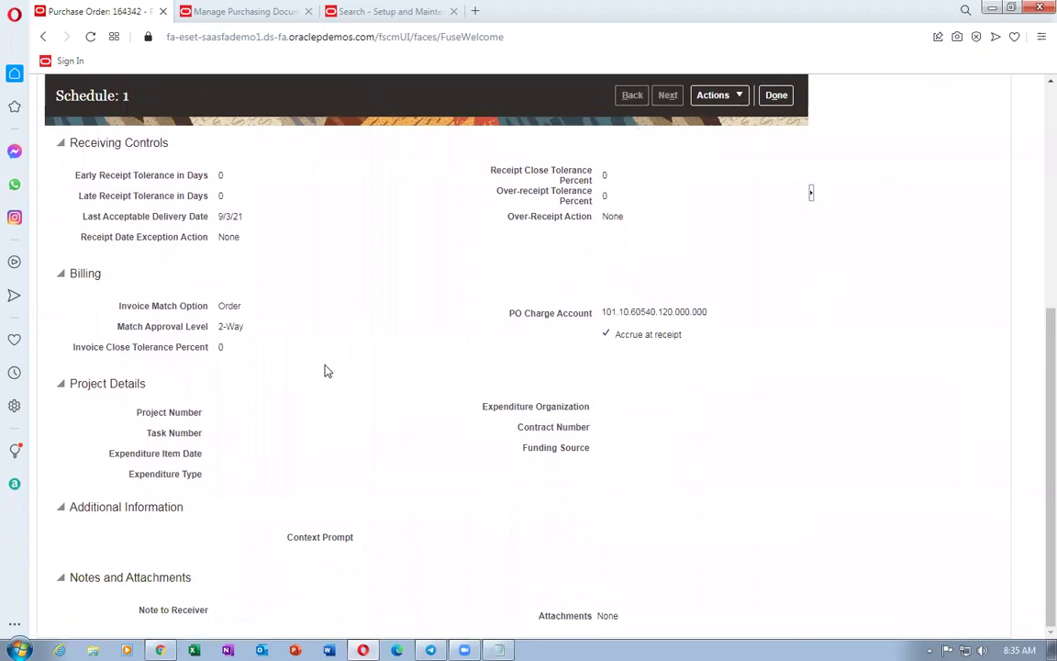
scroll(321, 376, "up", 8)
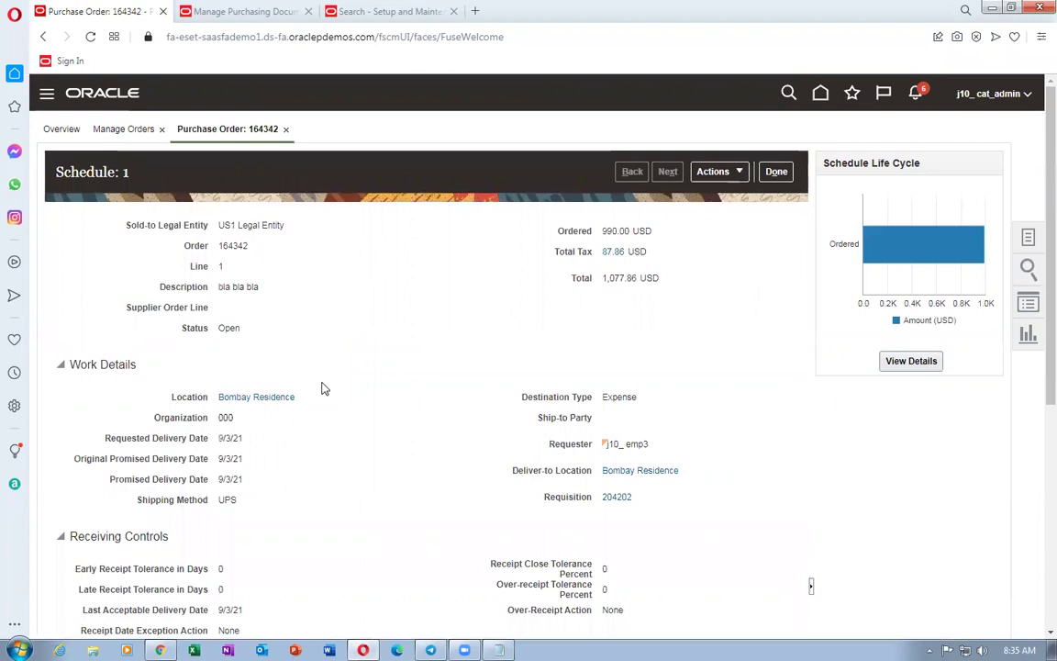
scroll(322, 388, "down", 5)
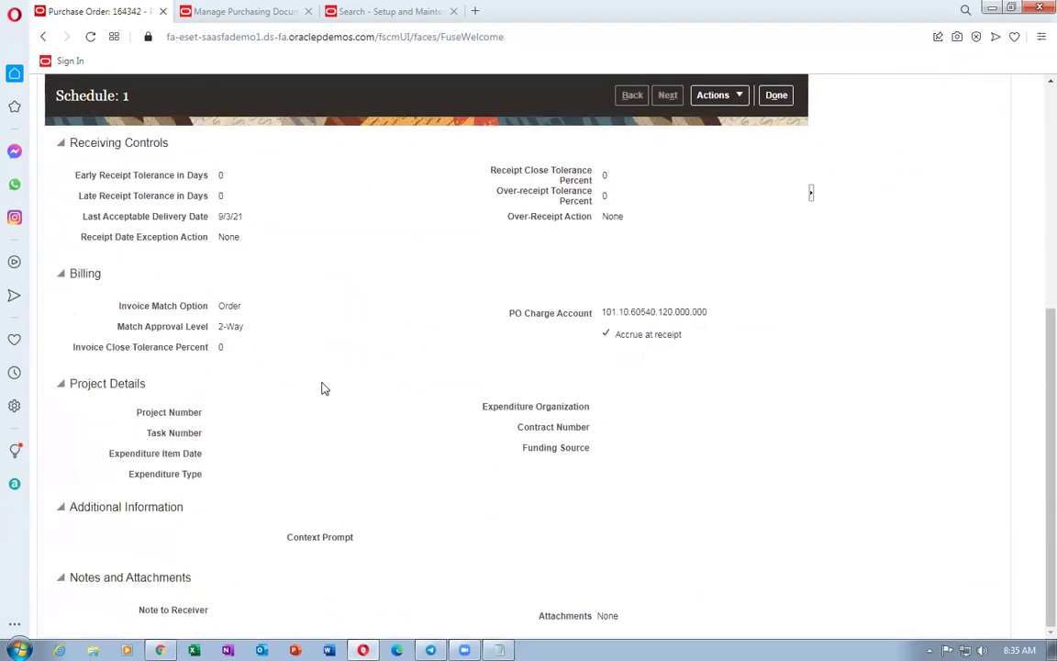
scroll(321, 388, "up", 5)
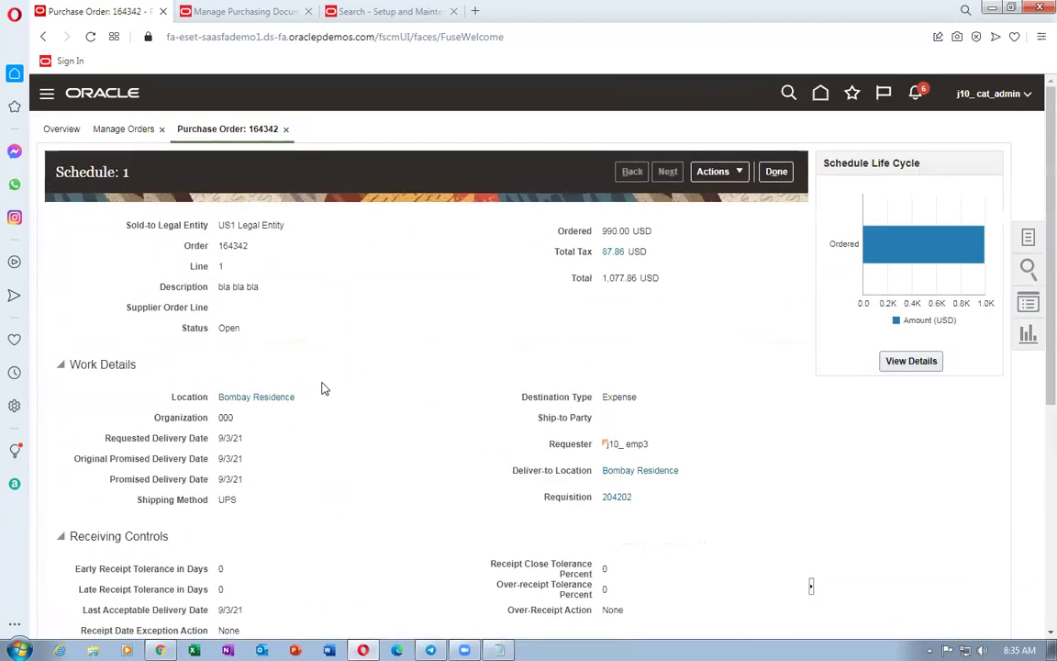
left_click(776, 171)
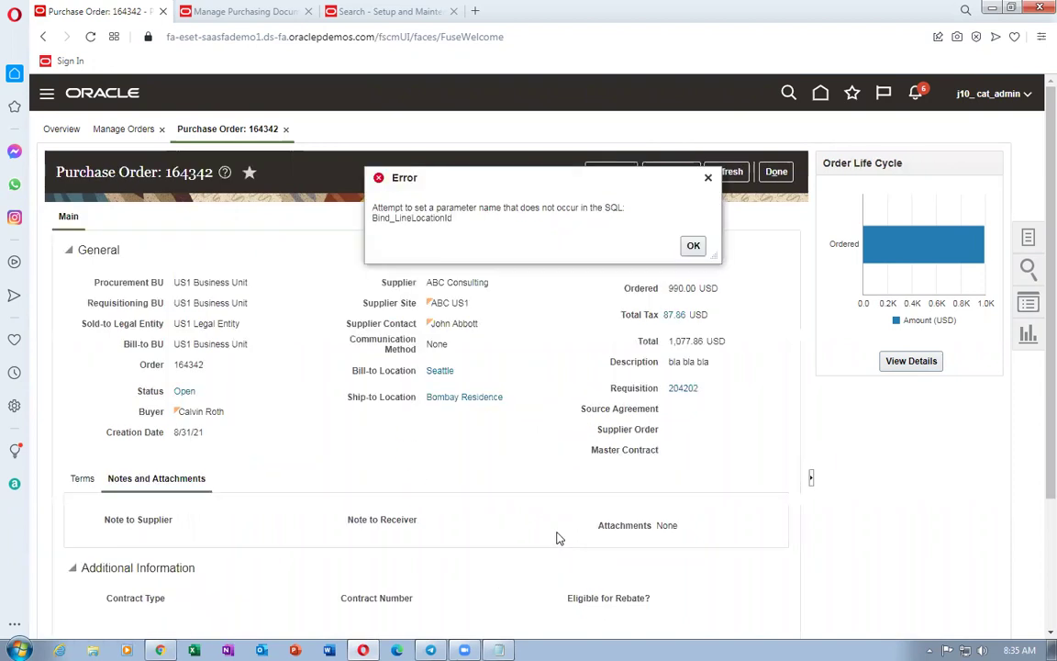
left_click(692, 245)
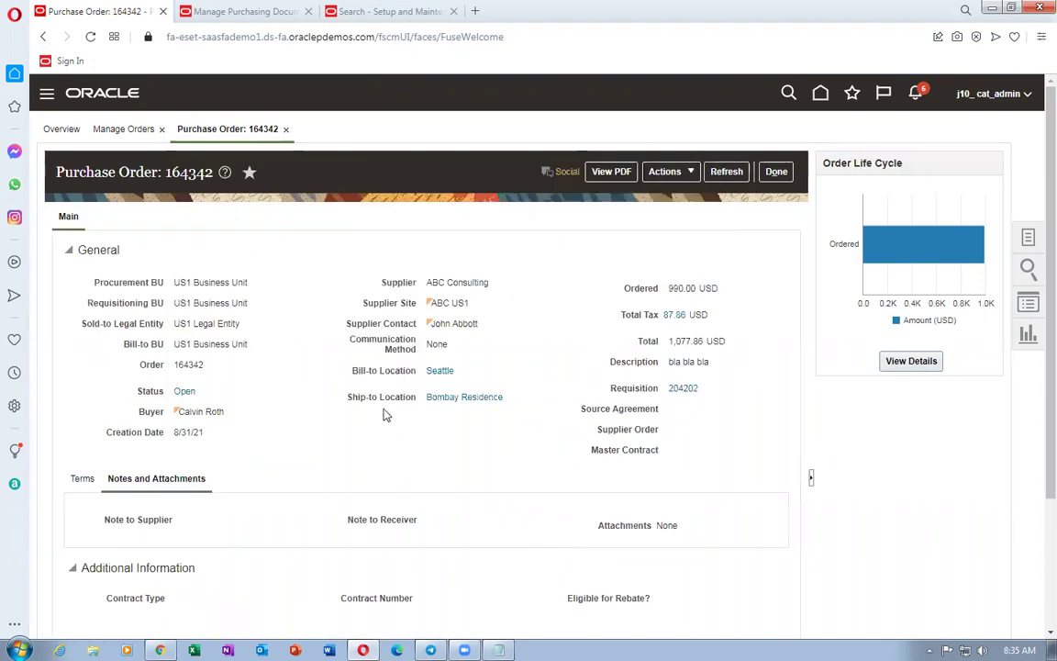
Examine the details of the purchase order's distribution 1, including Delivery, Billing and Additional Information, and return to the order.
scroll(381, 432, "down", 3)
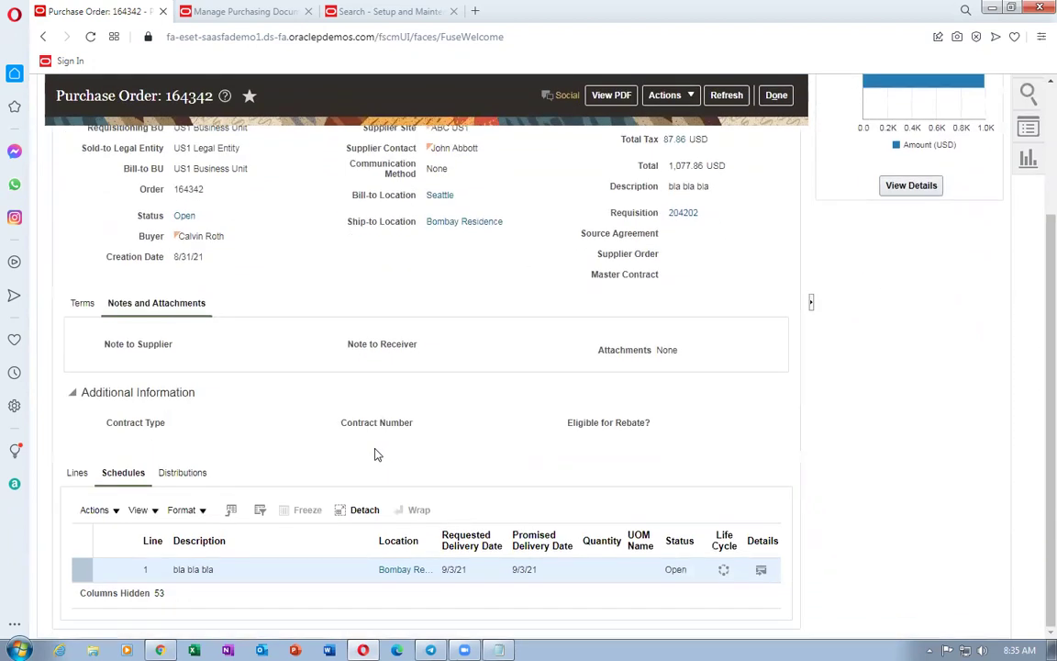
left_click(189, 476)
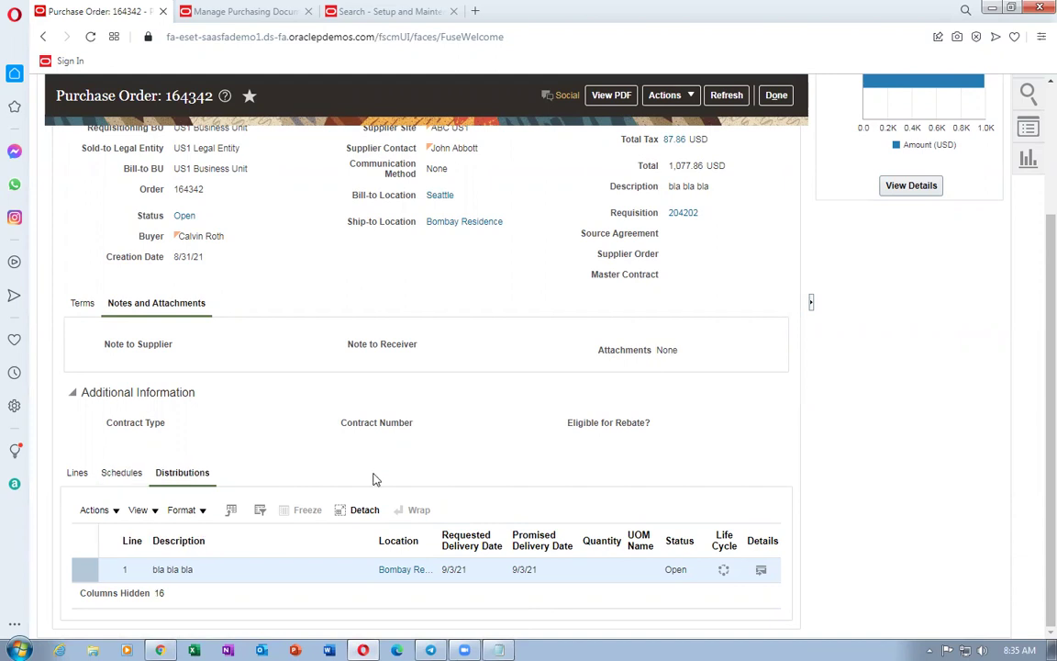
left_click(761, 570)
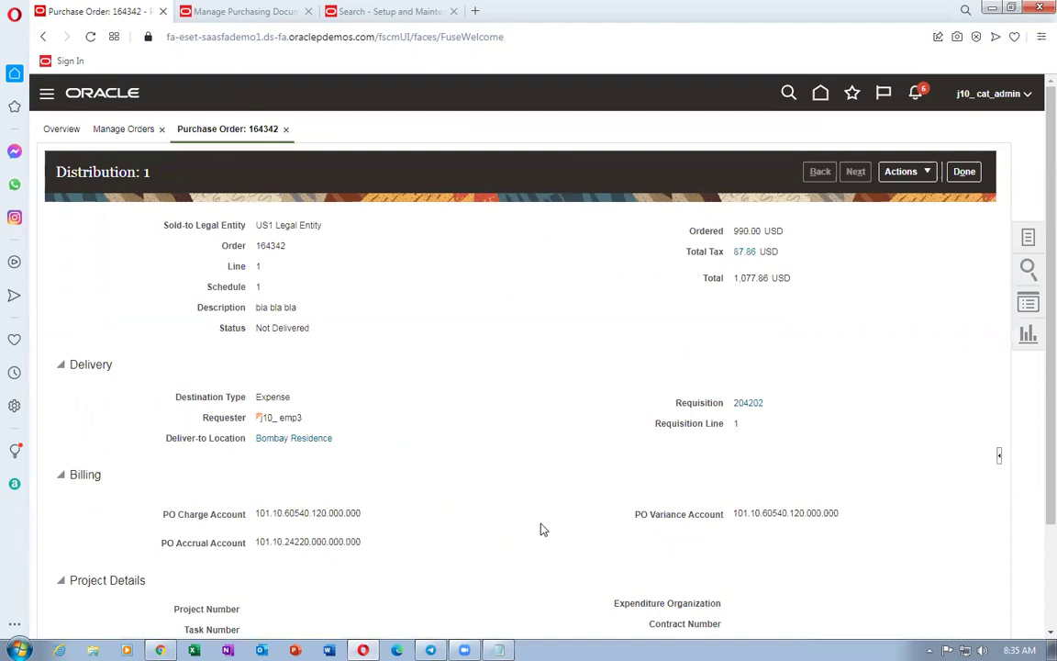
scroll(541, 529, "down", 3)
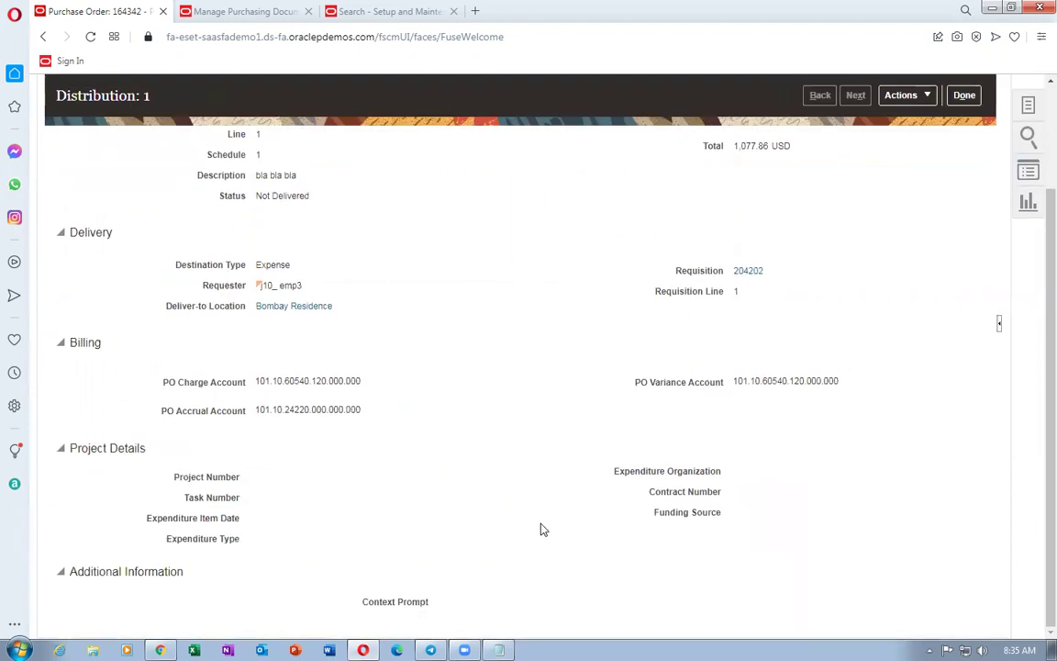
scroll(367, 550, "up", 3)
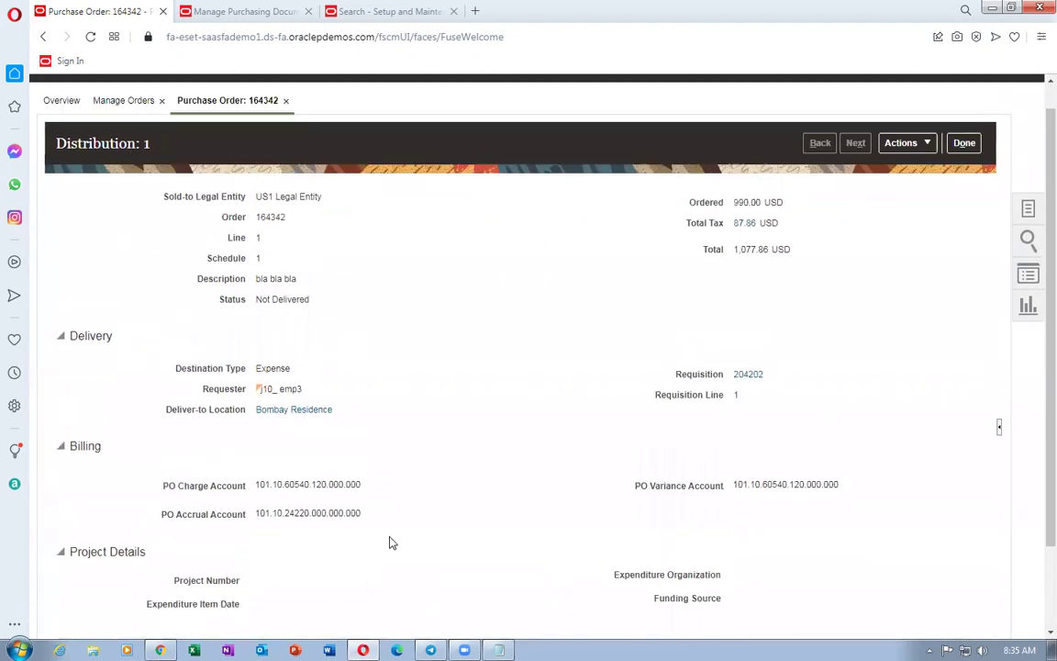
left_click(964, 171)
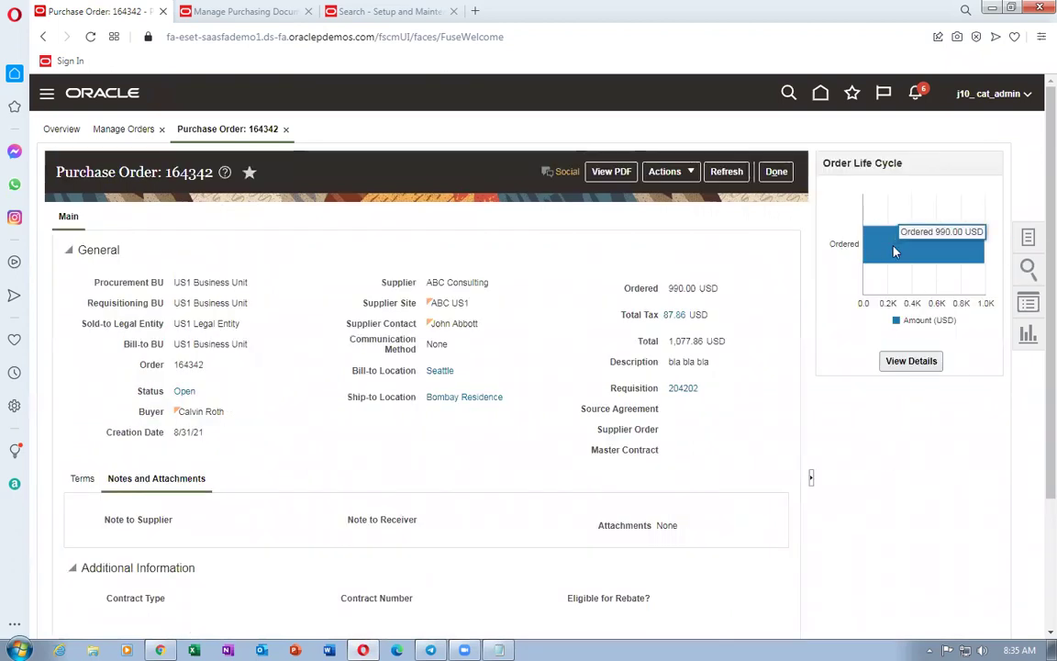
Examine the order life cycle details, including In-Transit Shipments, Receipts and Invoices, and close them.
left_click(918, 362)
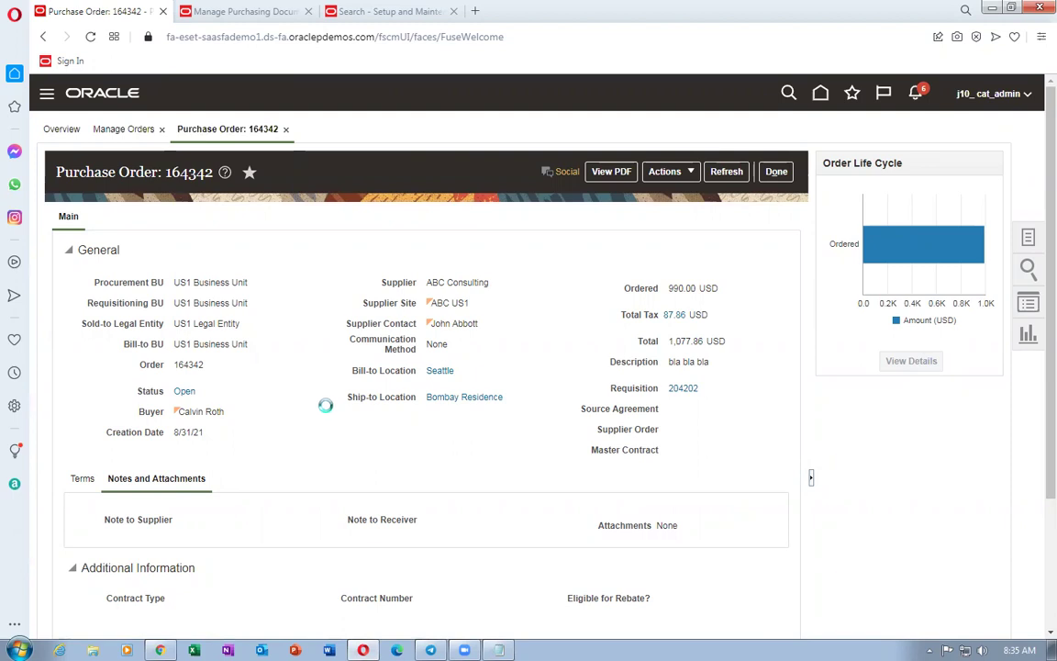
scroll(328, 411, "down", 3)
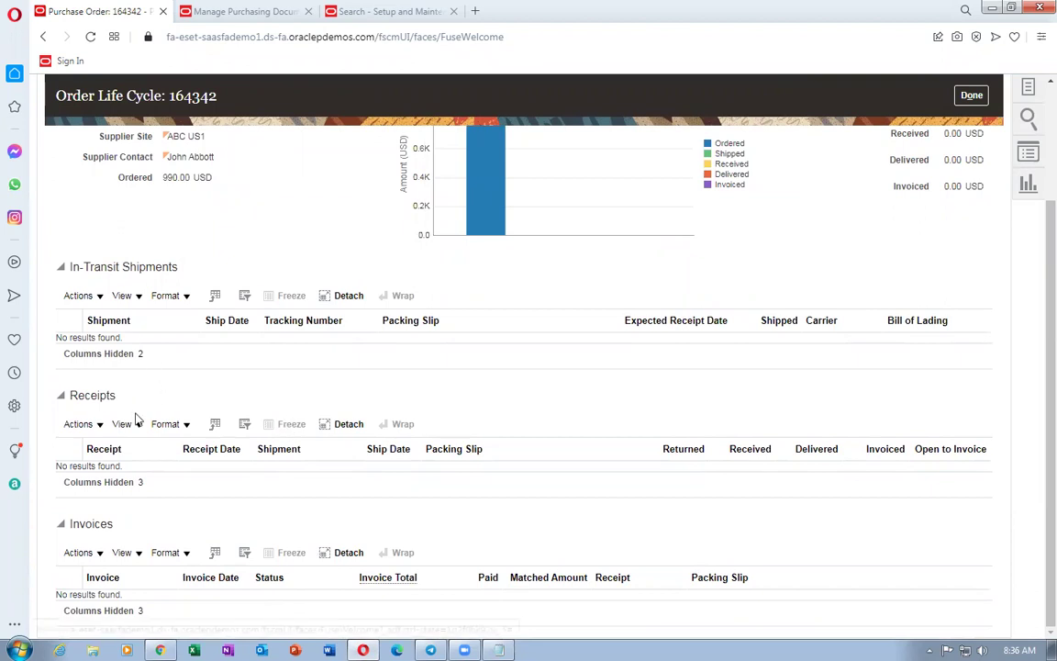
scroll(291, 425, "up", 3)
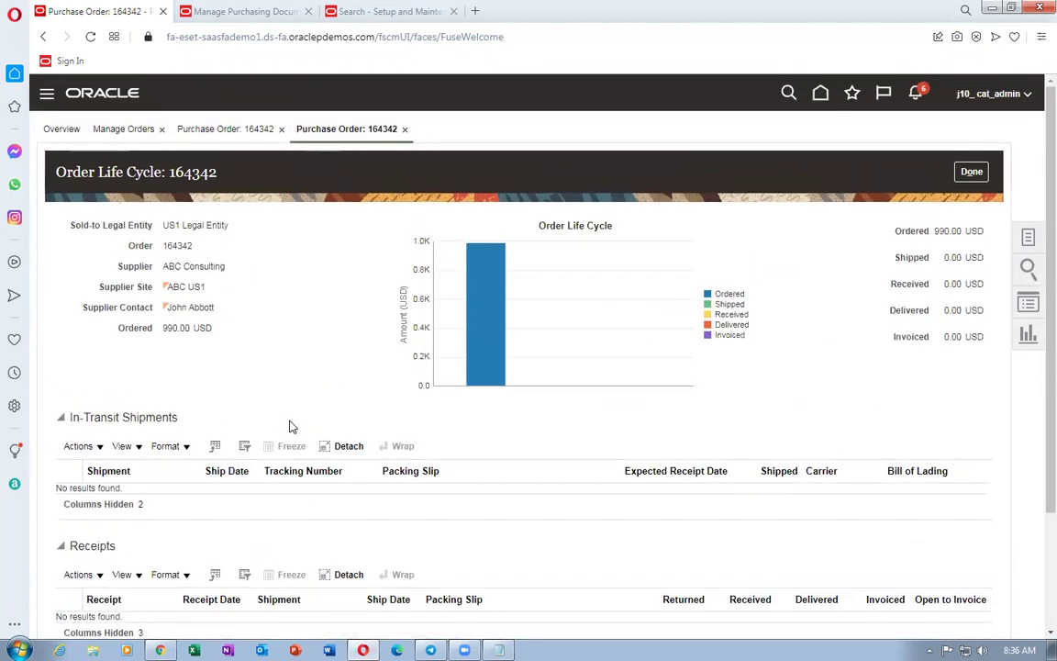
left_click(972, 171)
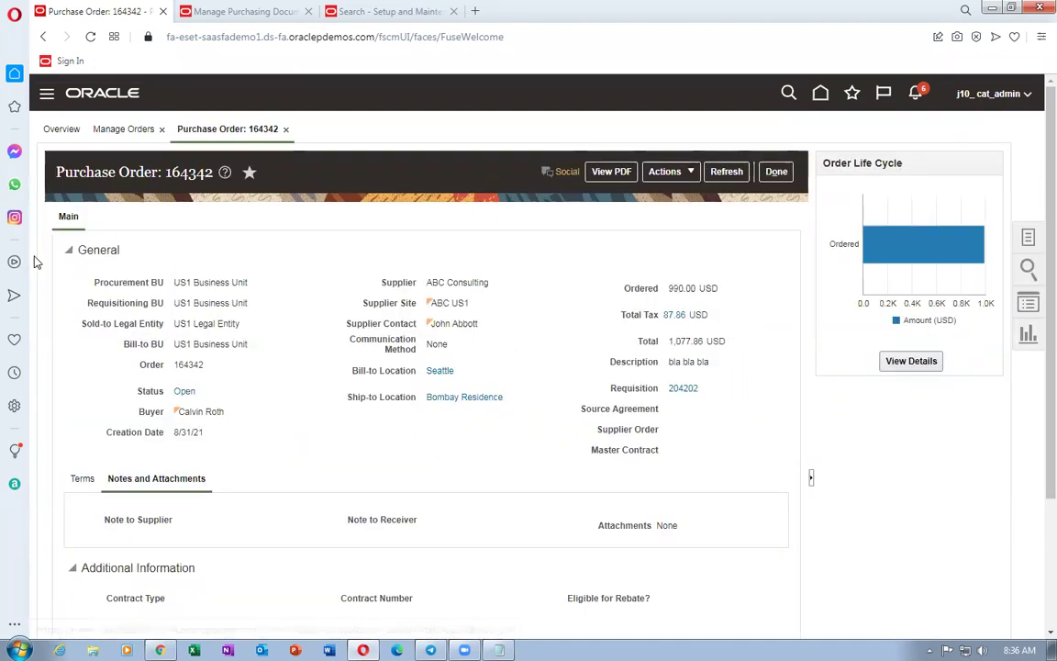
Switch to the requester's session in Chrome, look up the smart forms requisition number in Notepad and open Receive Items in My Receipts.
key("alt+Tab")
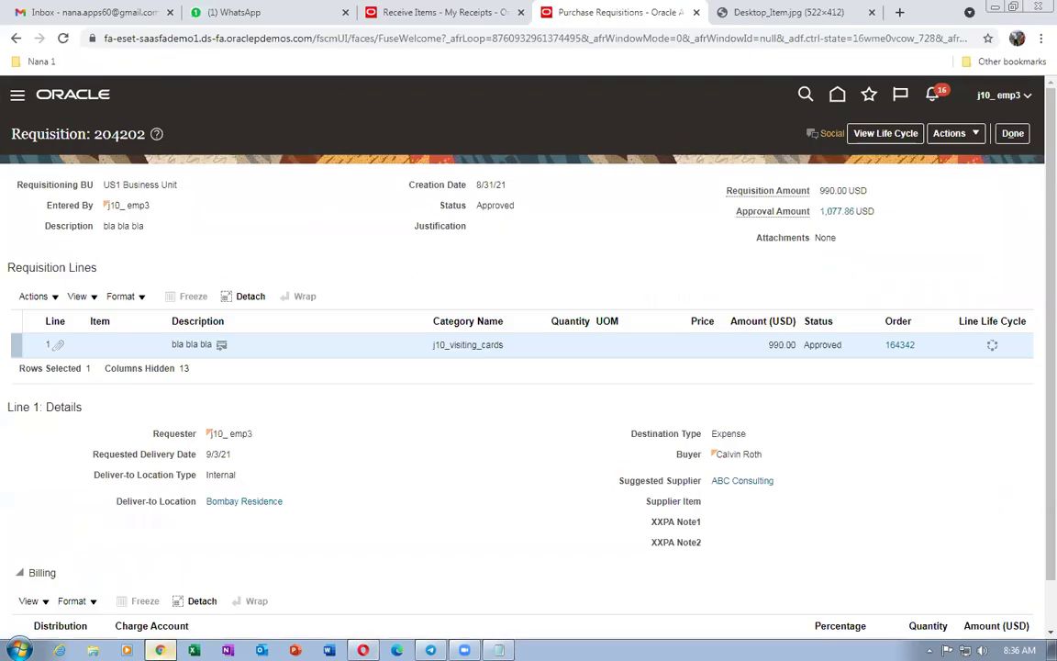
left_click(1014, 134)
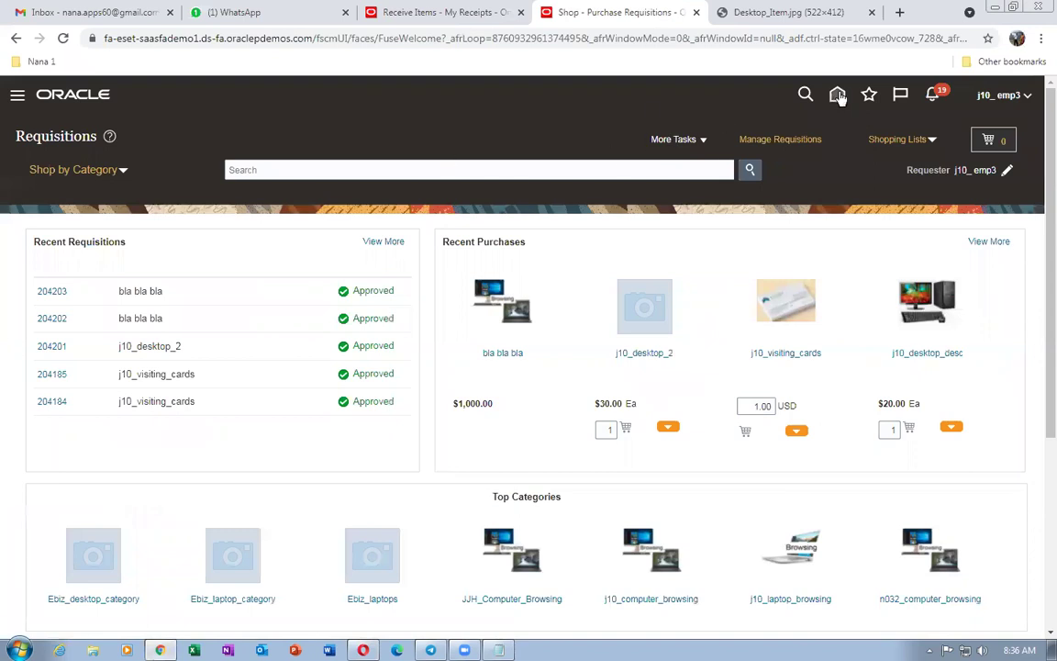
left_click(776, 140)
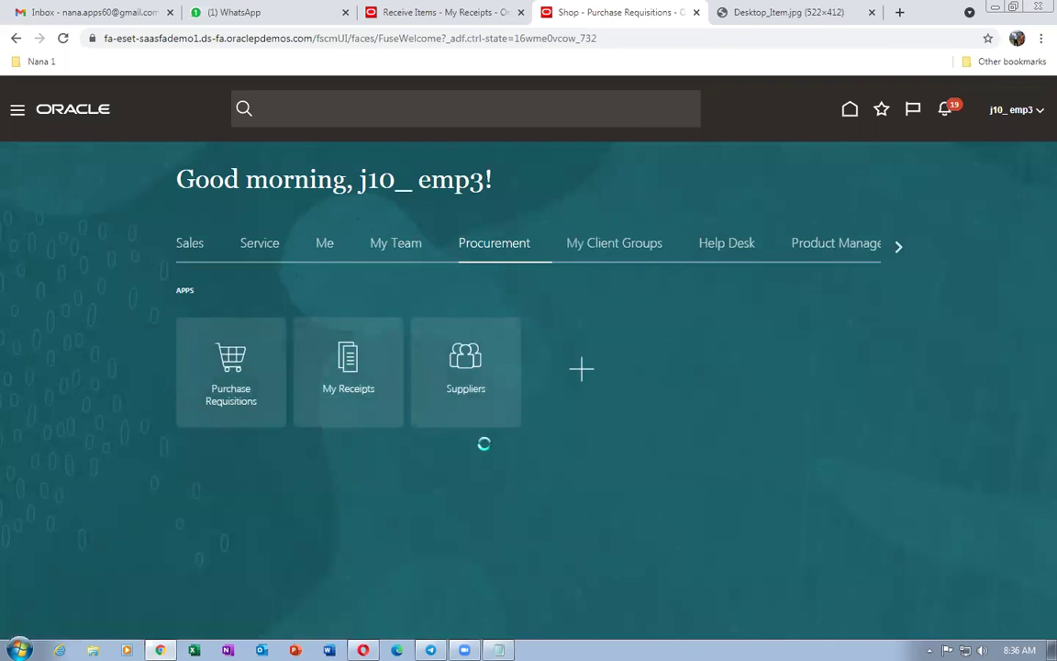
left_click(498, 650)
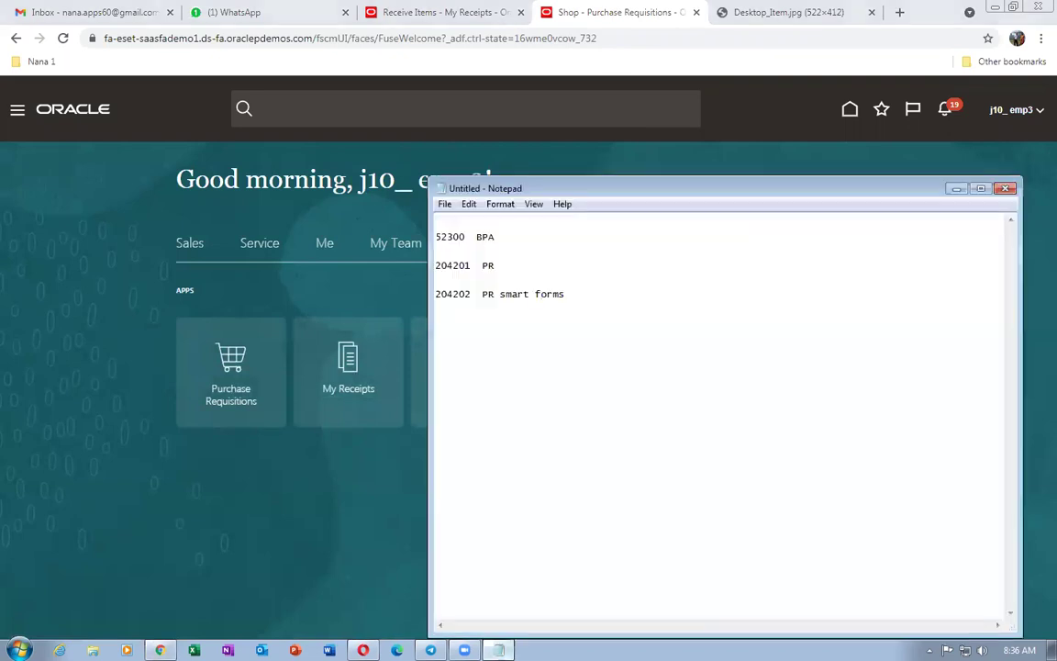
left_click(169, 312)
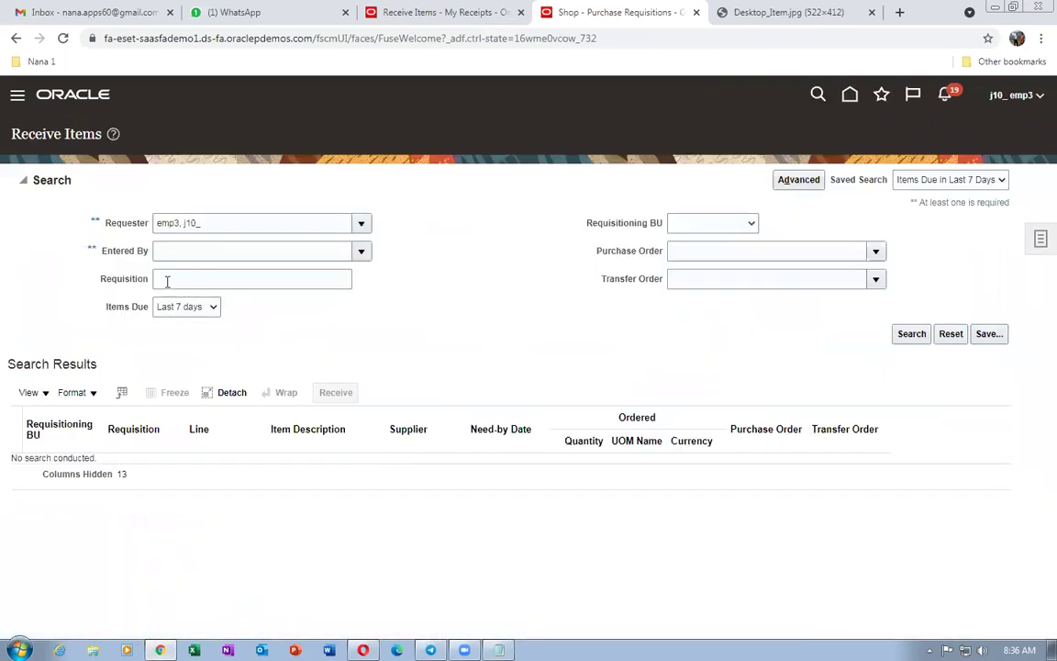
Search for receivable items by the smart forms requisition number, with Items Due set to Any time.
left_click(164, 280)
type("2")
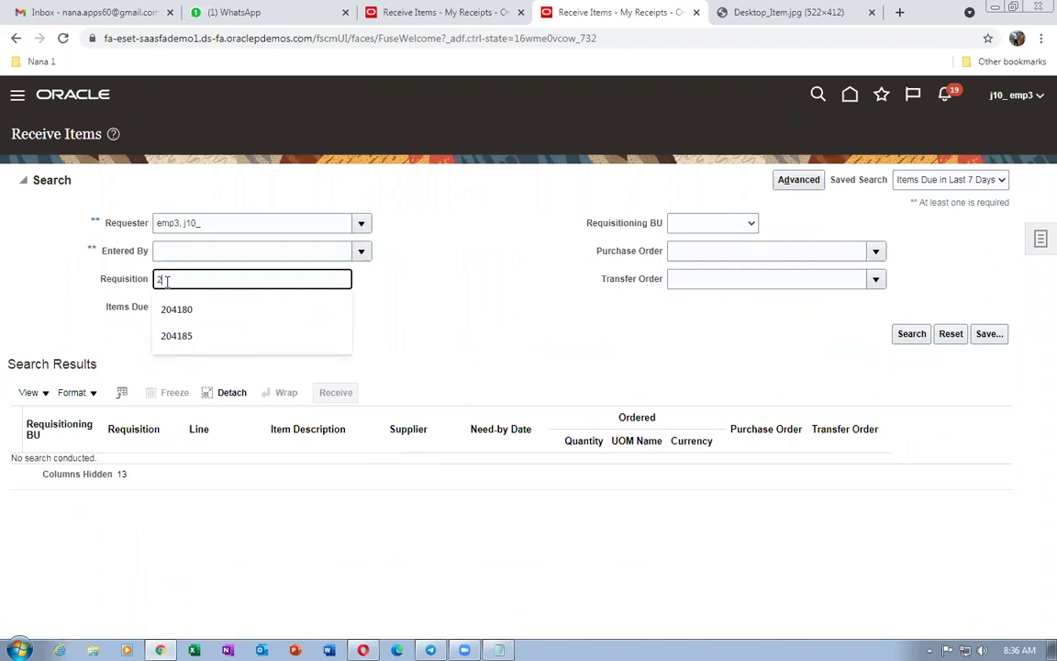
type("04202")
key("Tab")
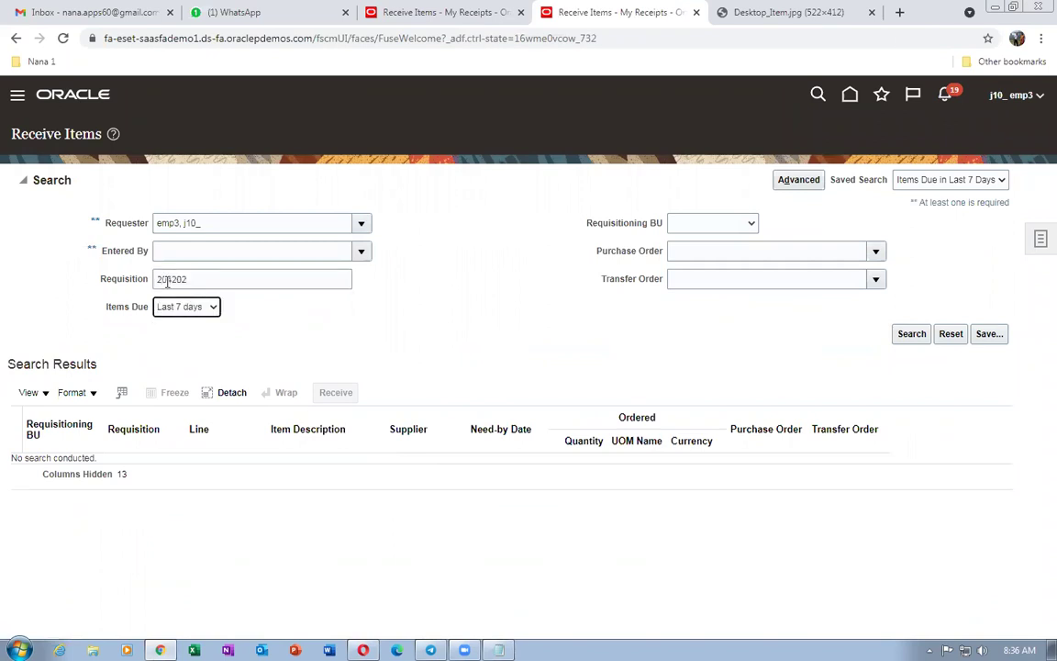
left_click(197, 308)
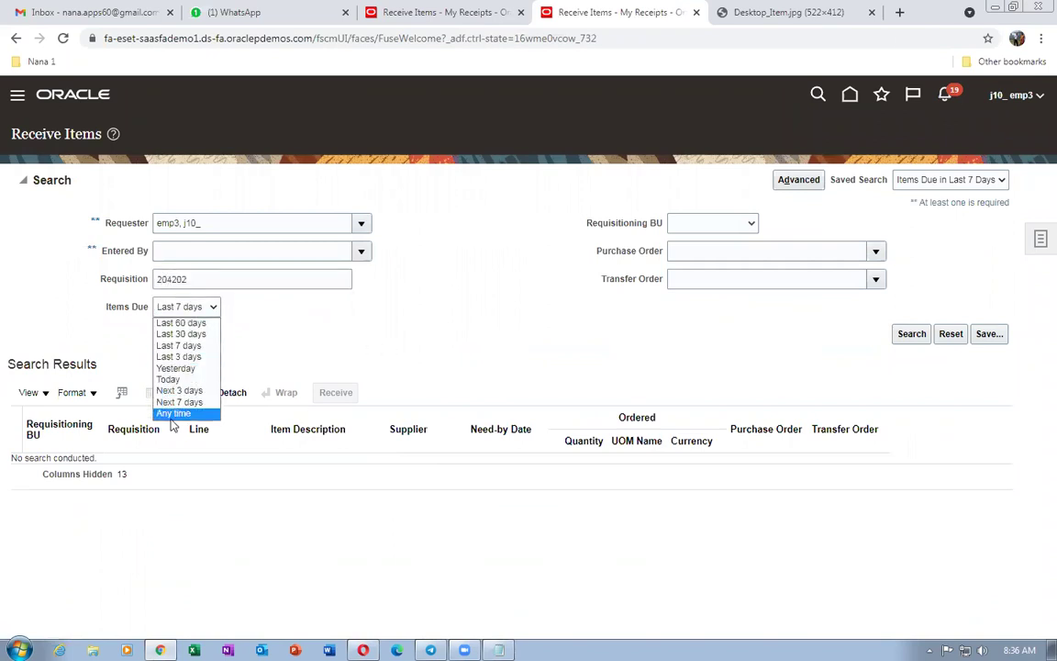
left_click(175, 418)
left_click(910, 333)
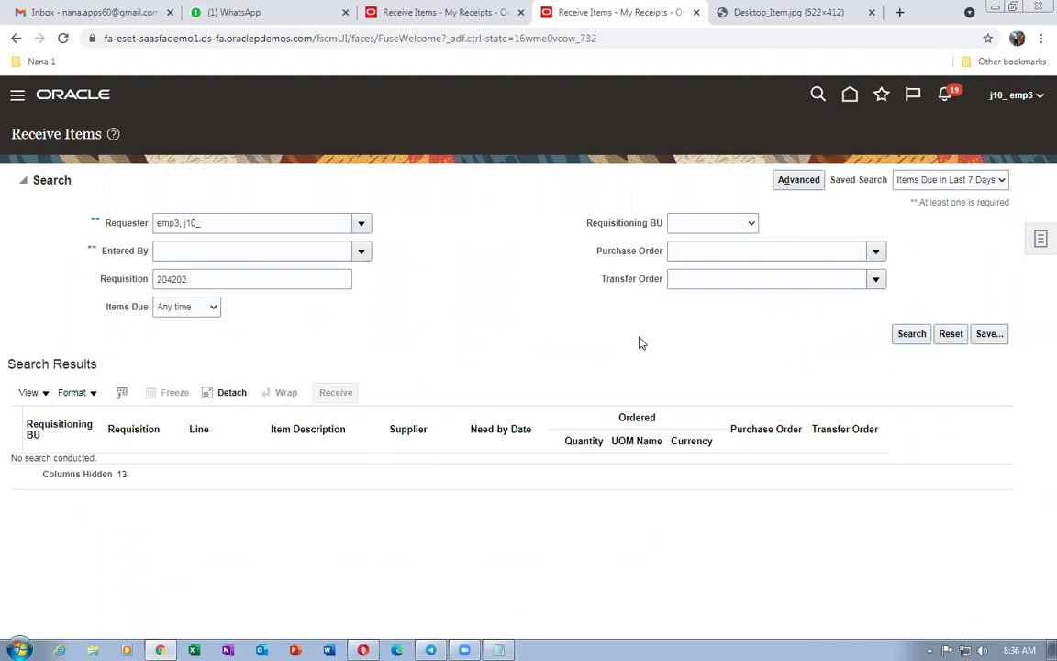
Select the found "bla bla bla" item from ABC Consulting and open its requisition.
left_click(11, 311)
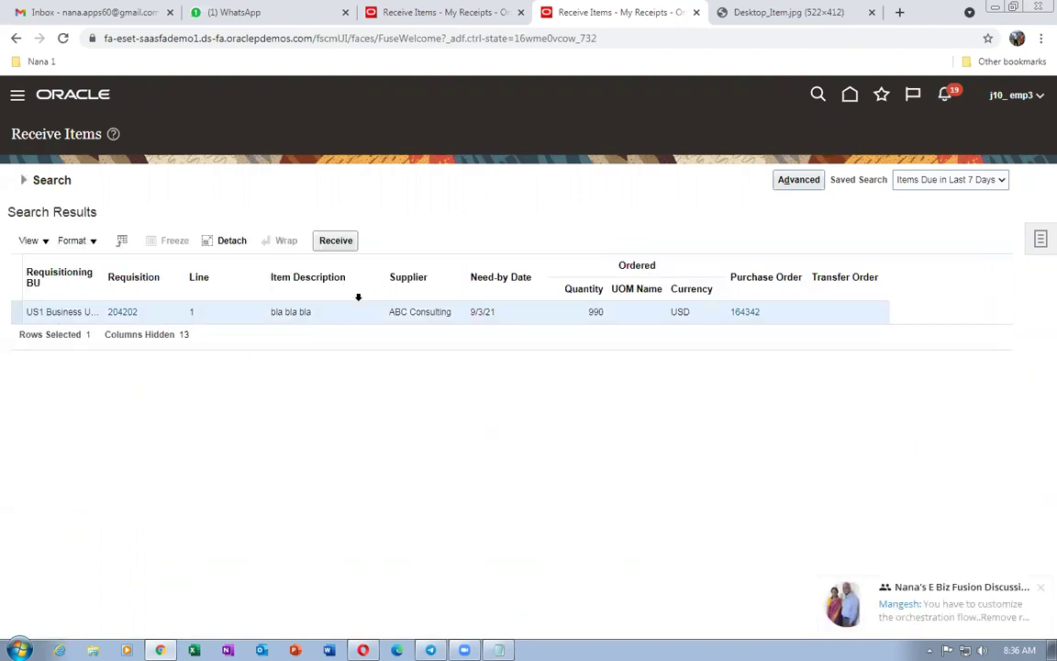
left_click(117, 314)
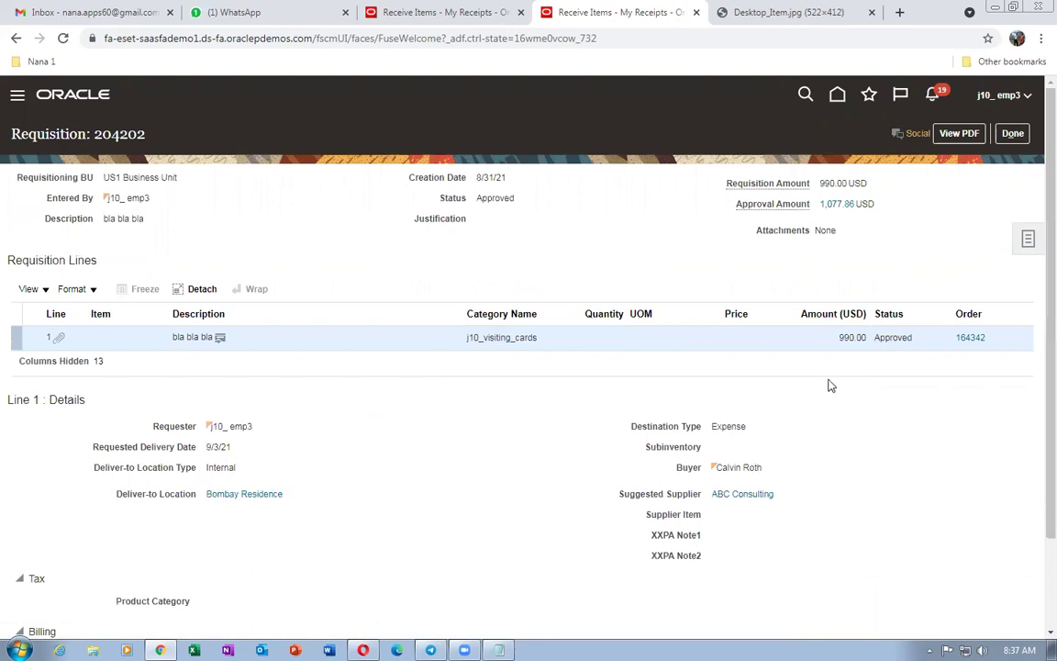
Examine the requisition's line, delivery and billing details, and close the requisition.
scroll(449, 395, "down", 2)
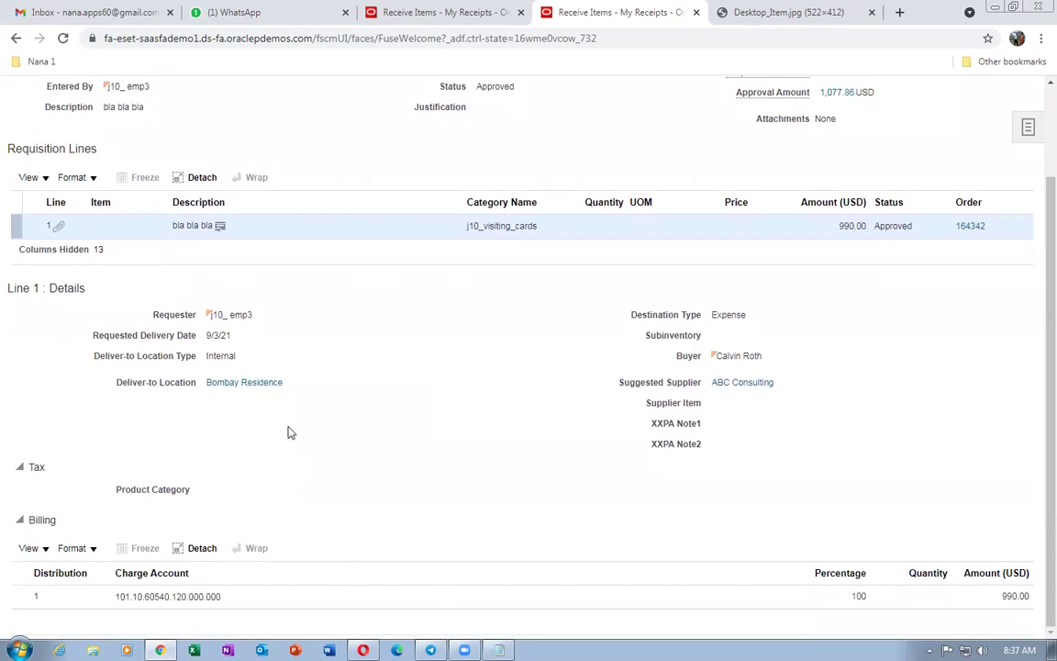
scroll(470, 427, "up", 2)
left_click(1020, 134)
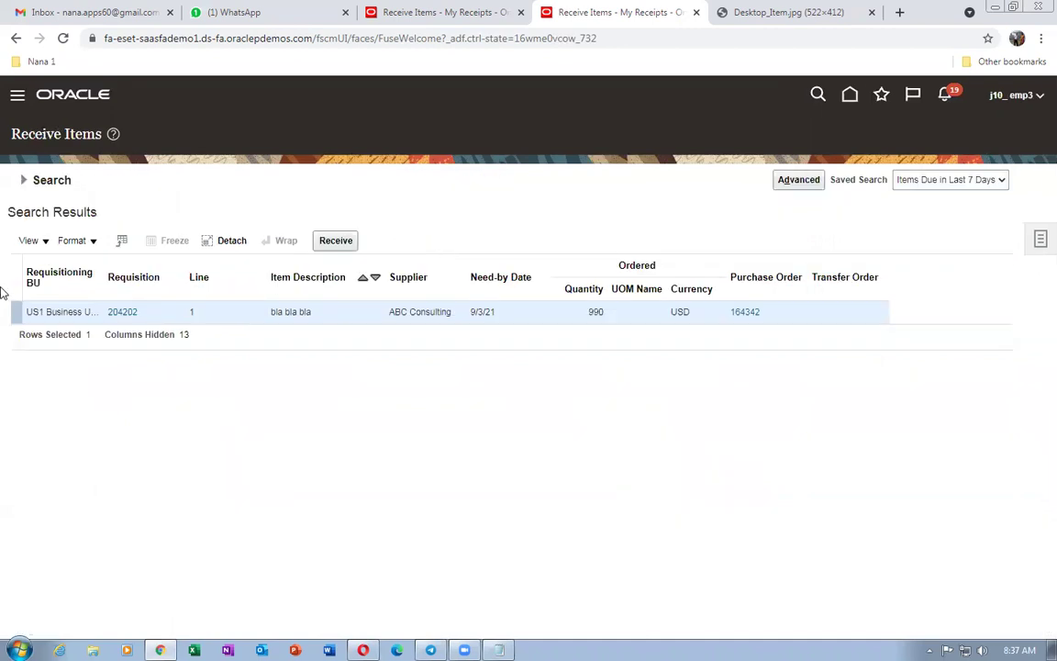
Receive the selected "bla bla bla" item from ABC Consulting in full and submit the receipt.
left_click(322, 245)
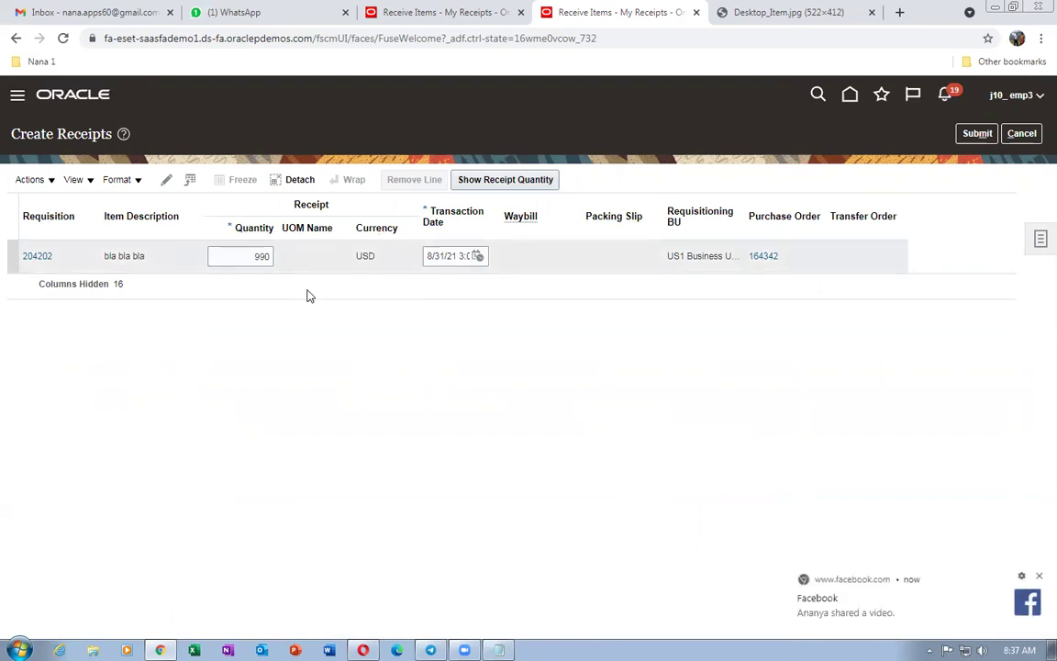
left_click(978, 134)
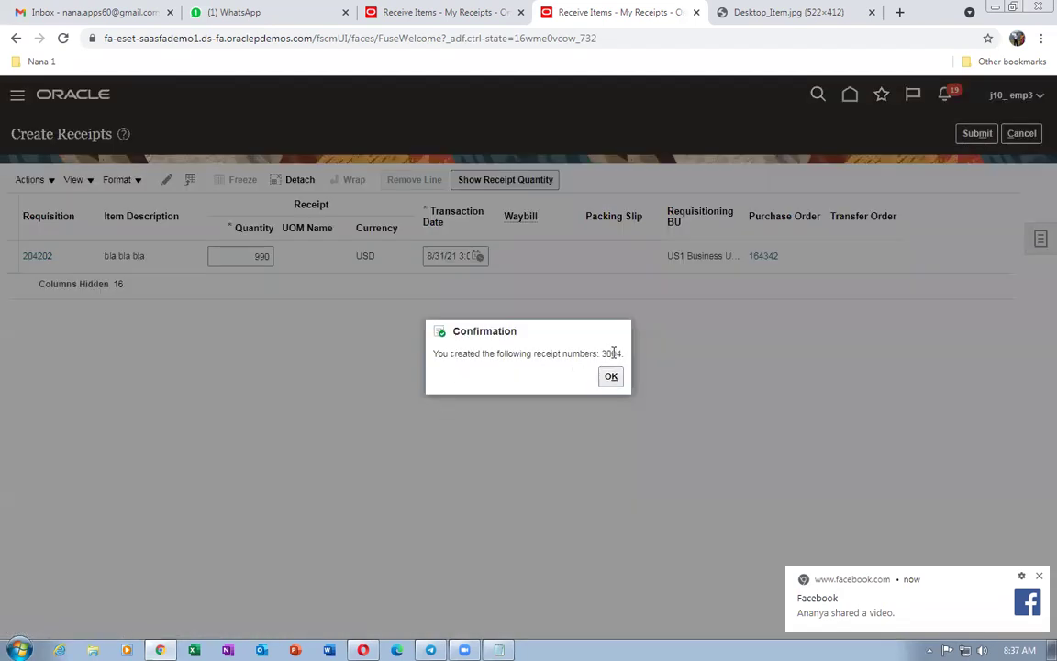
left_click(610, 377)
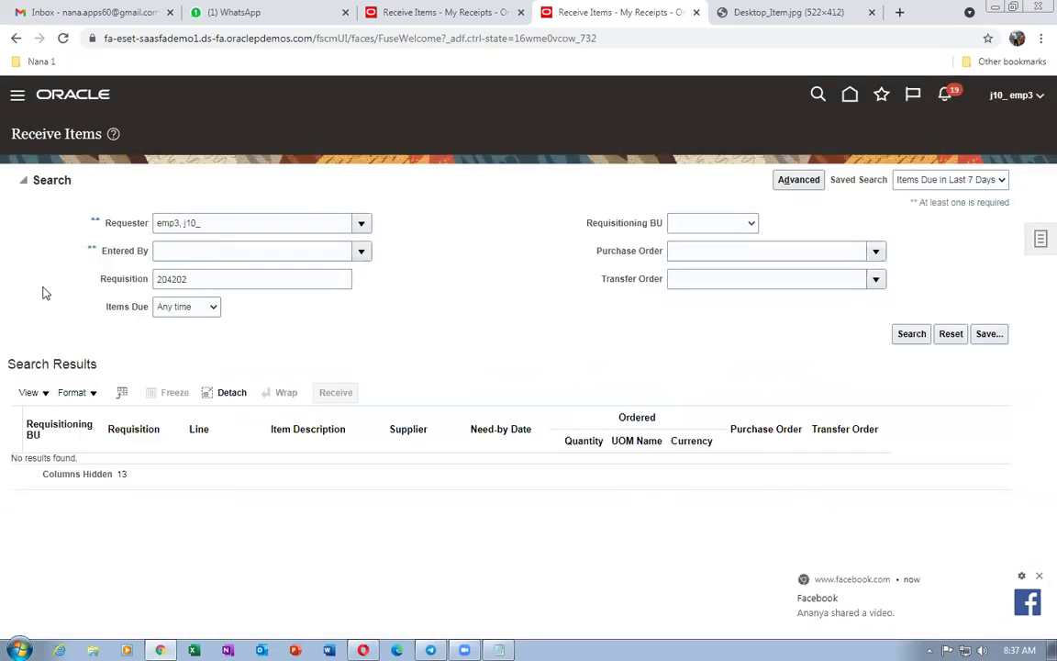
Open Manage Receipts and search for receipt 3004.
left_click(1040, 239)
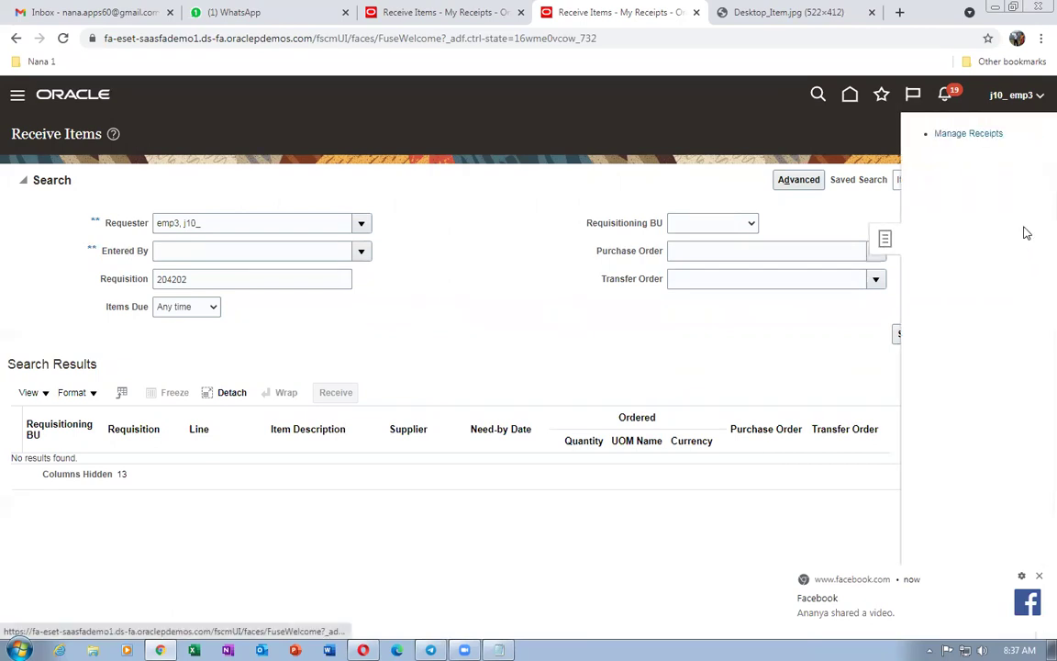
left_click(936, 136)
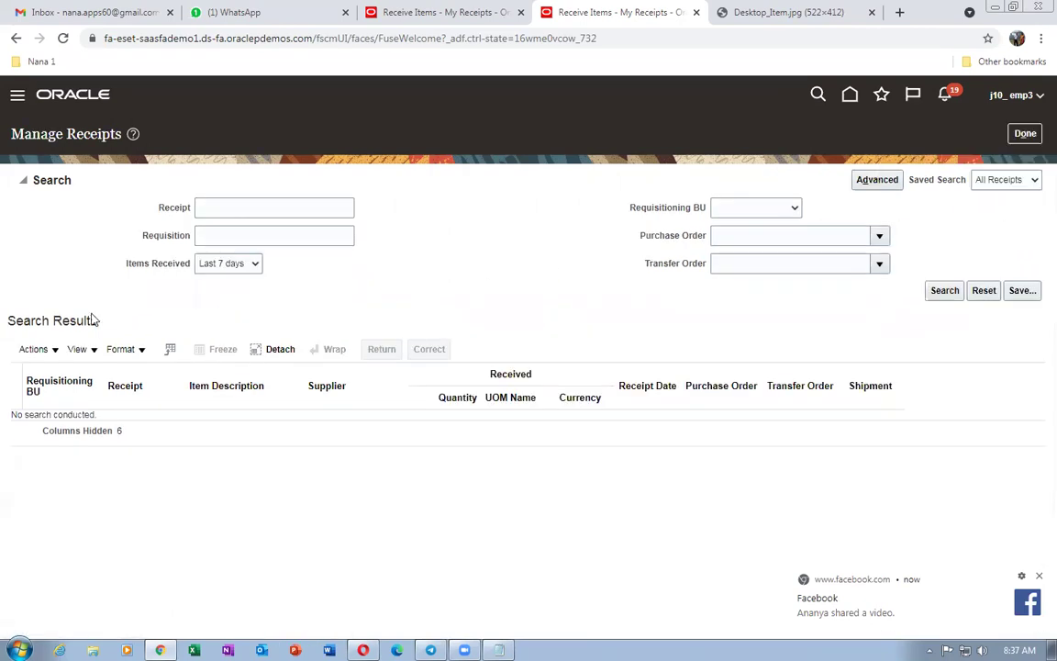
left_click(210, 208)
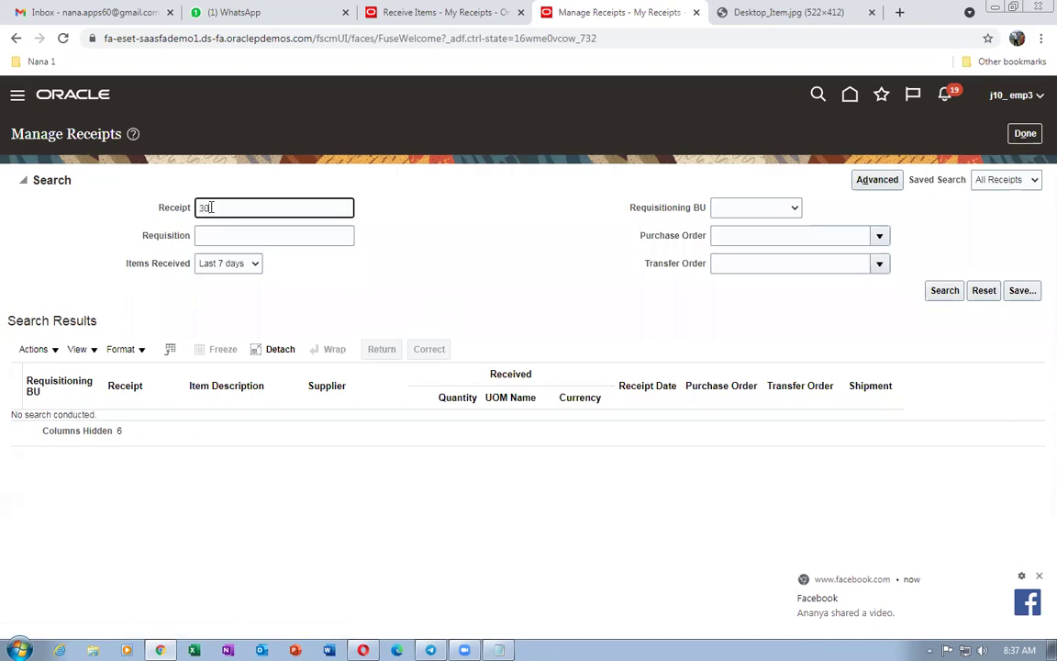
type("3004")
left_click(944, 290)
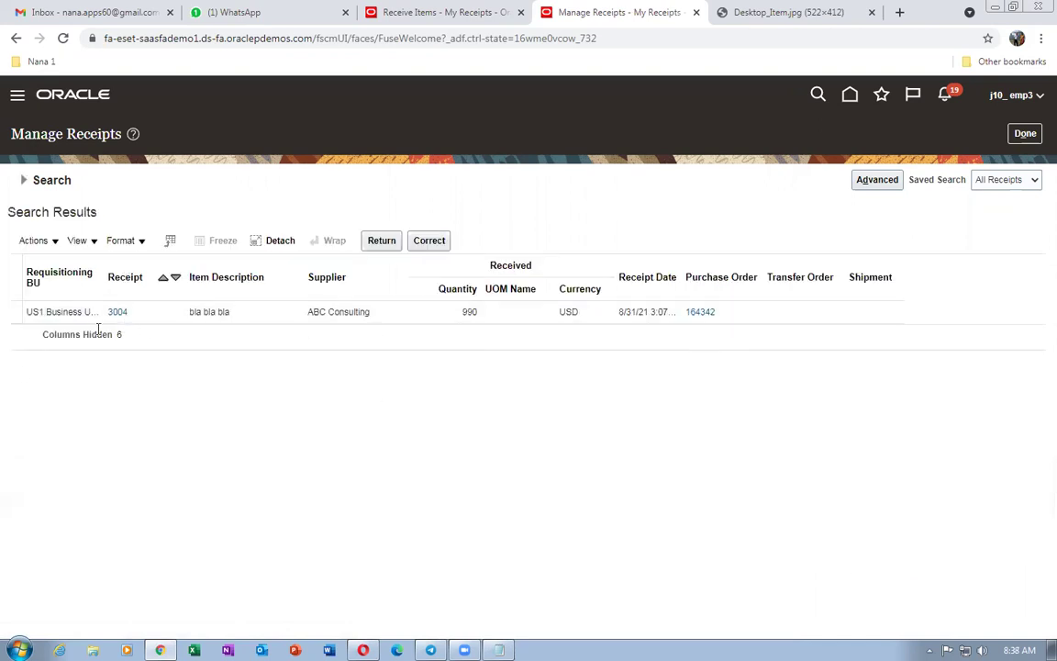
Open the found receipt, examine its summary and line quantities, and close it together with Manage Receipts.
left_click(118, 313)
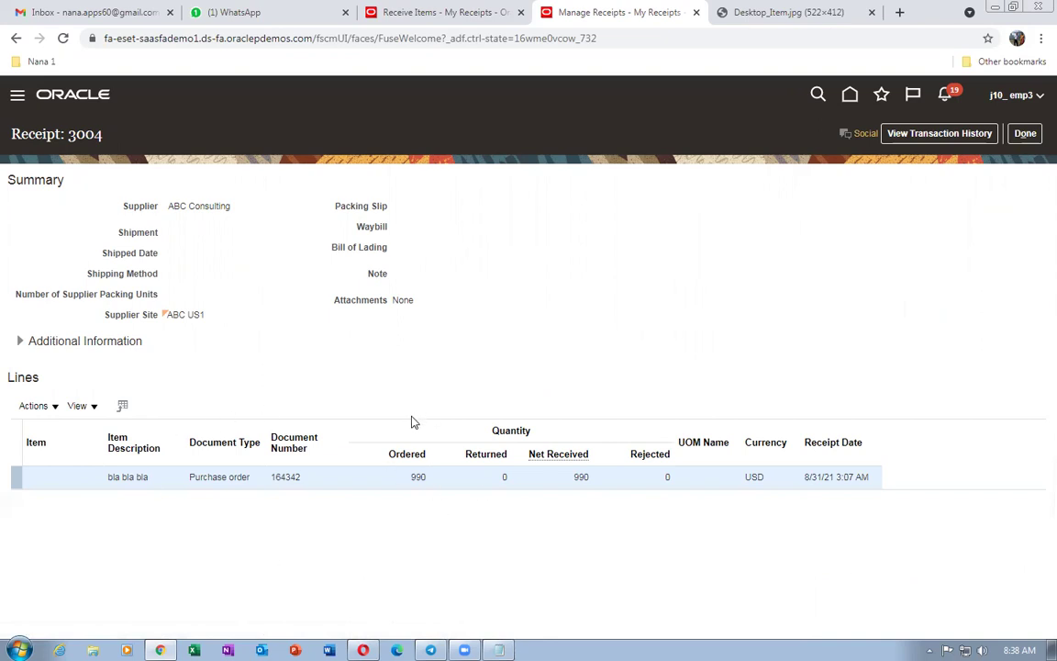
left_click(1024, 134)
left_click(1024, 134)
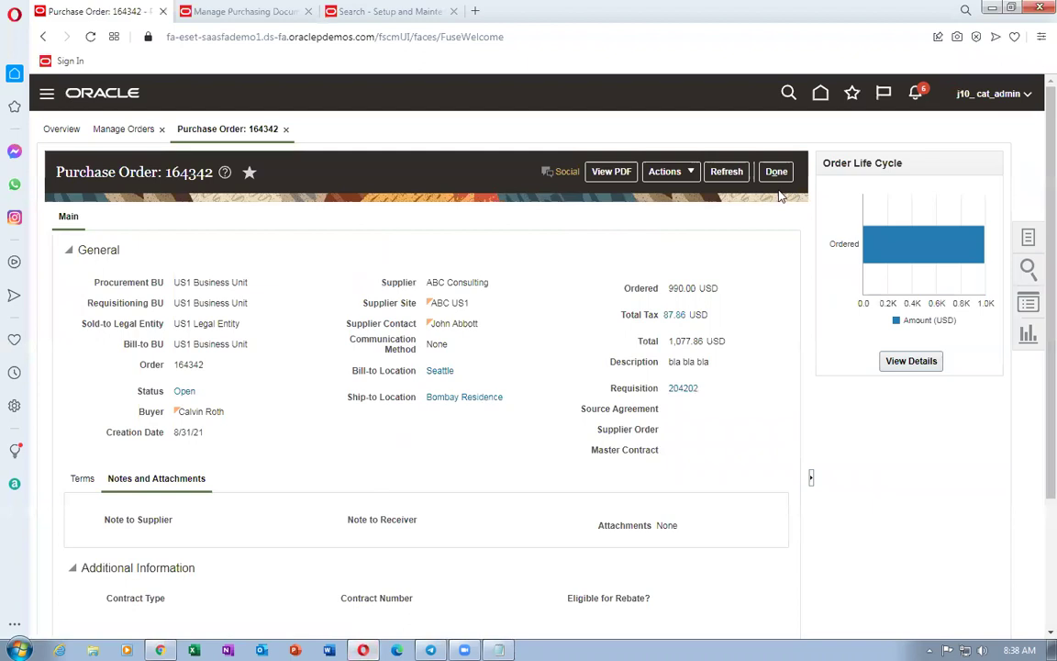
Switch to the catalog administrator's session in Opera, close the purchase order and open the "j10_AMC for 15 laptops" smart form from Manage Smart Forms in Catalogs.
left_click(777, 171)
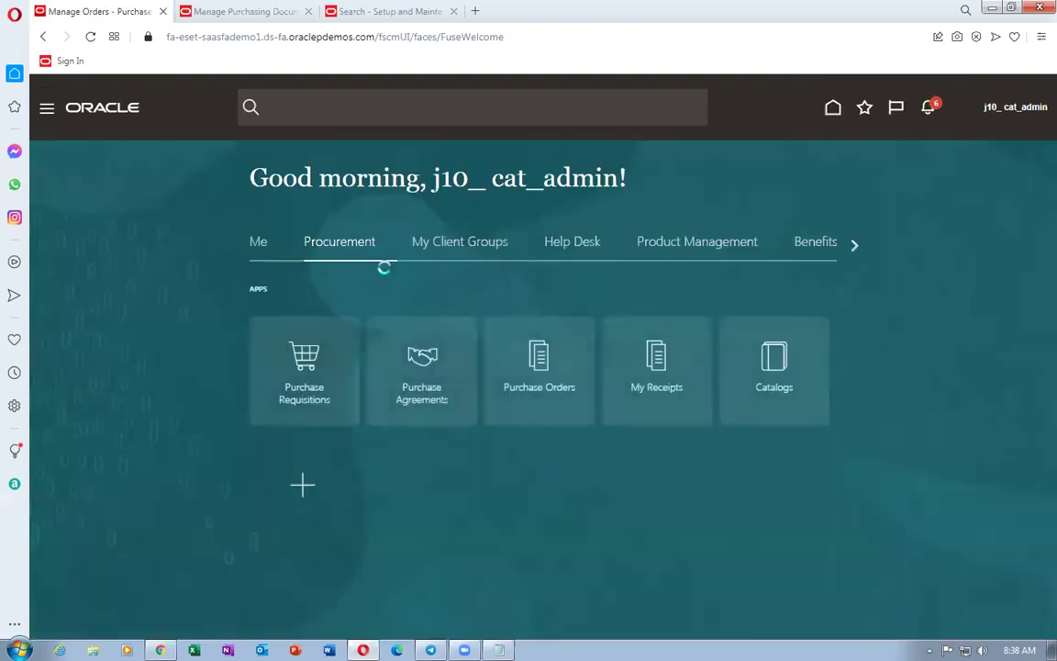
left_click(770, 377)
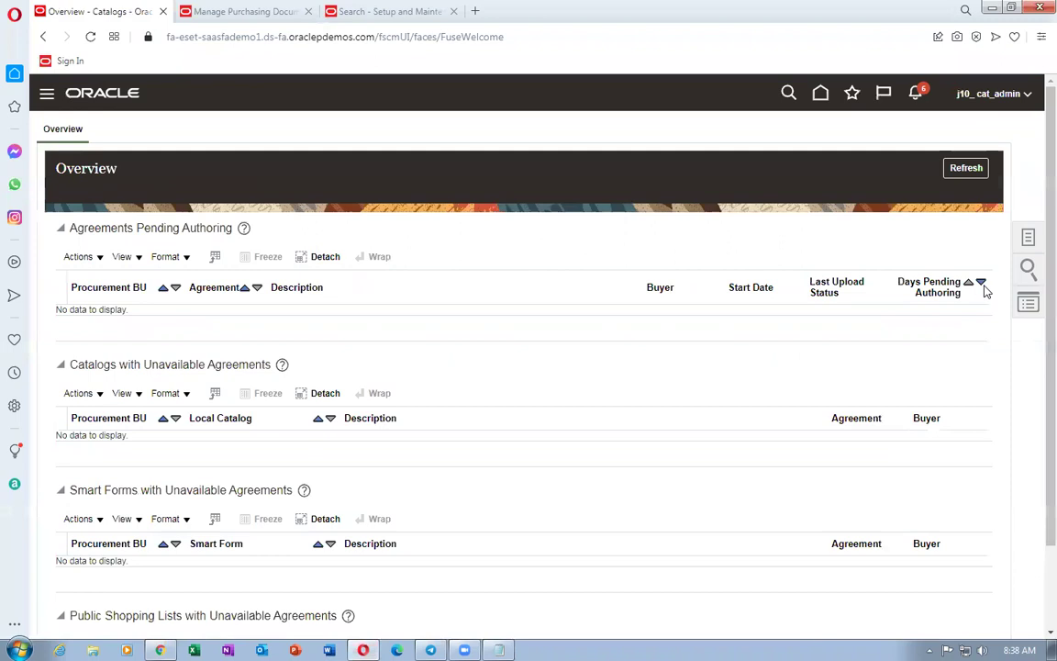
left_click(1028, 237)
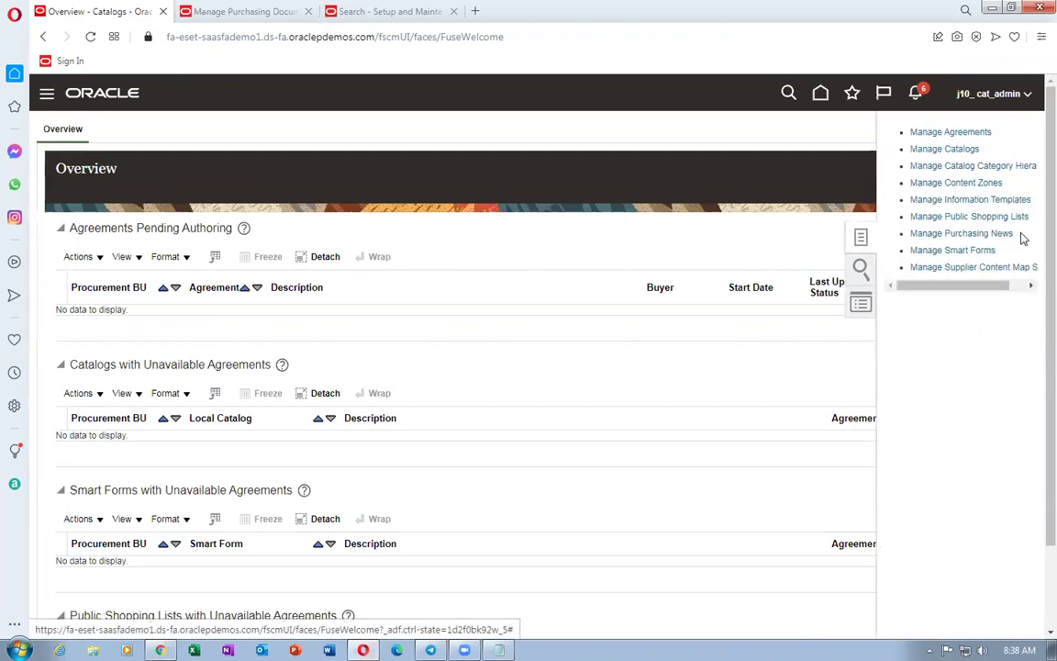
left_click(952, 250)
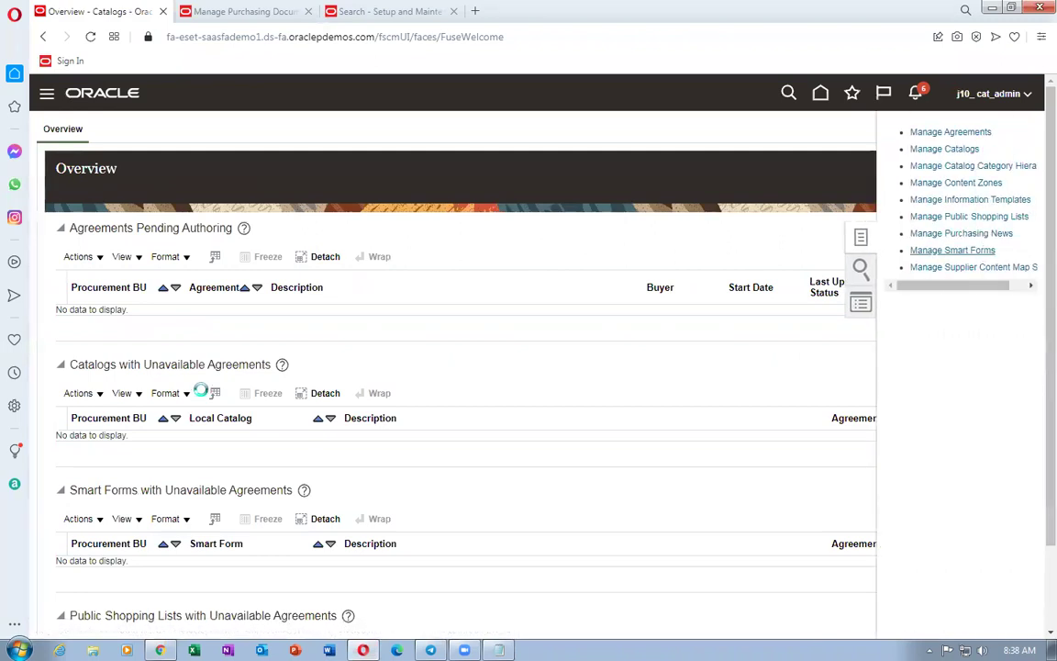
scroll(300, 462, "down", 1)
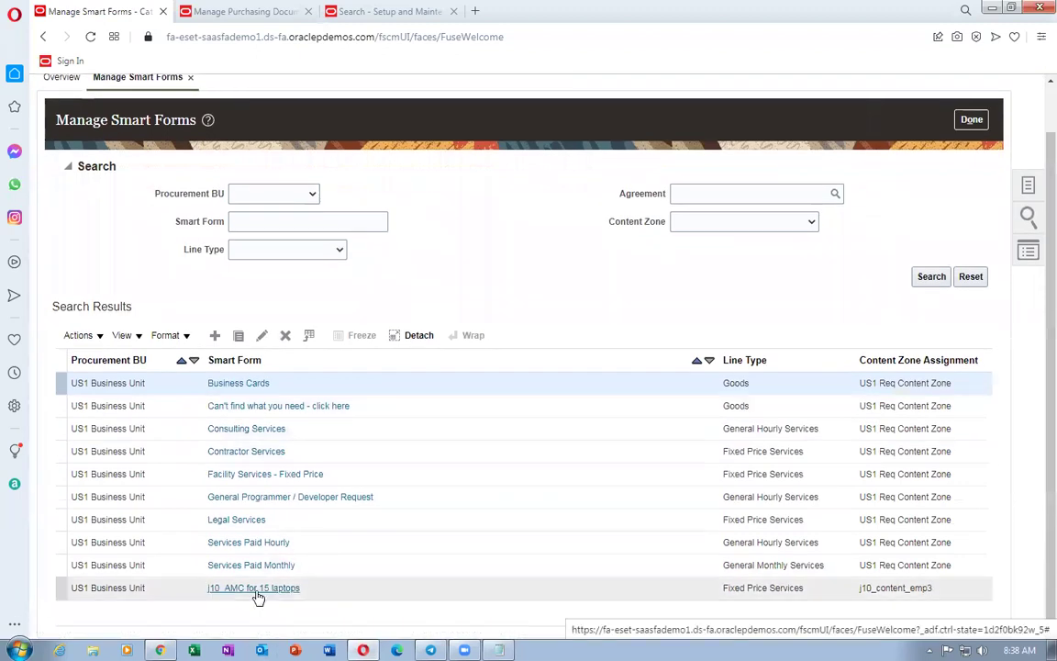
left_click(255, 588)
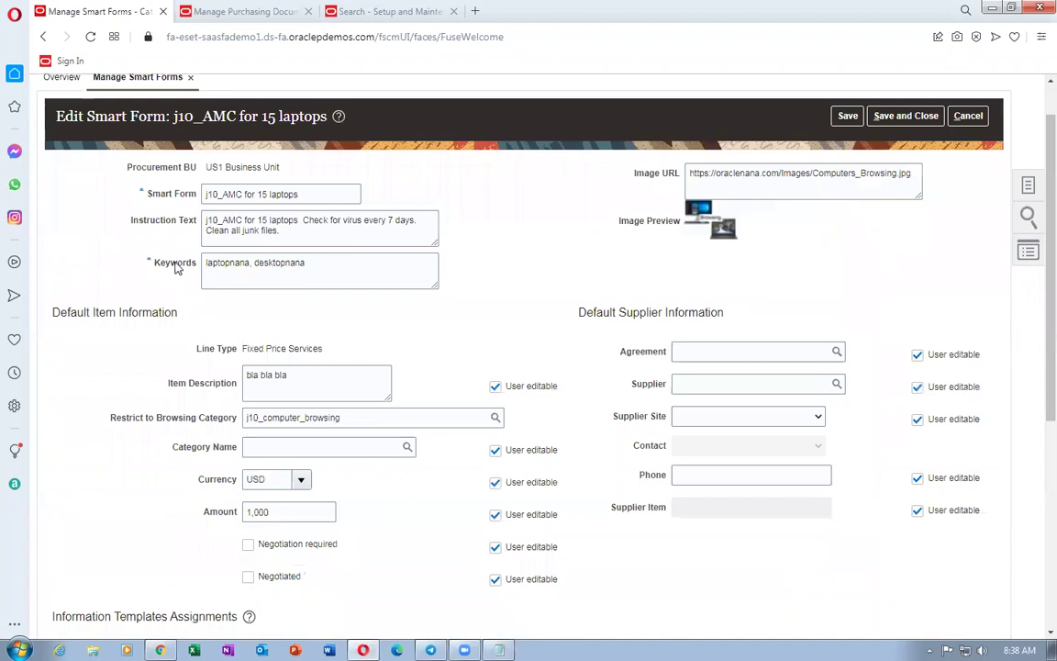
Examine the smart form's Instruction Text and compare it with the default Item Description.
left_click_drag(329, 233, 203, 222)
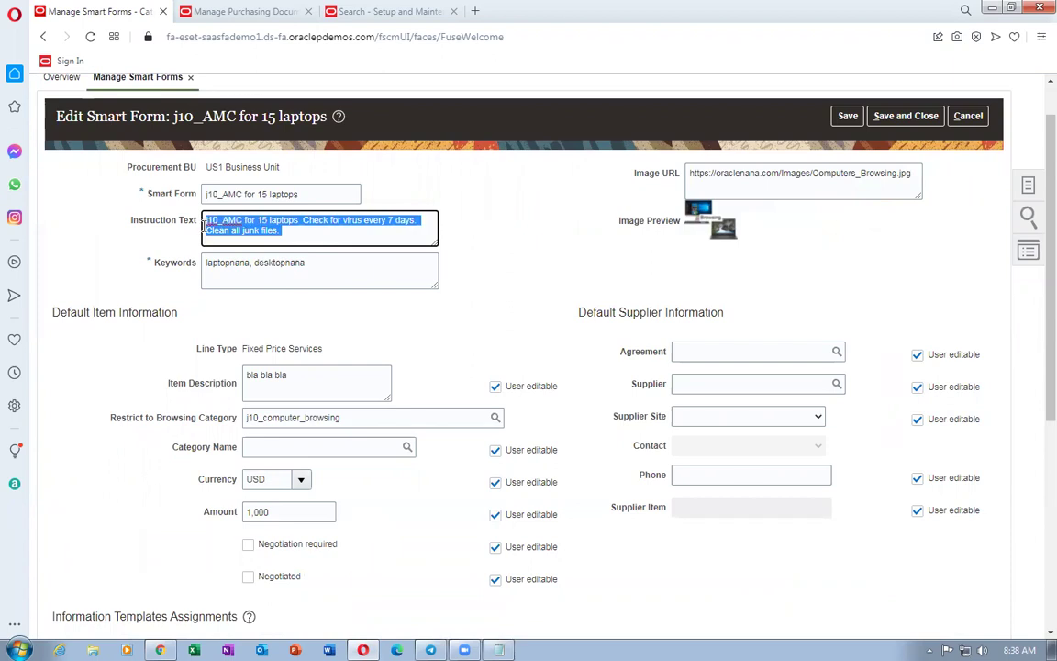
left_click(294, 236)
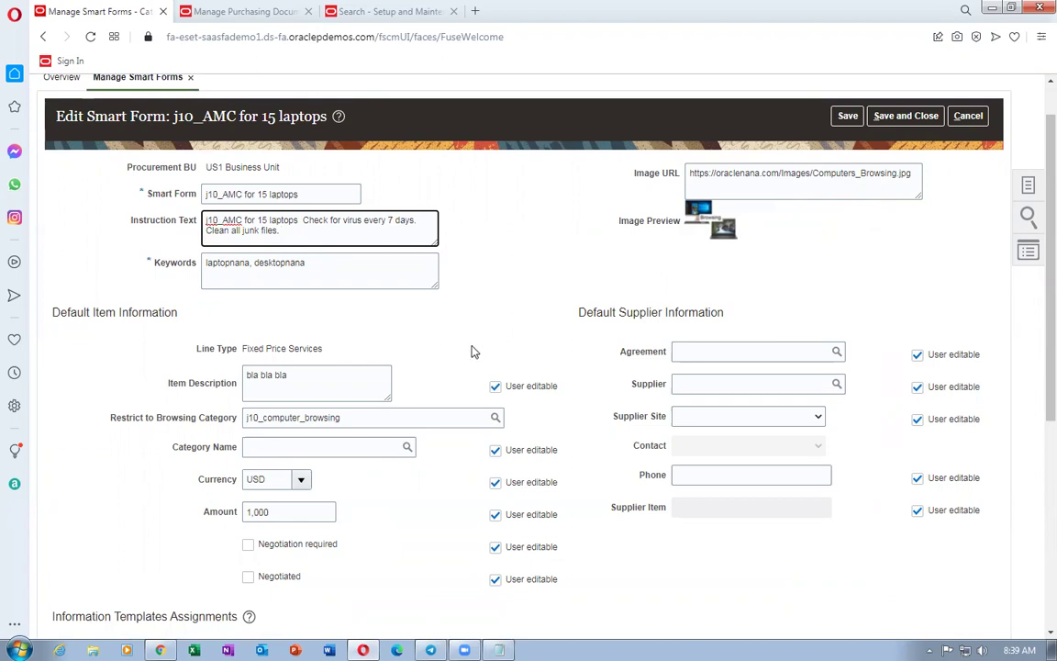
left_click(208, 223, "shift")
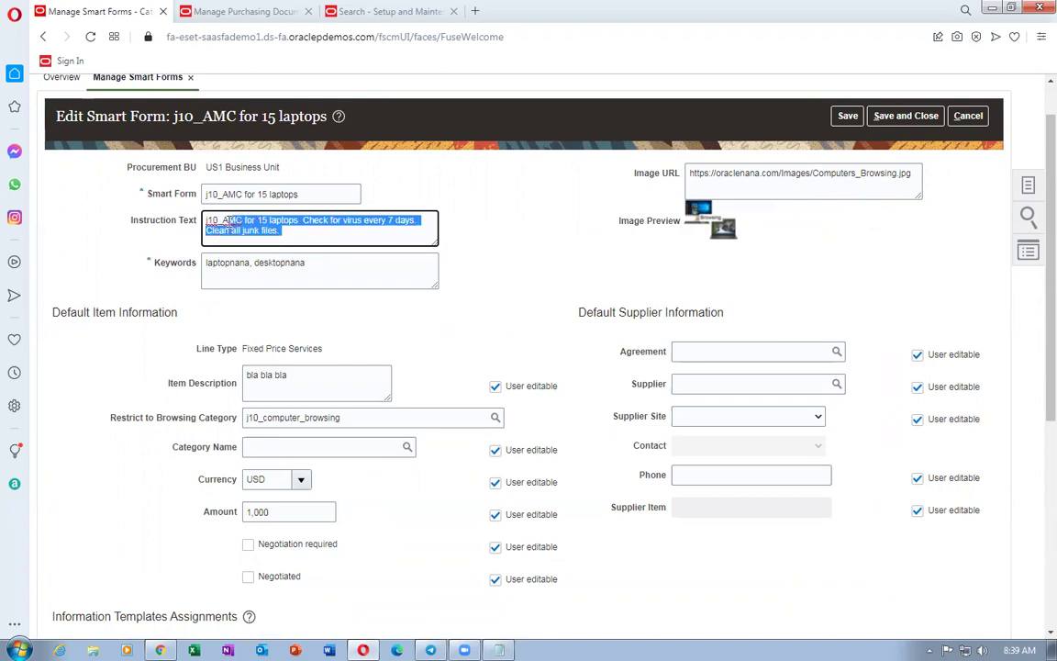
left_click(356, 323)
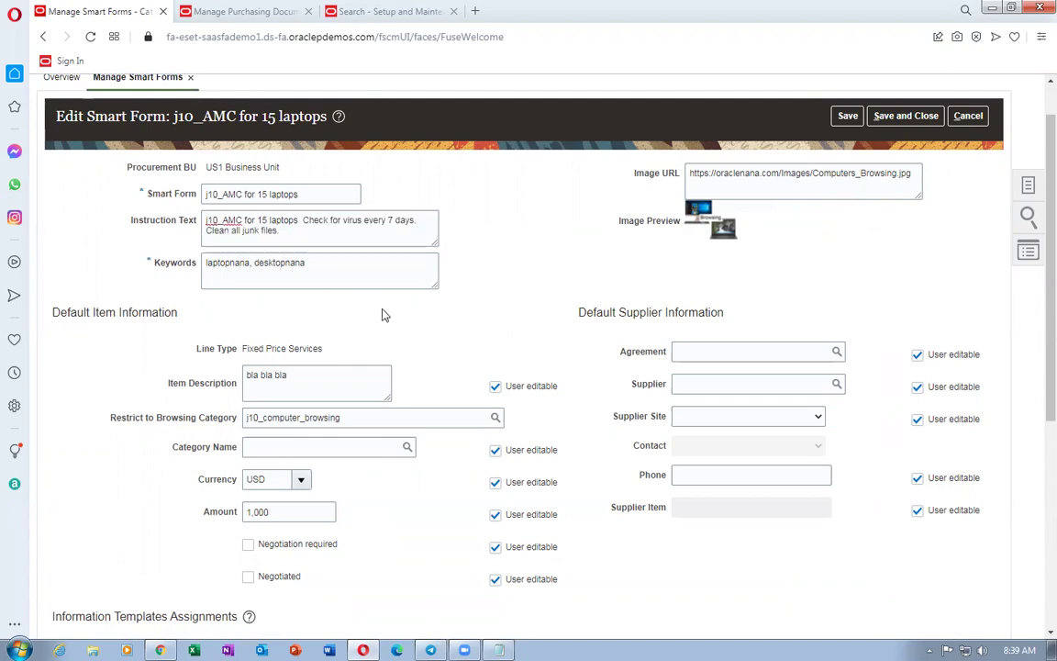
triple_click(287, 236)
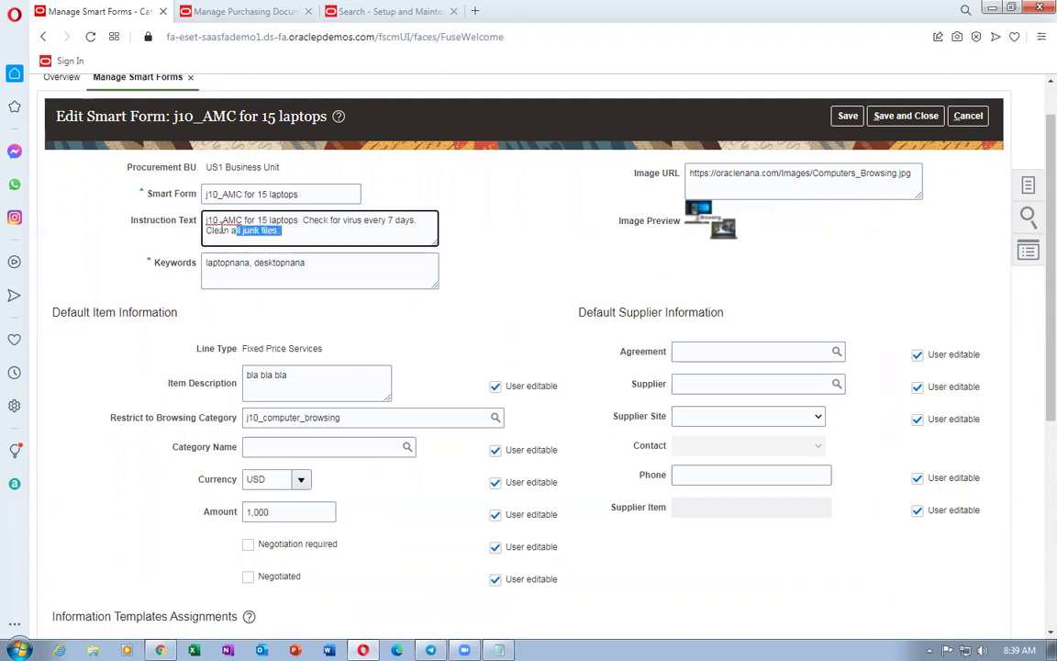
left_click(306, 241)
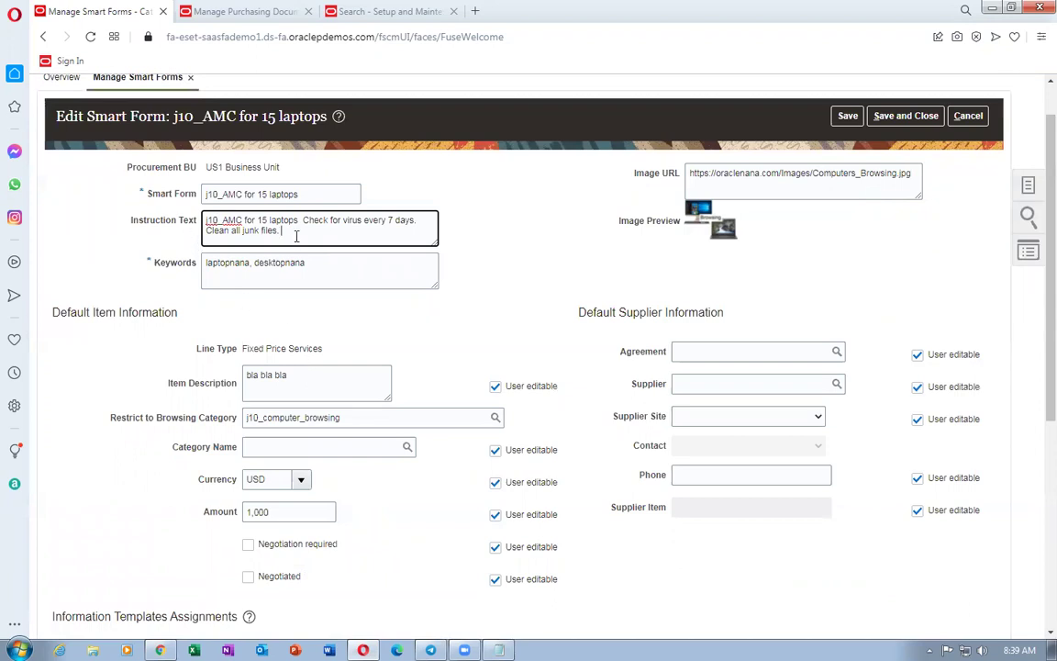
left_click_drag(295, 235, 205, 220)
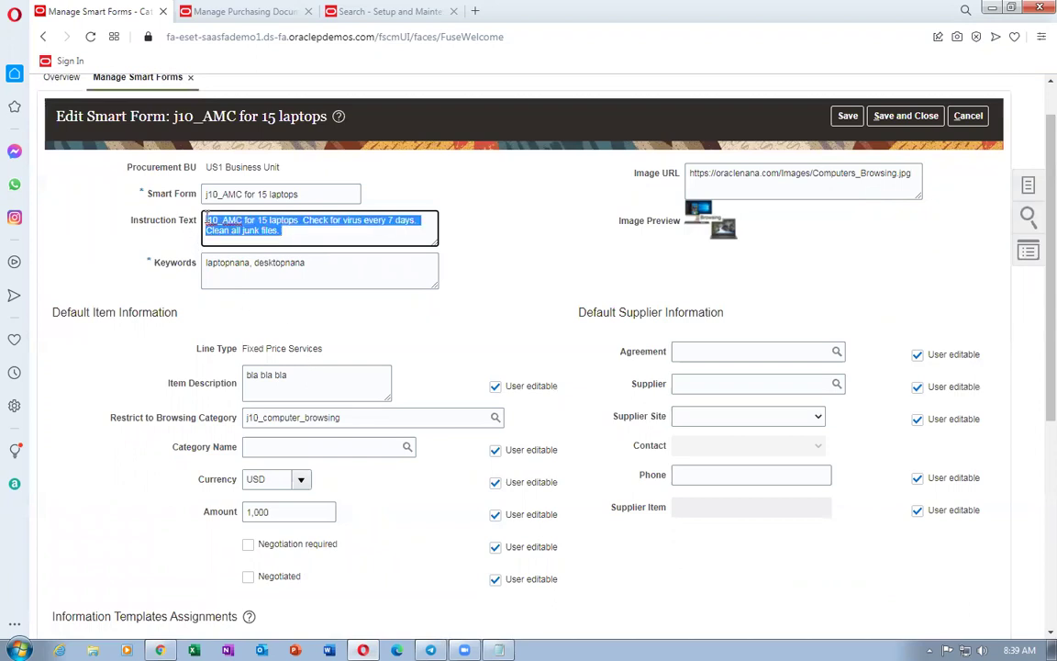
left_click(317, 381)
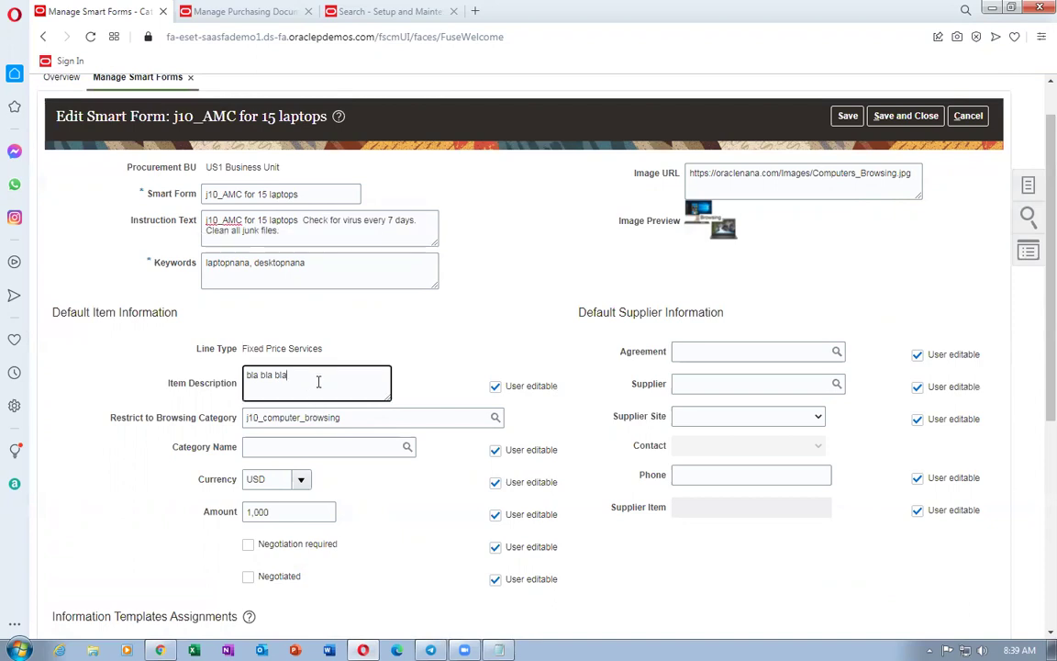
left_click(298, 235)
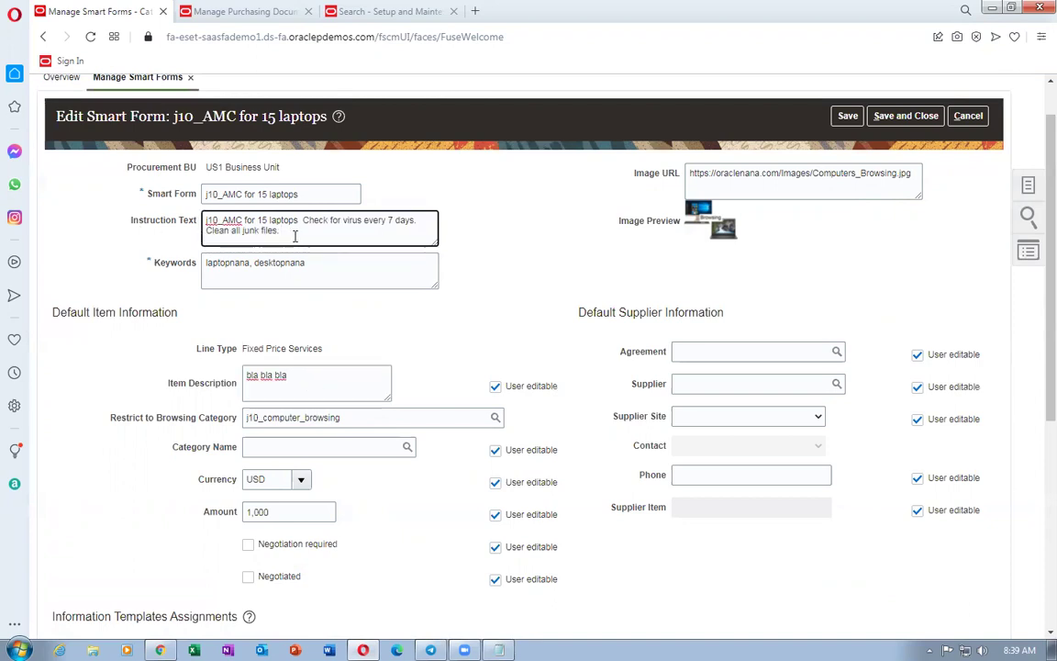
left_click(307, 381)
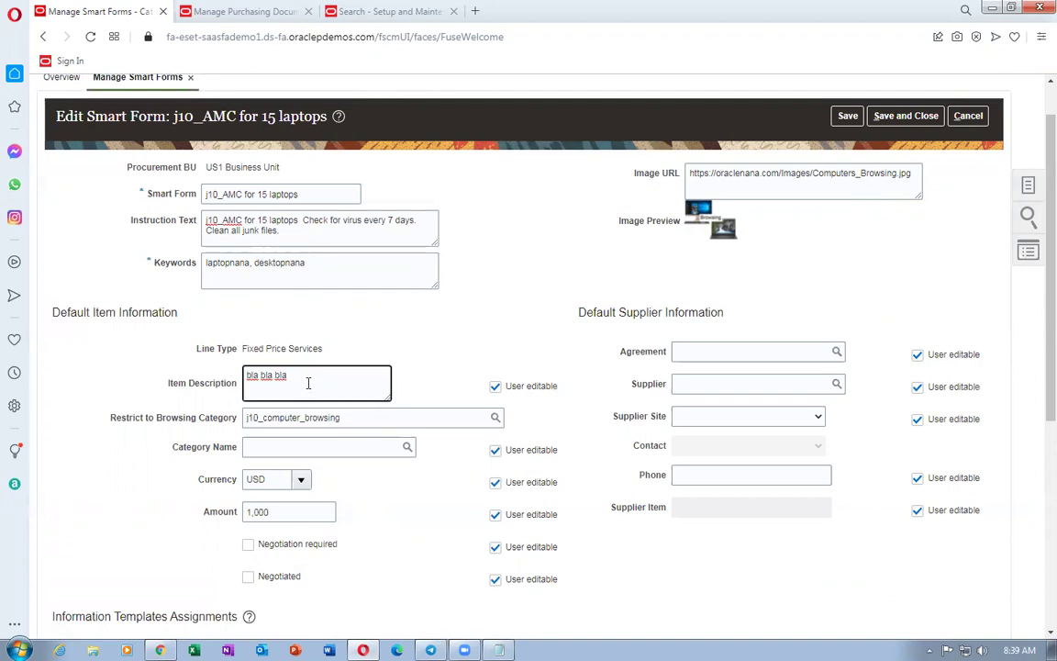